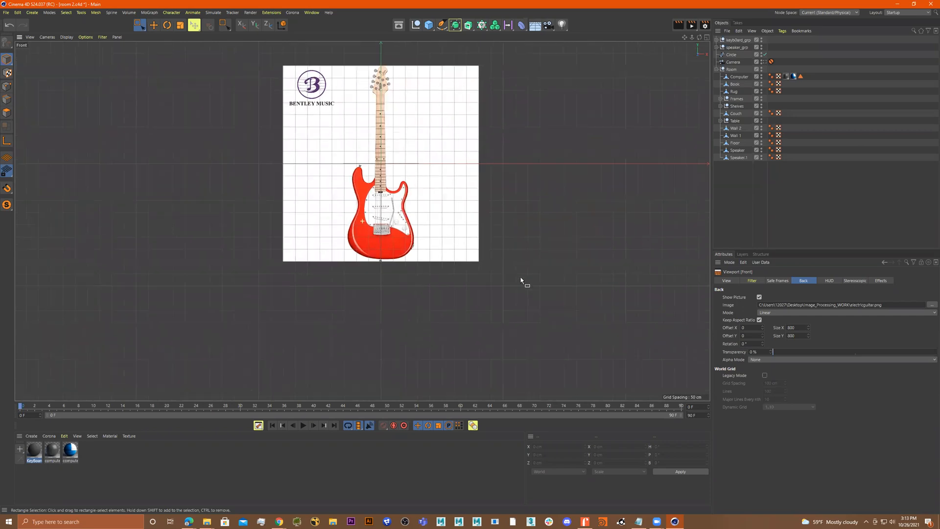
# Set the front viewport background image's transparency to 85%
pyautogui.scroll(5, 489, 235)
pyautogui.moveTo(500, 238); pyautogui.dragTo(491, 237, button='middle')
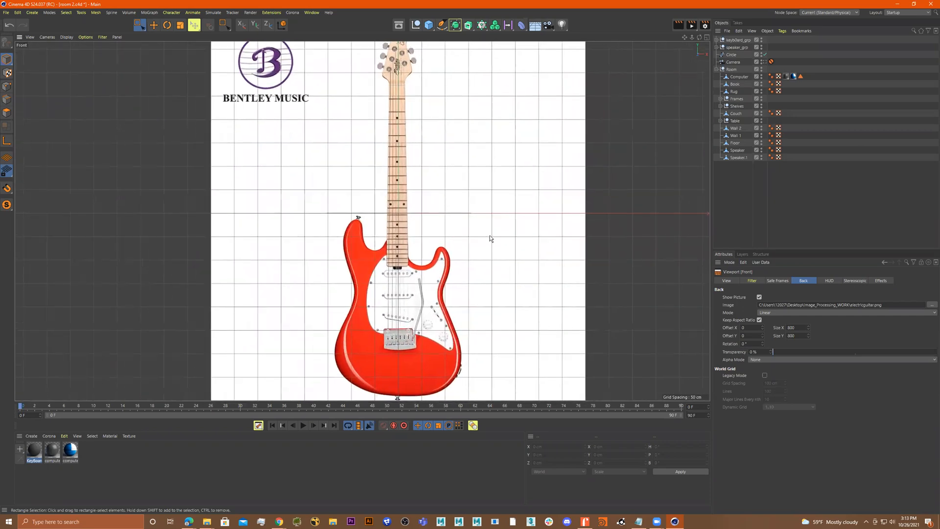
pyautogui.moveTo(807, 352); pyautogui.dragTo(913, 358)
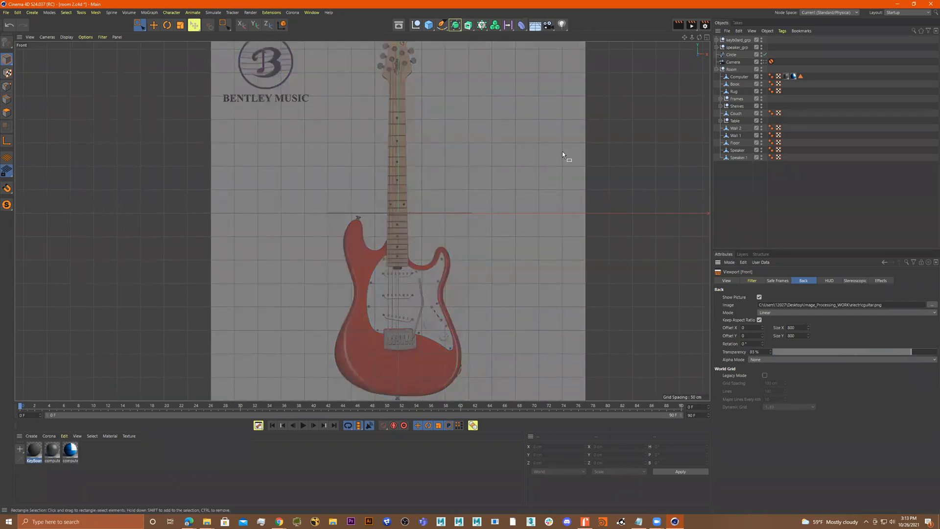
# Start the Spline Pen and place the first point where the upper horn's inner curve meets the neck
pyautogui.click(443, 25)
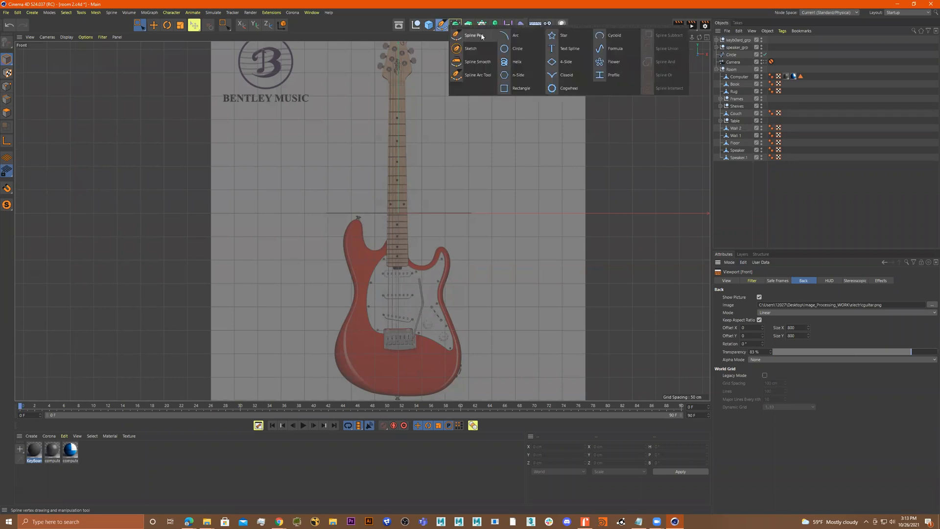
pyautogui.click(481, 36)
pyautogui.scroll(6, 375, 220)
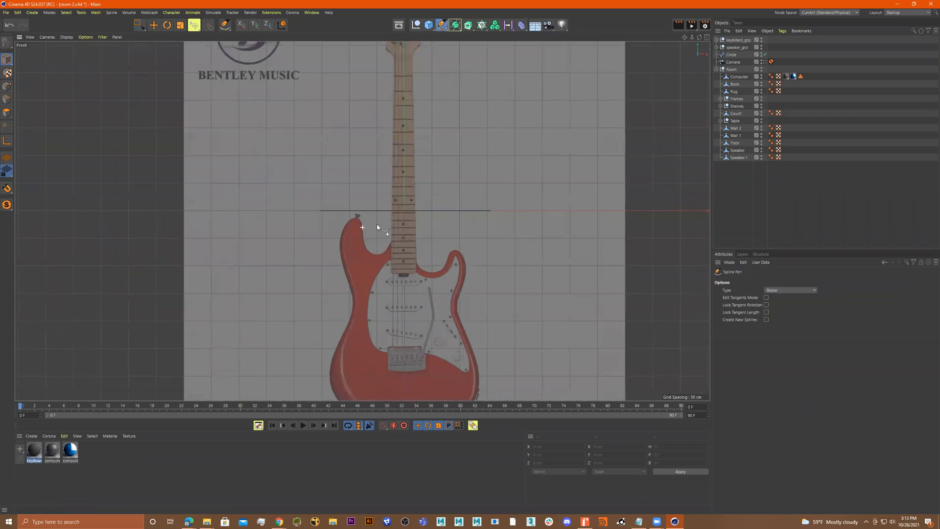
pyautogui.scroll(-4, 354, 75)
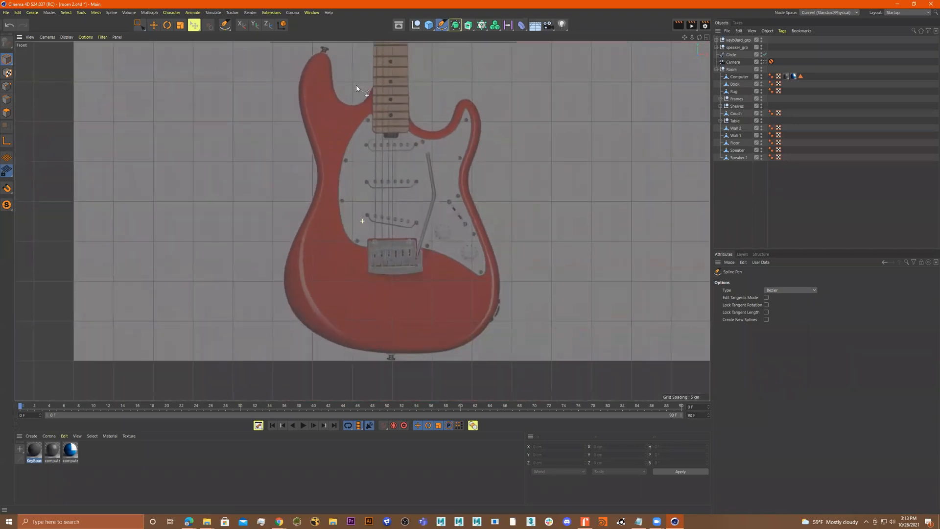
pyautogui.click(383, 109)
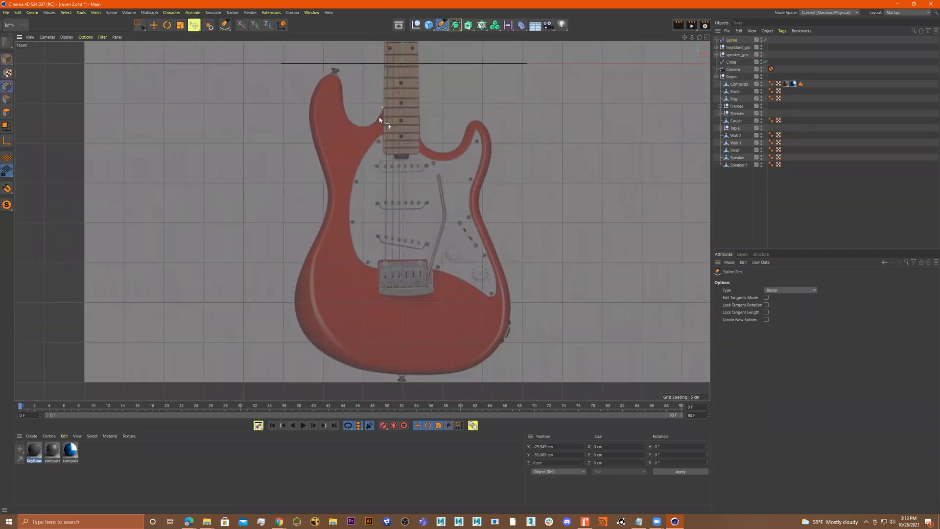
# Trace the cutaway curve between the neck and the upper horn with Bezier points
pyautogui.scroll(3, 375, 118)
pyautogui.scroll(4, 419, 122)
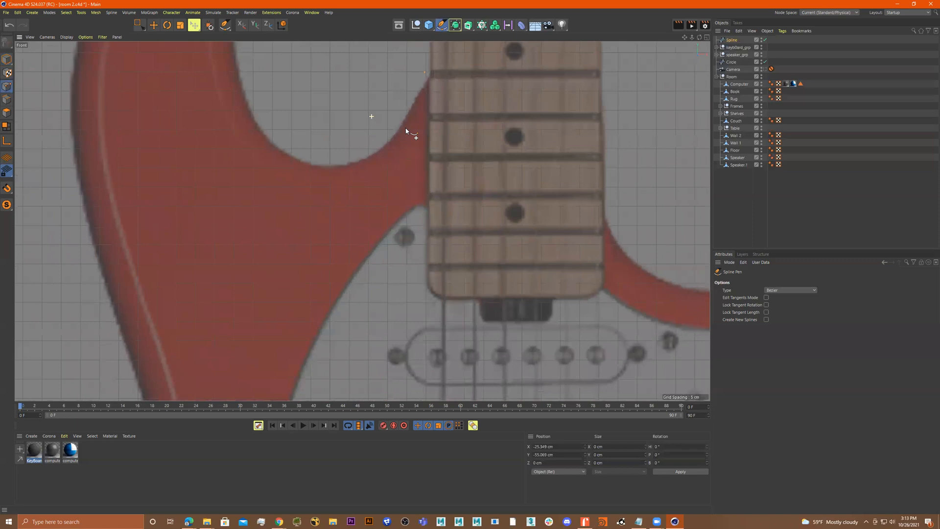
pyautogui.scroll(-1, 427, 175)
pyautogui.moveTo(417, 196); pyautogui.dragTo(407, 203)
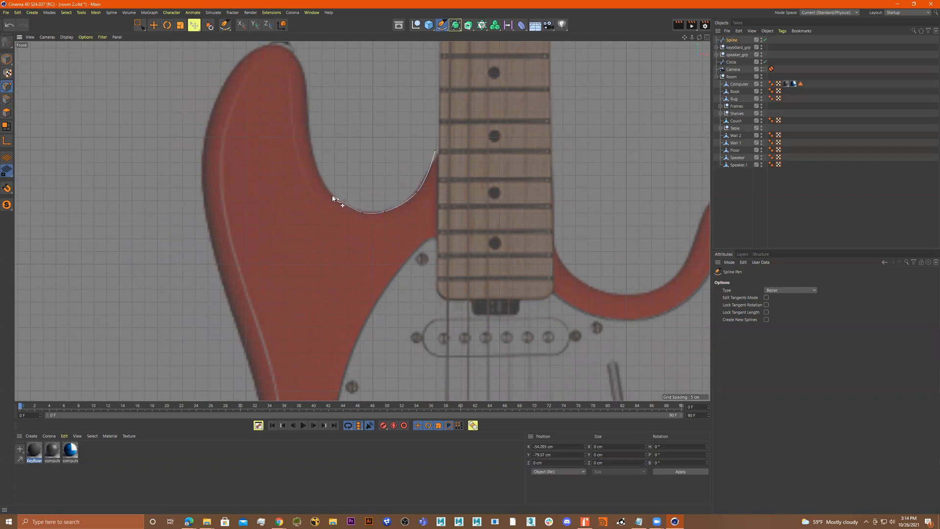
pyautogui.moveTo(319, 173); pyautogui.dragTo(316, 167)
pyautogui.click(307, 131)
pyautogui.keyDown('alt'); pyautogui.moveTo(310, 126); pyautogui.dragTo(352, 175, button='middle'); pyautogui.keyUp('alt')
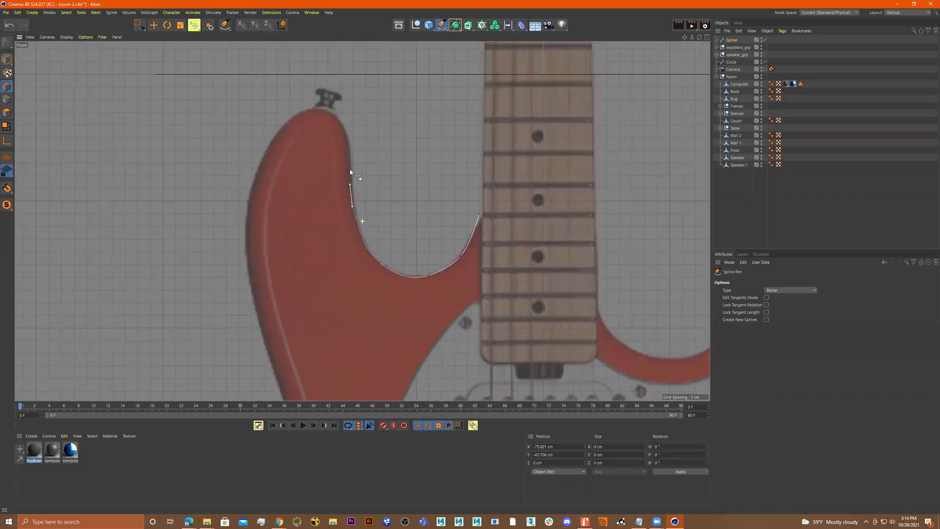
pyautogui.click(349, 148)
# Continue the outline around the upper horn's tip and down its outer edge
pyautogui.scroll(5, 292, 110)
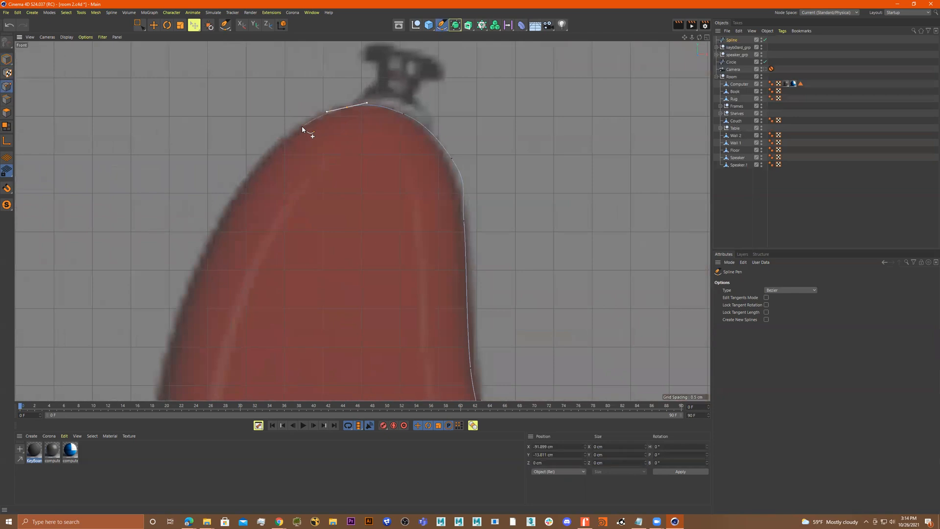
pyautogui.moveTo(252, 169); pyautogui.dragTo(247, 178)
pyautogui.keyDown('alt'); pyautogui.moveTo(278, 147); pyautogui.dragTo(325, 87, button='middle'); pyautogui.keyUp('alt')
pyautogui.moveTo(252, 195); pyautogui.dragTo(247, 209)
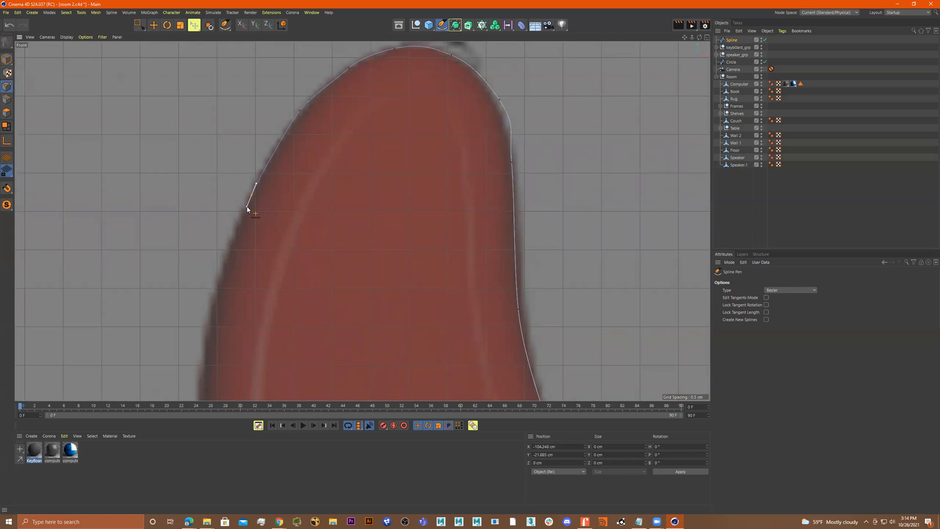
pyautogui.scroll(2, 264, 181)
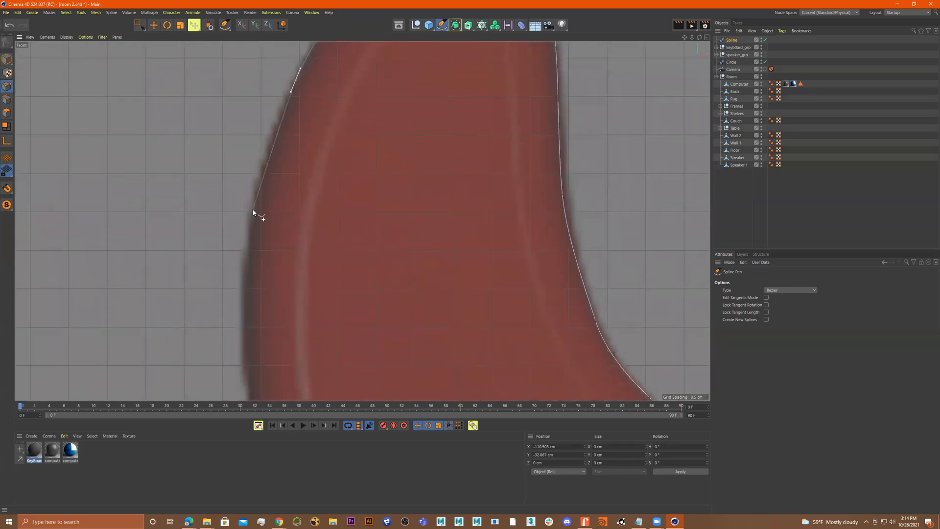
pyautogui.moveTo(249, 223); pyautogui.dragTo(249, 242)
pyautogui.keyDown('alt'); pyautogui.moveTo(274, 243); pyautogui.dragTo(279, 165, button='middle'); pyautogui.keyUp('alt')
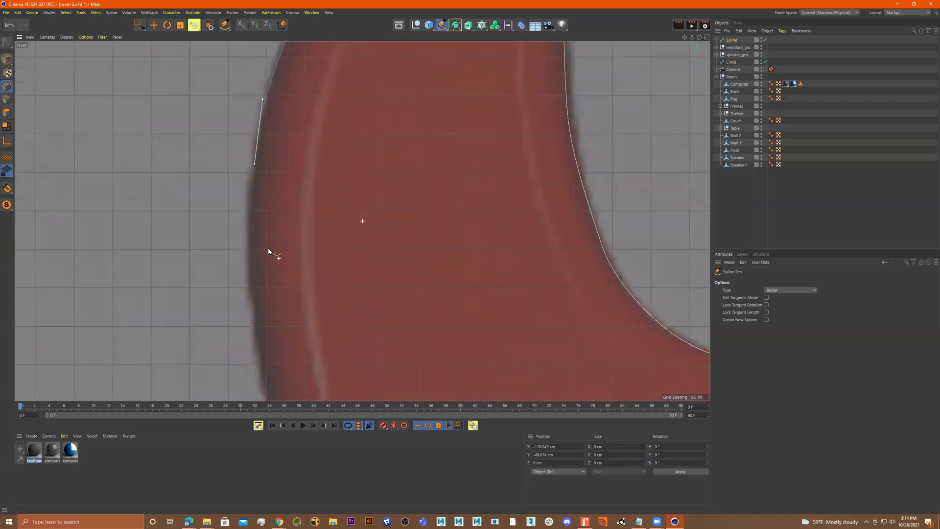
# Trace down the guitar body's left edge toward the waist with curved points
pyautogui.moveTo(251, 298); pyautogui.dragTo(256, 353)
pyautogui.scroll(-3, 267, 347)
pyautogui.keyDown('alt'); pyautogui.moveTo(289, 348); pyautogui.dragTo(287, 200, button='middle'); pyautogui.keyUp('alt')
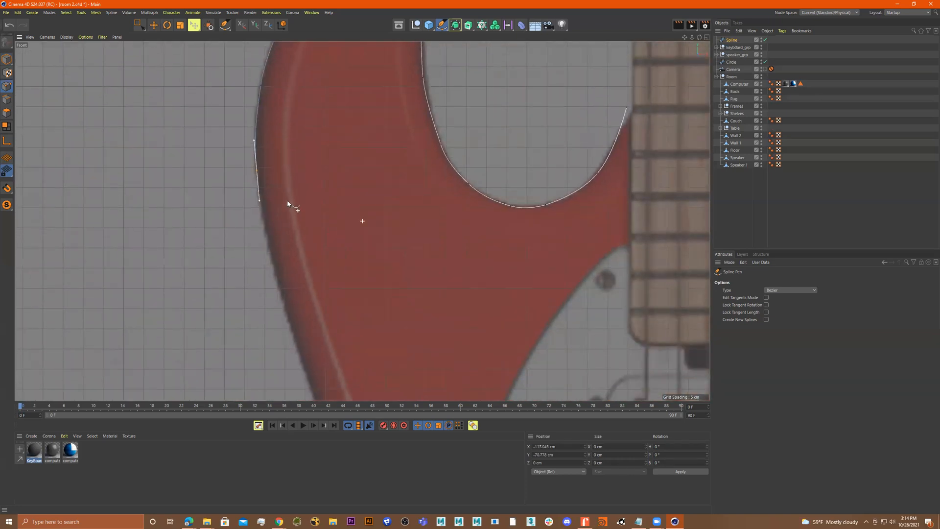
pyautogui.moveTo(281, 297); pyautogui.dragTo(286, 311)
pyautogui.keyDown('alt'); pyautogui.moveTo(294, 315); pyautogui.dragTo(304, 147, button='middle'); pyautogui.keyUp('alt')
pyautogui.moveTo(320, 209); pyautogui.dragTo(324, 228)
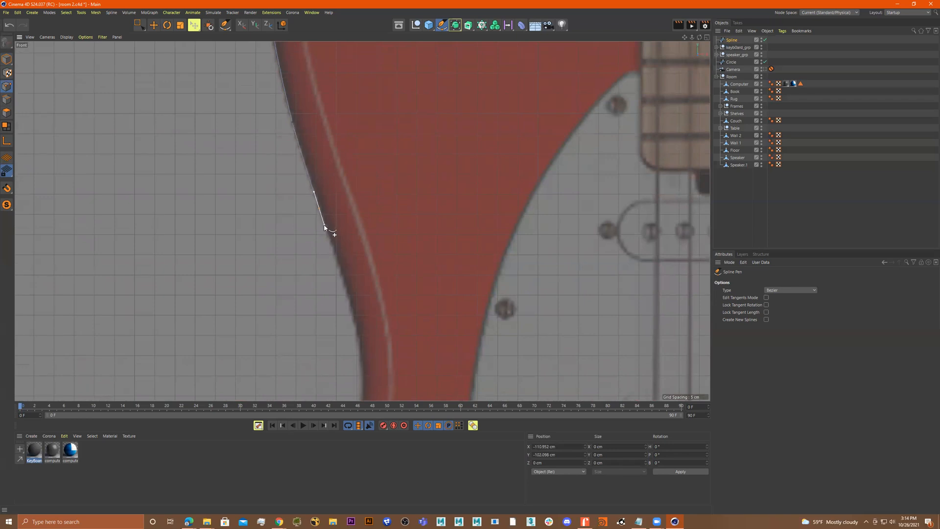
pyautogui.moveTo(345, 281); pyautogui.dragTo(353, 309)
pyautogui.keyDown('alt'); pyautogui.moveTo(372, 312); pyautogui.dragTo(348, 136, button='middle'); pyautogui.keyUp('alt')
pyautogui.moveTo(340, 179); pyautogui.dragTo(342, 203)
pyautogui.moveTo(336, 268); pyautogui.dragTo(333, 287)
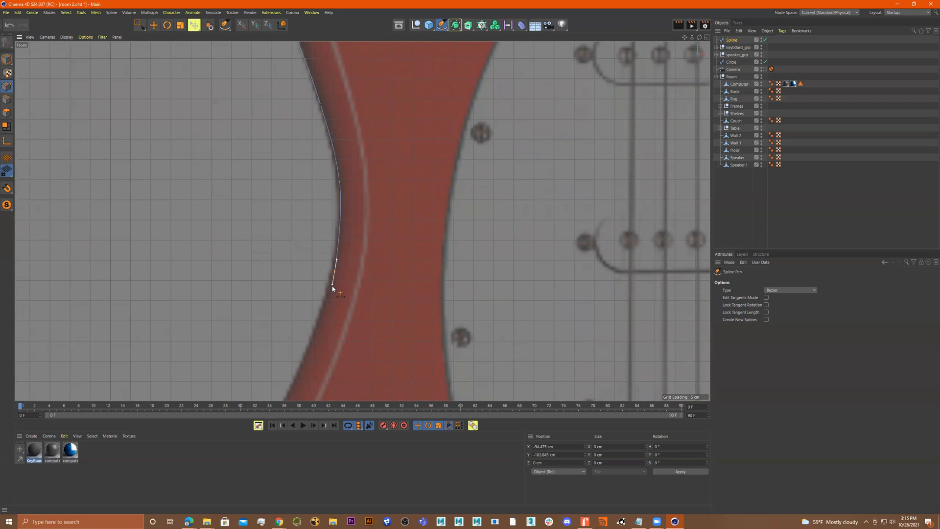
# Continue the outline through the waist and down the lower left edge of the body
pyautogui.keyDown('alt'); pyautogui.moveTo(339, 303); pyautogui.dragTo(374, 178, button='middle'); pyautogui.keyUp('alt')
pyautogui.moveTo(353, 207); pyautogui.dragTo(348, 221)
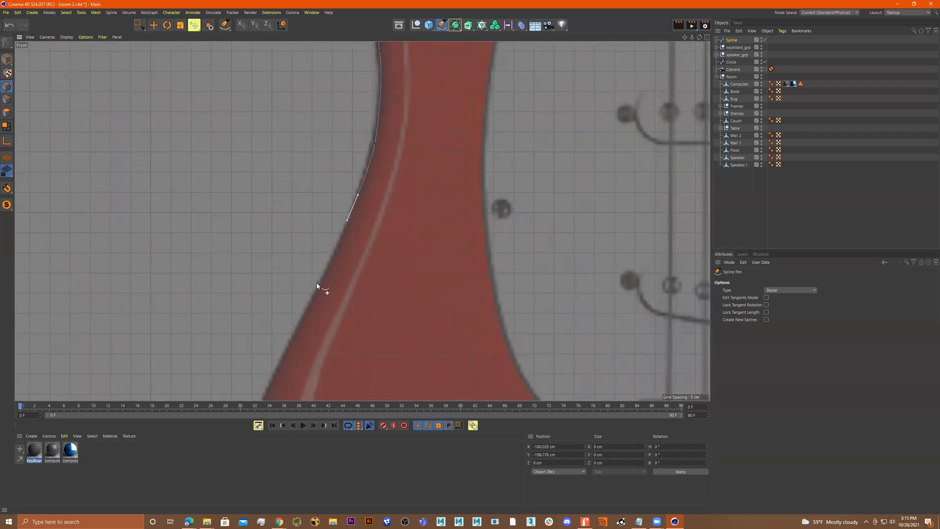
pyautogui.keyDown('alt'); pyautogui.moveTo(311, 297); pyautogui.dragTo(340, 130, button='middle'); pyautogui.keyUp('alt')
pyautogui.moveTo(327, 162); pyautogui.dragTo(320, 174)
pyautogui.moveTo(292, 240); pyautogui.dragTo(287, 254)
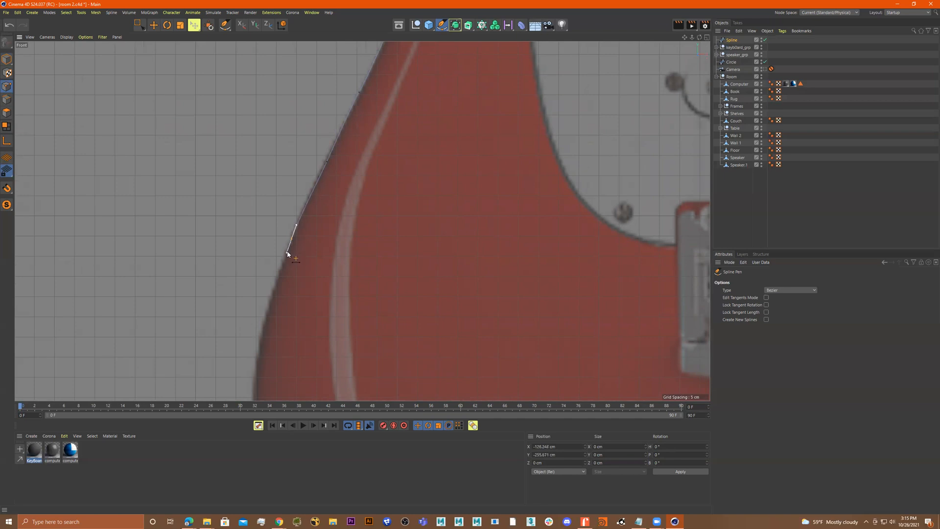
pyautogui.keyDown('alt'); pyautogui.moveTo(289, 257); pyautogui.dragTo(296, 113, button='middle'); pyautogui.keyUp('alt')
pyautogui.moveTo(272, 174); pyautogui.dragTo(269, 190)
pyautogui.keyDown('alt'); pyautogui.moveTo(284, 194); pyautogui.dragTo(256, 52, button='middle'); pyautogui.keyUp('alt')
pyautogui.moveTo(234, 123); pyautogui.dragTo(235, 151)
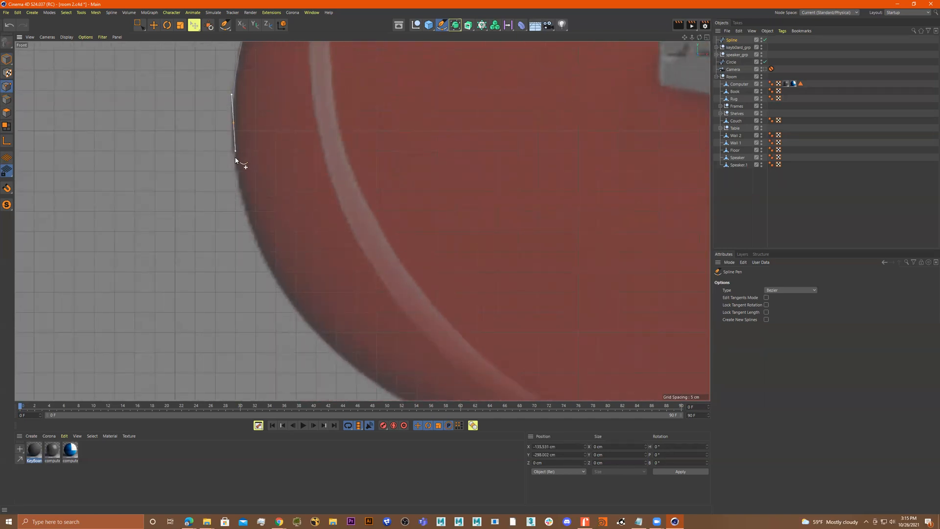
# Trace the lower left bout round toward the bottom edge of the body
pyautogui.moveTo(252, 231); pyautogui.dragTo(261, 254)
pyautogui.keyDown('alt'); pyautogui.moveTo(283, 263); pyautogui.dragTo(257, 119, button='middle'); pyautogui.keyUp('alt')
pyautogui.moveTo(275, 173); pyautogui.dragTo(304, 204)
pyautogui.moveTo(349, 237); pyautogui.dragTo(365, 248)
pyautogui.moveTo(439, 285); pyautogui.dragTo(454, 292)
pyautogui.keyDown('alt'); pyautogui.moveTo(490, 301); pyautogui.dragTo(298, 201, button='middle'); pyautogui.keyUp('alt')
pyautogui.moveTo(339, 217); pyautogui.dragTo(367, 224)
pyautogui.moveTo(477, 238); pyautogui.dragTo(481, 240)
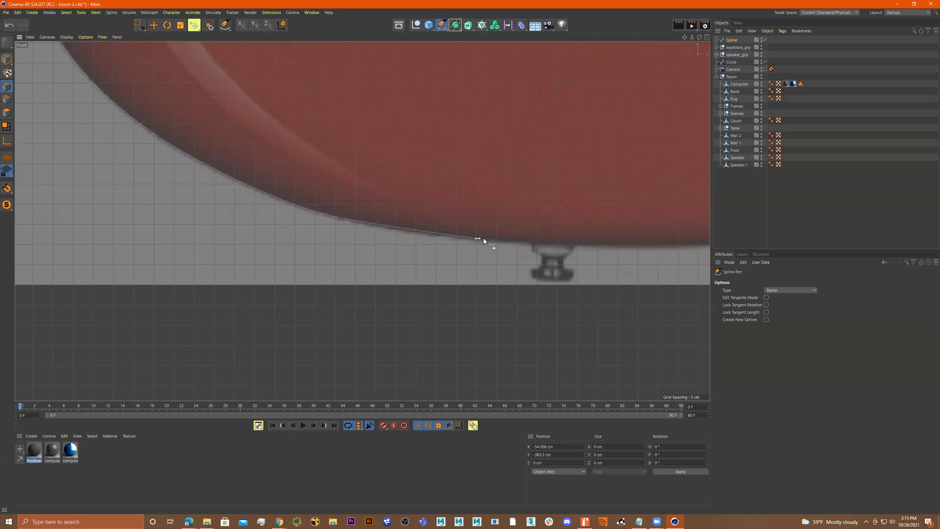
# Continue the outline along the bottom of the body and up the lower right bout
pyautogui.keyDown('alt'); pyautogui.moveTo(541, 245); pyautogui.dragTo(341, 200, button='middle'); pyautogui.keyUp('alt')
pyautogui.moveTo(428, 208); pyautogui.dragTo(451, 210)
pyautogui.moveTo(578, 202); pyautogui.dragTo(608, 200)
pyautogui.keyDown('alt'); pyautogui.moveTo(580, 206); pyautogui.dragTo(325, 242, button='middle'); pyautogui.keyUp('alt')
pyautogui.moveTo(464, 219); pyautogui.dragTo(504, 207)
pyautogui.keyDown('alt'); pyautogui.moveTo(522, 210); pyautogui.dragTo(326, 285, button='middle'); pyautogui.keyUp('alt')
pyautogui.moveTo(406, 238); pyautogui.dragTo(424, 222)
pyautogui.keyDown('alt'); pyautogui.moveTo(449, 208); pyautogui.dragTo(365, 313, button='middle'); pyautogui.keyUp('alt')
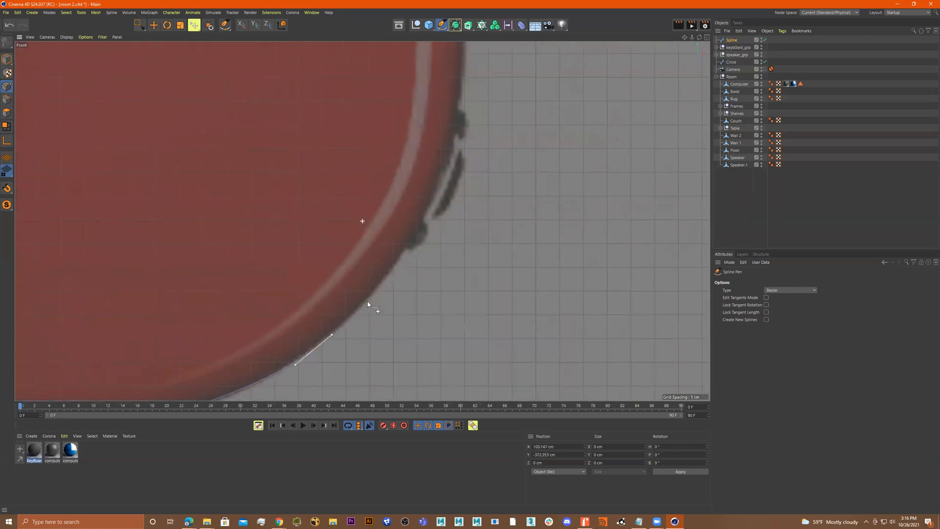
# Trace up the body's right edge with curved Bezier points
pyautogui.moveTo(405, 253); pyautogui.dragTo(419, 230)
pyautogui.keyDown('alt'); pyautogui.moveTo(420, 230); pyautogui.dragTo(393, 297, button='middle'); pyautogui.keyUp('alt')
pyautogui.moveTo(404, 263); pyautogui.dragTo(416, 234)
pyautogui.keyDown('alt'); pyautogui.moveTo(416, 232); pyautogui.dragTo(411, 288, button='middle'); pyautogui.keyUp('alt')
pyautogui.moveTo(411, 271); pyautogui.dragTo(412, 249)
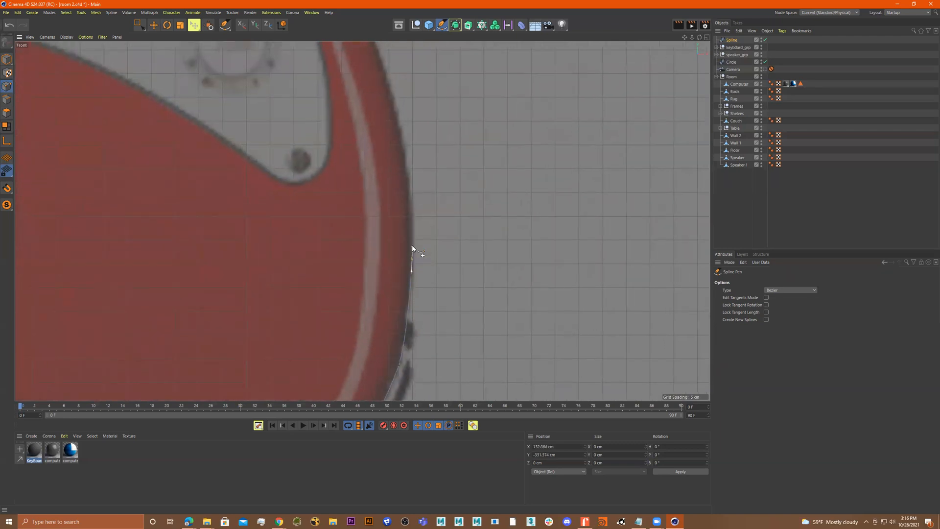
pyautogui.keyDown('alt'); pyautogui.moveTo(411, 210); pyautogui.dragTo(419, 322, button='middle'); pyautogui.keyUp('alt')
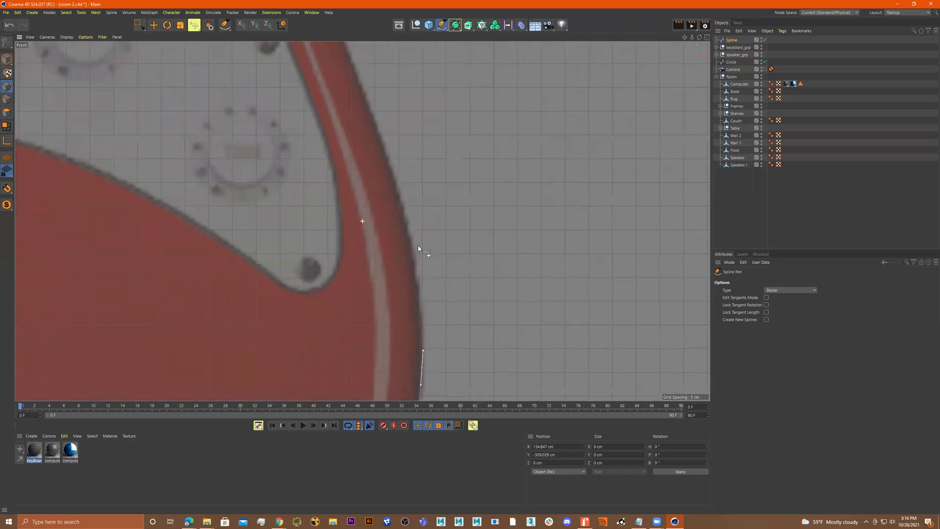
pyautogui.moveTo(413, 238); pyautogui.dragTo(409, 219)
pyautogui.keyDown('alt'); pyautogui.moveTo(411, 212); pyautogui.dragTo(421, 288, button='middle'); pyautogui.keyUp('alt')
pyautogui.moveTo(415, 270); pyautogui.dragTo(410, 250)
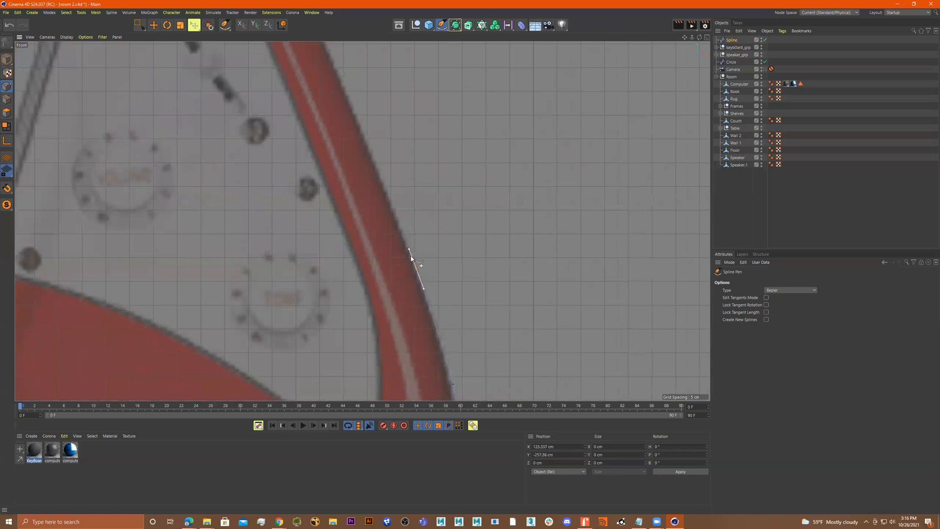
pyautogui.keyDown('alt'); pyautogui.moveTo(403, 244); pyautogui.dragTo(427, 297, button='middle'); pyautogui.keyUp('alt')
pyautogui.moveTo(416, 267); pyautogui.dragTo(410, 251)
pyautogui.keyDown('alt'); pyautogui.moveTo(403, 215); pyautogui.dragTo(448, 350, button='middle'); pyautogui.keyUp('alt')
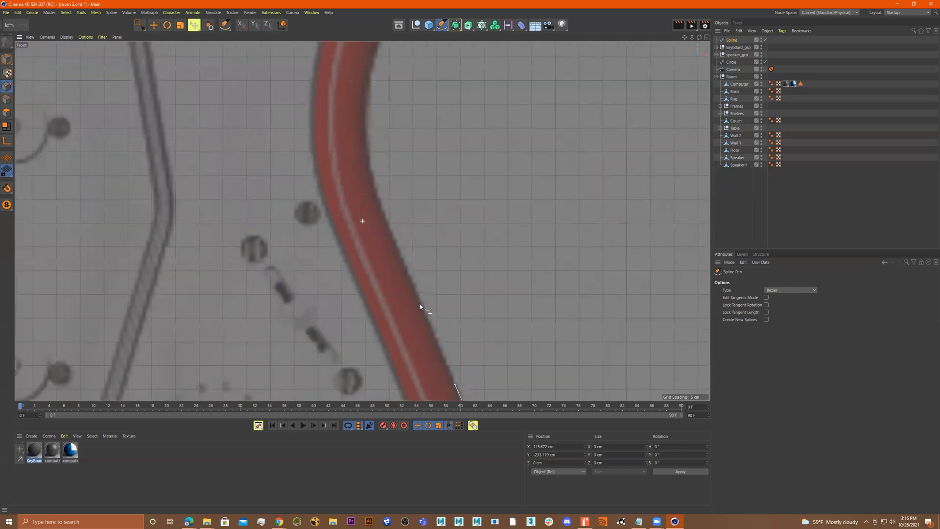
# Continue the outline up the right side through the waist toward the lower horn
pyautogui.moveTo(413, 290); pyautogui.dragTo(411, 283)
pyautogui.click(404, 268)
pyautogui.moveTo(379, 204); pyautogui.dragTo(374, 186)
pyautogui.keyDown('alt'); pyautogui.moveTo(379, 232); pyautogui.dragTo(399, 361, button='middle'); pyautogui.keyUp('alt')
pyautogui.moveTo(380, 248); pyautogui.dragTo(390, 202)
pyautogui.keyDown('alt'); pyautogui.moveTo(396, 240); pyautogui.dragTo(392, 364, button='middle'); pyautogui.keyUp('alt')
pyautogui.moveTo(409, 253); pyautogui.dragTo(420, 225)
pyautogui.keyDown('alt'); pyautogui.moveTo(434, 243); pyautogui.dragTo(425, 386, button='middle'); pyautogui.keyUp('alt')
pyautogui.moveTo(435, 296); pyautogui.dragTo(441, 270)
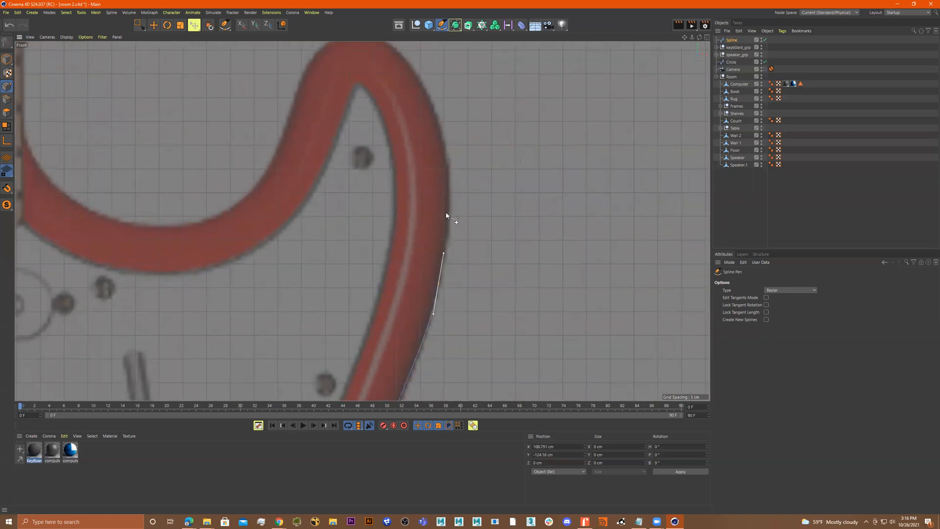
# Trace around the lower horn's tip and back along the cutaway toward the neck
pyautogui.moveTo(449, 182); pyautogui.dragTo(448, 147)
pyautogui.keyDown('alt'); pyautogui.moveTo(447, 148); pyautogui.dragTo(471, 278, button='middle'); pyautogui.keyUp('alt')
pyautogui.moveTo(459, 240); pyautogui.dragTo(448, 215)
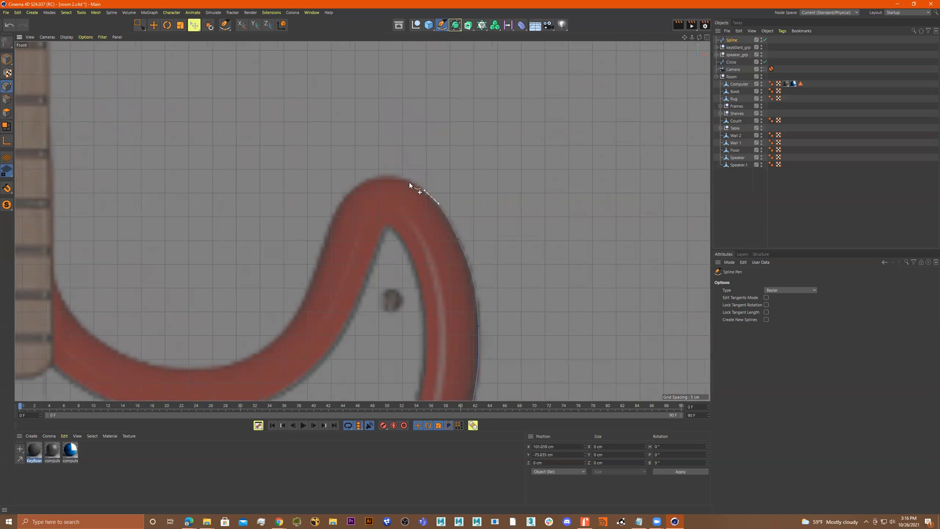
pyautogui.moveTo(394, 175); pyautogui.dragTo(351, 184)
pyautogui.moveTo(335, 200); pyautogui.dragTo(330, 212)
pyautogui.moveTo(318, 259); pyautogui.dragTo(311, 277)
pyautogui.moveTo(301, 311); pyautogui.dragTo(264, 349)
pyautogui.moveTo(208, 372); pyautogui.dragTo(100, 341)
pyautogui.moveTo(67, 310); pyautogui.dragTo(62, 302)
pyautogui.keyDown('alt'); pyautogui.moveTo(112, 305); pyautogui.dragTo(373, 339, button='middle'); pyautogui.keyUp('alt')
# Complete the outline along the right cutaway and across the neck back to the starting point
pyautogui.scroll(1, 322, 326)
pyautogui.moveTo(302, 289); pyautogui.dragTo(298, 283)
pyautogui.scroll(-3, 296, 276)
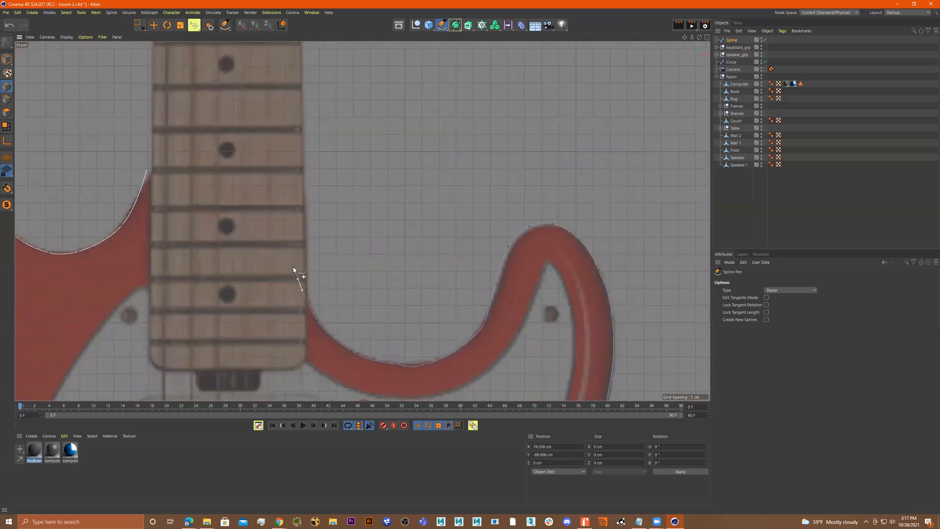
pyautogui.moveTo(279, 218); pyautogui.dragTo(272, 207)
pyautogui.moveTo(233, 174); pyautogui.dragTo(180, 165)
pyautogui.click(148, 169)
pyautogui.keyDown('alt'); pyautogui.moveTo(193, 184); pyautogui.dragTo(333, 247, button='middle'); pyautogui.keyUp('alt')
pyautogui.keyDown('alt'); pyautogui.moveTo(340, 243); pyautogui.dragTo(438, 241, button='right'); pyautogui.keyUp('alt')
pyautogui.keyDown('alt'); pyautogui.moveTo(368, 243); pyautogui.dragTo(340, 244, button='right'); pyautogui.keyUp('alt')
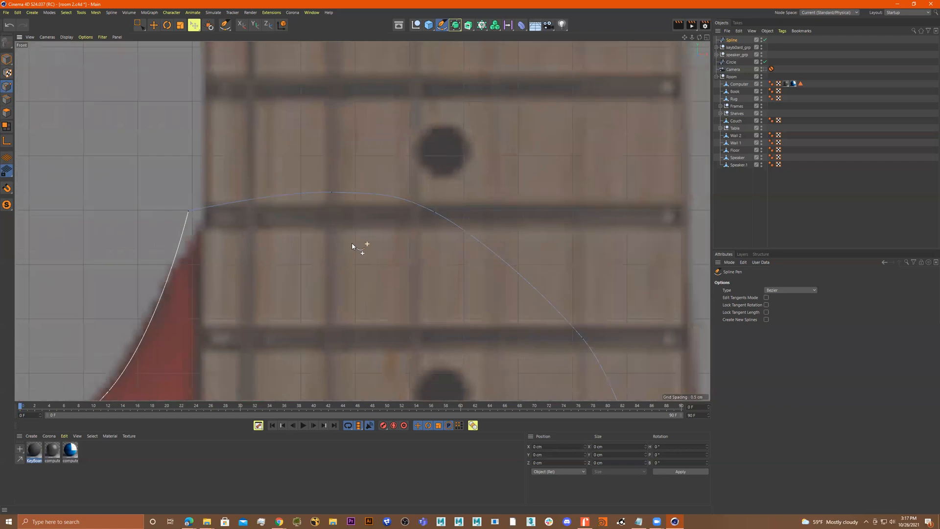
pyautogui.keyDown('alt'); pyautogui.moveTo(360, 211); pyautogui.dragTo(361, 221, button='middle'); pyautogui.keyUp('alt')
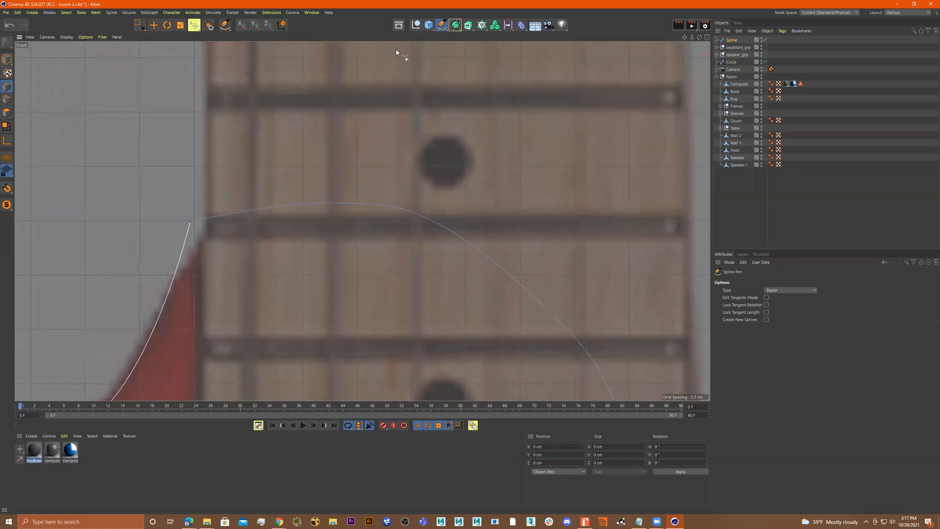
# Select the spline points on the segment crossing the neck and return to the Spline Pen
pyautogui.click(139, 24)
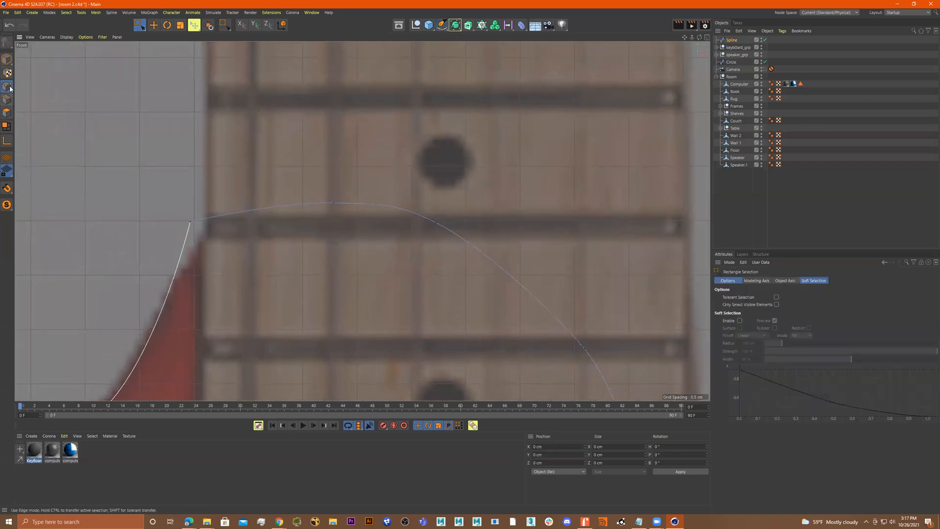
pyautogui.scroll(-2, 301, 170)
pyautogui.moveTo(358, 178); pyautogui.dragTo(321, 230)
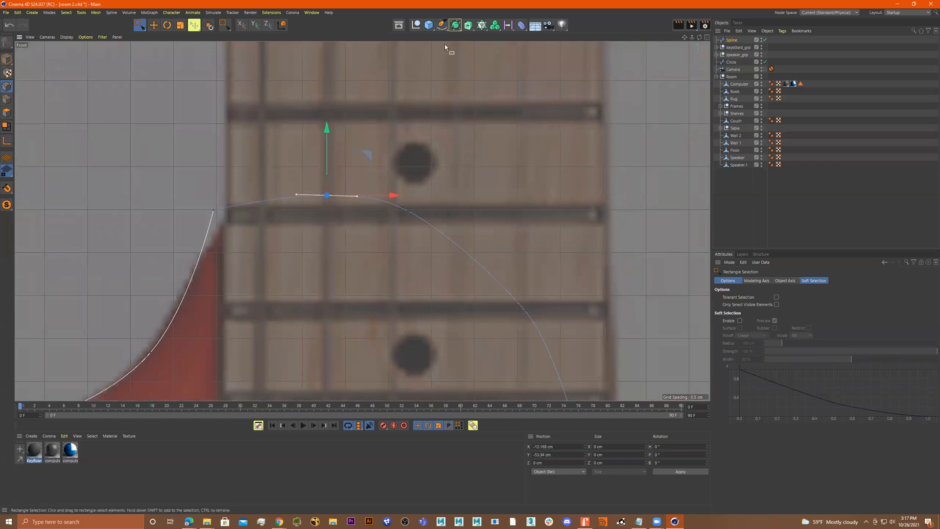
pyautogui.click(442, 25)
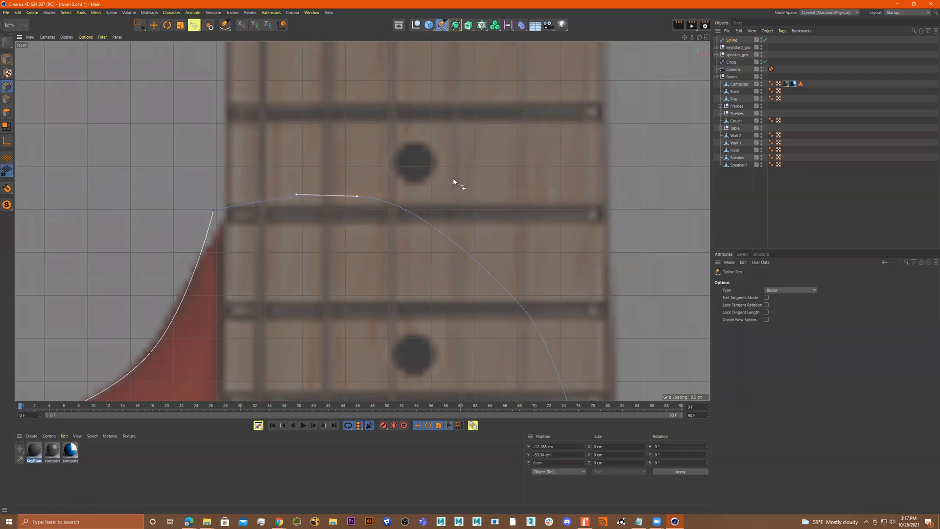
pyautogui.click(409, 211)
pyautogui.moveTo(411, 211); pyautogui.dragTo(411, 211)
pyautogui.click(327, 195)
# Set the corner point where the outline's left edge meets the neck to soft tangents and align its handles with the body curve
pyautogui.scroll(6, 195, 221)
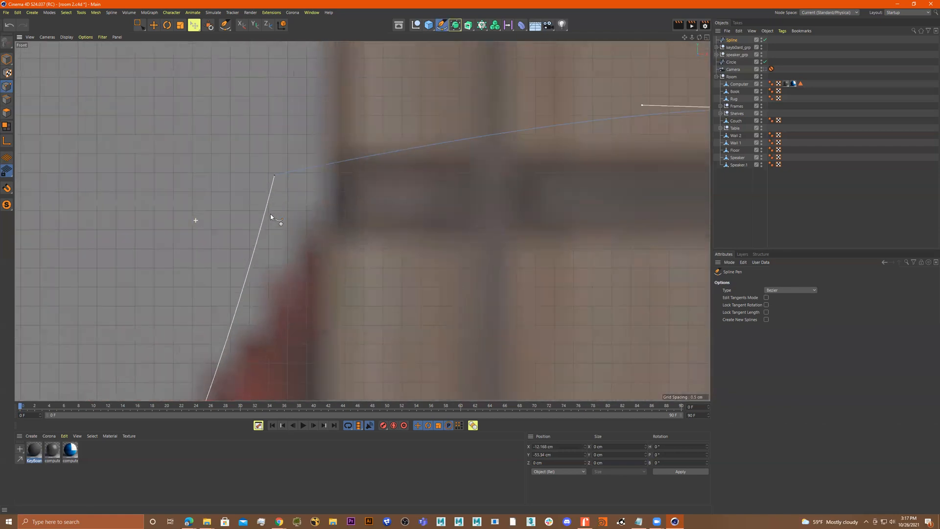
pyautogui.click(274, 176)
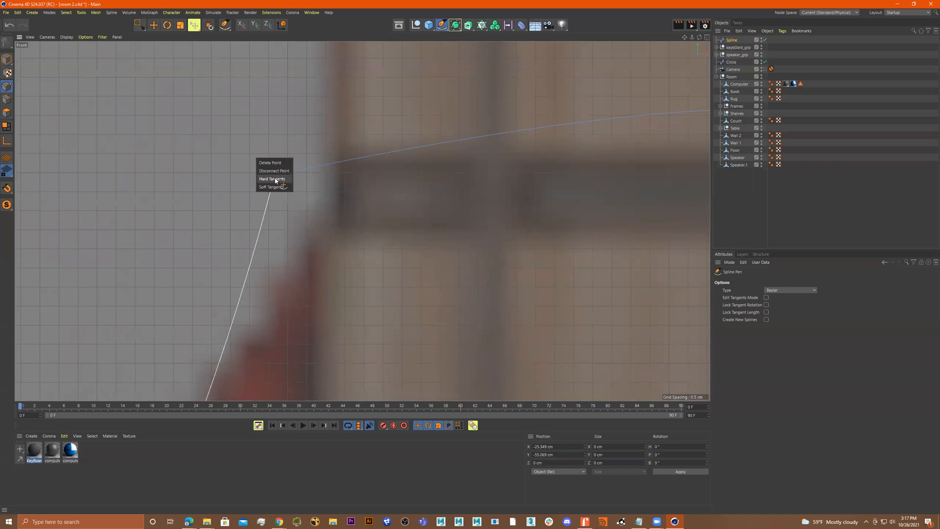
pyautogui.scroll(-3, 330, 191)
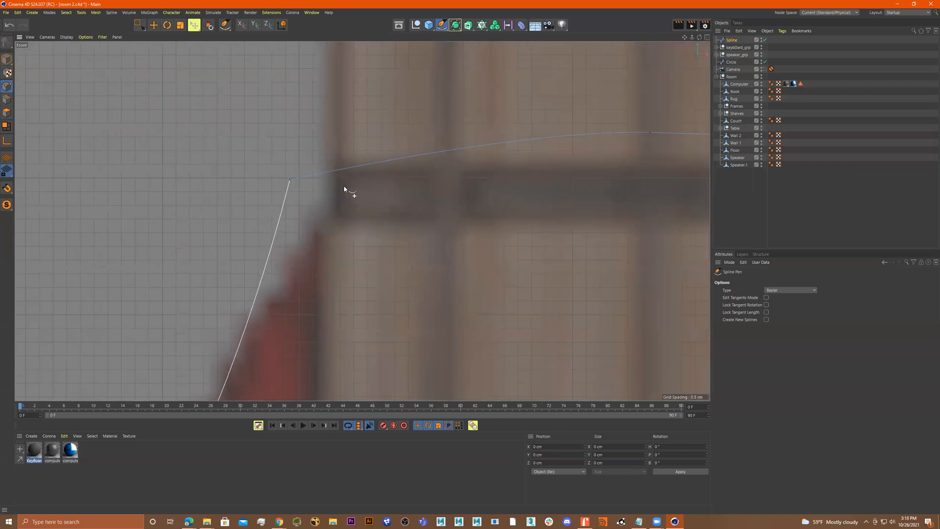
pyautogui.rightClick(289, 179)
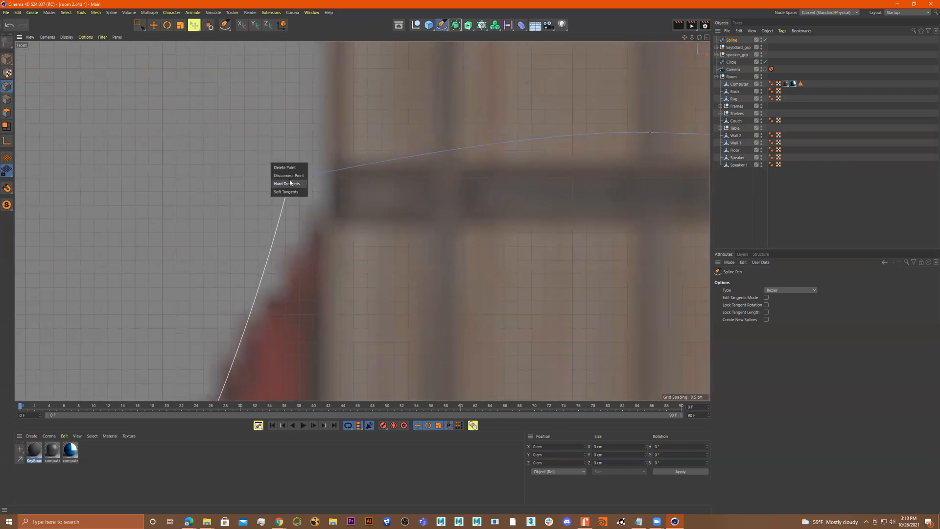
pyautogui.click(302, 190)
pyautogui.keyDown('alt'); pyautogui.moveTo(321, 191); pyautogui.dragTo(290, 202, button='right'); pyautogui.keyUp('alt')
pyautogui.keyDown('alt'); pyautogui.moveTo(313, 194); pyautogui.dragTo(336, 190, button='middle'); pyautogui.keyUp('alt')
pyautogui.keyDown('alt'); pyautogui.moveTo(324, 186); pyautogui.dragTo(361, 188, button='right'); pyautogui.keyUp('alt')
pyautogui.moveTo(346, 188); pyautogui.dragTo(387, 210)
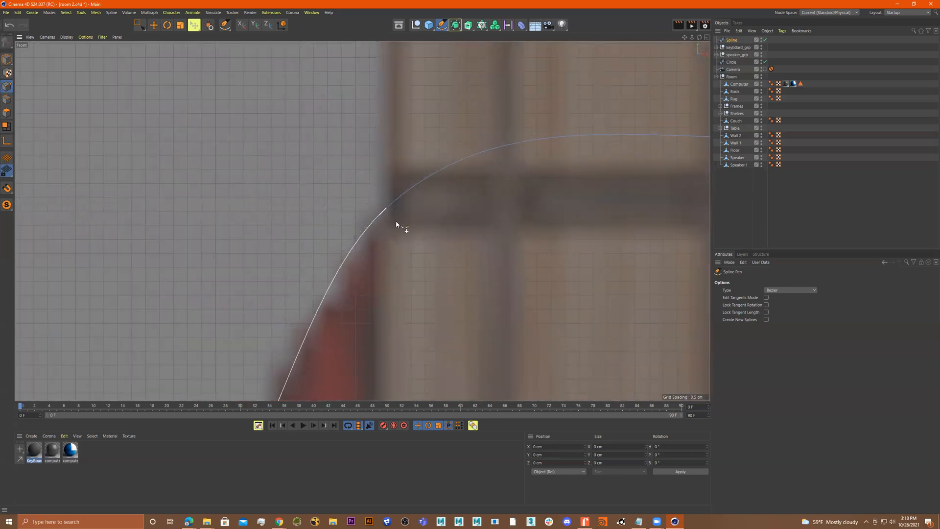
pyautogui.click(387, 210)
pyautogui.moveTo(317, 268); pyautogui.dragTo(320, 269)
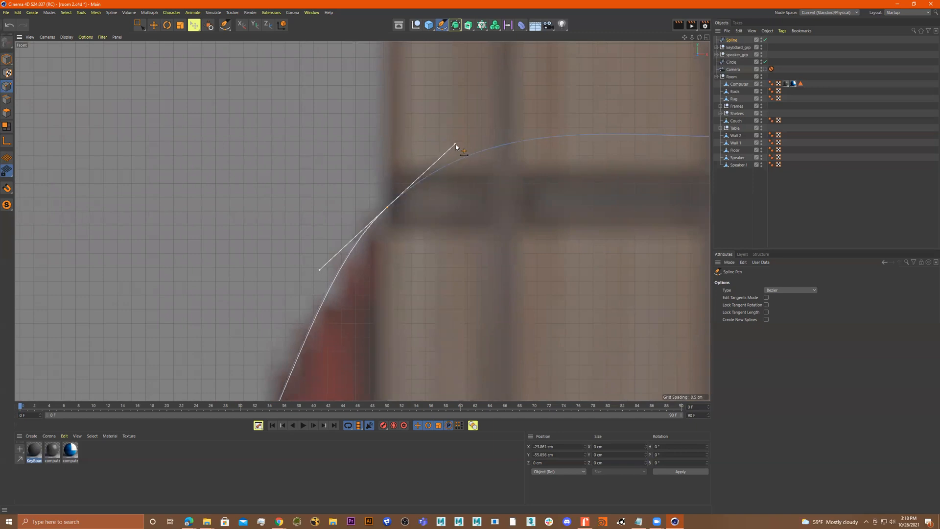
pyautogui.moveTo(455, 145); pyautogui.dragTo(457, 146)
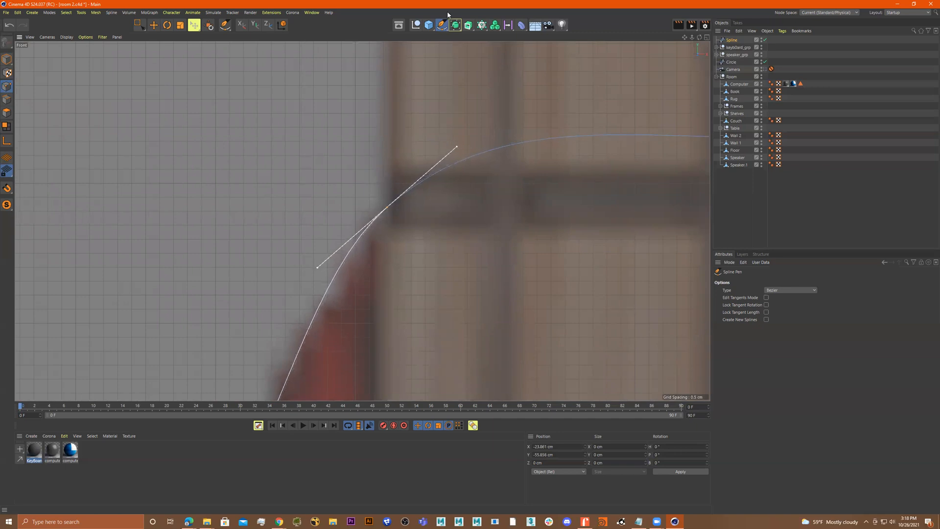
# Delete a redundant point on the upper horn's inner edge and adjust the neighbouring point to follow the outline
pyautogui.scroll(-5, 270, 199)
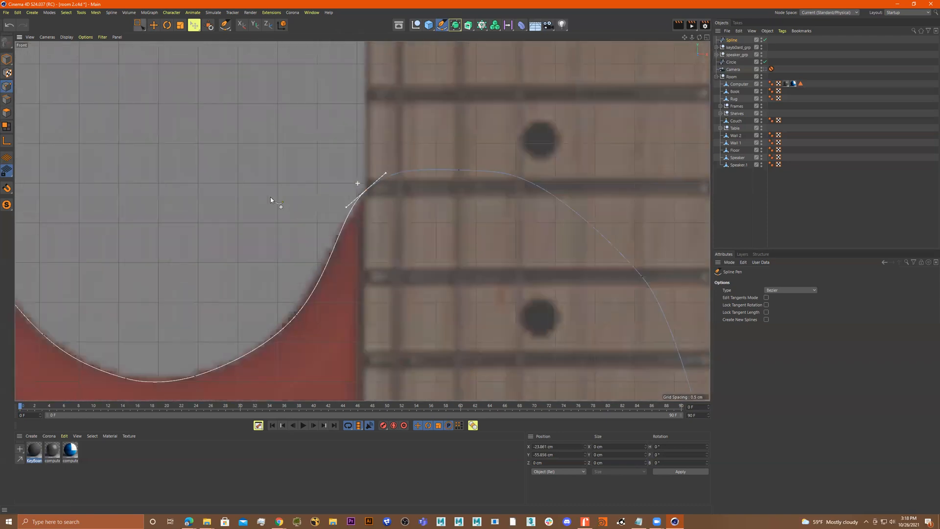
pyautogui.scroll(-3, 284, 220)
pyautogui.scroll(6, 303, 232)
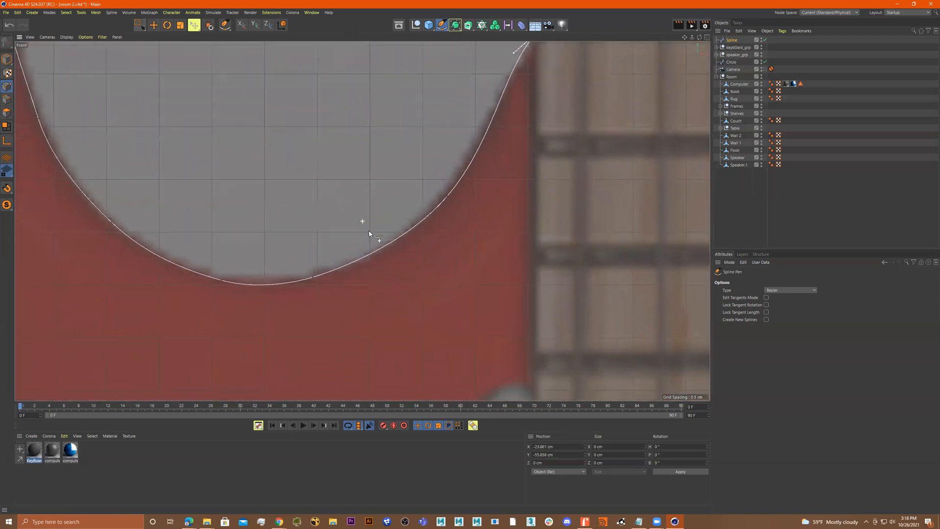
pyautogui.scroll(2, 309, 274)
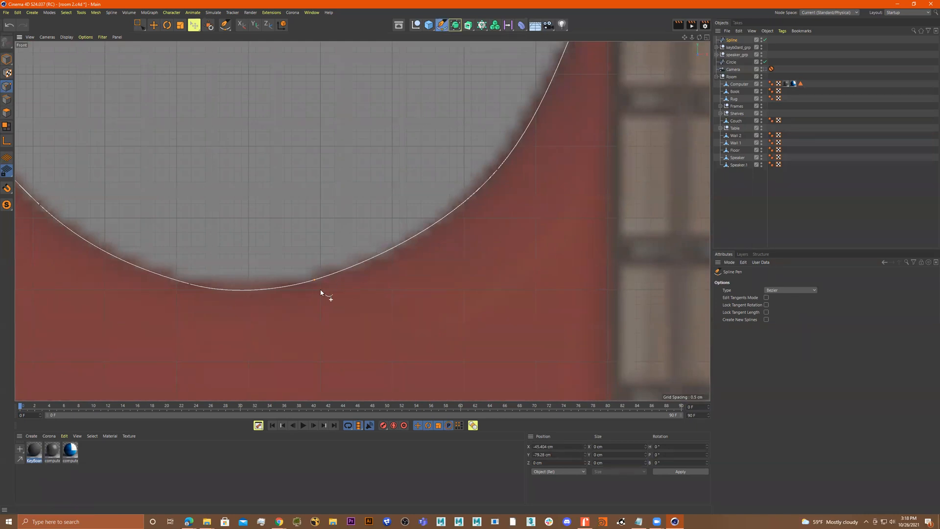
pyautogui.moveTo(315, 280); pyautogui.dragTo(325, 277)
pyautogui.scroll(-4, 324, 280)
pyautogui.keyDown('alt'); pyautogui.moveTo(296, 282); pyautogui.dragTo(450, 394, button='middle'); pyautogui.keyUp('alt')
pyautogui.keyDown('alt'); pyautogui.moveTo(297, 170); pyautogui.dragTo(382, 301, button='middle'); pyautogui.keyUp('alt')
pyautogui.scroll(2, 319, 196)
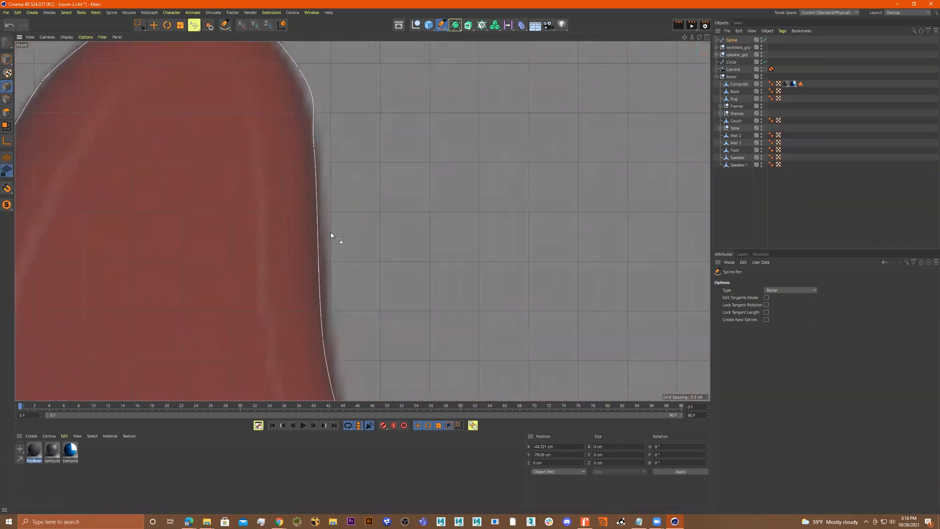
pyautogui.rightClick(317, 226)
pyautogui.click(319, 214)
pyautogui.click(318, 225)
pyautogui.moveTo(317, 226); pyautogui.dragTo(323, 218)
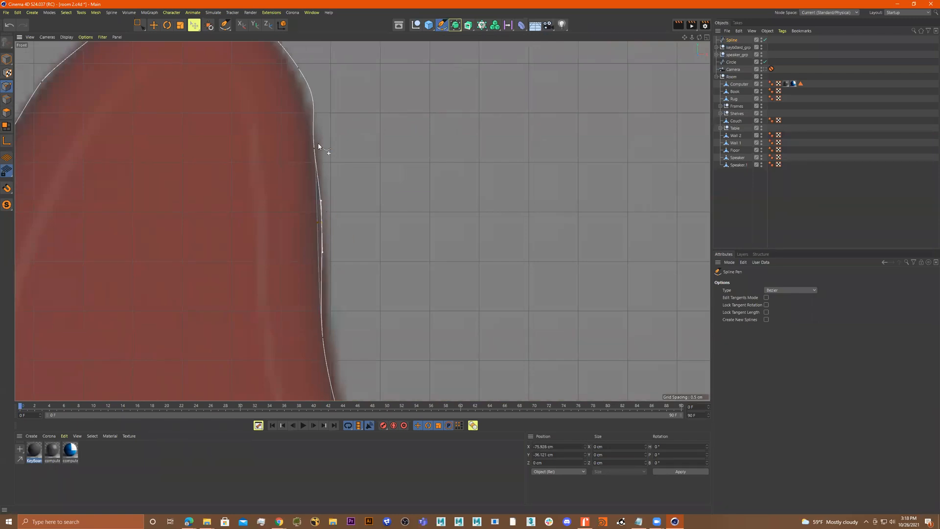
pyautogui.moveTo(316, 148); pyautogui.dragTo(320, 149)
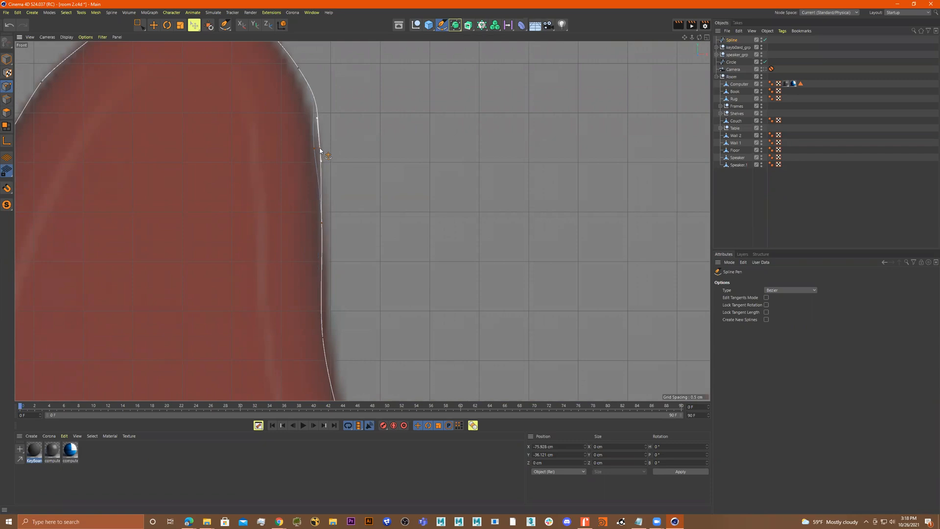
# Delete another redundant point higher up the upper horn's inner edge
pyautogui.scroll(-3, 361, 218)
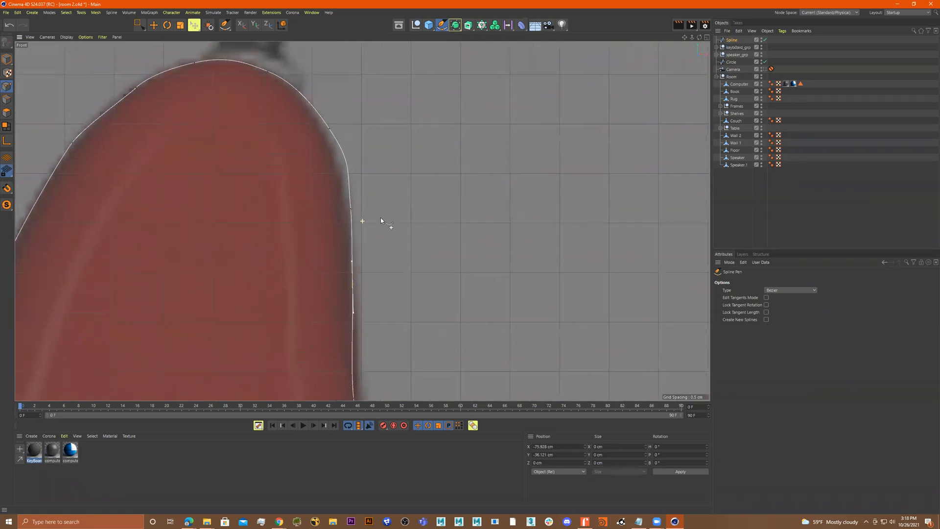
pyautogui.rightClick(353, 216)
pyautogui.click(351, 199)
pyautogui.keyDown('alt'); pyautogui.moveTo(350, 130); pyautogui.dragTo(414, 179, button='middle'); pyautogui.keyUp('alt')
# Box-select the points around the upper horn's tip, adjust them, and return to the Spline Pen
pyautogui.press('0')
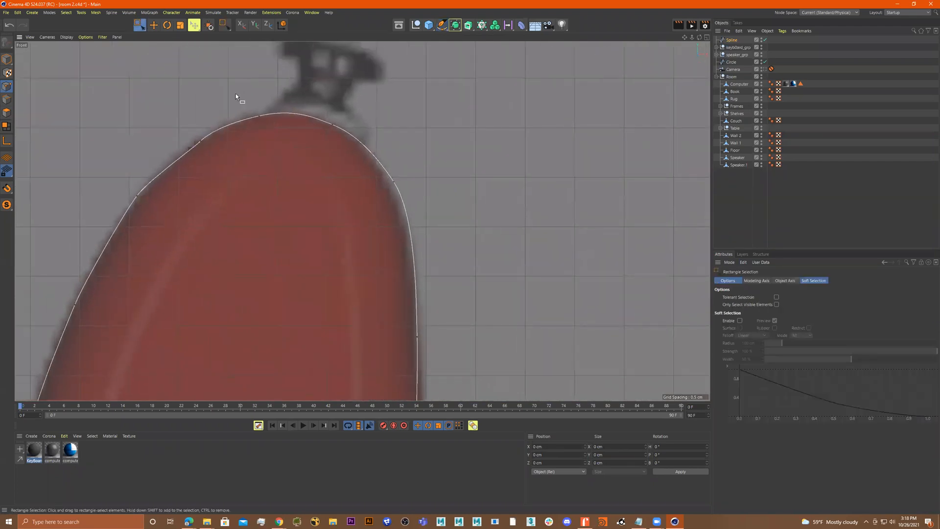
pyautogui.scroll(-2, 228, 90)
pyautogui.moveTo(200, 79); pyautogui.dragTo(395, 177)
pyautogui.moveTo(332, 101); pyautogui.dragTo(332, 104)
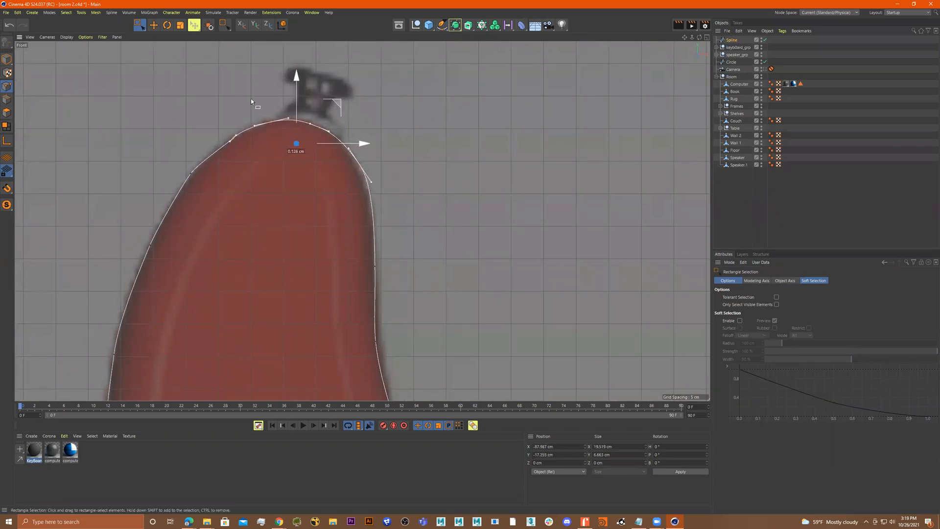
pyautogui.scroll(5, 275, 95)
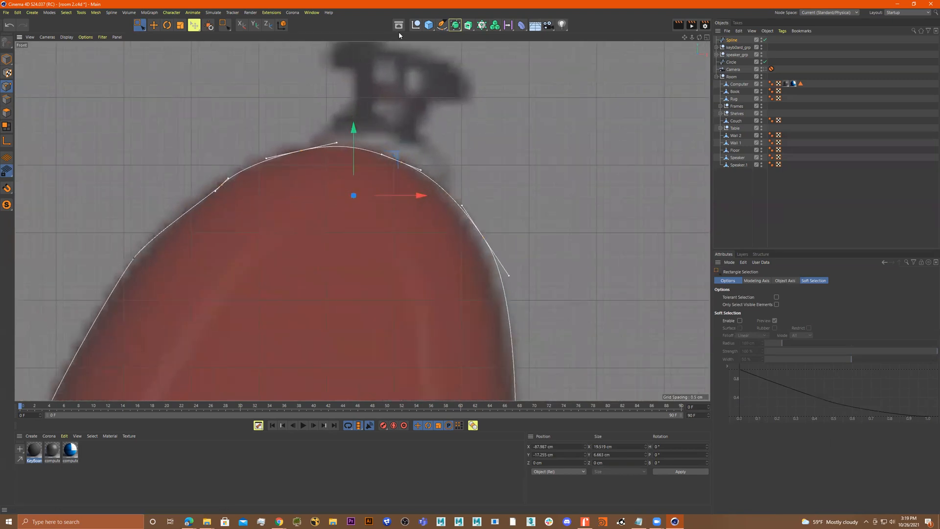
pyautogui.moveTo(232, 142); pyautogui.dragTo(197, 214)
pyautogui.moveTo(266, 146); pyautogui.dragTo(260, 142)
pyautogui.click(442, 25)
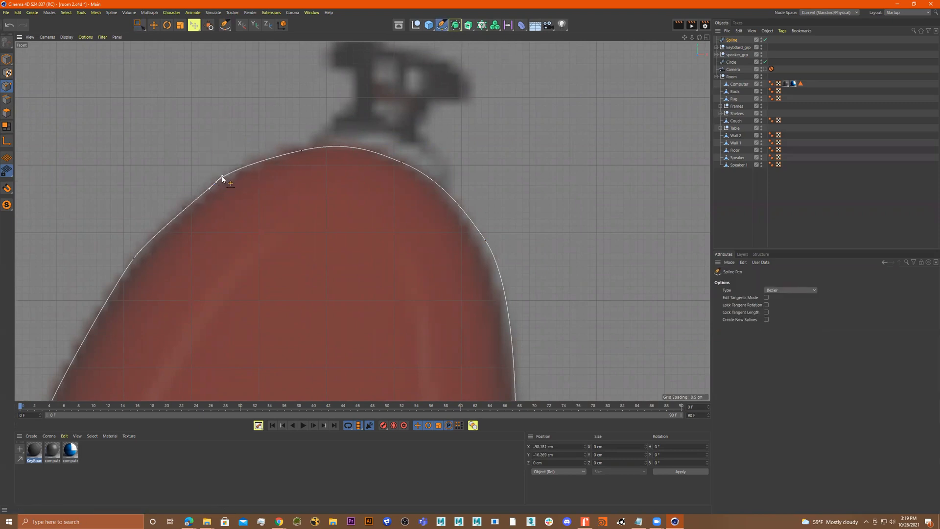
# Delete an extra point at the upper horn's tip and reshape the tip's curve with the remaining tangent handles
pyautogui.moveTo(223, 175); pyautogui.dragTo(242, 164)
pyautogui.rightClick(216, 184)
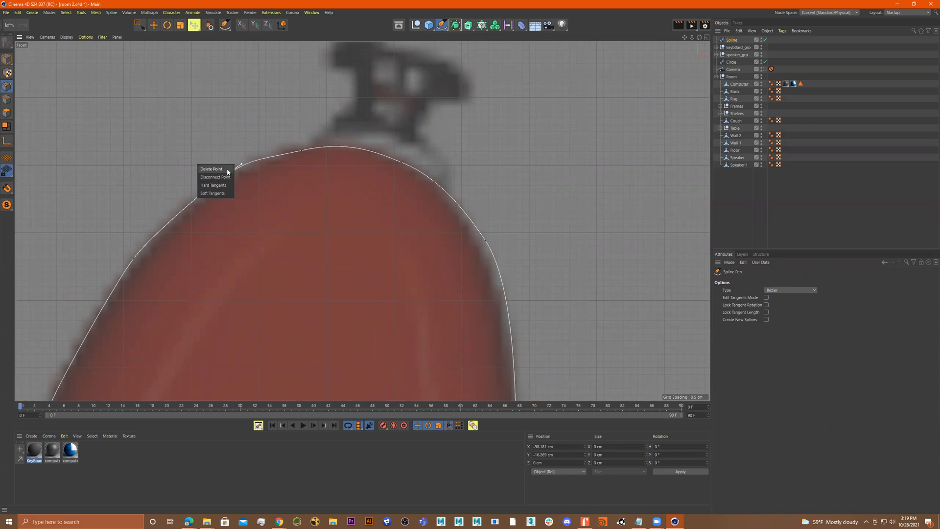
pyautogui.click(228, 169)
pyautogui.click(301, 152)
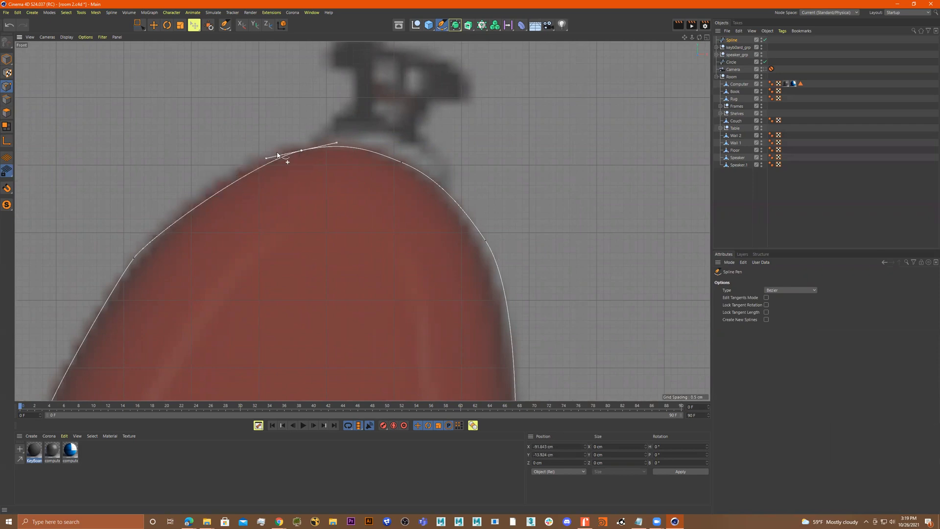
pyautogui.moveTo(268, 158); pyautogui.dragTo(232, 164)
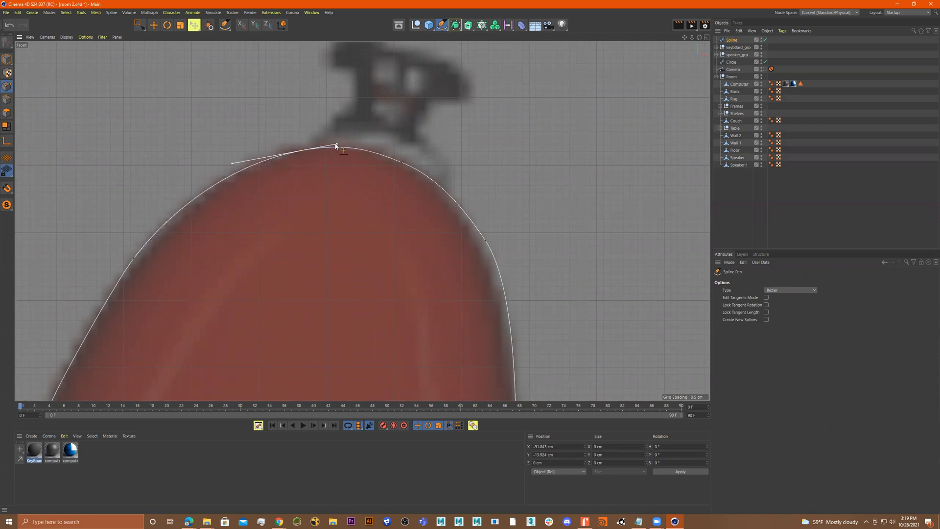
pyautogui.moveTo(340, 145); pyautogui.dragTo(338, 146)
# Refine the points and tangent handles along the outer edge of the upper horn
pyautogui.keyDown('alt'); pyautogui.moveTo(214, 231); pyautogui.dragTo(317, 190, button='middle'); pyautogui.keyUp('alt')
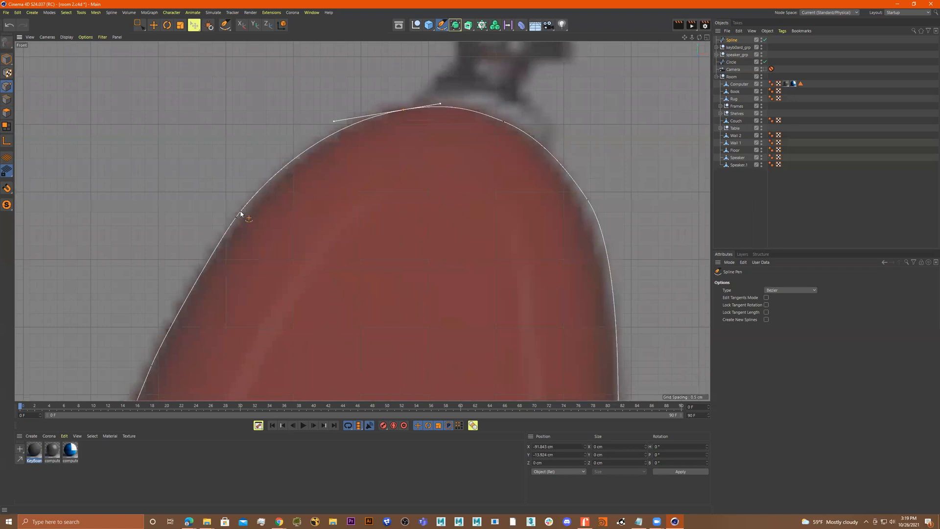
pyautogui.click(236, 221)
pyautogui.keyDown('alt'); pyautogui.moveTo(271, 231); pyautogui.dragTo(219, 246, button='right'); pyautogui.keyUp('alt')
pyautogui.keyDown('alt'); pyautogui.moveTo(262, 245); pyautogui.dragTo(281, 183, button='middle'); pyautogui.keyUp('alt')
pyautogui.keyDown('alt'); pyautogui.moveTo(257, 204); pyautogui.dragTo(334, 203, button='right'); pyautogui.keyUp('alt')
pyautogui.moveTo(244, 216); pyautogui.dragTo(239, 217)
pyautogui.keyDown('alt'); pyautogui.moveTo(338, 234); pyautogui.dragTo(303, 243, button='right'); pyautogui.keyUp('alt')
pyautogui.moveTo(303, 243)
pyautogui.keyDown('alt'); pyautogui.mouseDown(button='middle')
pyautogui.moveTo(307, 142)
pyautogui.moveTo(299, 229)
pyautogui.mouseUp(button='middle'); pyautogui.keyUp('alt')
pyautogui.click(251, 226)
pyautogui.moveTo(252, 226); pyautogui.dragTo(249, 226)
# Delete a redundant point on the body's left waist
pyautogui.keyDown('alt'); pyautogui.moveTo(322, 252); pyautogui.dragTo(306, 262, button='right'); pyautogui.keyUp('alt')
pyautogui.moveTo(307, 251)
pyautogui.keyDown('alt'); pyautogui.mouseDown(button='middle')
pyautogui.moveTo(287, 120)
pyautogui.moveTo(273, 94)
pyautogui.mouseUp(button='middle'); pyautogui.keyUp('alt')
pyautogui.keyDown('alt'); pyautogui.moveTo(323, 295); pyautogui.dragTo(313, 162, button='middle'); pyautogui.keyUp('alt')
pyautogui.keyDown('alt'); pyautogui.moveTo(345, 311); pyautogui.dragTo(345, 202, button='middle'); pyautogui.keyUp('alt')
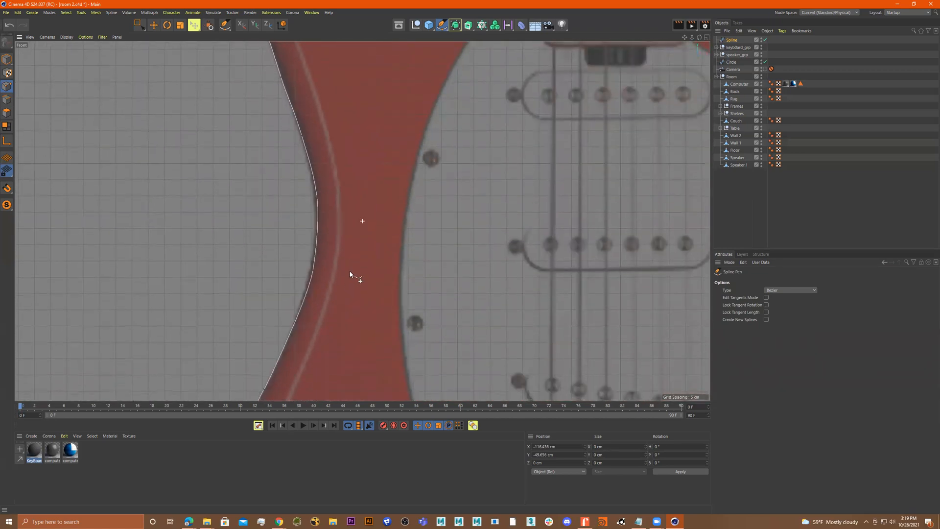
pyautogui.keyDown('alt'); pyautogui.moveTo(350, 274); pyautogui.dragTo(358, 240, button='middle'); pyautogui.keyUp('alt')
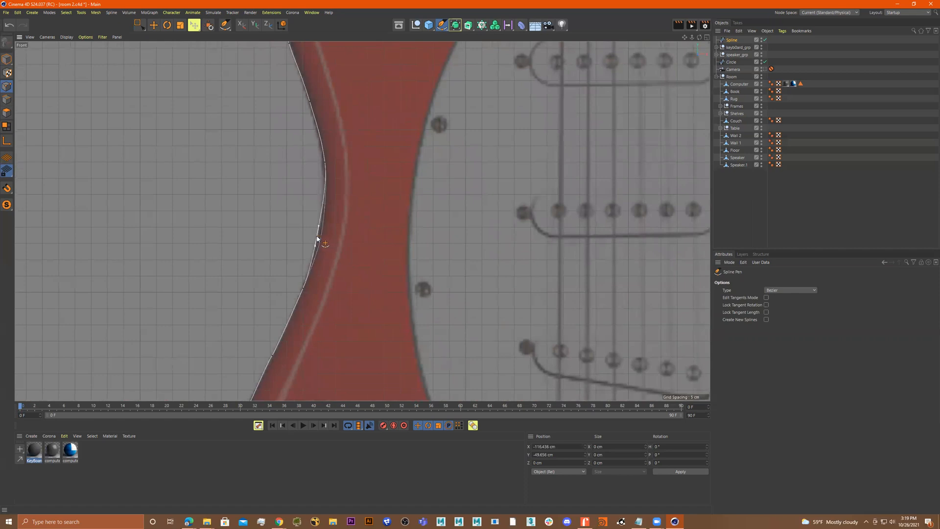
pyautogui.keyDown('alt'); pyautogui.moveTo(372, 315); pyautogui.dragTo(372, 258, button='middle'); pyautogui.keyUp('alt')
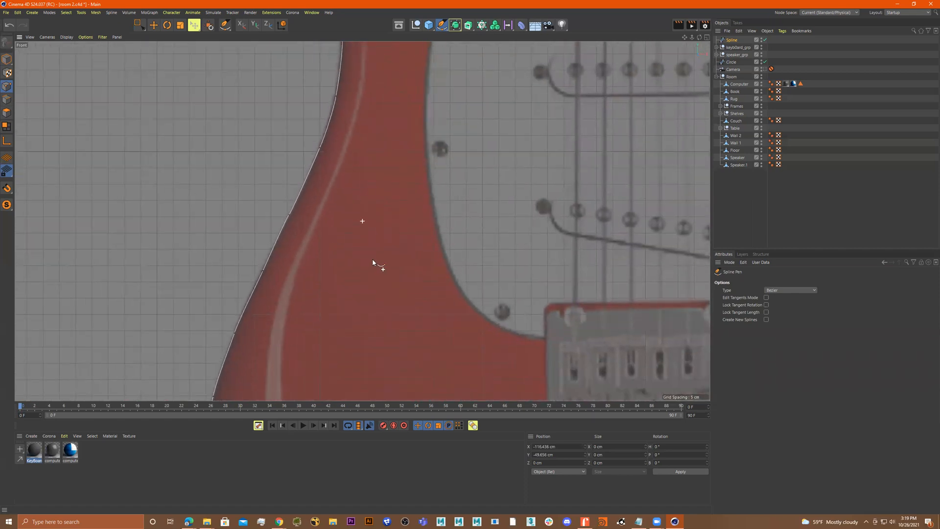
pyautogui.rightClick(290, 214)
pyautogui.click(292, 203)
# Adjust the points and tangent handles along the lower left bulge of the body to match the outline
pyautogui.scroll(-3, 340, 240)
pyautogui.keyDown('alt'); pyautogui.moveTo(347, 254); pyautogui.dragTo(341, 189, button='middle'); pyautogui.keyUp('alt')
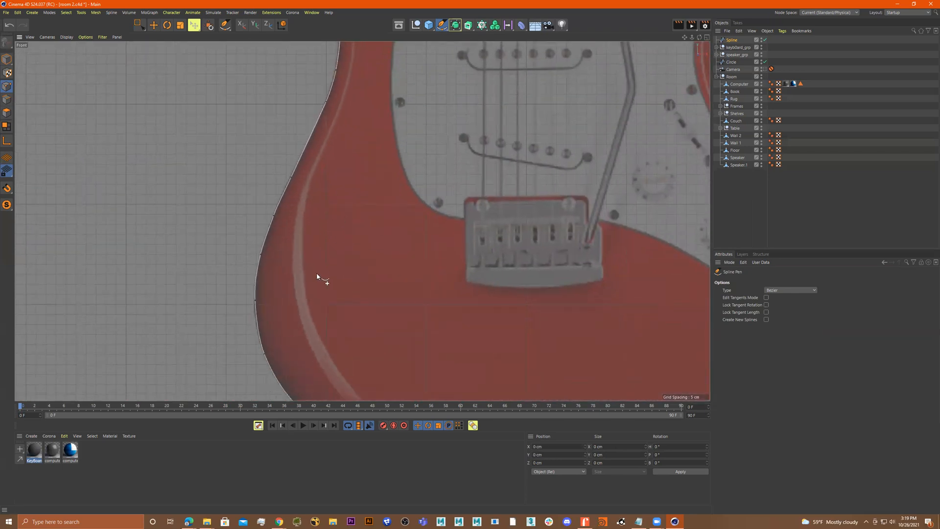
pyautogui.keyDown('alt'); pyautogui.moveTo(294, 335); pyautogui.dragTo(300, 280, button='middle'); pyautogui.keyUp('alt')
pyautogui.keyDown('alt'); pyautogui.moveTo(307, 286); pyautogui.dragTo(343, 285, button='right'); pyautogui.keyUp('alt')
pyautogui.keyDown('alt'); pyautogui.moveTo(341, 275); pyautogui.dragTo(355, 251, button='middle'); pyautogui.keyUp('alt')
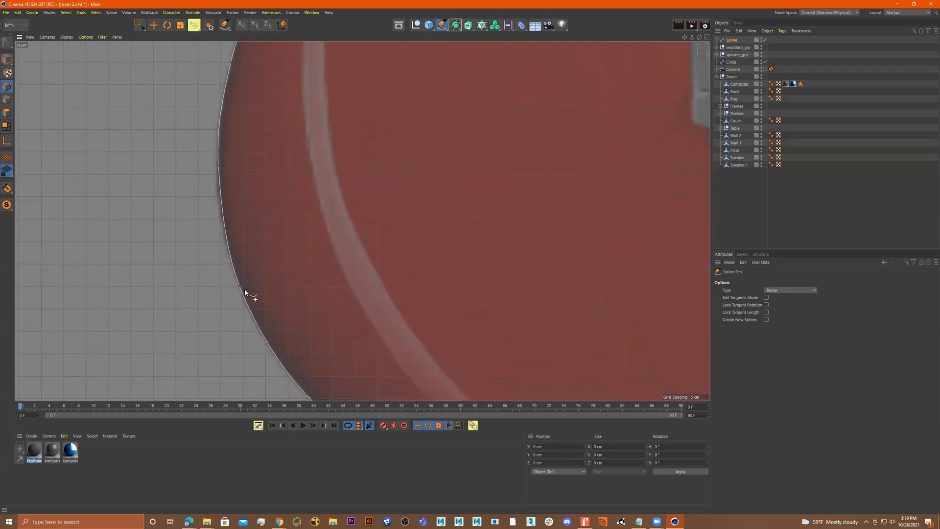
pyautogui.click(243, 293)
pyautogui.moveTo(235, 290); pyautogui.dragTo(238, 289)
pyautogui.keyDown('alt'); pyautogui.moveTo(293, 288); pyautogui.dragTo(275, 290, button='right'); pyautogui.keyUp('alt')
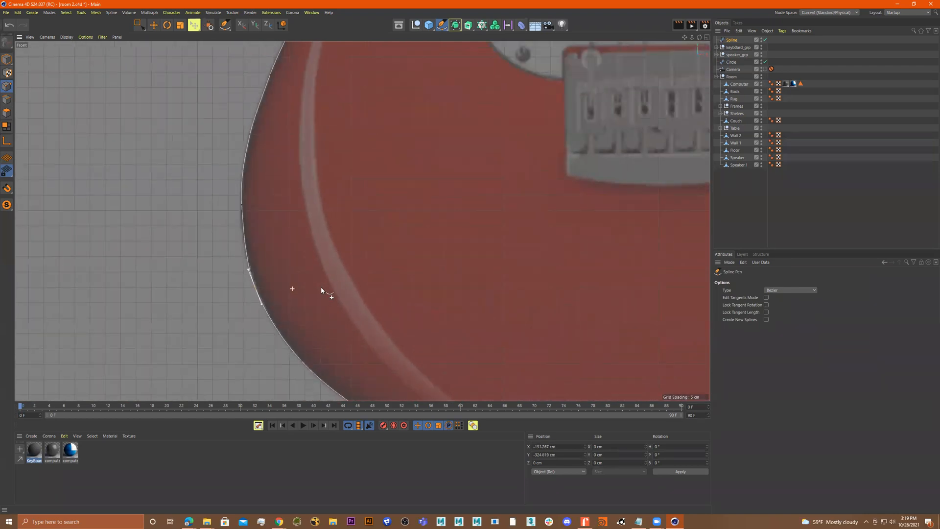
pyautogui.keyDown('alt'); pyautogui.moveTo(321, 289); pyautogui.dragTo(308, 212, button='middle'); pyautogui.keyUp('alt')
pyautogui.keyDown('alt'); pyautogui.moveTo(458, 327); pyautogui.dragTo(311, 258, button='middle'); pyautogui.keyUp('alt')
pyautogui.scroll(4, 338, 293)
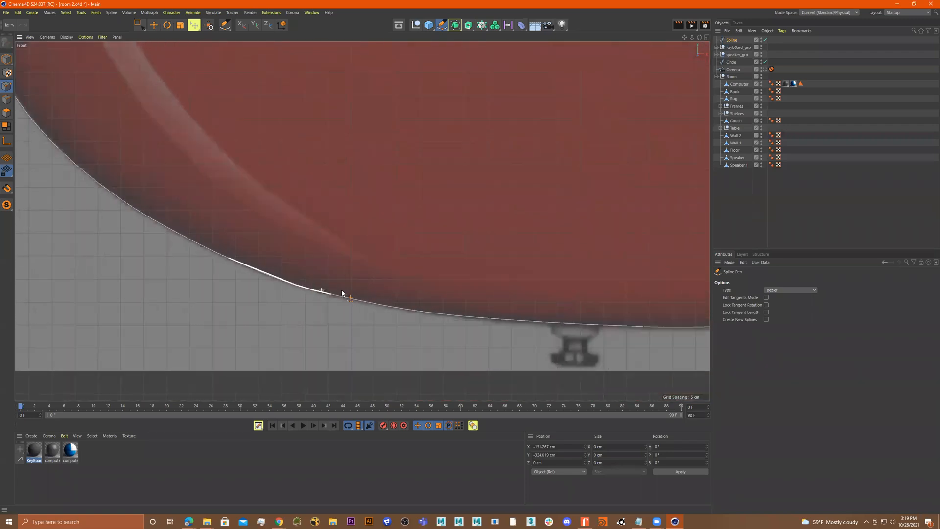
# Refine a point and its tangents along the bottom edge of the body
pyautogui.click(334, 295)
pyautogui.moveTo(334, 298); pyautogui.dragTo(333, 300)
pyautogui.keyDown('alt'); pyautogui.moveTo(459, 322); pyautogui.dragTo(419, 319, button='right'); pyautogui.keyUp('alt')
pyautogui.keyDown('alt'); pyautogui.moveTo(426, 280); pyautogui.dragTo(203, 252, button='middle'); pyautogui.keyUp('alt')
pyautogui.keyDown('alt'); pyautogui.moveTo(441, 261); pyautogui.dragTo(287, 259, button='middle'); pyautogui.keyUp('alt')
pyautogui.keyDown('alt'); pyautogui.moveTo(376, 271); pyautogui.dragTo(401, 270, button='right'); pyautogui.keyUp('alt')
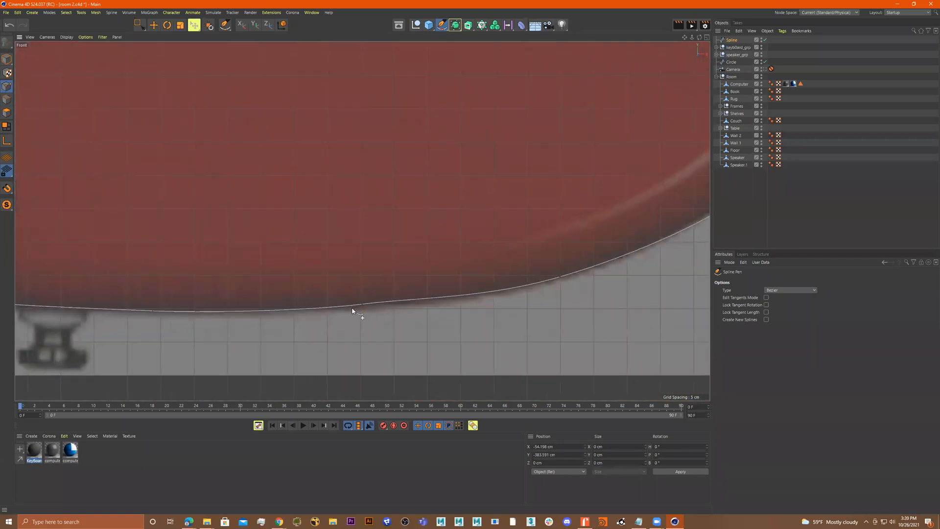
pyautogui.click(363, 305)
pyautogui.moveTo(363, 307); pyautogui.dragTo(366, 309)
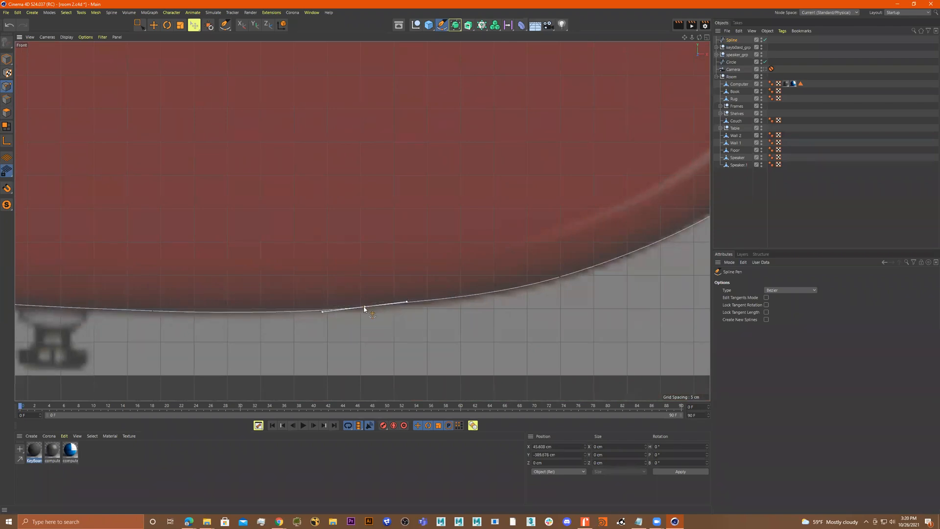
# Delete a redundant point on the bottom edge and stretch the neighbouring tangent handle along the curve
pyautogui.rightClick(364, 307)
pyautogui.click(366, 295)
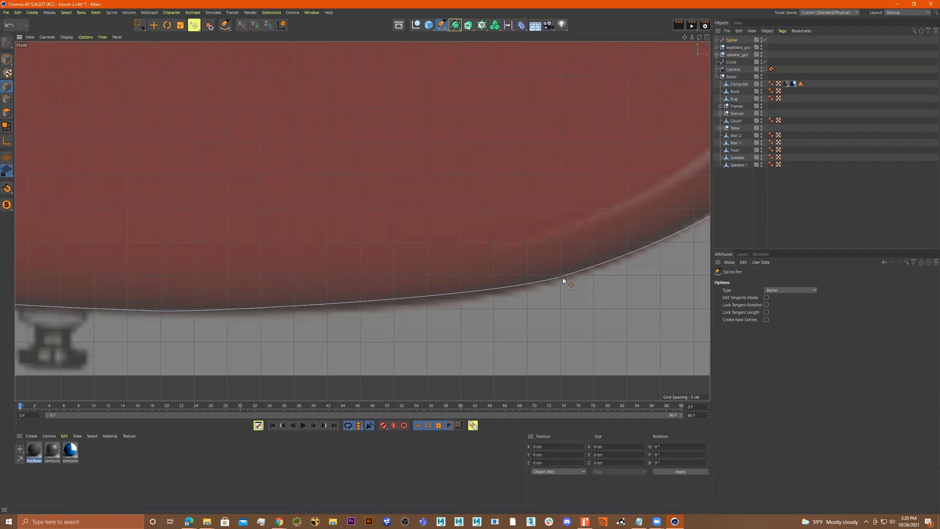
pyautogui.moveTo(559, 279); pyautogui.dragTo(418, 316)
# Adjust a point's tangent handles along the right edge of the guitar body to follow the outline
pyautogui.scroll(-3, 557, 315)
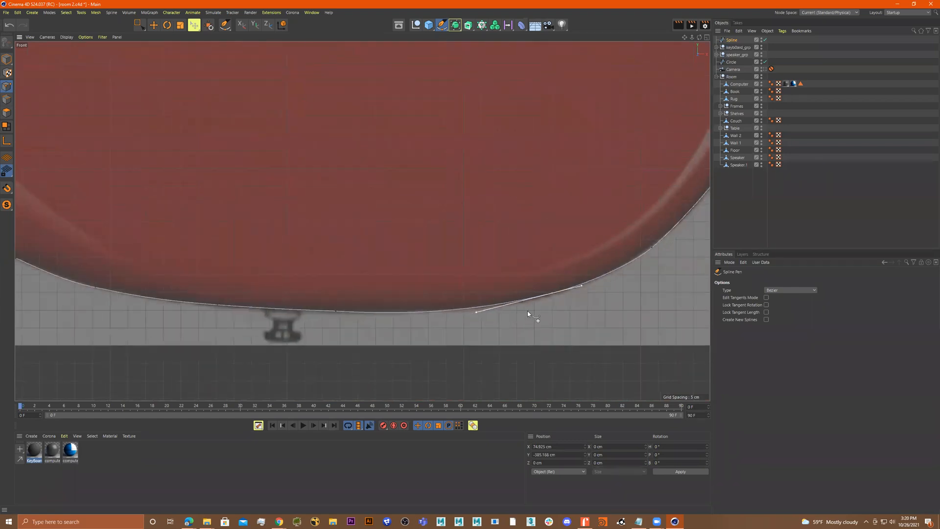
pyautogui.scroll(3, 529, 315)
pyautogui.scroll(2, 571, 255)
pyautogui.scroll(4, 515, 261)
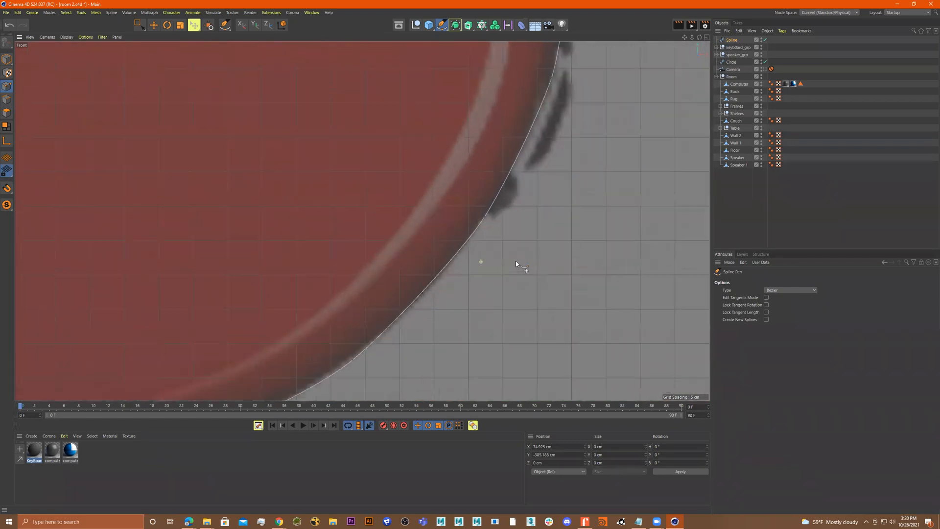
pyautogui.moveTo(524, 248); pyautogui.dragTo(467, 245, button='middle')
pyautogui.click(507, 252)
pyautogui.scroll(-3, 543, 225)
pyautogui.moveTo(448, 232); pyautogui.dragTo(460, 170)
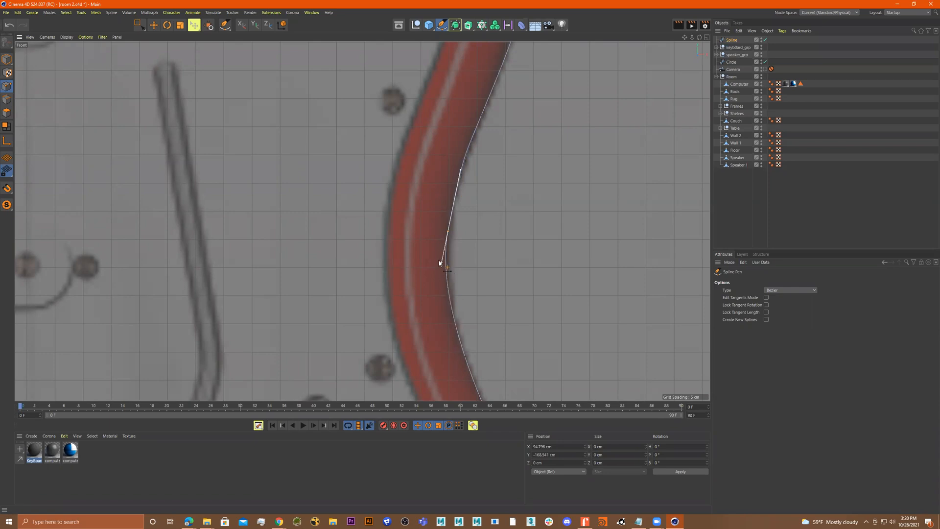
# Refine the points and tangent handles along the right waist of the body, undoing misplaced moves
pyautogui.moveTo(443, 270); pyautogui.dragTo(442, 289)
pyautogui.hotkey('ctrl', 'z')
pyautogui.hotkey('ctrl', 'z')
pyautogui.moveTo(453, 206); pyautogui.dragTo(449, 228)
pyautogui.moveTo(441, 262)
pyautogui.mouseDown()
pyautogui.moveTo(445, 240)
pyautogui.moveTo(446, 251)
pyautogui.mouseUp()
pyautogui.click(496, 242)
pyautogui.keyDown('alt'); pyautogui.moveTo(526, 184); pyautogui.dragTo(517, 313, button='middle'); pyautogui.keyUp('alt')
pyautogui.hotkey('ctrl', 'z')
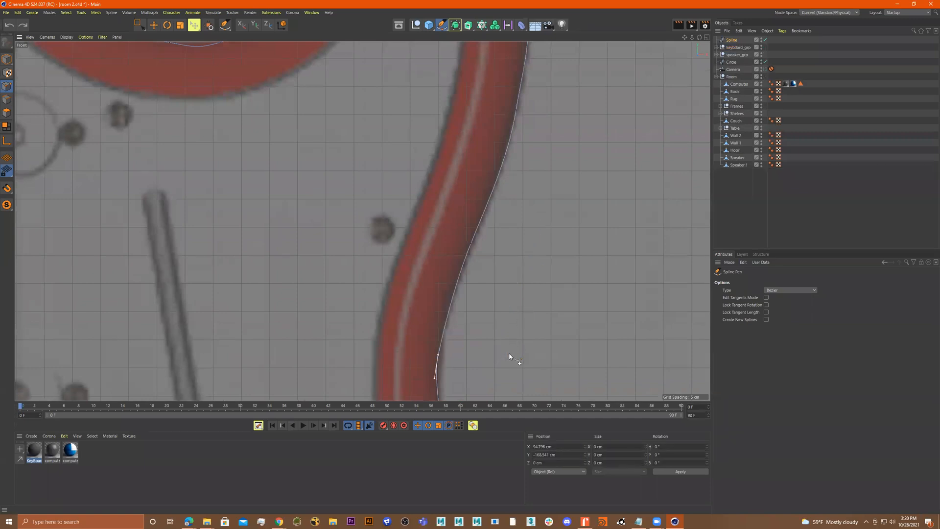
pyautogui.keyDown('alt'); pyautogui.moveTo(553, 163); pyautogui.dragTo(538, 282, button='middle'); pyautogui.keyUp('alt')
pyautogui.keyDown('alt'); pyautogui.moveTo(539, 212); pyautogui.dragTo(566, 294, button='middle'); pyautogui.keyUp('alt')
pyautogui.scroll(10, 501, 218)
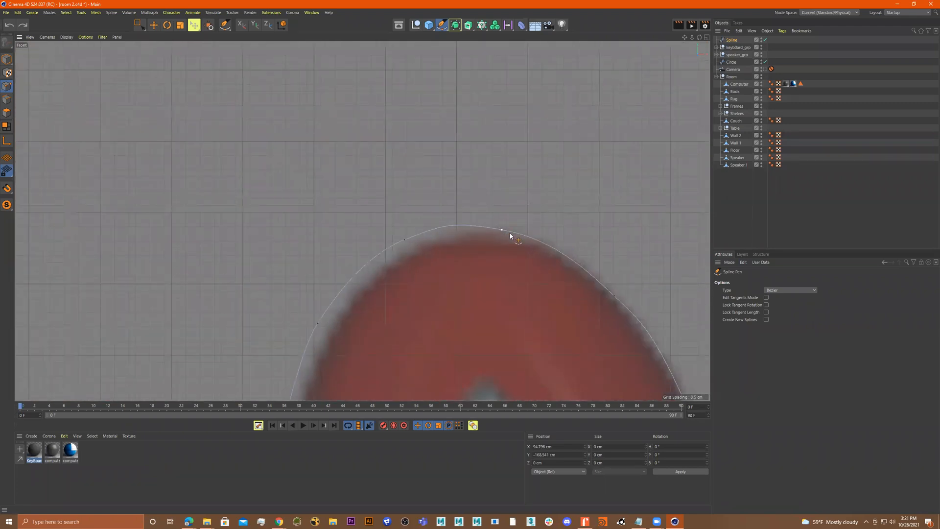
# Box-select the points around the upper right horn and move them to align with the outline
pyautogui.scroll(-10, 510, 236)
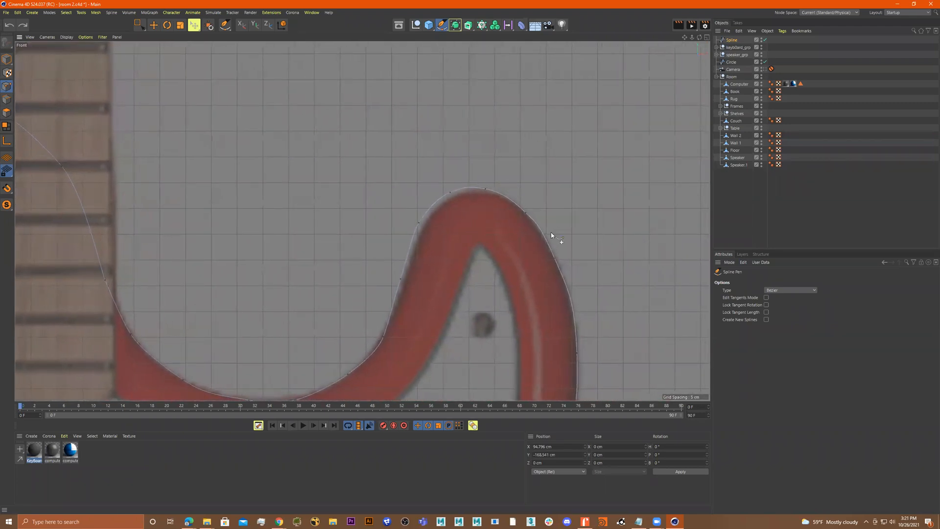
pyautogui.press('0')
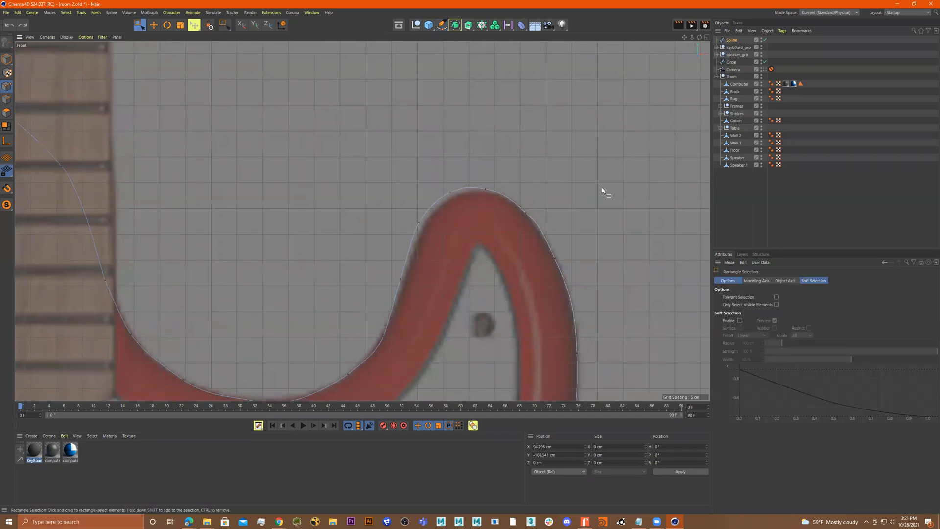
pyautogui.moveTo(598, 131); pyautogui.dragTo(389, 292)
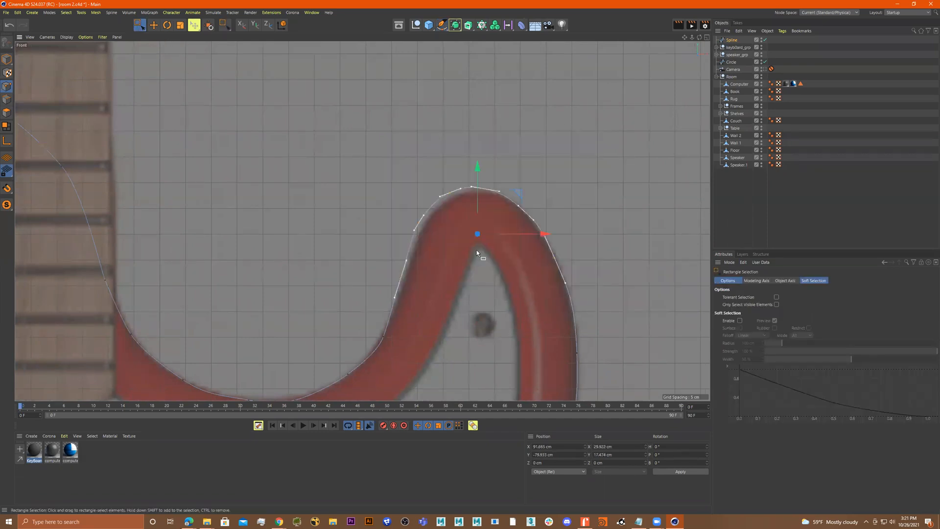
pyautogui.moveTo(522, 198); pyautogui.dragTo(522, 203)
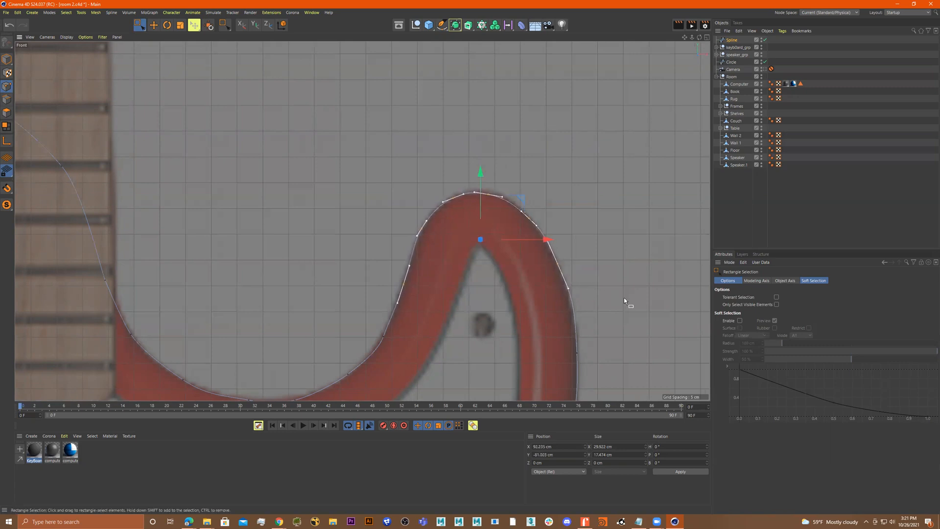
pyautogui.moveTo(623, 298); pyautogui.dragTo(595, 268, button='middle')
pyautogui.moveTo(547, 320); pyautogui.dragTo(574, 295)
pyautogui.moveTo(553, 211); pyautogui.dragTo(520, 234)
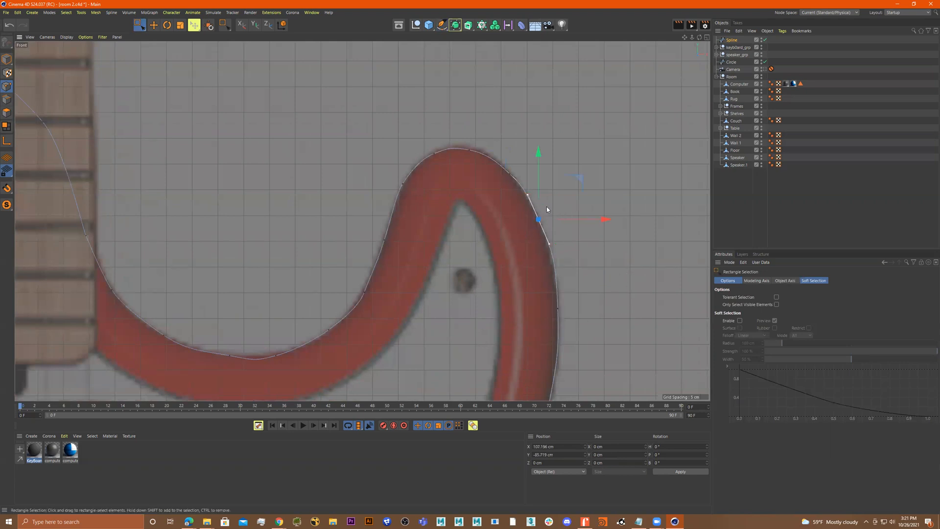
# With the Spline Pen, delete a redundant point on the outer edge of the upper right horn
pyautogui.click(443, 25)
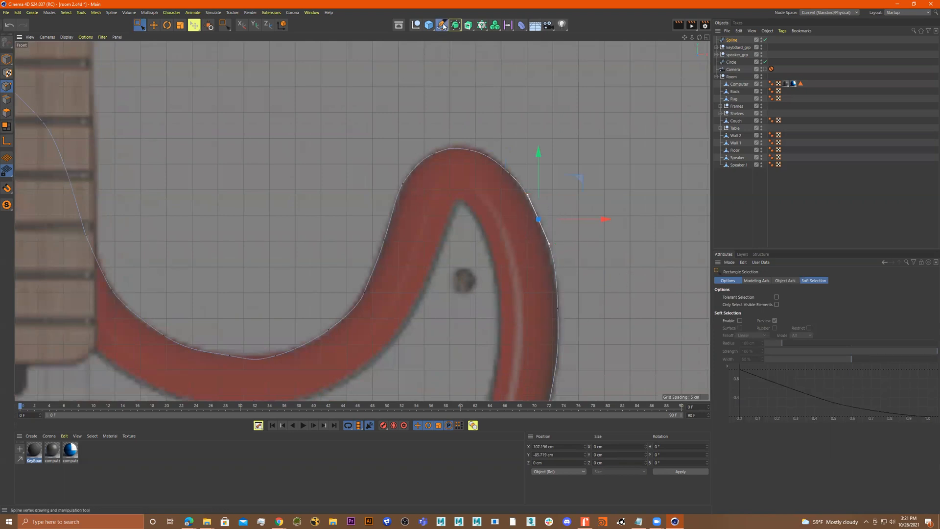
pyautogui.scroll(2, 550, 222)
pyautogui.rightClick(537, 221)
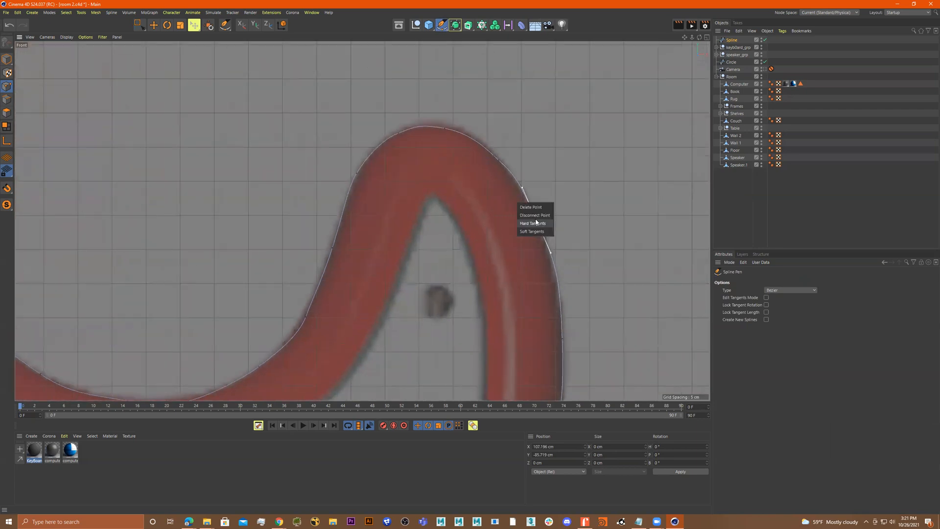
pyautogui.click(539, 207)
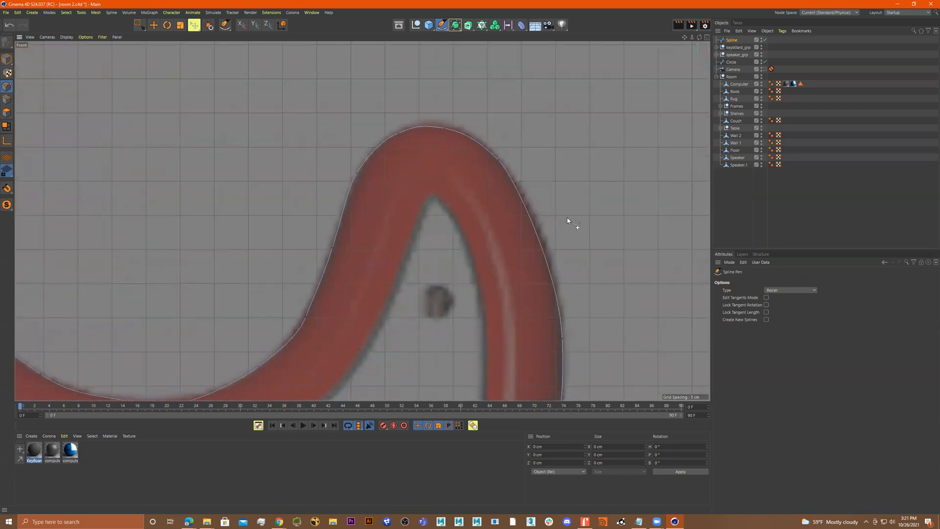
# Stretch the tangent handle of the point below the horn upward along the outline
pyautogui.click(562, 339)
pyautogui.moveTo(561, 289); pyautogui.dragTo(562, 259)
pyautogui.scroll(-4, 592, 231)
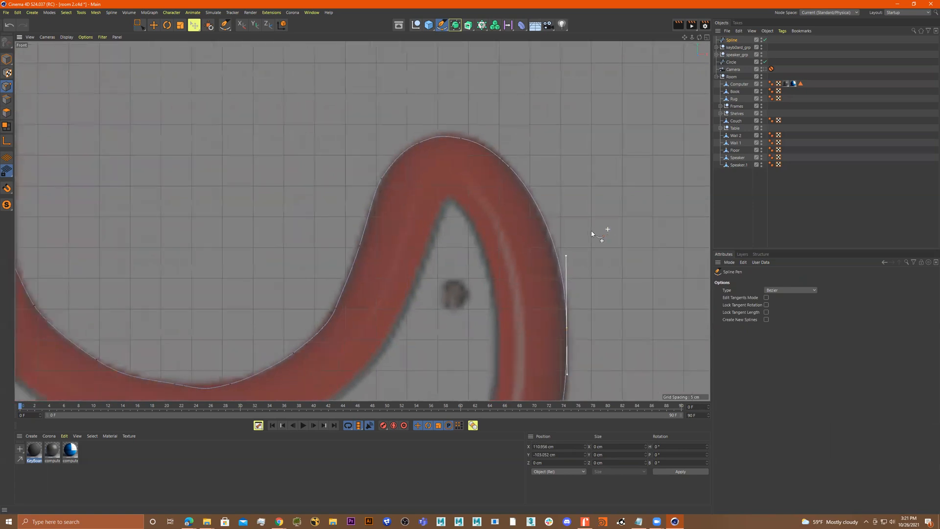
pyautogui.keyDown('alt'); pyautogui.moveTo(487, 245); pyautogui.dragTo(544, 236, button='middle'); pyautogui.keyUp('alt')
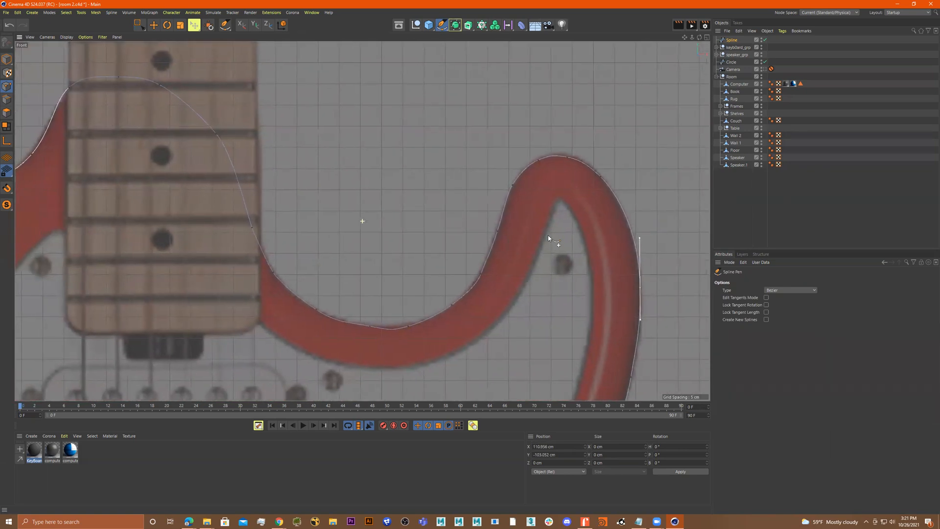
# Adjust the points and tangent handles along the bottom of the cutaway between the neck and the right horn
pyautogui.scroll(6, 390, 335)
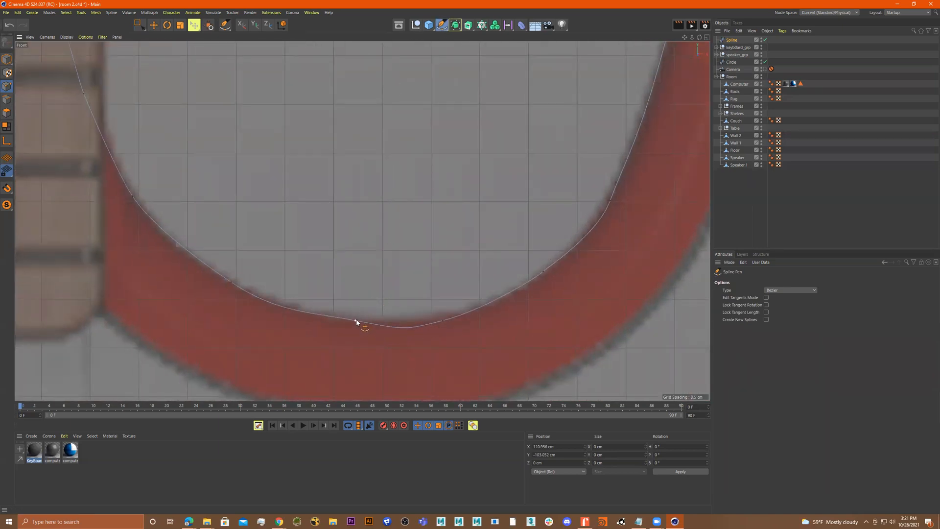
pyautogui.click(443, 321)
pyautogui.click(439, 309)
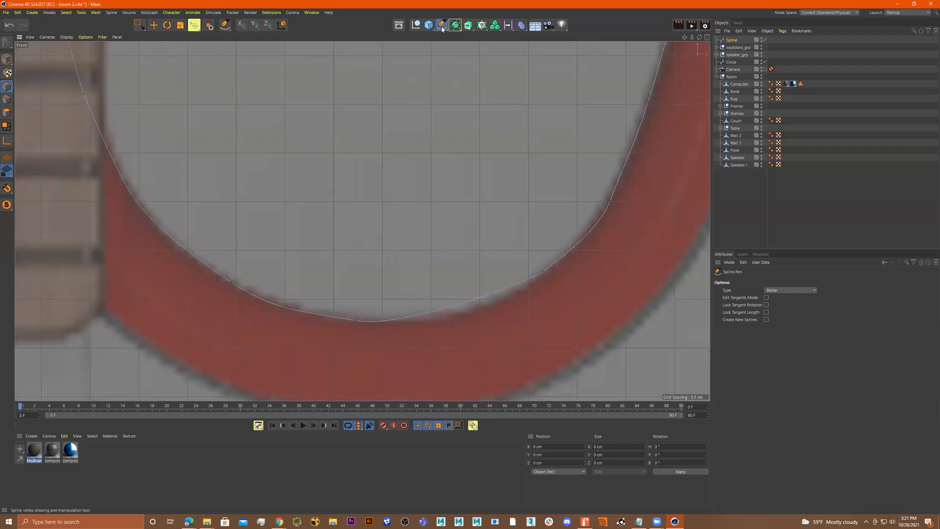
pyautogui.click(535, 279)
pyautogui.moveTo(533, 280); pyautogui.dragTo(504, 304)
pyautogui.click(355, 321)
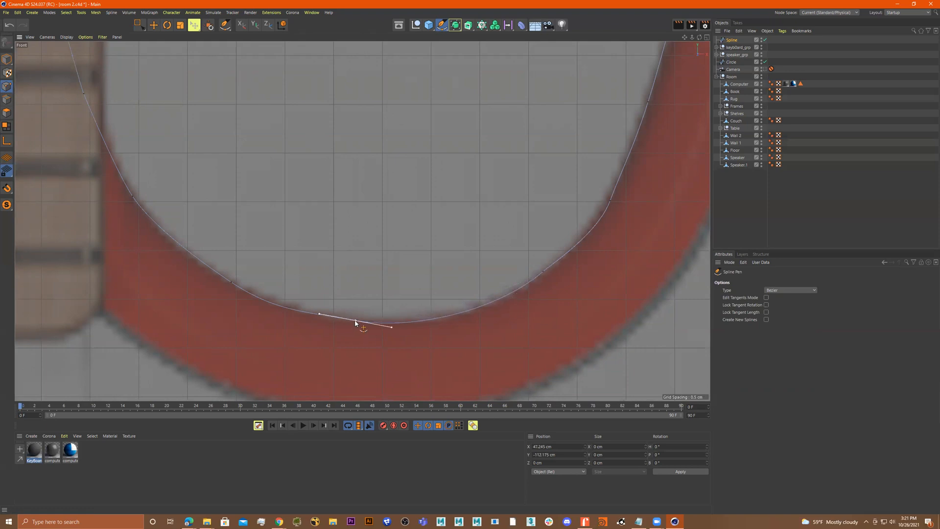
pyautogui.moveTo(319, 315); pyautogui.dragTo(289, 309)
pyautogui.moveTo(392, 326); pyautogui.dragTo(430, 330)
# Set hard tangents on the cutaway's bottom point and reshape the neighbouring tangent handles
pyautogui.rightClick(356, 322)
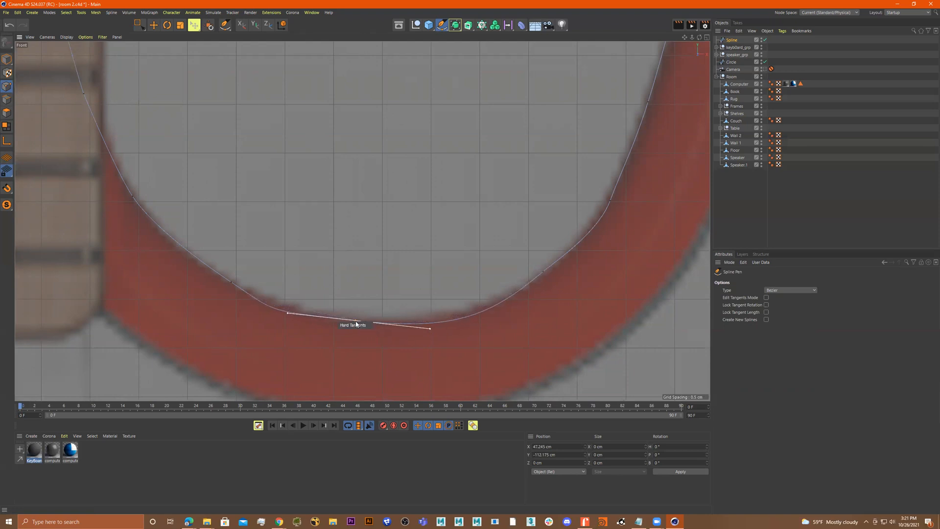
pyautogui.click(351, 309)
pyautogui.moveTo(544, 273); pyautogui.dragTo(506, 306)
pyautogui.click(232, 283)
pyautogui.moveTo(284, 321); pyautogui.dragTo(331, 338)
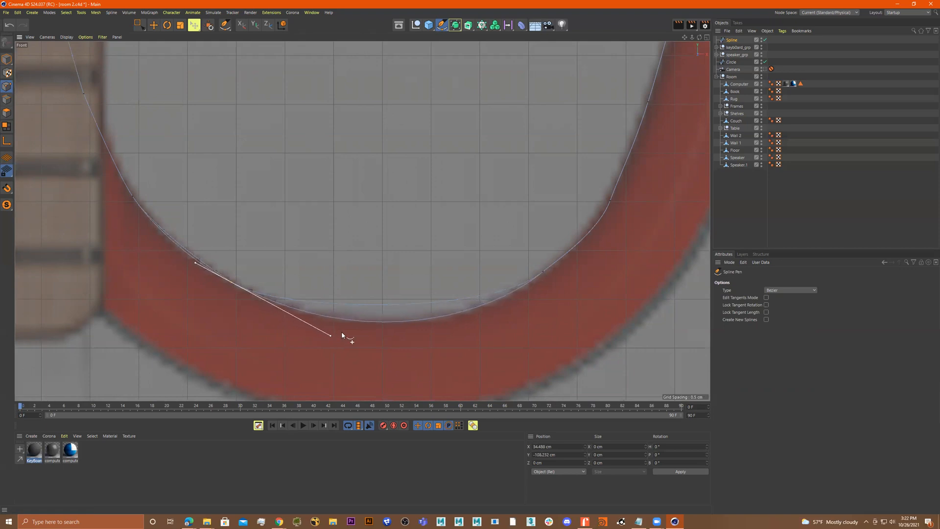
pyautogui.click(569, 292)
pyautogui.keyDown('alt'); pyautogui.moveTo(525, 231); pyautogui.dragTo(439, 285, button='middle'); pyautogui.keyUp('alt')
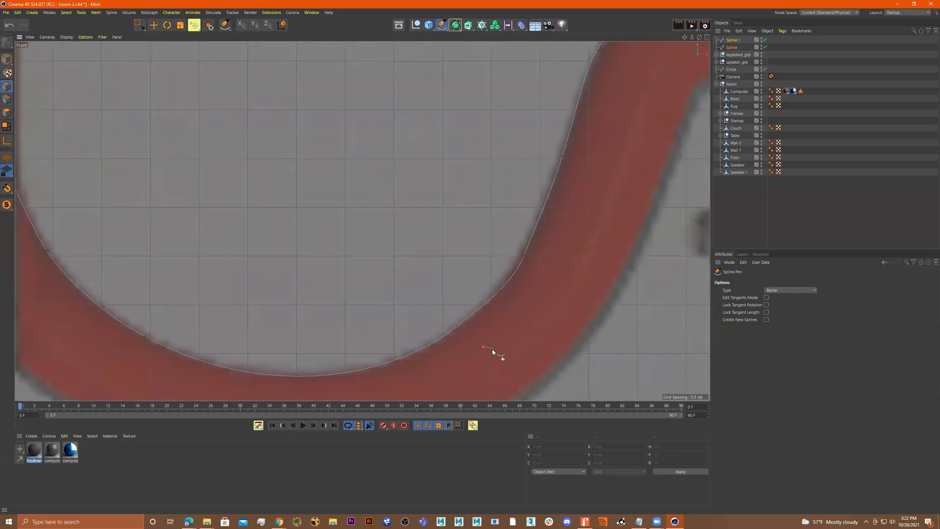
pyautogui.hotkey('ctrl', 'z')
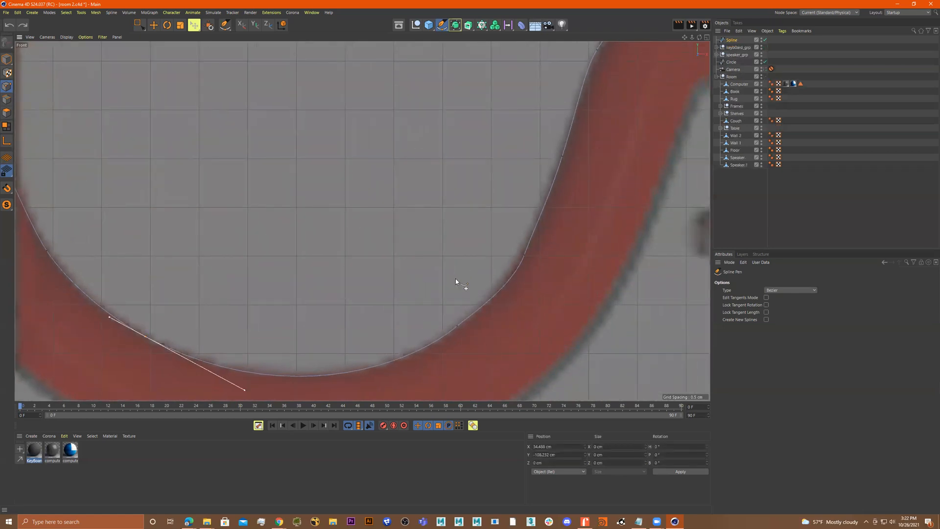
# Delete a redundant point on the rising right side of the cutaway curve
pyautogui.scroll(-10, 359, 252)
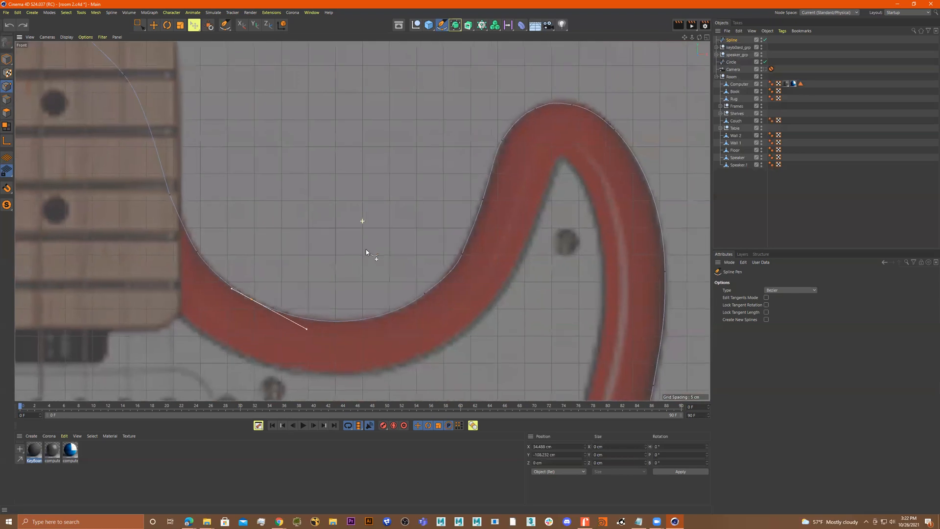
pyautogui.scroll(10, 472, 267)
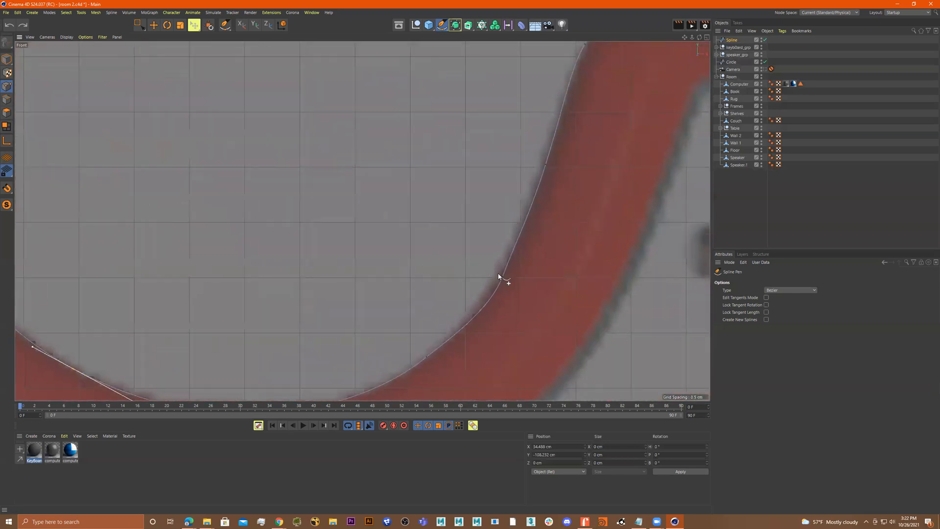
pyautogui.keyDown('alt'); pyautogui.moveTo(509, 269); pyautogui.dragTo(498, 261, button='middle'); pyautogui.keyUp('alt')
pyautogui.click(492, 269)
pyautogui.rightClick(492, 269)
pyautogui.click(493, 256)
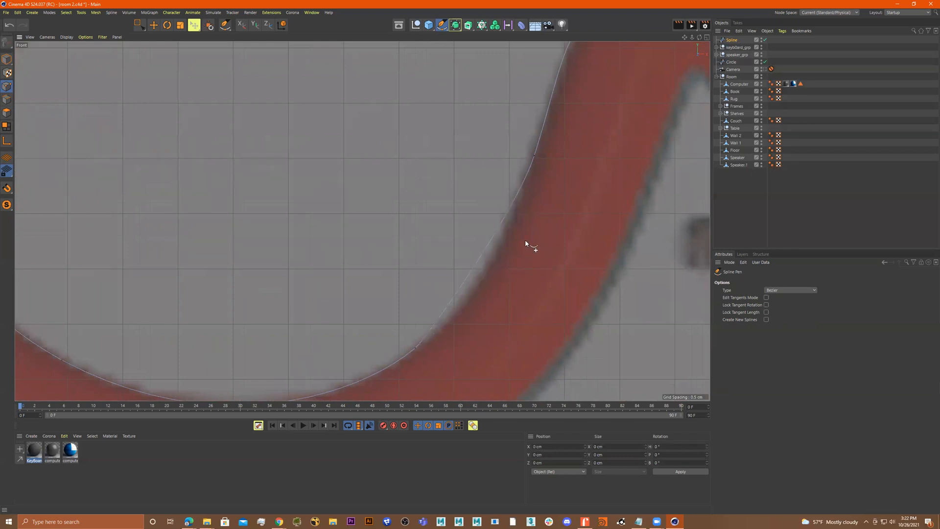
# Reshape the tangent handles on the cutaway's right side to match the outline
pyautogui.click(535, 157)
pyautogui.moveTo(520, 198); pyautogui.dragTo(501, 263)
pyautogui.scroll(-5, 533, 259)
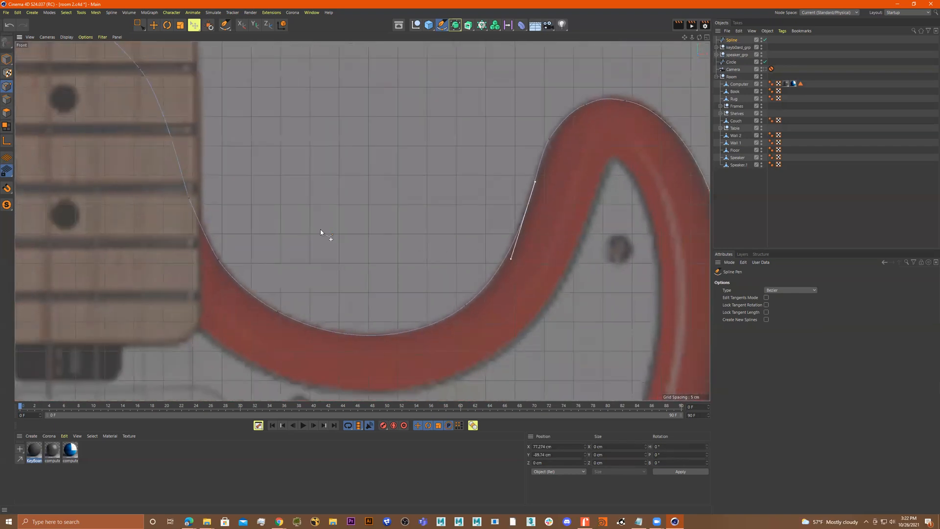
pyautogui.keyDown('alt'); pyautogui.moveTo(321, 229); pyautogui.dragTo(487, 273, button='middle'); pyautogui.keyUp('alt')
pyautogui.keyDown('alt'); pyautogui.moveTo(451, 226); pyautogui.dragTo(520, 293, button='middle'); pyautogui.keyUp('alt')
pyautogui.keyDown('alt'); pyautogui.moveTo(517, 277); pyautogui.dragTo(463, 275, button='right'); pyautogui.keyUp('alt')
pyautogui.keyDown('alt'); pyautogui.moveTo(496, 271); pyautogui.dragTo(432, 130, button='middle'); pyautogui.keyUp('alt')
pyautogui.scroll(-7, 424, 137)
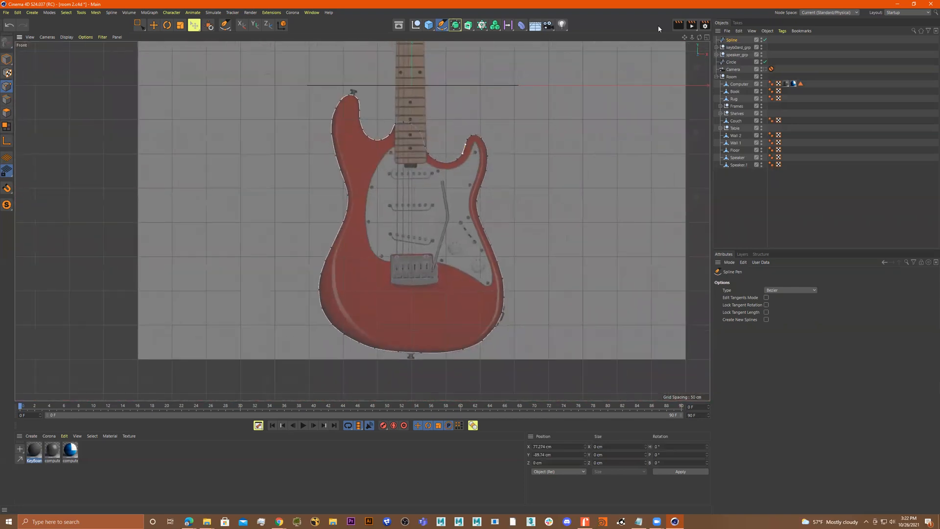
# Select the guitar spline object and switch to the full perspective viewport
pyautogui.click(732, 40)
pyautogui.keyDown('alt'); pyautogui.moveTo(499, 159); pyautogui.dragTo(491, 174, button='middle'); pyautogui.keyUp('alt')
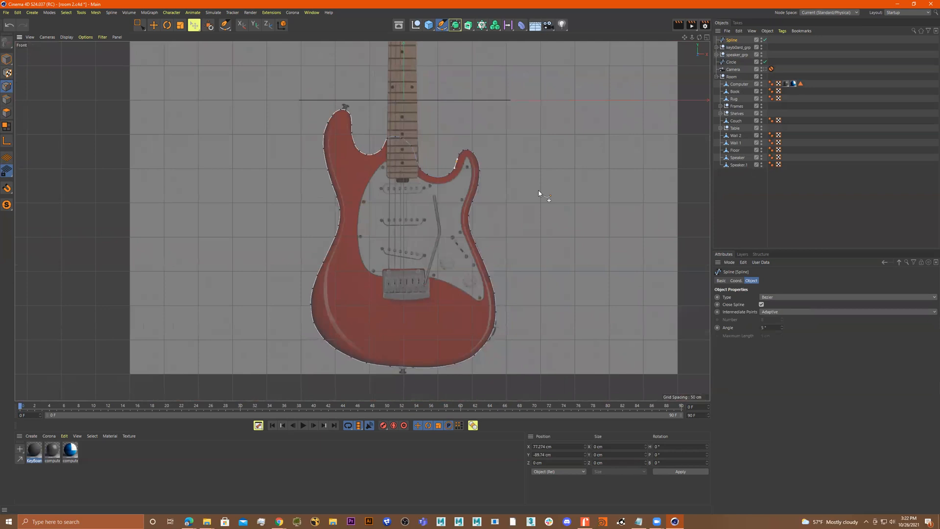
pyautogui.keyDown('alt'); pyautogui.moveTo(541, 195); pyautogui.dragTo(530, 206, button='middle'); pyautogui.keyUp('alt')
pyautogui.middleClick(519, 204)
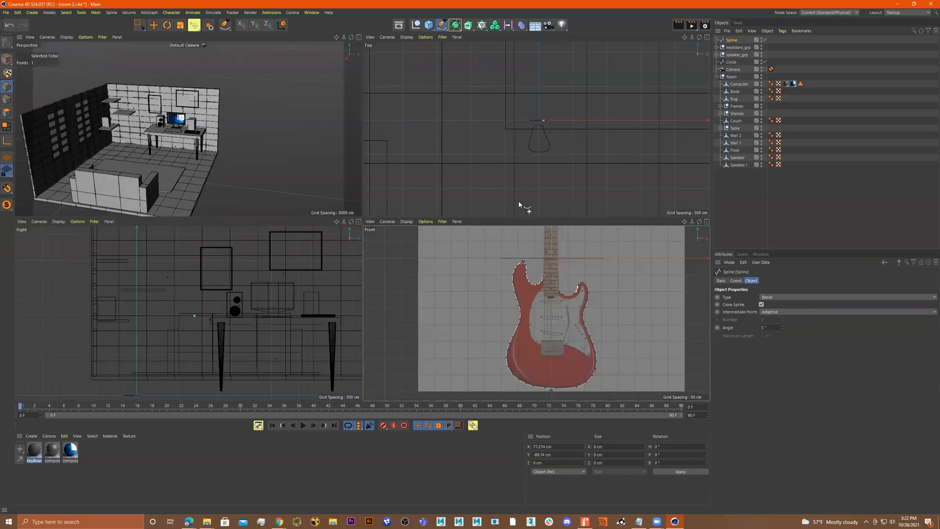
pyautogui.middleClick(268, 160)
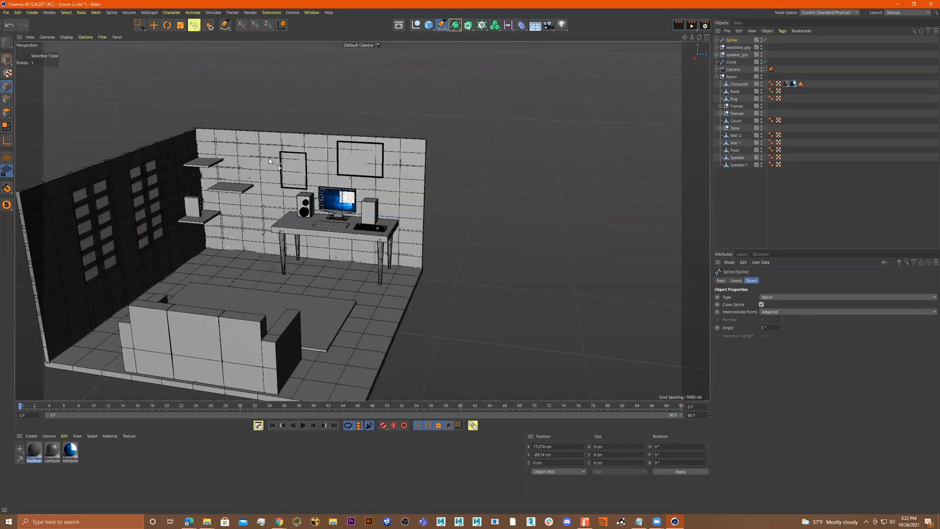
# Orbit and frame the perspective view to examine the traced guitar spline in model mode
pyautogui.scroll(4, 444, 247)
pyautogui.keyDown('alt'); pyautogui.moveTo(444, 246); pyautogui.dragTo(436, 249); pyautogui.keyUp('alt')
pyautogui.moveTo(376, 230)
pyautogui.keyDown('alt'); pyautogui.mouseDown()
pyautogui.moveTo(384, 279)
pyautogui.moveTo(440, 230)
pyautogui.moveTo(478, 252)
pyautogui.moveTo(519, 204)
pyautogui.moveTo(489, 204)
pyautogui.moveTo(483, 215)
pyautogui.moveTo(399, 252)
pyautogui.moveTo(531, 260)
pyautogui.moveTo(489, 269)
pyautogui.moveTo(510, 271)
pyautogui.moveTo(383, 231)
pyautogui.mouseUp(); pyautogui.keyUp('alt')
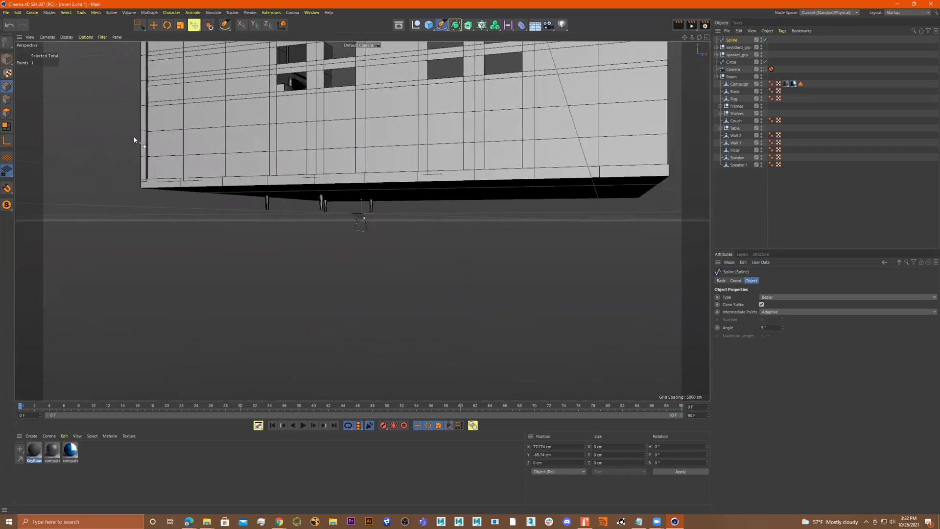
pyautogui.click(6, 205)
pyautogui.keyDown('alt'); pyautogui.moveTo(295, 218); pyautogui.dragTo(339, 218, button='right'); pyautogui.keyUp('alt')
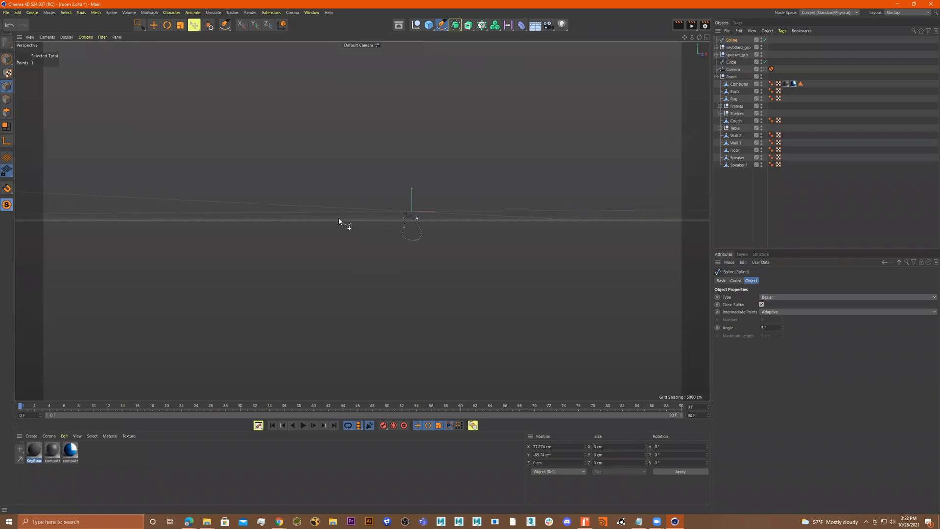
pyautogui.keyDown('alt'); pyautogui.moveTo(363, 227); pyautogui.dragTo(383, 244); pyautogui.keyUp('alt')
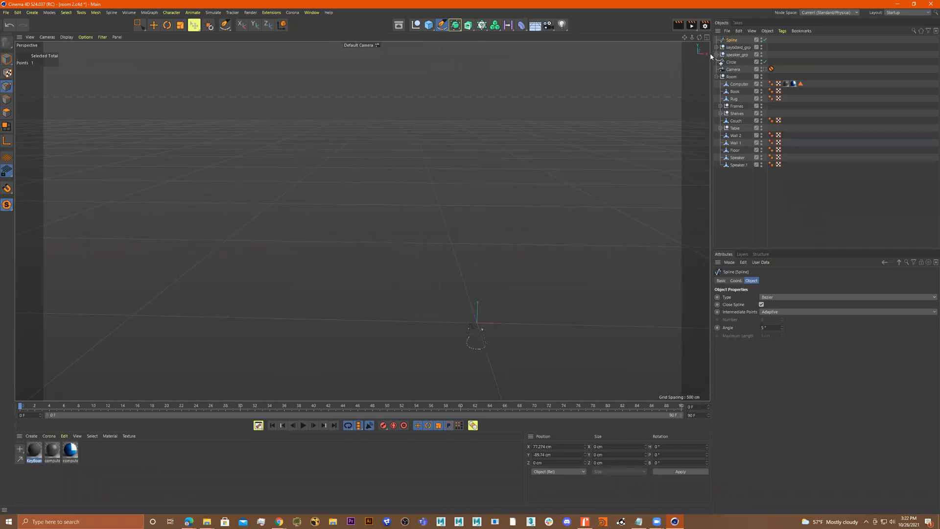
pyautogui.press('h')
pyautogui.scroll(-5, 487, 207)
pyautogui.keyDown('alt'); pyautogui.moveTo(488, 206); pyautogui.dragTo(406, 175); pyautogui.keyUp('alt')
pyautogui.keyDown('alt'); pyautogui.moveTo(424, 203); pyautogui.dragTo(444, 204, button='right'); pyautogui.keyUp('alt')
pyautogui.keyDown('alt'); pyautogui.moveTo(445, 204); pyautogui.dragTo(492, 207); pyautogui.keyUp('alt')
pyautogui.press('h')
pyautogui.moveTo(700, 38); pyautogui.dragTo(518, 210)
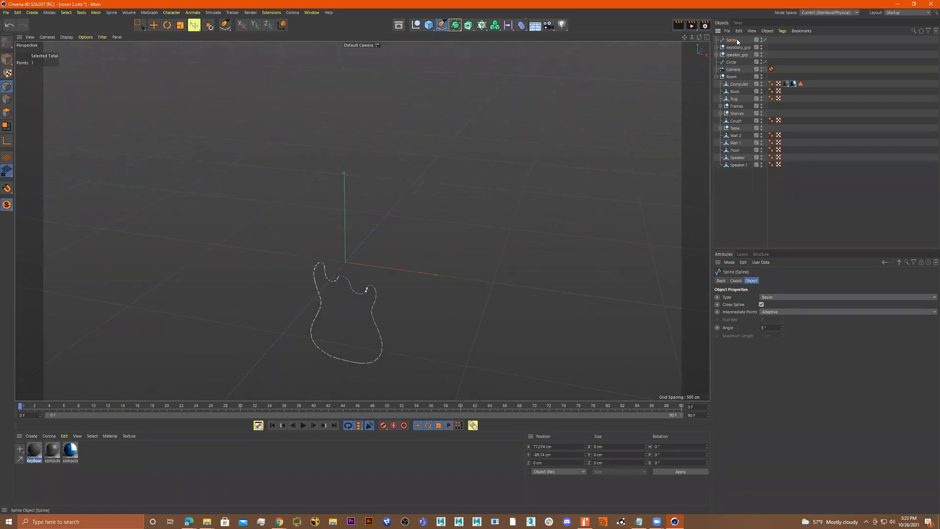
pyautogui.click(5, 59)
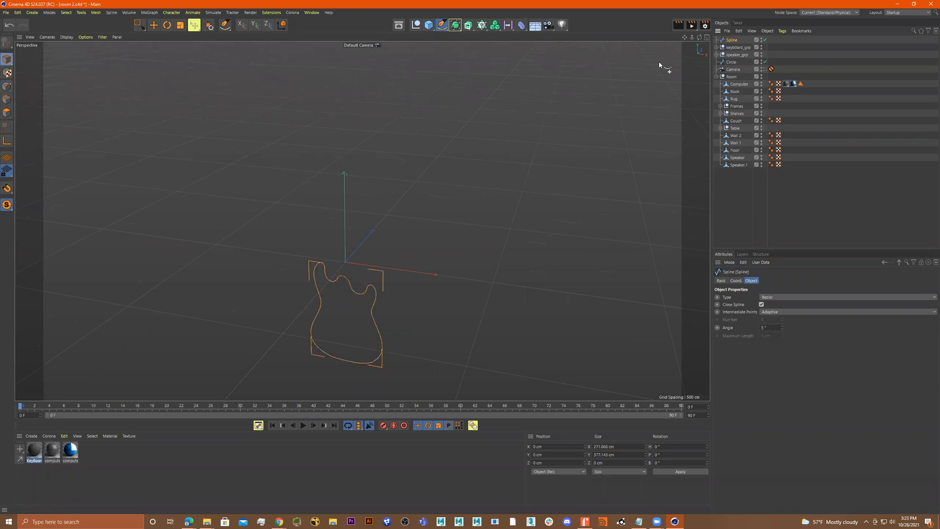
# Put the traced guitar spline inside a new Extrude generator to turn the outline into a solid body
pyautogui.press('h')
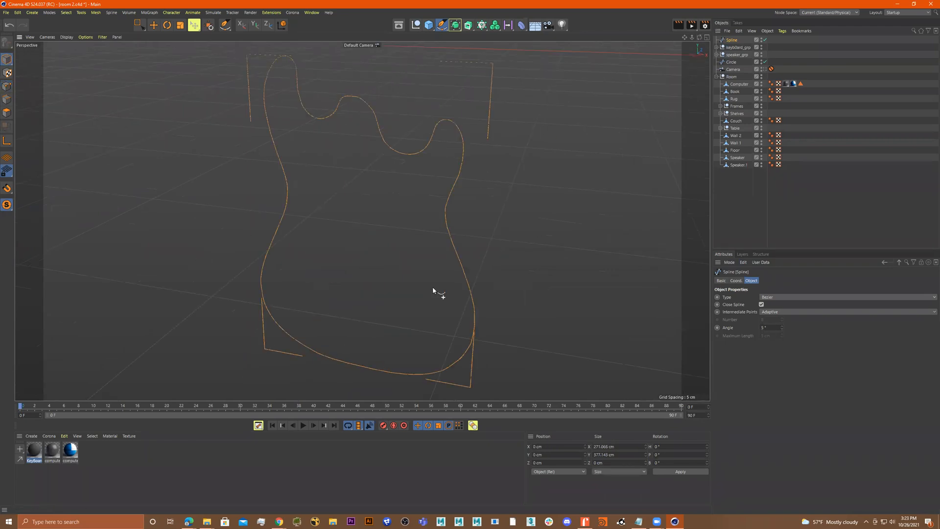
pyautogui.moveTo(699, 36); pyautogui.dragTo(411, 220)
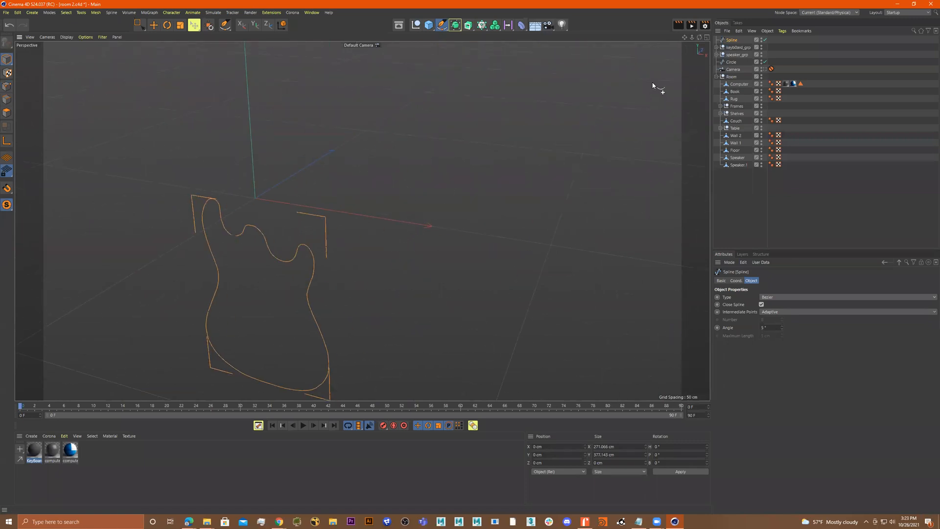
pyautogui.keyDown('alt'); pyautogui.moveTo(362, 221); pyautogui.dragTo(362, 220); pyautogui.keyUp('alt')
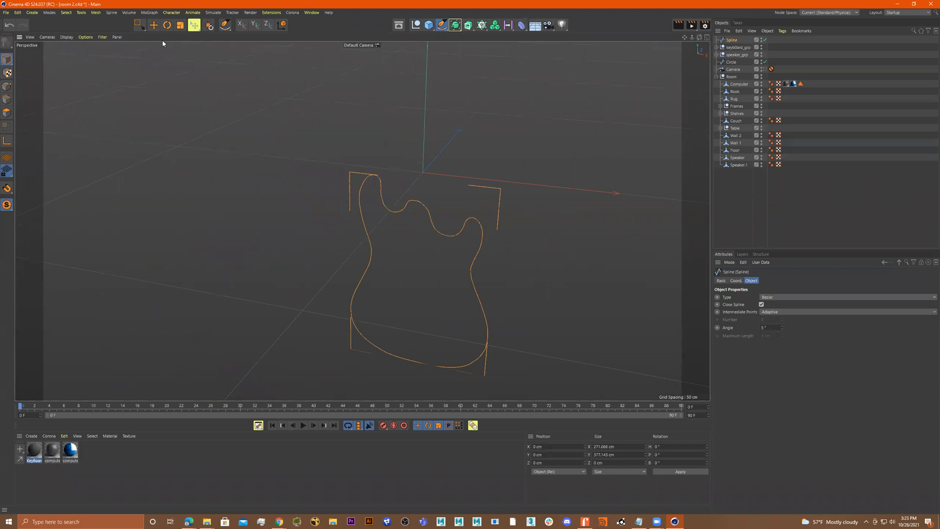
pyautogui.click(137, 26)
pyautogui.keyDown('alt'); pyautogui.moveTo(361, 219); pyautogui.dragTo(361, 218); pyautogui.keyUp('alt')
pyautogui.keyDown('alt'); pyautogui.moveTo(557, 171); pyautogui.dragTo(533, 136, button='middle'); pyautogui.keyUp('alt')
pyautogui.keyDown('alt'); pyautogui.moveTo(518, 163); pyautogui.dragTo(486, 187); pyautogui.keyUp('alt')
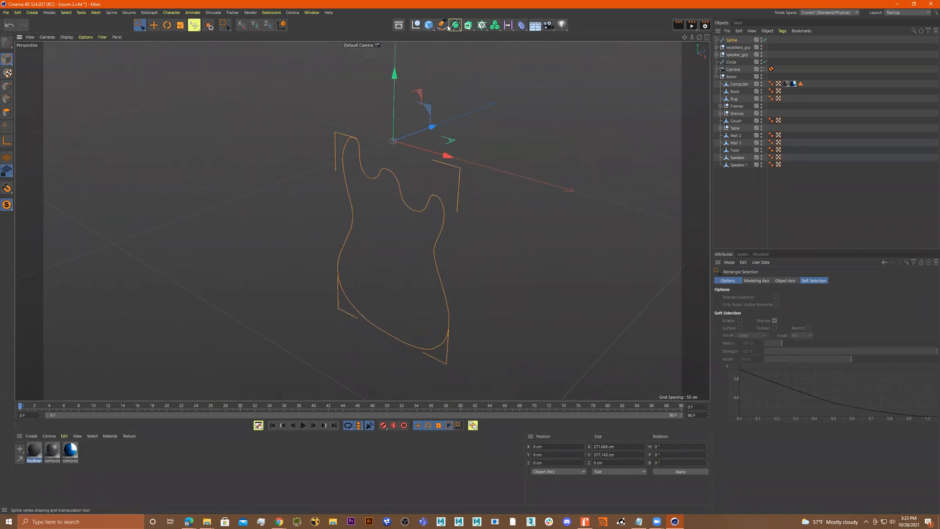
pyautogui.click(468, 25)
pyautogui.click(497, 33)
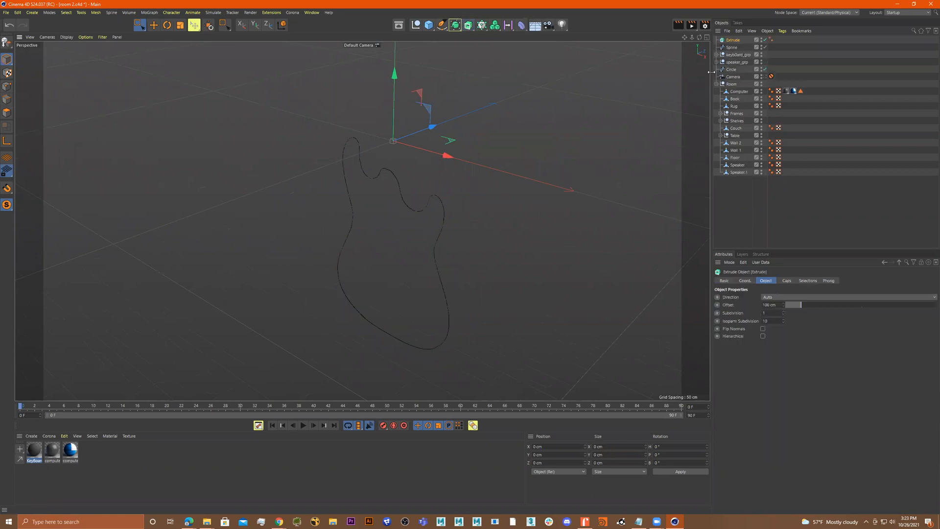
pyautogui.moveTo(733, 41); pyautogui.dragTo(733, 40)
pyautogui.moveTo(494, 182)
pyautogui.keyDown('alt'); pyautogui.mouseDown()
pyautogui.moveTo(473, 204)
pyautogui.moveTo(472, 194)
pyautogui.moveTo(504, 195)
pyautogui.mouseUp(); pyautogui.keyUp('alt')
pyautogui.click(734, 41)
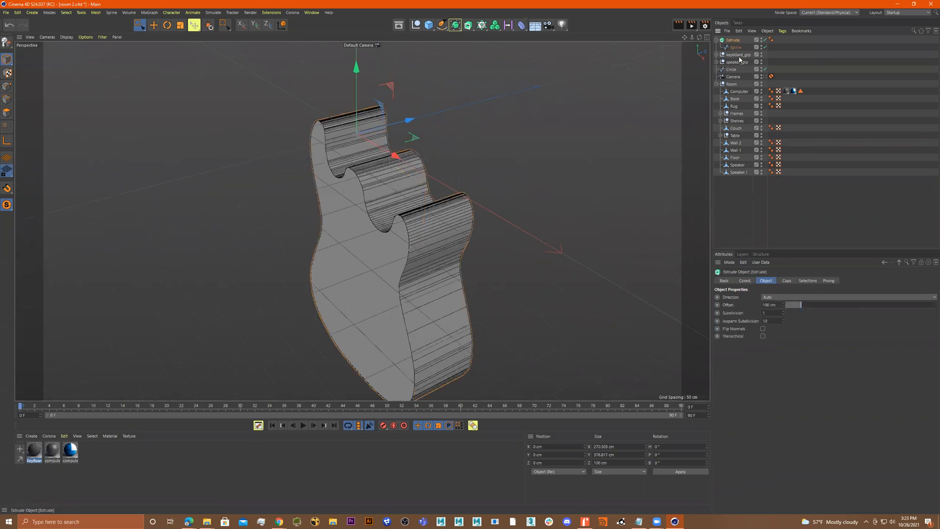
# Set the extrusion offset to 33 cm and give the caps a 5.83 cm round bevel
pyautogui.moveTo(803, 307)
pyautogui.mouseDown()
pyautogui.moveTo(862, 306)
pyautogui.moveTo(791, 308)
pyautogui.mouseUp()
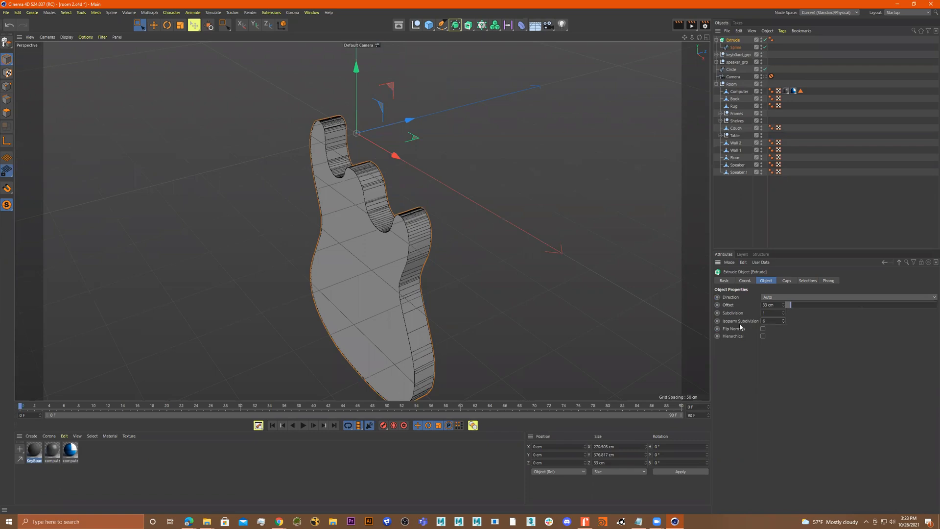
pyautogui.click(786, 281)
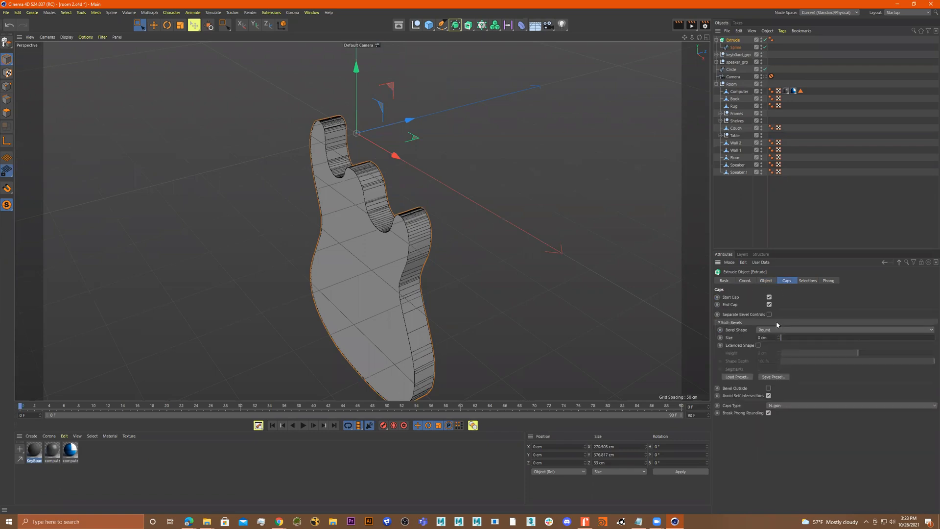
pyautogui.moveTo(787, 343); pyautogui.dragTo(784, 338)
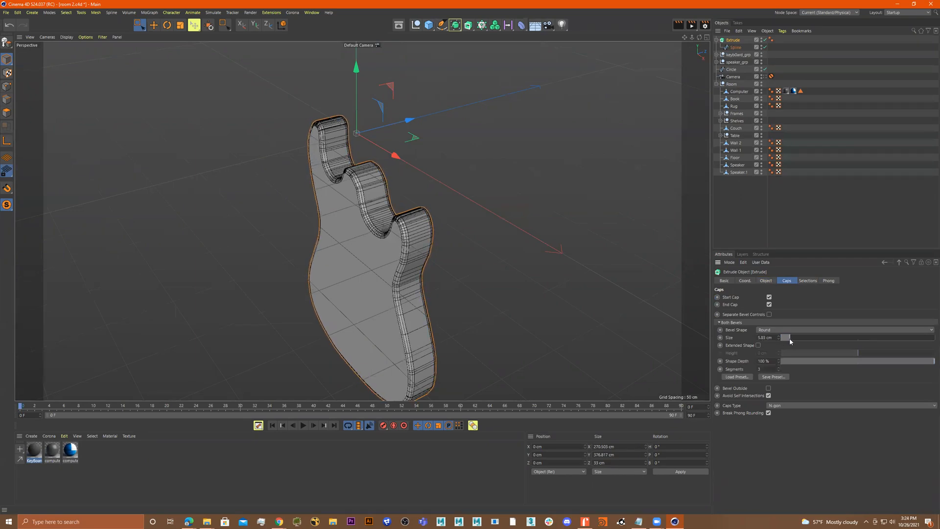
# Set the cap bevel to 6 segments and reduce its size to 2.86 cm
pyautogui.scroll(4, 495, 264)
pyautogui.keyDown('alt'); pyautogui.moveTo(509, 262); pyautogui.dragTo(524, 256); pyautogui.keyUp('alt')
pyautogui.keyDown('alt'); pyautogui.moveTo(524, 256); pyautogui.dragTo(476, 316, button='middle'); pyautogui.keyUp('alt')
pyautogui.keyDown('alt'); pyautogui.moveTo(524, 180); pyautogui.dragTo(475, 220, button='middle'); pyautogui.keyUp('alt')
pyautogui.scroll(2, 498, 198)
pyautogui.keyDown('alt'); pyautogui.moveTo(571, 238); pyautogui.dragTo(496, 246); pyautogui.keyUp('alt')
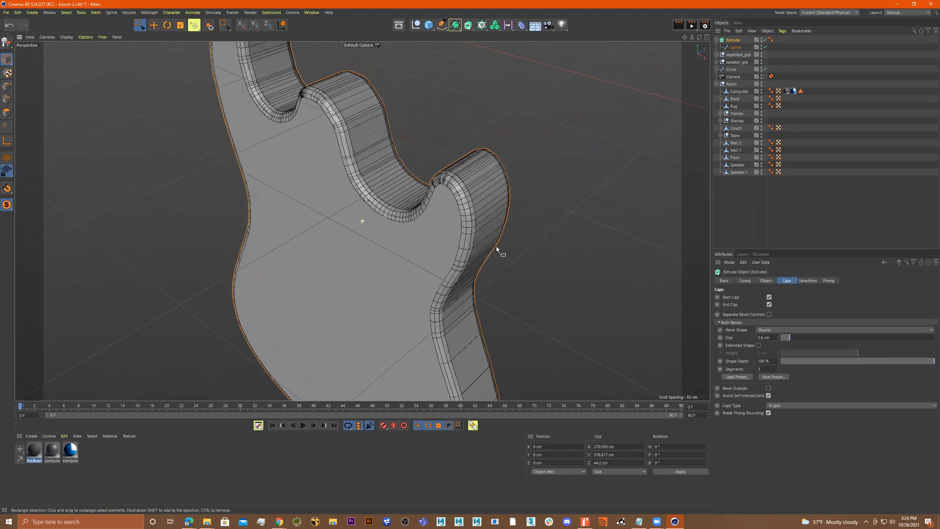
pyautogui.scroll(3, 515, 244)
pyautogui.click(778, 368)
pyautogui.click(778, 367)
pyautogui.click(779, 367)
pyautogui.keyDown('alt'); pyautogui.moveTo(515, 242); pyautogui.dragTo(555, 372); pyautogui.keyUp('alt')
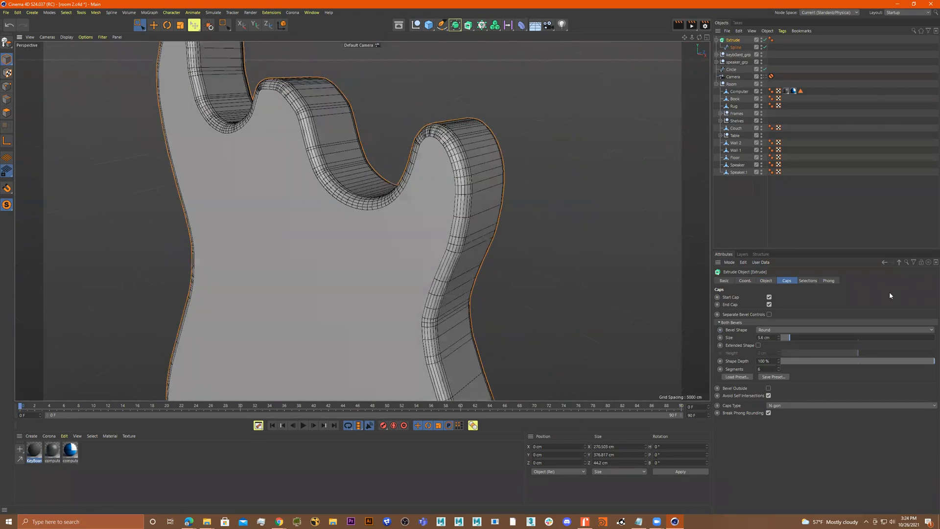
pyautogui.moveTo(793, 341); pyautogui.dragTo(785, 338)
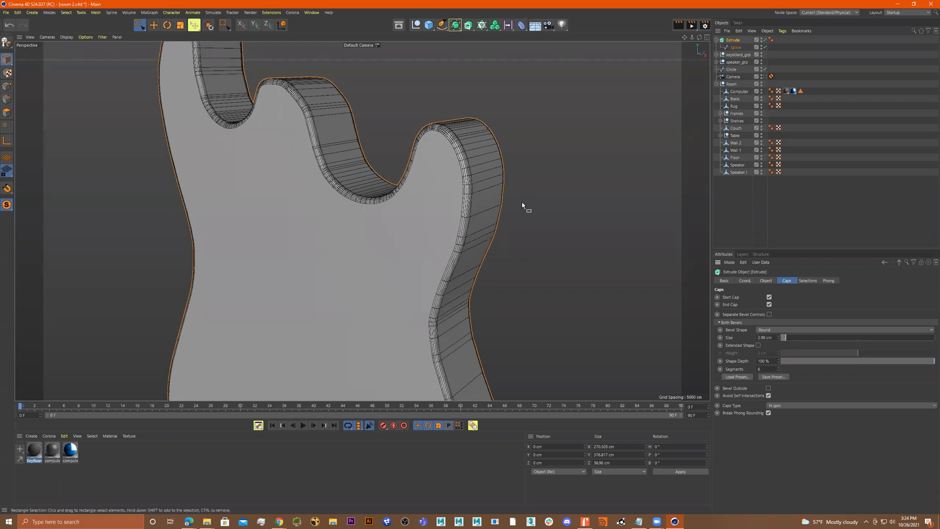
# Start a new spline with the Spline Pen in the front view, tracing the pickguard edge from the upper horn around the cutaway
pyautogui.scroll(-5, 523, 206)
pyautogui.keyDown('alt'); pyautogui.moveTo(487, 210); pyautogui.dragTo(370, 202); pyautogui.keyUp('alt')
pyautogui.keyDown('alt'); pyautogui.moveTo(532, 145); pyautogui.dragTo(549, 186); pyautogui.keyUp('alt')
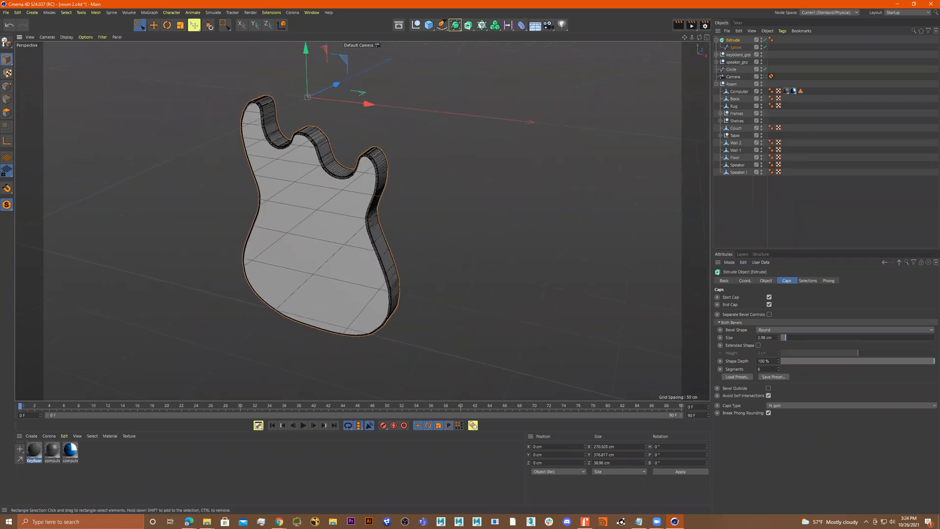
pyautogui.keyDown('alt'); pyautogui.moveTo(491, 229); pyautogui.dragTo(498, 223); pyautogui.keyUp('alt')
pyautogui.middleClick(498, 223)
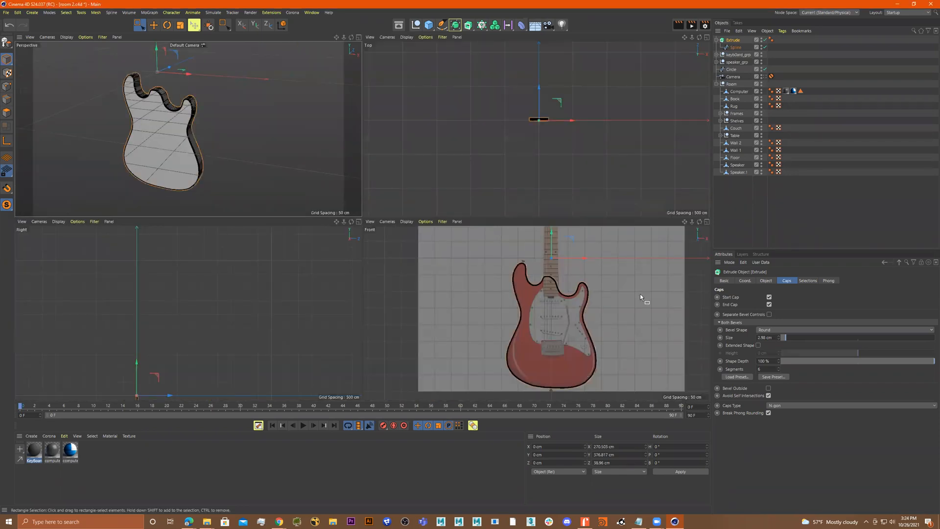
pyautogui.middleClick(626, 296)
pyautogui.scroll(-2, 478, 243)
pyautogui.scroll(5, 436, 212)
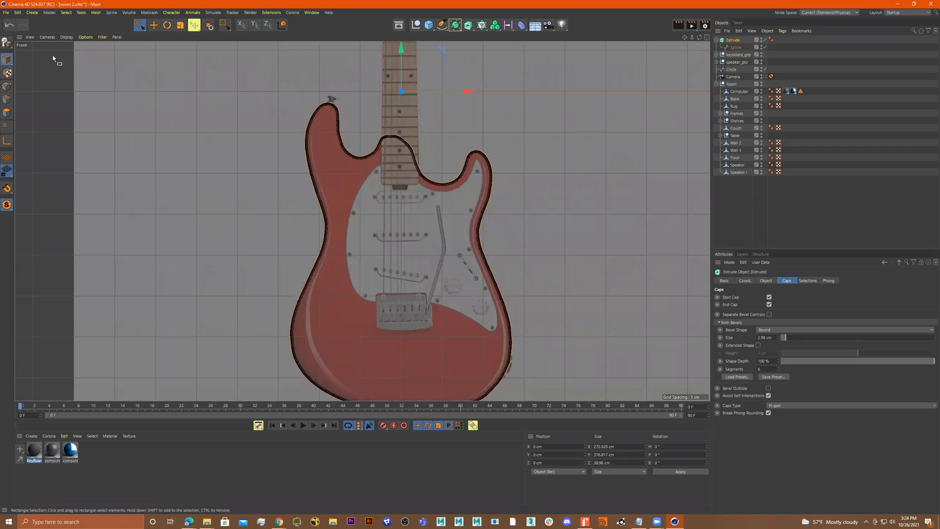
pyautogui.click(442, 25)
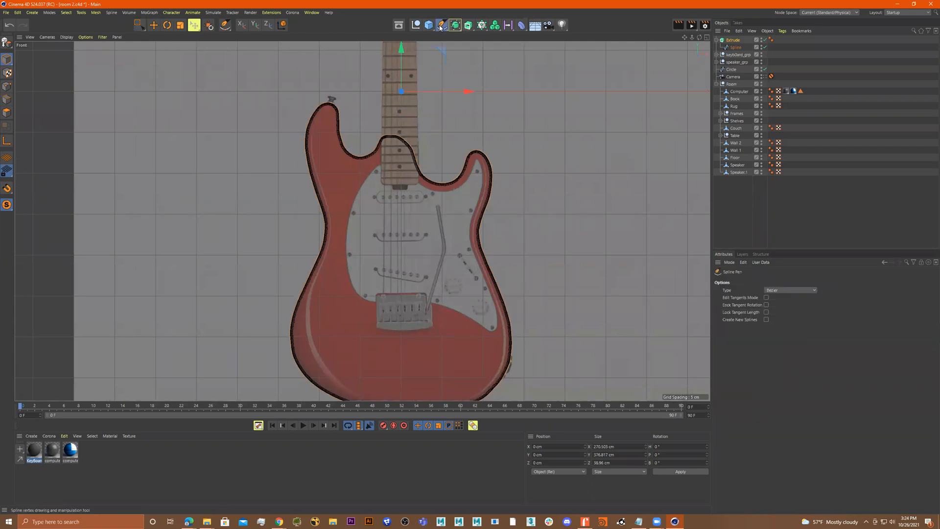
pyautogui.scroll(3, 501, 141)
pyautogui.click(494, 123)
pyautogui.scroll(3, 492, 146)
pyautogui.moveTo(490, 144); pyautogui.dragTo(489, 148)
pyautogui.click(484, 156)
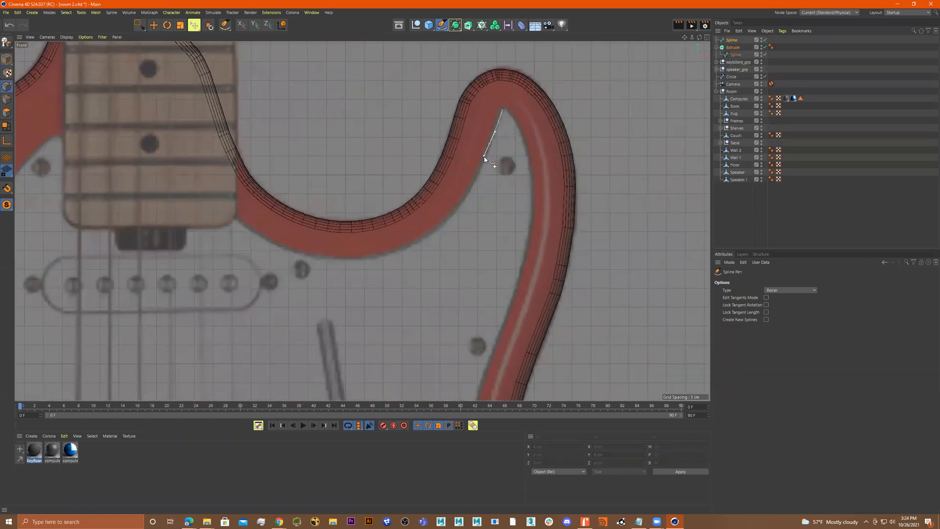
pyautogui.moveTo(477, 177); pyautogui.dragTo(468, 190)
pyautogui.click(429, 236)
pyautogui.click(385, 255)
pyautogui.click(322, 257)
# Continue the pickguard outline across the neck area and down its left edge
pyautogui.moveTo(147, 127); pyautogui.dragTo(142, 123)
pyautogui.keyDown('alt'); pyautogui.moveTo(141, 124); pyautogui.dragTo(371, 121, button='middle'); pyautogui.keyUp('alt')
pyautogui.click(325, 117)
pyautogui.moveTo(292, 127); pyautogui.dragTo(284, 138)
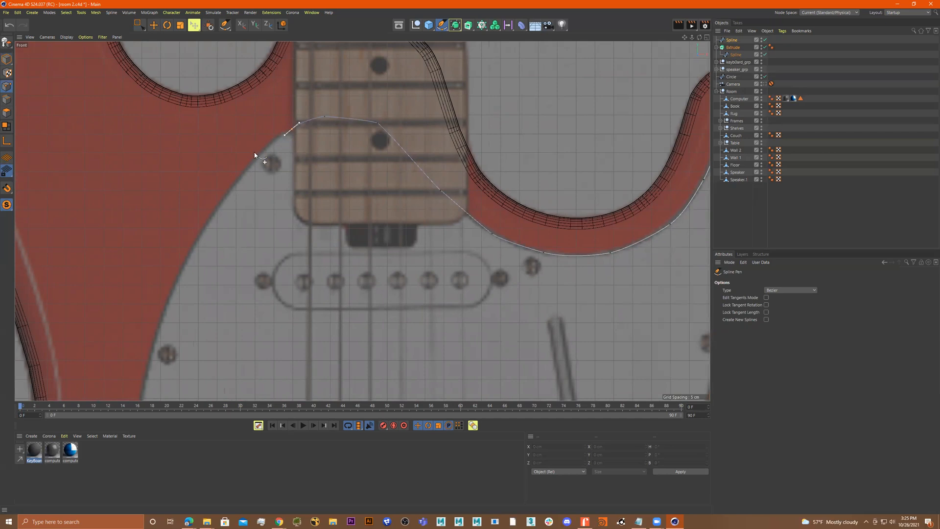
pyautogui.moveTo(246, 169); pyautogui.dragTo(243, 174)
pyautogui.keyDown('alt'); pyautogui.moveTo(206, 222); pyautogui.dragTo(279, 145, button='middle'); pyautogui.keyUp('alt')
pyautogui.moveTo(277, 153); pyautogui.dragTo(271, 166)
pyautogui.moveTo(241, 223); pyautogui.dragTo(235, 239)
pyautogui.keyDown('alt'); pyautogui.moveTo(235, 238); pyautogui.dragTo(260, 138, button='middle'); pyautogui.keyUp('alt')
pyautogui.moveTo(248, 173); pyautogui.dragTo(246, 193)
pyautogui.keyDown('alt'); pyautogui.moveTo(261, 199); pyautogui.dragTo(269, 113, button='middle'); pyautogui.keyUp('alt')
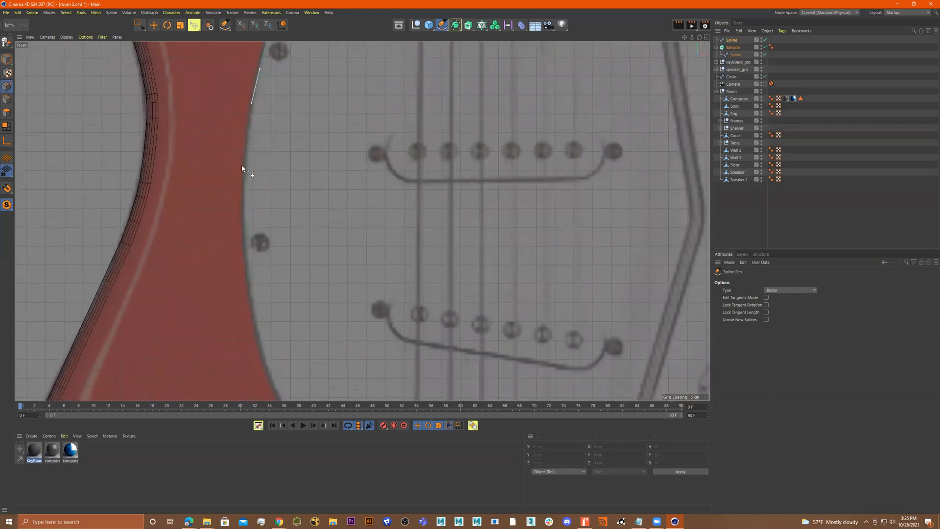
# Continue the pickguard outline further down the left edge and along the bottom past the bridge
pyautogui.moveTo(243, 180); pyautogui.dragTo(242, 194)
pyautogui.keyDown('alt'); pyautogui.moveTo(263, 234); pyautogui.dragTo(243, 119, button='middle'); pyautogui.keyUp('alt')
pyautogui.moveTo(228, 175); pyautogui.dragTo(230, 194)
pyautogui.moveTo(243, 255); pyautogui.dragTo(247, 273)
pyautogui.keyDown('alt'); pyautogui.moveTo(266, 279); pyautogui.dragTo(248, 191, button='middle'); pyautogui.keyUp('alt')
pyautogui.moveTo(260, 222); pyautogui.dragTo(274, 241)
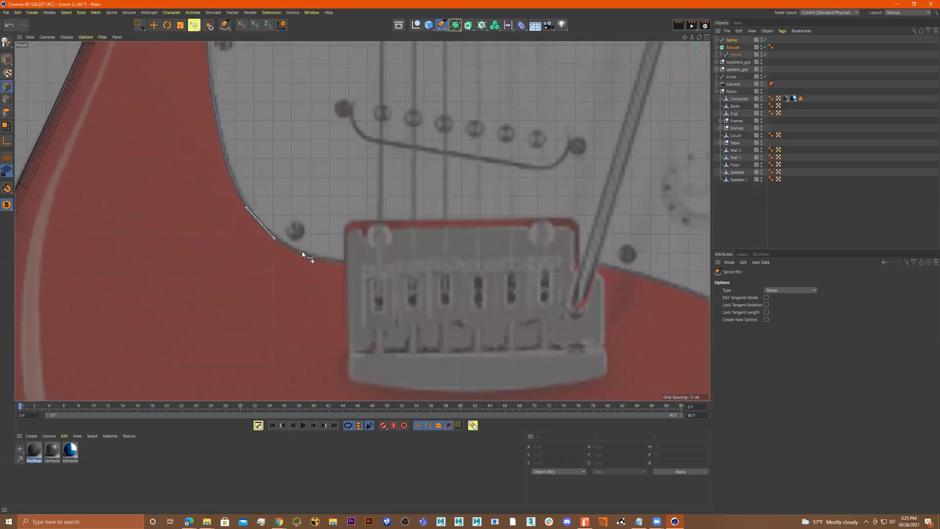
pyautogui.moveTo(329, 263); pyautogui.dragTo(340, 264)
pyautogui.moveTo(412, 253); pyautogui.dragTo(423, 251)
pyautogui.moveTo(506, 243); pyautogui.dragTo(579, 254)
pyautogui.keyDown('alt'); pyautogui.moveTo(595, 260); pyautogui.dragTo(386, 178, button='middle'); pyautogui.keyUp('alt')
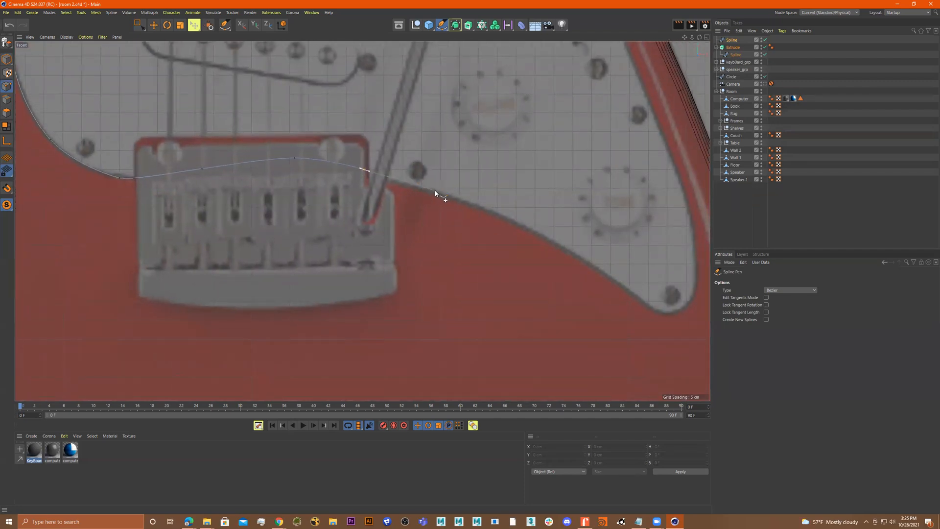
# Trace the pickguard's lower right curve and start up its right side
pyautogui.click(459, 199)
pyautogui.moveTo(507, 218); pyautogui.dragTo(523, 226)
pyautogui.keyDown('alt'); pyautogui.moveTo(552, 240); pyautogui.dragTo(418, 181, button='middle'); pyautogui.keyUp('alt')
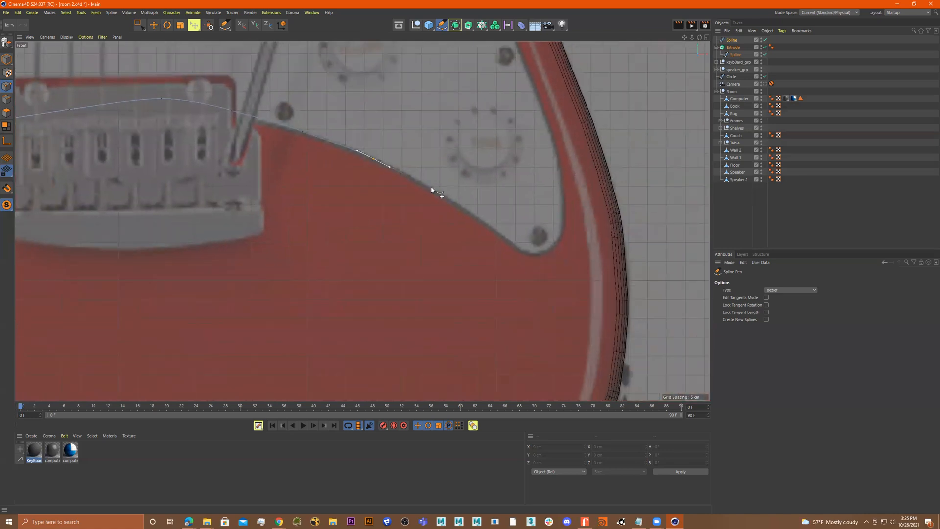
pyautogui.moveTo(448, 198); pyautogui.dragTo(565, 212)
pyautogui.moveTo(564, 177); pyautogui.dragTo(561, 154)
pyautogui.moveTo(560, 154); pyautogui.dragTo(569, 260, button='middle')
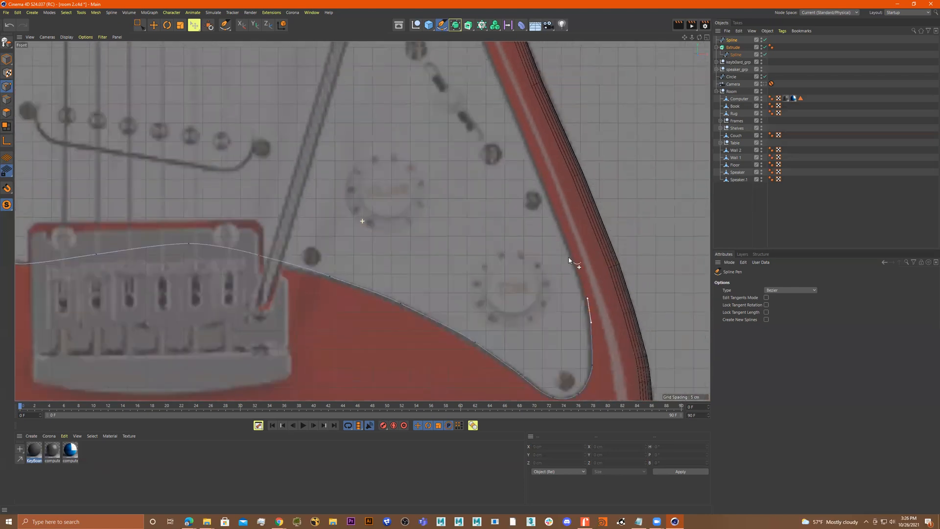
pyautogui.moveTo(564, 238); pyautogui.dragTo(561, 228)
pyautogui.moveTo(551, 224); pyautogui.dragTo(577, 306, button='middle')
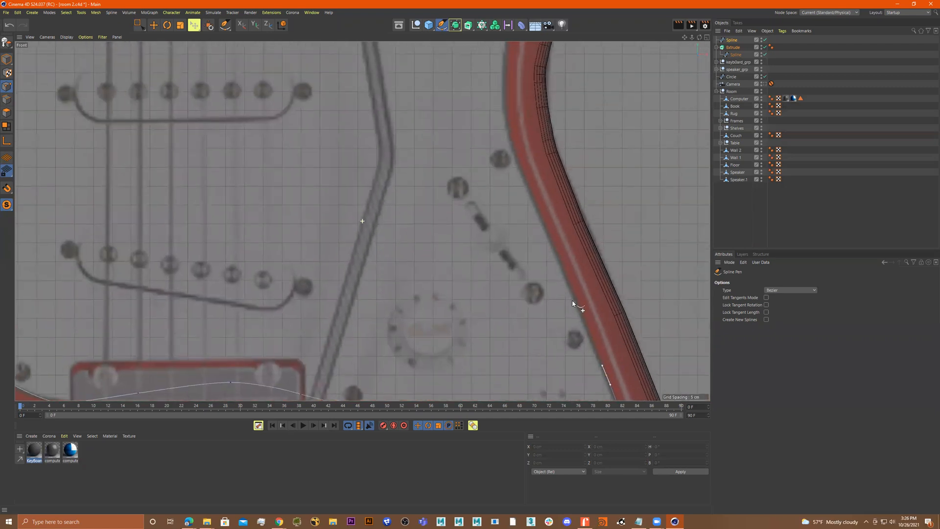
pyautogui.moveTo(565, 273); pyautogui.dragTo(561, 265)
# Continue tracing the pickguard's right side up toward the horn tip
pyautogui.moveTo(525, 184); pyautogui.dragTo(538, 305, button='middle')
pyautogui.moveTo(515, 221); pyautogui.dragTo(515, 211)
pyautogui.moveTo(517, 165); pyautogui.dragTo(519, 155)
pyautogui.moveTo(518, 155); pyautogui.dragTo(479, 286, button='middle')
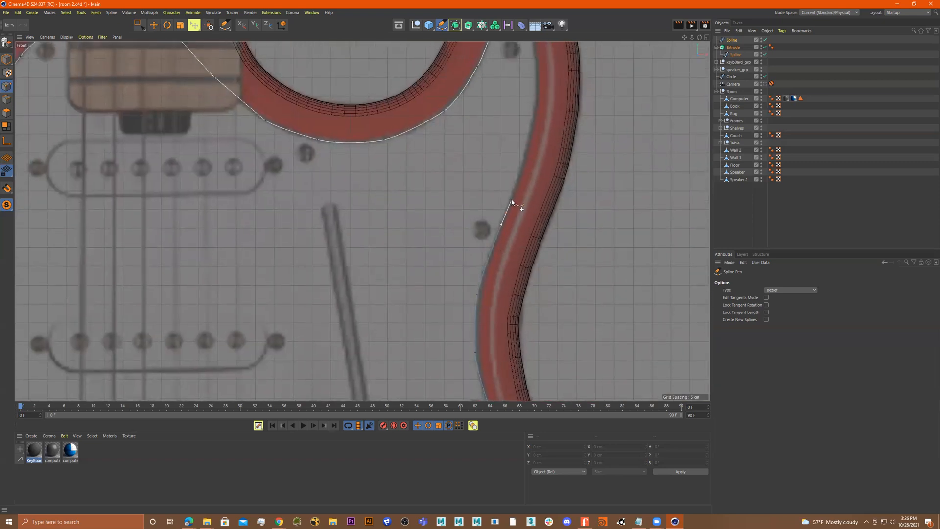
pyautogui.moveTo(512, 202); pyautogui.dragTo(506, 286, button='middle')
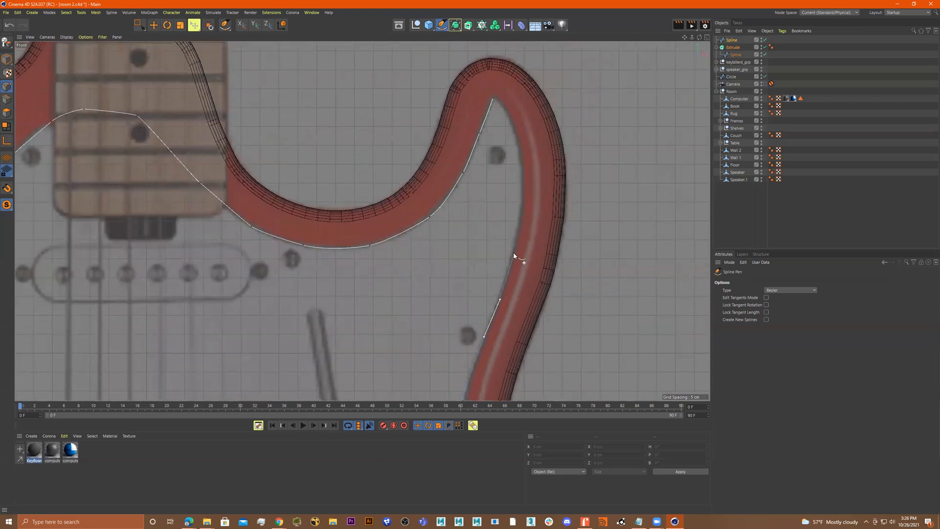
pyautogui.moveTo(519, 233); pyautogui.dragTo(522, 216)
pyautogui.click(523, 166)
pyautogui.moveTo(523, 155); pyautogui.dragTo(517, 211, button='middle')
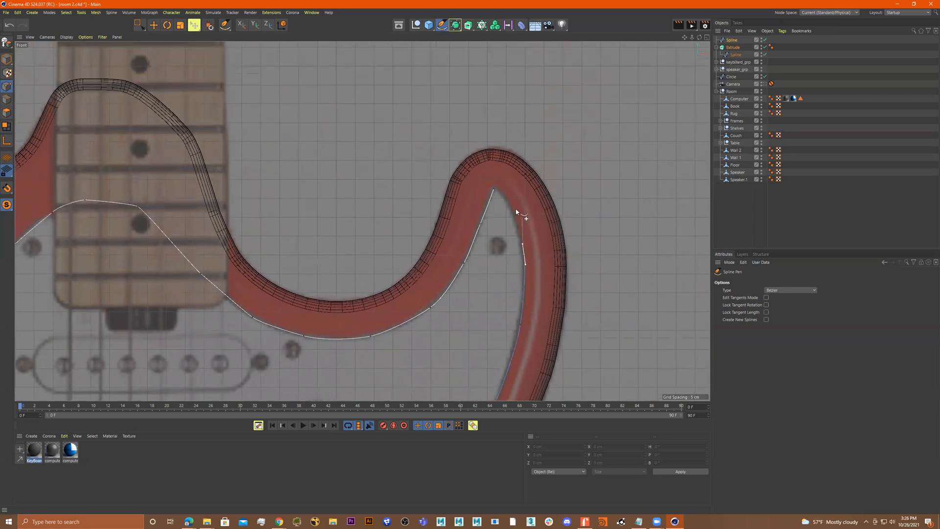
# Close the pickguard spline at the horn tip and adjust the points and tangents there
pyautogui.click(509, 201)
pyautogui.scroll(8, 506, 196)
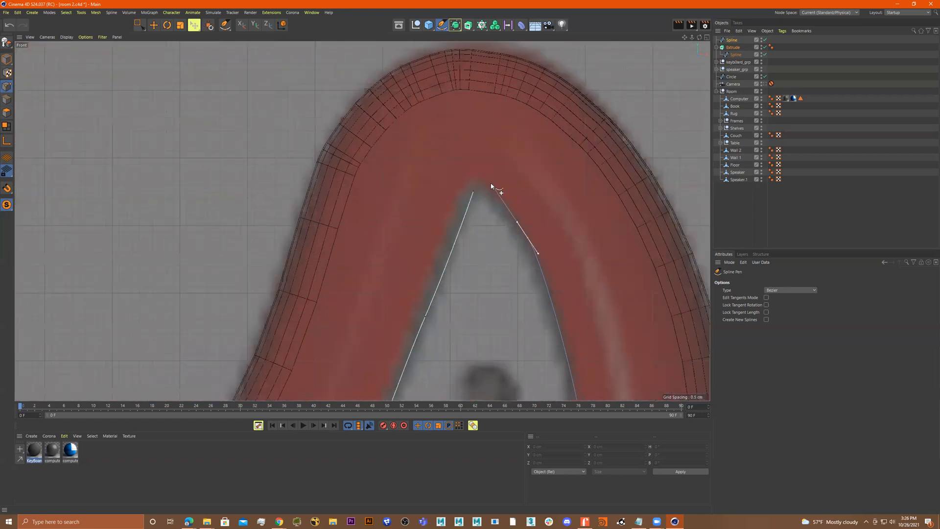
pyautogui.click(492, 187)
pyautogui.scroll(2, 487, 191)
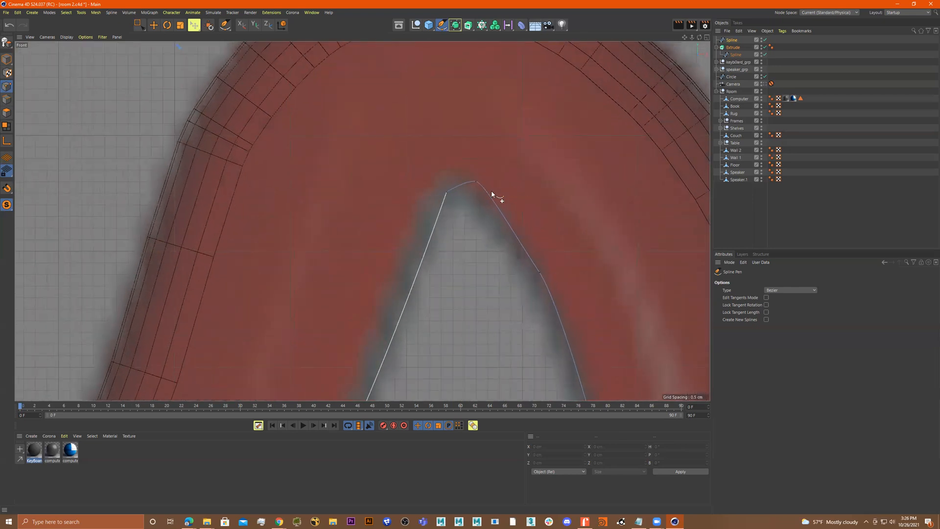
pyautogui.click(446, 193)
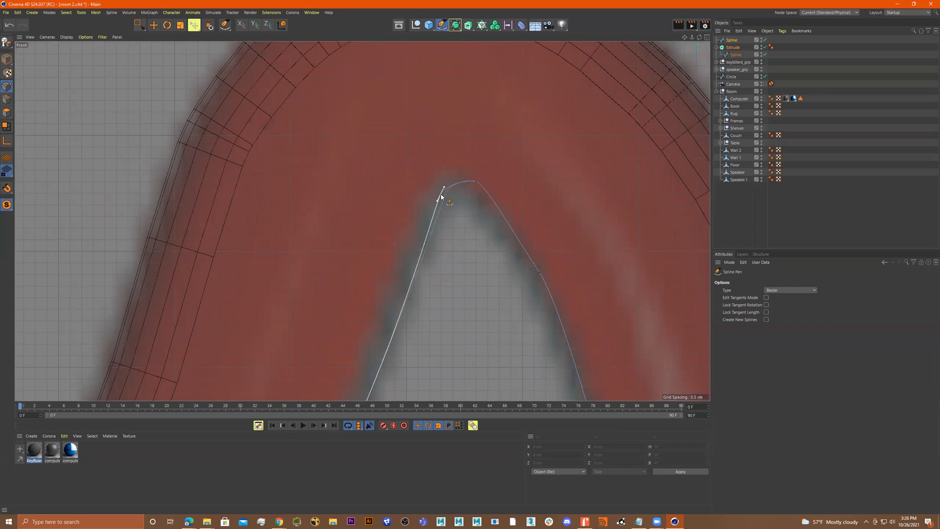
pyautogui.click(476, 183)
pyautogui.moveTo(481, 183); pyautogui.dragTo(511, 208)
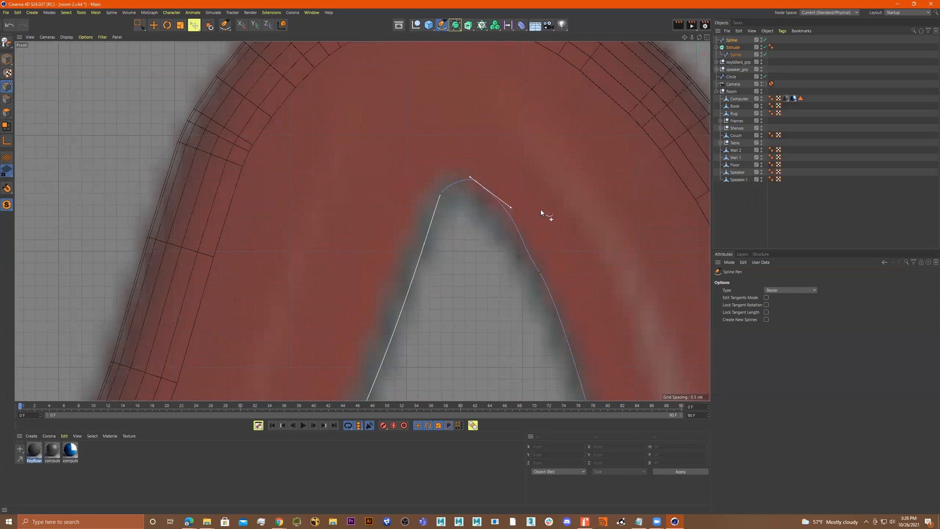
pyautogui.moveTo(469, 179)
pyautogui.mouseDown()
pyautogui.moveTo(464, 172)
pyautogui.moveTo(474, 185)
pyautogui.mouseUp()
pyautogui.rightClick(475, 184)
pyautogui.click(471, 168)
pyautogui.moveTo(521, 245); pyautogui.dragTo(485, 172)
pyautogui.scroll(-10, 489, 180)
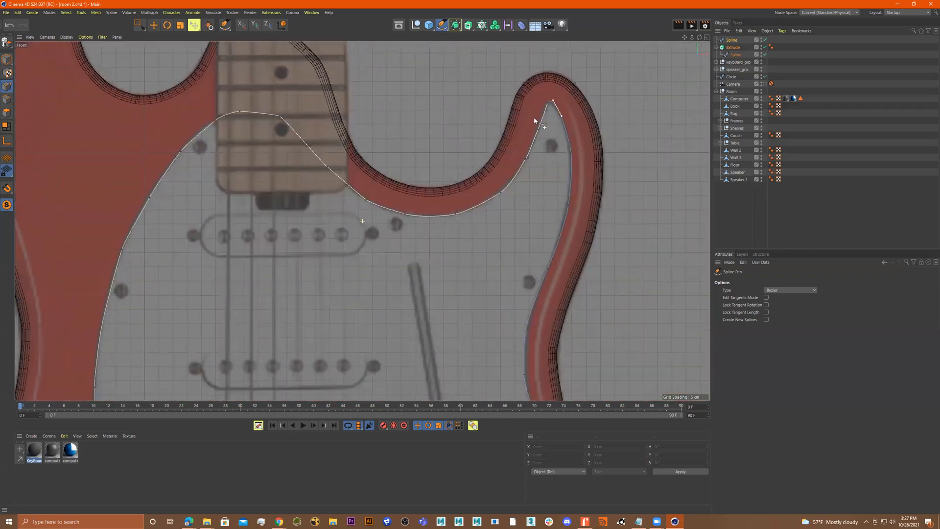
# Reshape the pickguard curve where it meets the neck by moving its tangent handle
pyautogui.scroll(-5, 501, 176)
pyautogui.scroll(5, 468, 199)
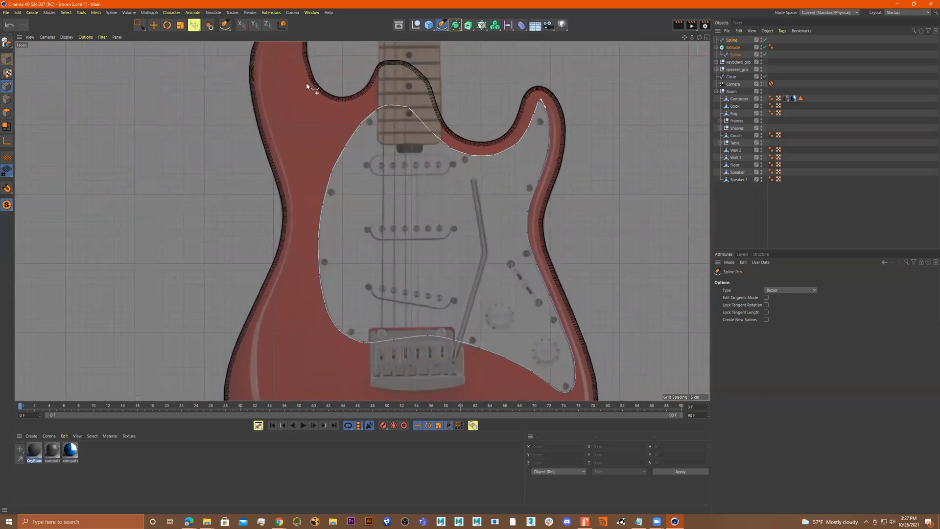
pyautogui.scroll(10, 409, 101)
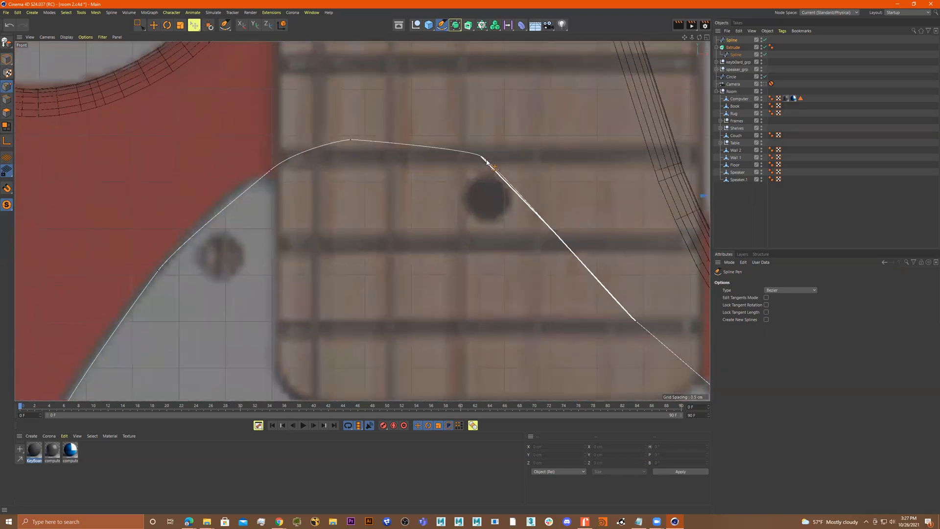
pyautogui.moveTo(469, 152); pyautogui.dragTo(519, 179)
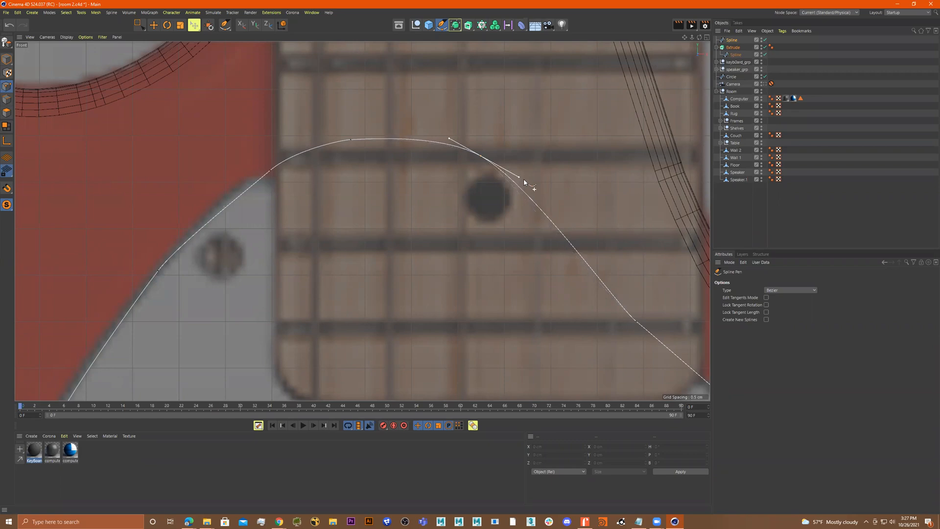
pyautogui.scroll(-10, 524, 182)
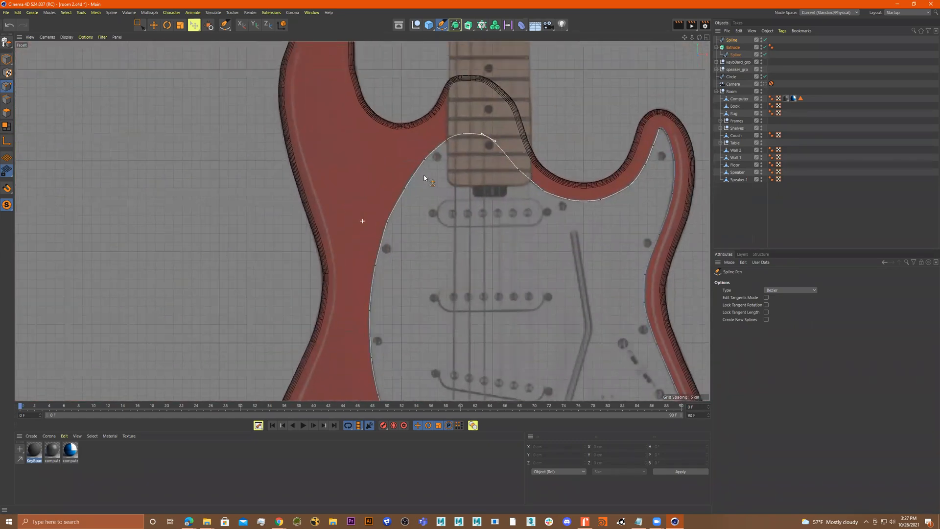
# Nudge a point on the pickguard's upper left edge to follow the traced outline
pyautogui.scroll(4, 424, 178)
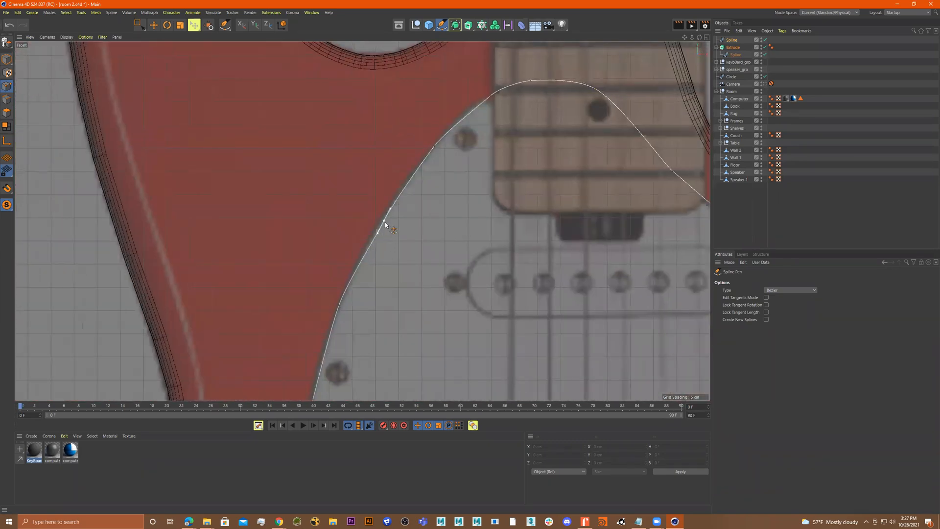
pyautogui.moveTo(383, 223); pyautogui.dragTo(381, 222)
pyautogui.scroll(-12, 460, 204)
pyautogui.scroll(5, 501, 224)
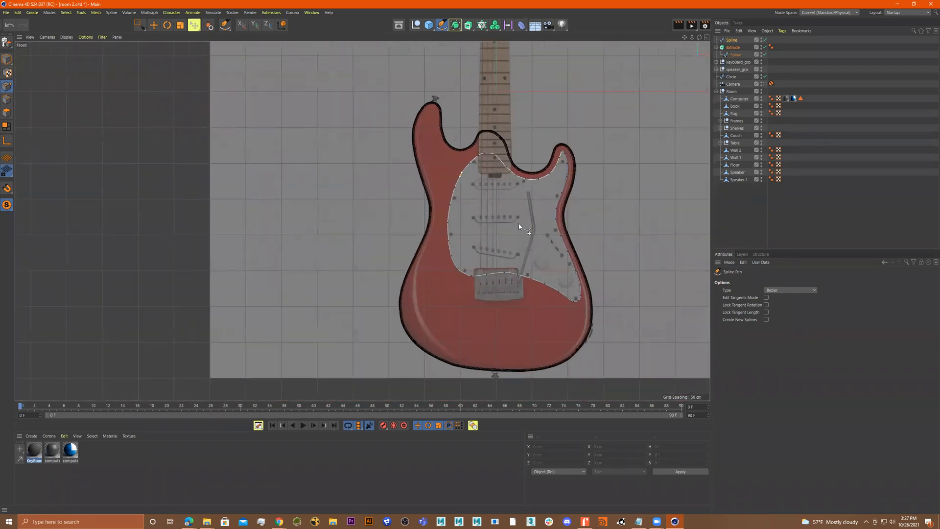
pyautogui.middleClick(519, 223)
pyautogui.middleClick(277, 148)
pyautogui.click(6, 59)
pyautogui.scroll(-2, 321, 169)
pyautogui.keyDown('alt'); pyautogui.moveTo(354, 183); pyautogui.dragTo(309, 193); pyautogui.keyUp('alt')
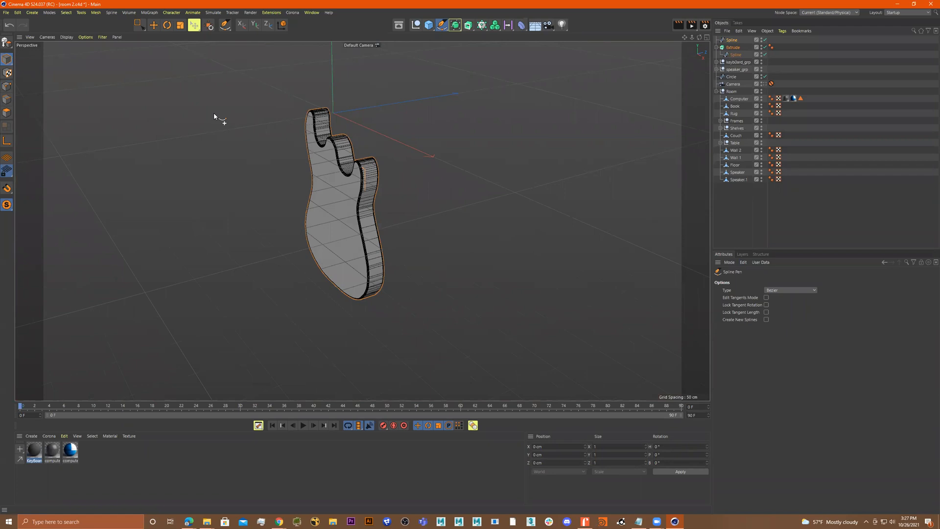
pyautogui.press('e')
pyautogui.moveTo(392, 105); pyautogui.dragTo(353, 119)
pyautogui.hotkey('ctrl', 'z')
# Select the pickguard spline and move it away from the body along the depth axis
pyautogui.click(732, 40)
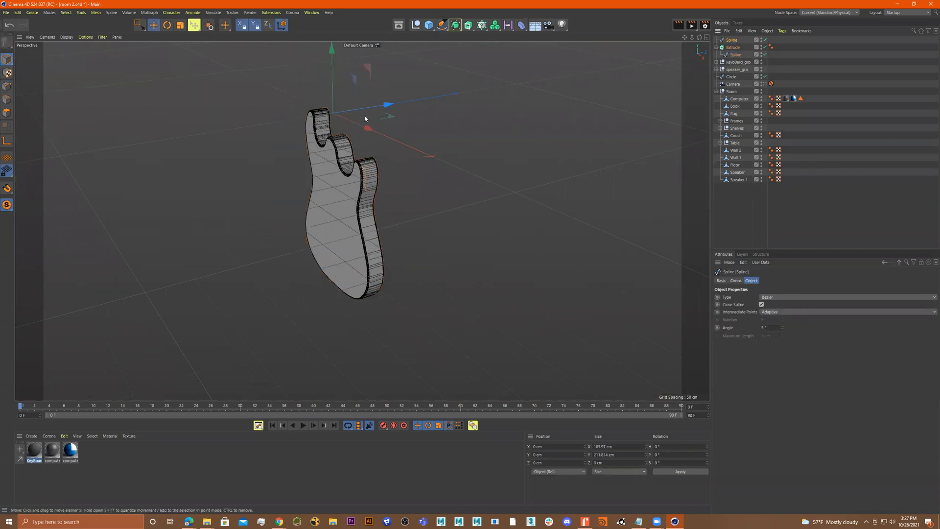
pyautogui.moveTo(387, 104); pyautogui.dragTo(342, 116)
pyautogui.scroll(2, 305, 152)
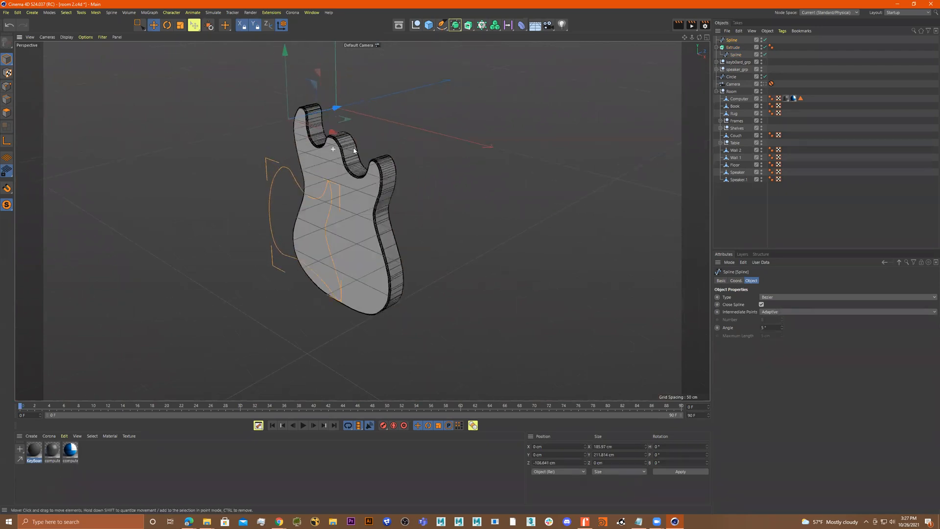
# Add an Extrude object and place the pickguard spline inside it
pyautogui.click(468, 25)
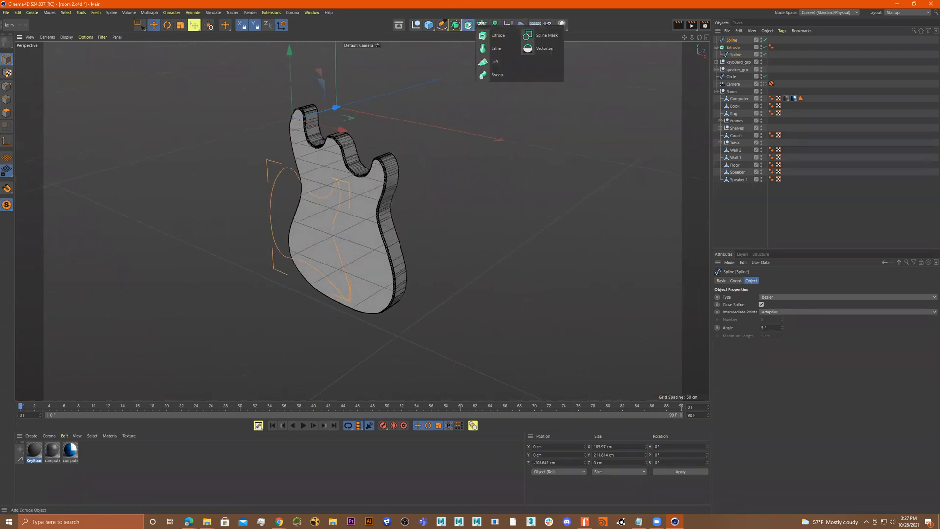
pyautogui.click(497, 36)
pyautogui.moveTo(736, 39); pyautogui.dragTo(735, 40)
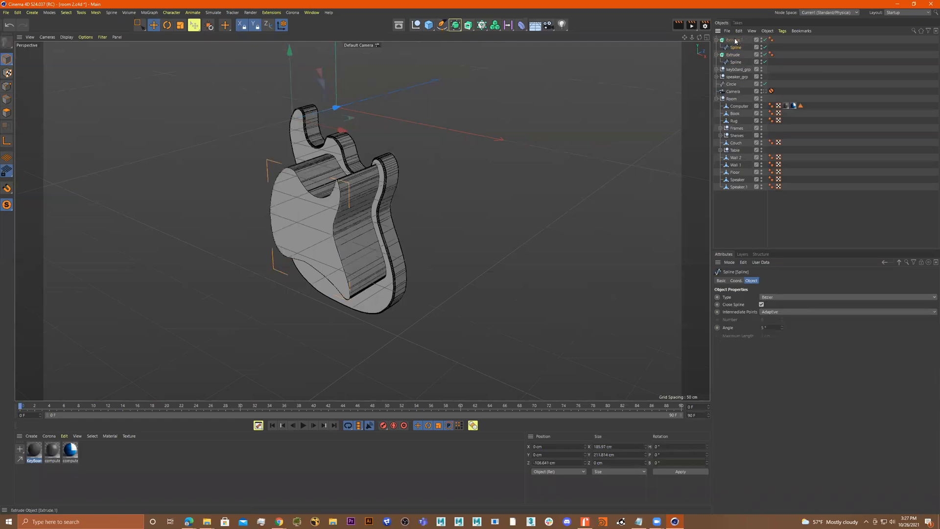
# Select the new pickguard extrusion and set its extrusion offset to 4 cm
pyautogui.keyDown('alt'); pyautogui.moveTo(468, 139); pyautogui.dragTo(483, 140); pyautogui.keyUp('alt')
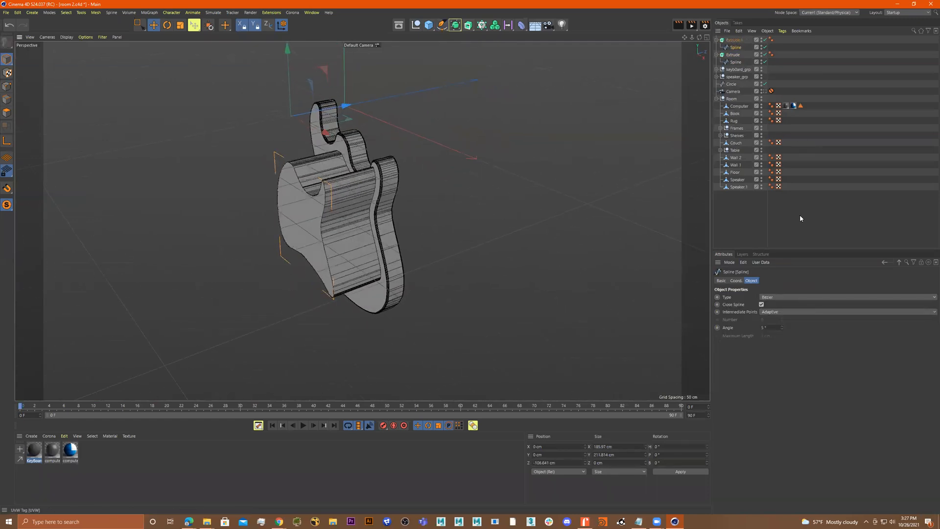
pyautogui.click(737, 41)
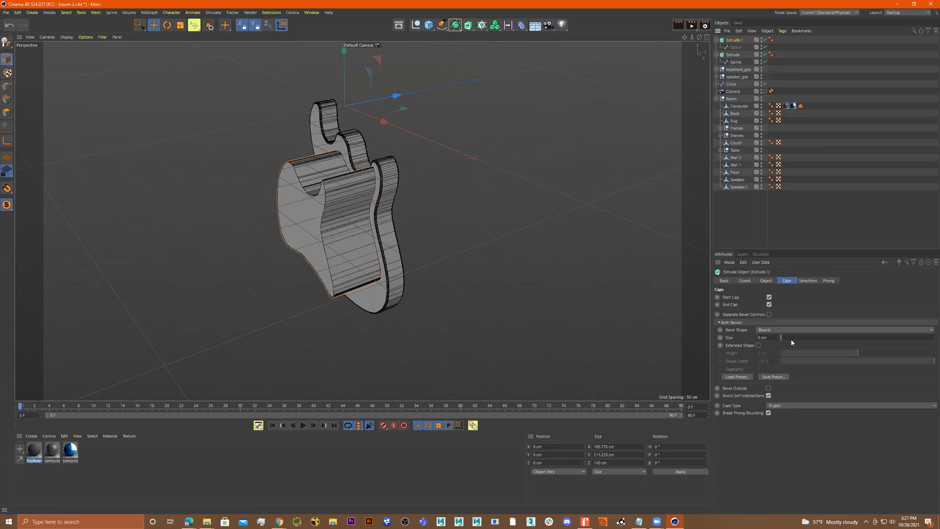
pyautogui.keyDown('alt'); pyautogui.moveTo(344, 202); pyautogui.dragTo(355, 183); pyautogui.keyUp('alt')
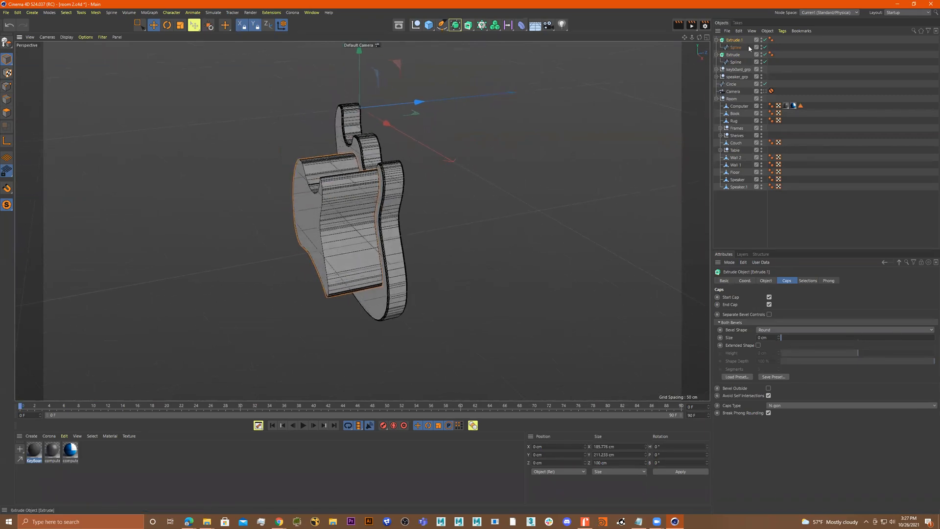
pyautogui.click(762, 281)
pyautogui.moveTo(802, 306)
pyautogui.mouseDown()
pyautogui.moveTo(777, 305)
pyautogui.moveTo(786, 306)
pyautogui.mouseUp()
# Give the pickguard caps a Round bevel of 1.07 cm
pyautogui.scroll(5, 430, 218)
pyautogui.keyDown('alt'); pyautogui.moveTo(433, 211); pyautogui.dragTo(544, 210); pyautogui.keyUp('alt')
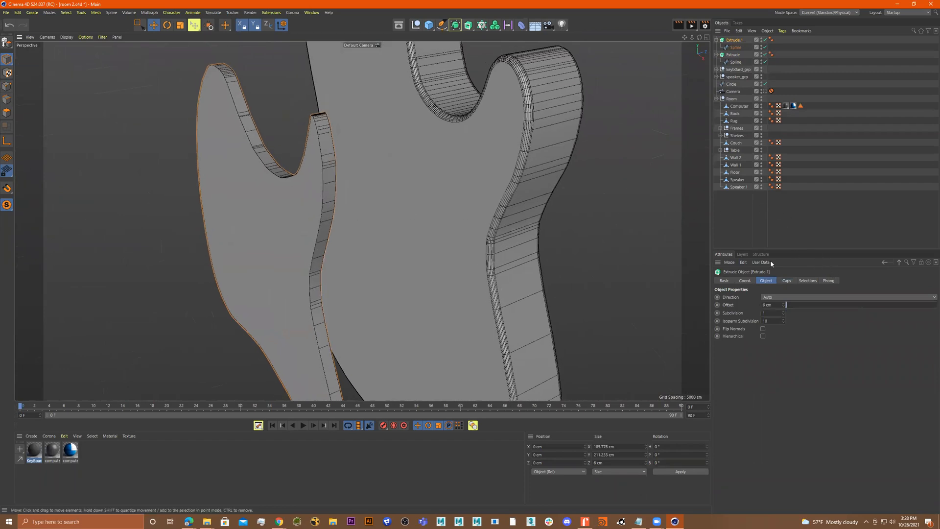
pyautogui.click(786, 281)
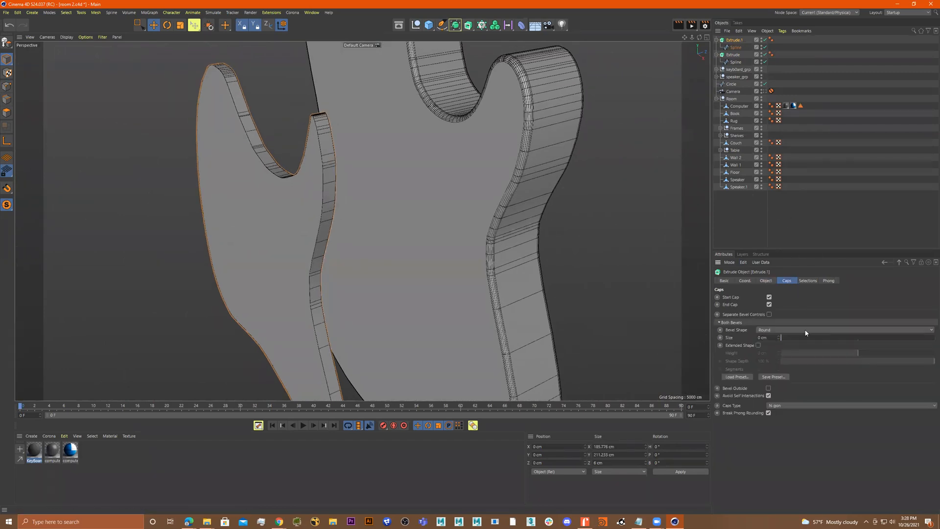
pyautogui.moveTo(784, 337); pyautogui.dragTo(782, 338)
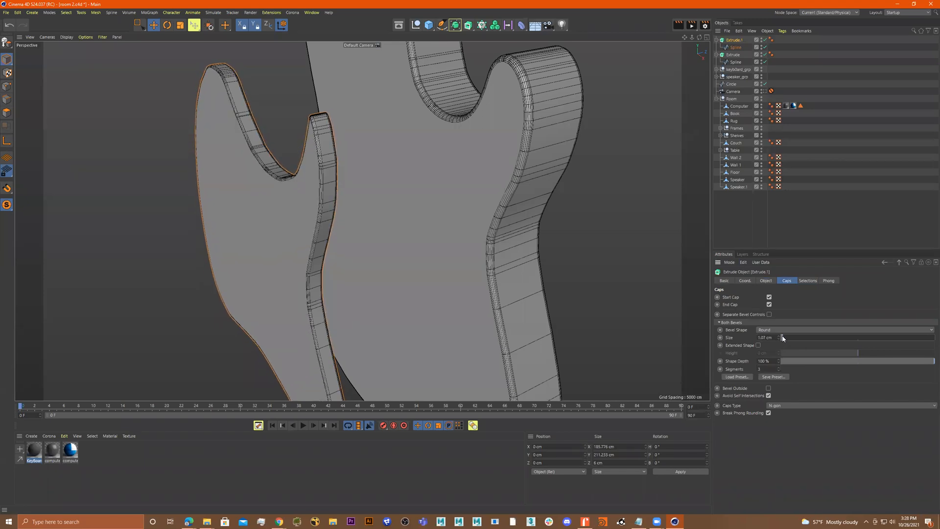
# Move the pickguard extrusion along the depth axis so it sits on the body's front face
pyautogui.keyDown('alt'); pyautogui.moveTo(648, 302); pyautogui.dragTo(384, 188); pyautogui.keyUp('alt')
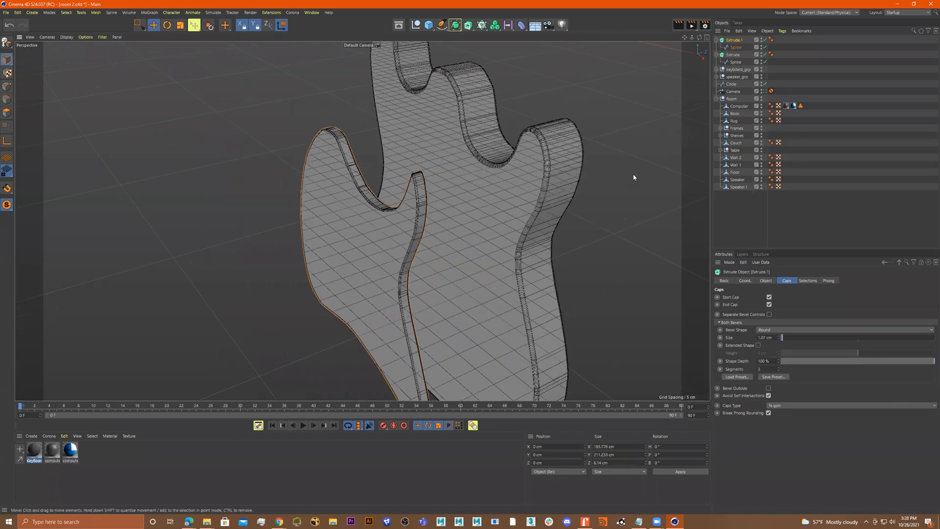
pyautogui.click(154, 25)
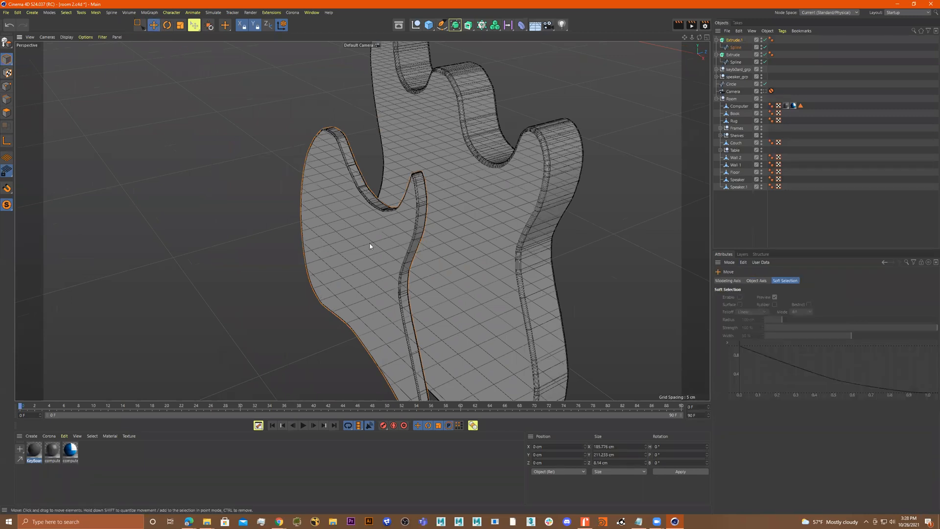
pyautogui.click(387, 243)
pyautogui.keyDown('alt'); pyautogui.moveTo(399, 241); pyautogui.dragTo(348, 250, button='right'); pyautogui.keyUp('alt')
pyautogui.keyDown('alt'); pyautogui.moveTo(424, 165); pyautogui.dragTo(457, 210); pyautogui.keyUp('alt')
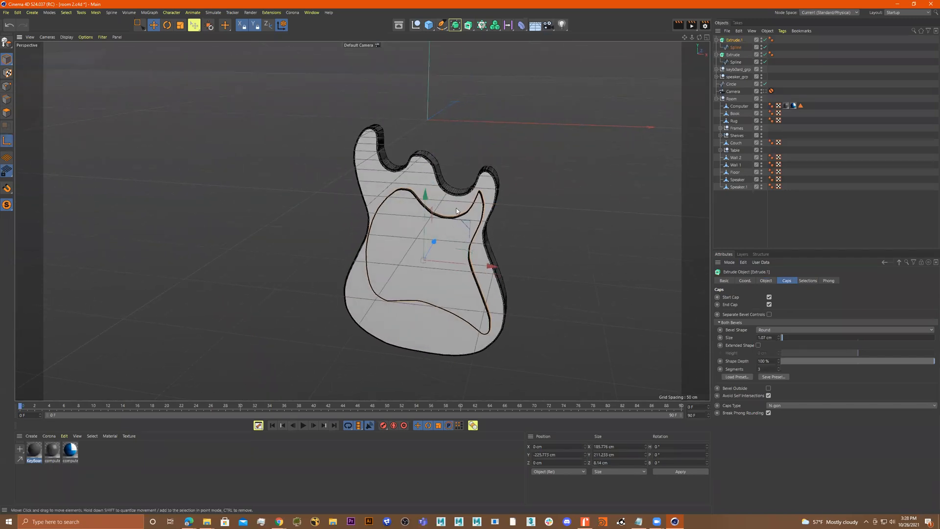
pyautogui.keyDown('alt'); pyautogui.moveTo(470, 254); pyautogui.dragTo(511, 253); pyautogui.keyUp('alt')
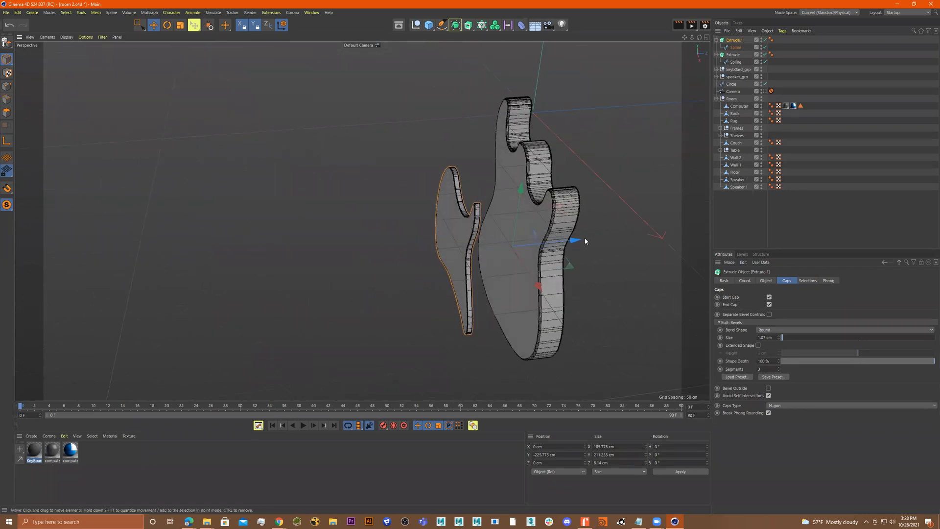
pyautogui.moveTo(572, 238); pyautogui.dragTo(520, 259)
pyautogui.scroll(5, 547, 234)
pyautogui.scroll(-5, 495, 232)
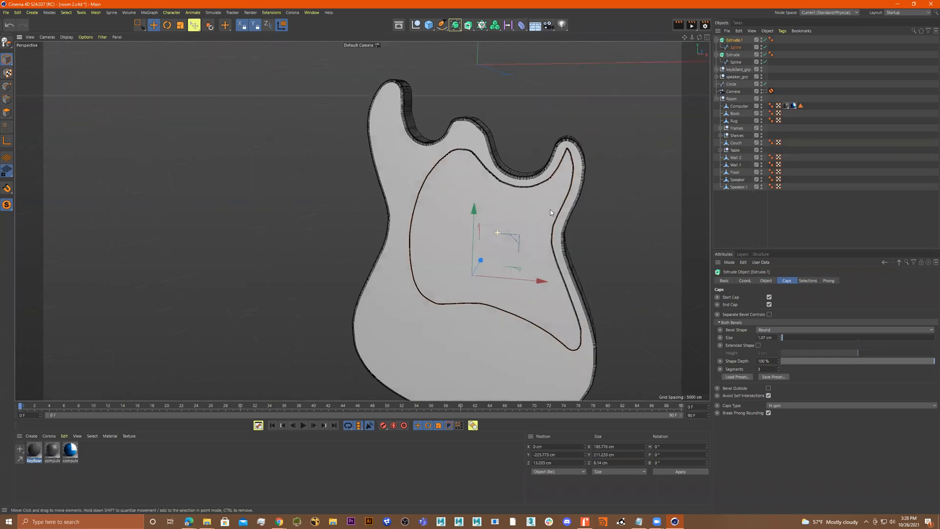
pyautogui.moveTo(536, 190)
pyautogui.keyDown('alt'); pyautogui.mouseDown()
pyautogui.moveTo(571, 195)
pyautogui.moveTo(566, 219)
pyautogui.moveTo(495, 227)
pyautogui.moveTo(537, 198)
pyautogui.moveTo(494, 218)
pyautogui.moveTo(516, 202)
pyautogui.moveTo(532, 209)
pyautogui.mouseUp(); pyautogui.keyUp('alt')
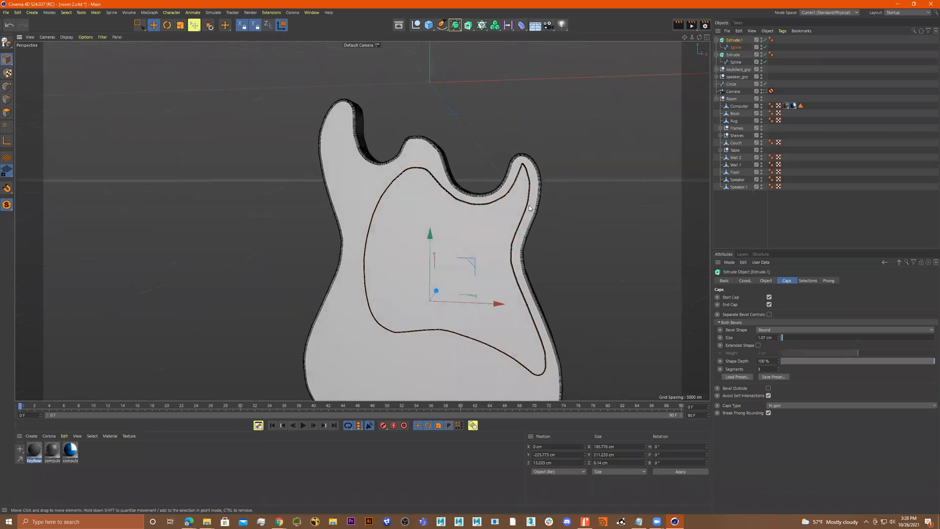
# In the front view, add a cube and narrow its width to about 40 cm to match the neck
pyautogui.middleClick(566, 210)
pyautogui.scroll(-2, 545, 278)
pyautogui.middleClick(545, 278)
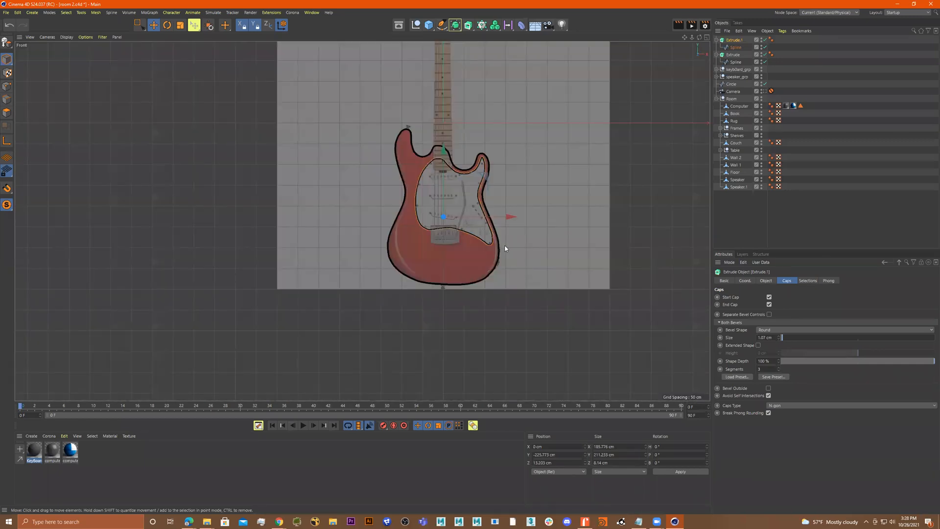
pyautogui.scroll(-3, 545, 278)
pyautogui.scroll(4, 532, 267)
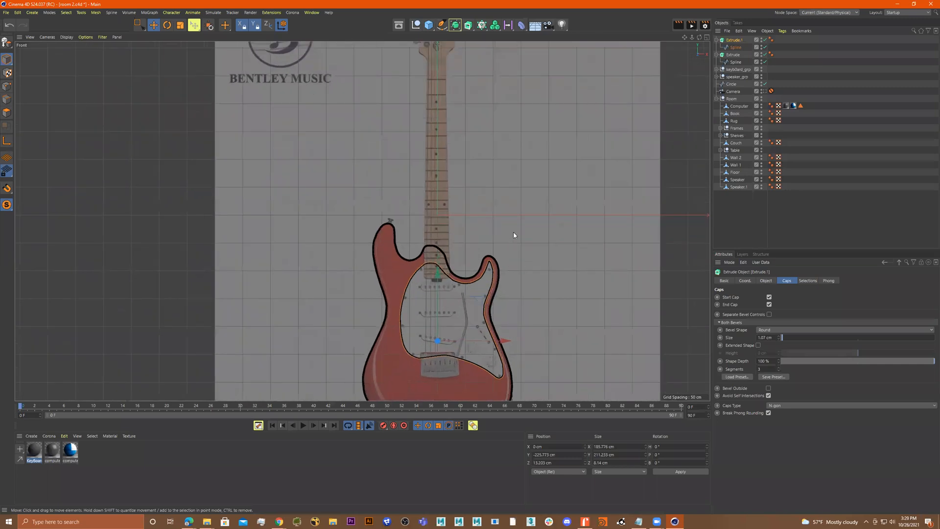
pyautogui.keyDown('alt'); pyautogui.moveTo(514, 173); pyautogui.dragTo(353, 148, button='middle'); pyautogui.keyUp('alt')
pyautogui.scroll(-2, 522, 230)
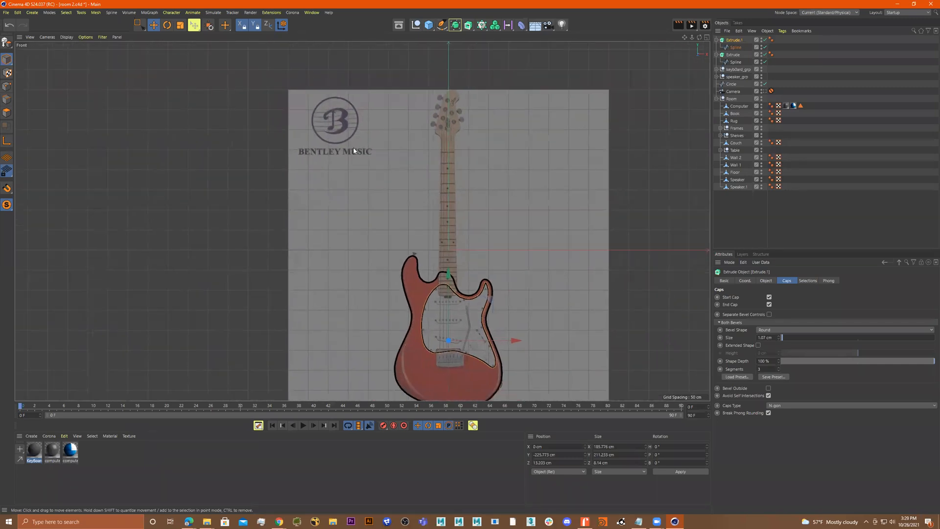
pyautogui.click(428, 26)
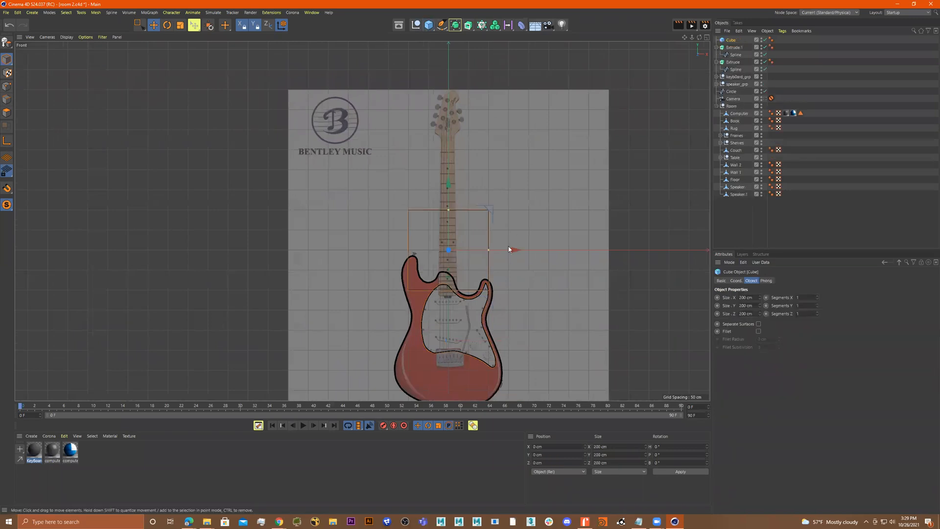
pyautogui.moveTo(486, 250); pyautogui.dragTo(456, 252)
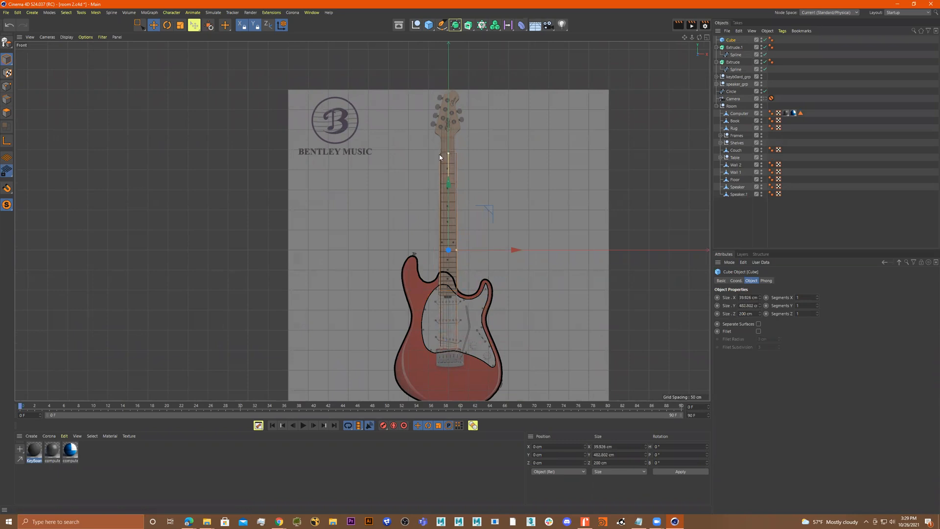
# Stretch the cube to about 375 cm tall and position it over the neck up to the headstock
pyautogui.moveTo(449, 187); pyautogui.dragTo(448, 135)
pyautogui.keyDown('alt'); pyautogui.moveTo(449, 129); pyautogui.dragTo(457, 110, button='right'); pyautogui.keyUp('alt')
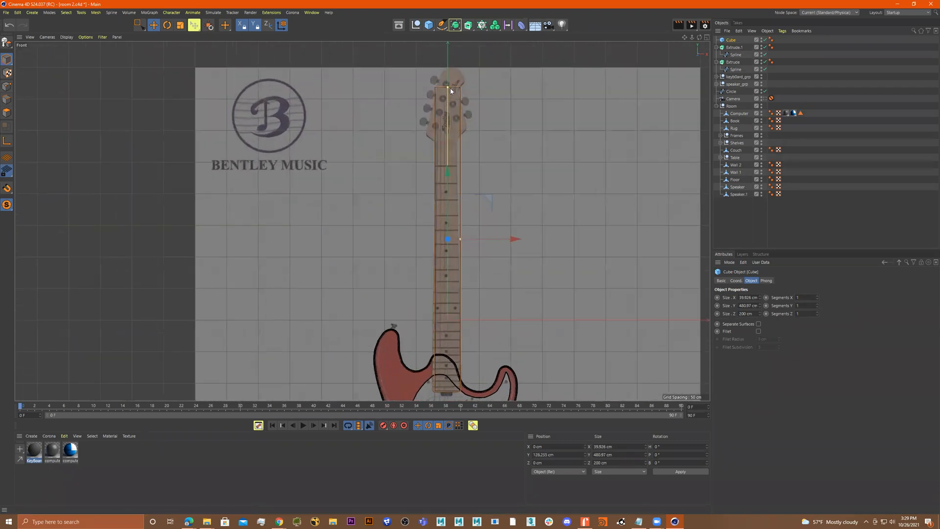
pyautogui.moveTo(447, 122); pyautogui.dragTo(448, 122)
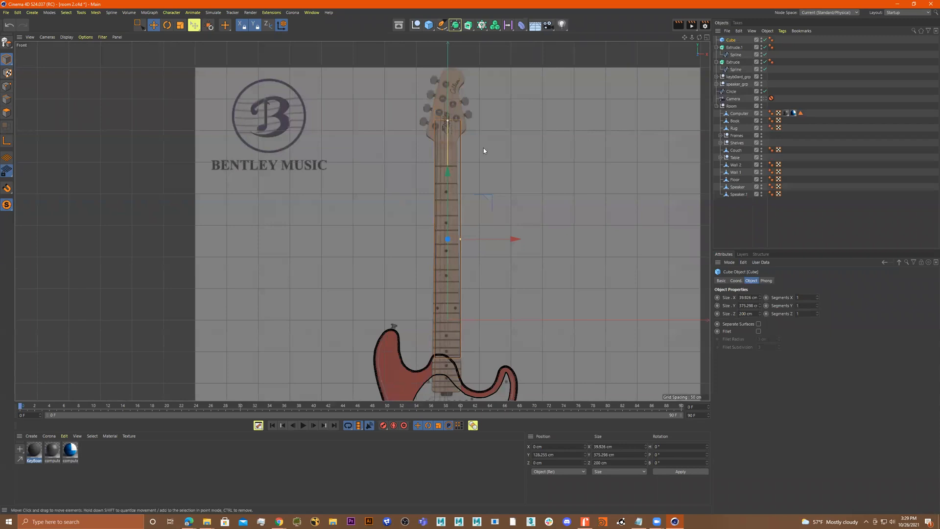
pyautogui.keyDown('alt'); pyautogui.moveTo(483, 148); pyautogui.dragTo(480, 131, button='middle'); pyautogui.keyUp('alt')
pyautogui.moveTo(444, 152); pyautogui.dragTo(443, 188)
pyautogui.moveTo(515, 255); pyautogui.dragTo(509, 262)
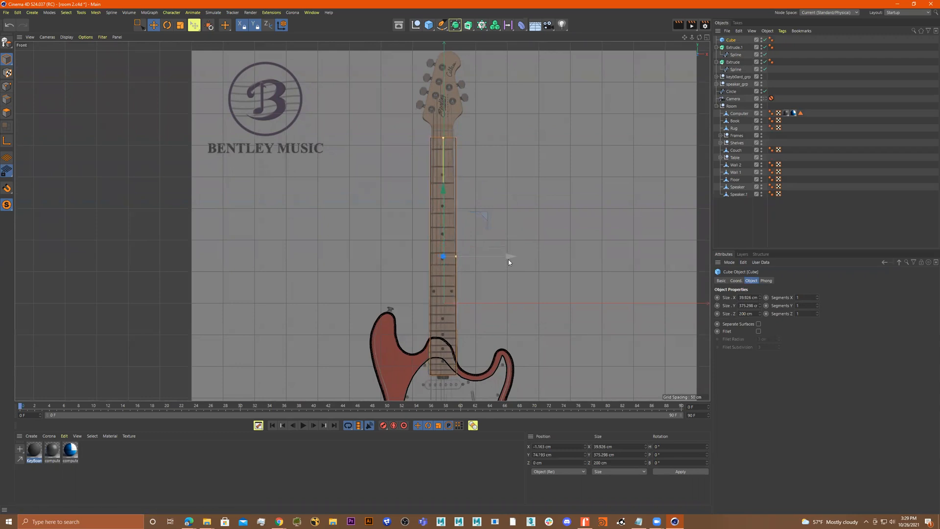
# Move the neck cube back along the depth axis and make it editable
pyautogui.middleClick(525, 214)
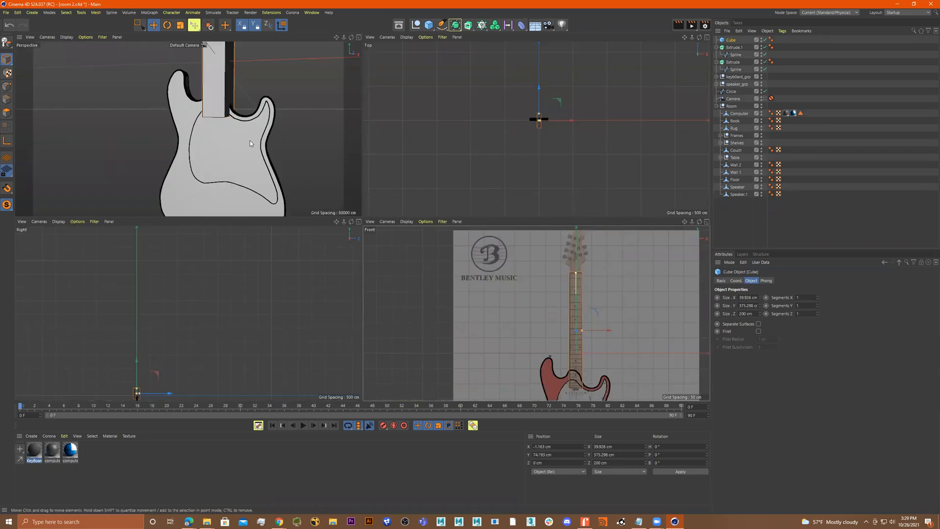
pyautogui.keyDown('alt'); pyautogui.moveTo(314, 134); pyautogui.dragTo(218, 131); pyautogui.keyUp('alt')
pyautogui.middleClick(619, 314)
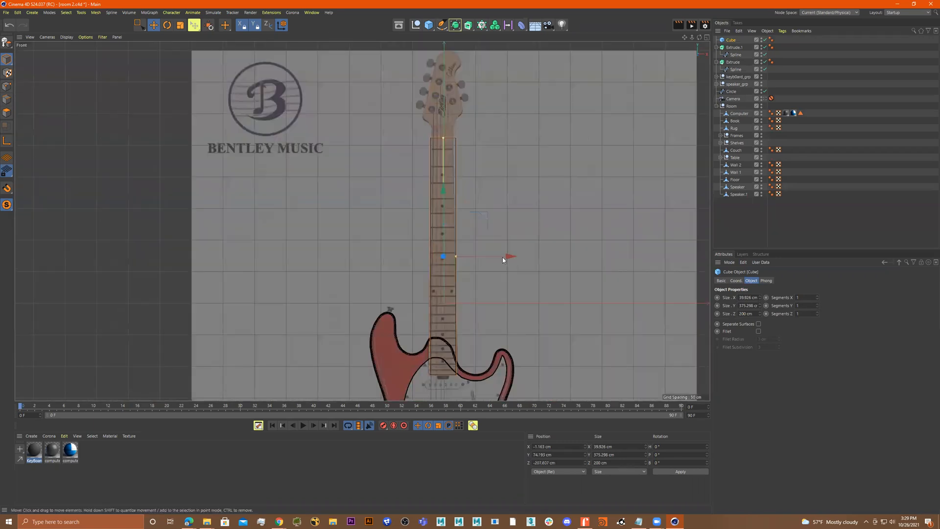
pyautogui.press('c')
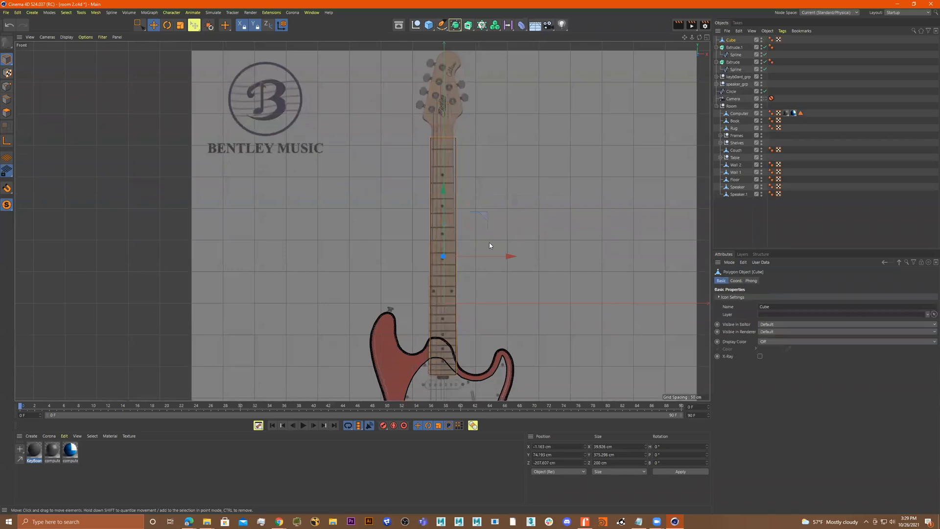
# Select the neck cube's top polygon and extrude it upward about 130 cm to form the headstock
pyautogui.middleClick(408, 200)
pyautogui.middleClick(218, 138)
pyautogui.keyDown('alt'); pyautogui.moveTo(218, 139); pyautogui.dragTo(398, 222); pyautogui.keyUp('alt')
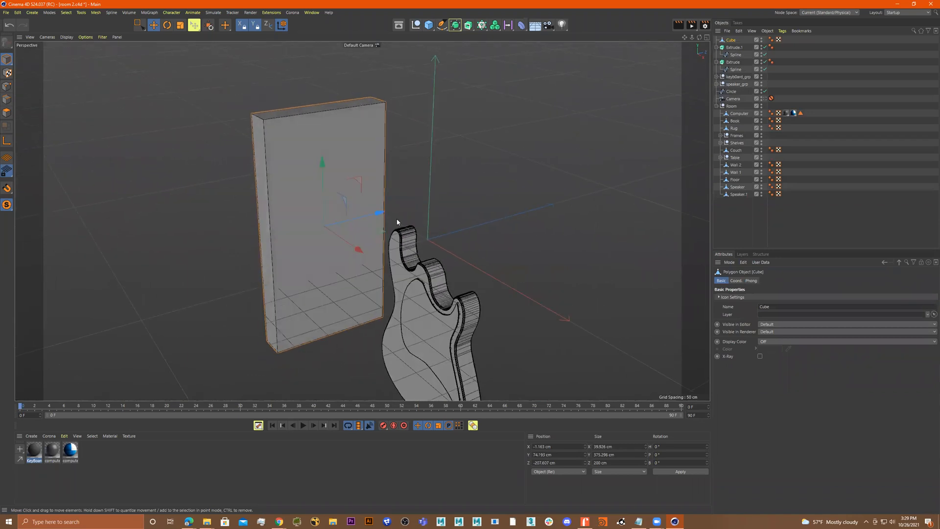
pyautogui.click(6, 113)
pyautogui.click(298, 111)
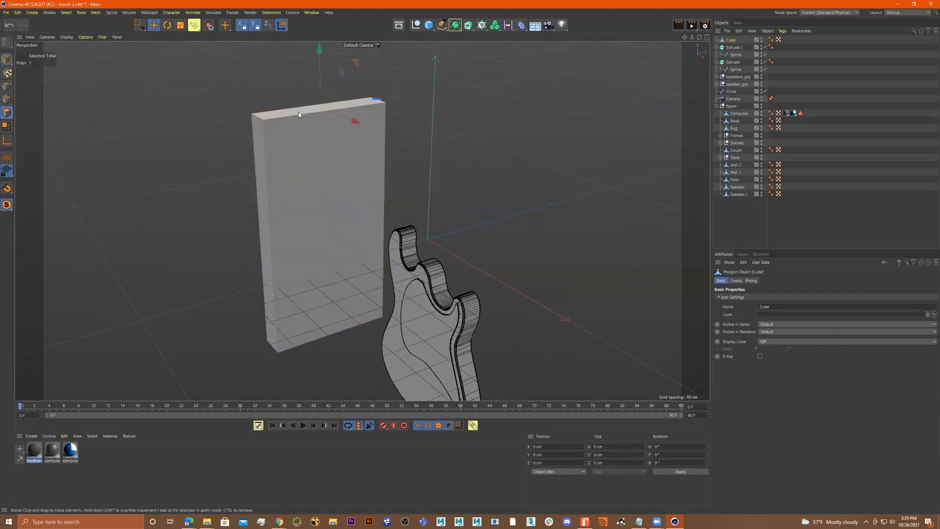
pyautogui.middleClick(362, 143)
pyautogui.middleClick(602, 282)
pyautogui.scroll(6, 480, 147)
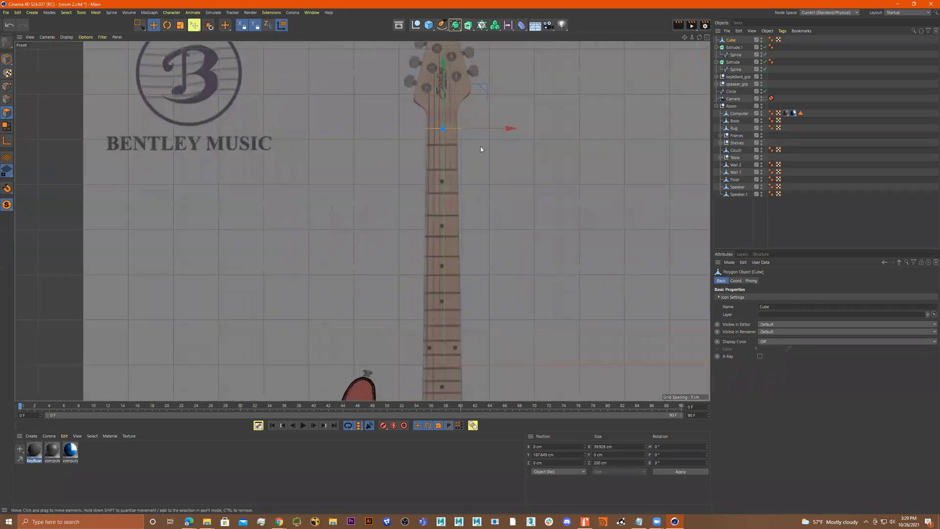
pyautogui.scroll(4, 500, 210)
pyautogui.scroll(-3, 541, 201)
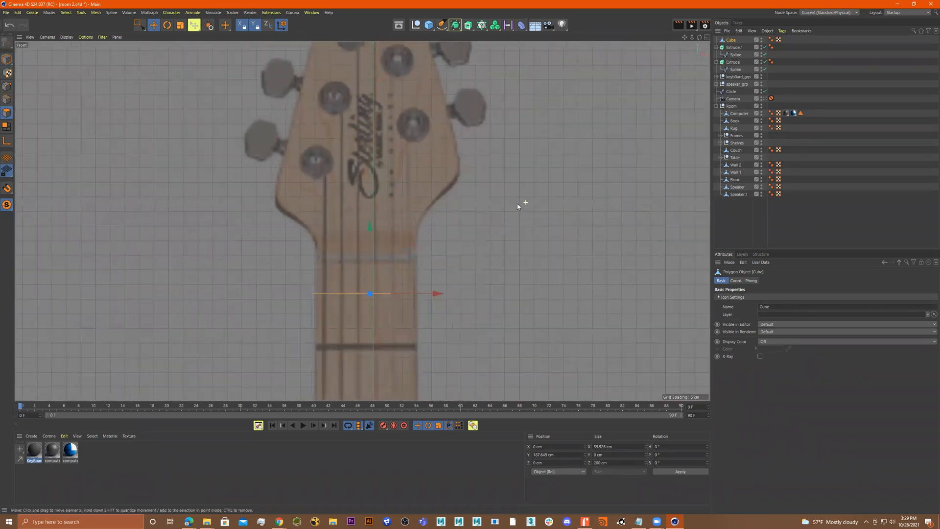
pyautogui.scroll(-2, 527, 240)
pyautogui.rightClick(553, 248)
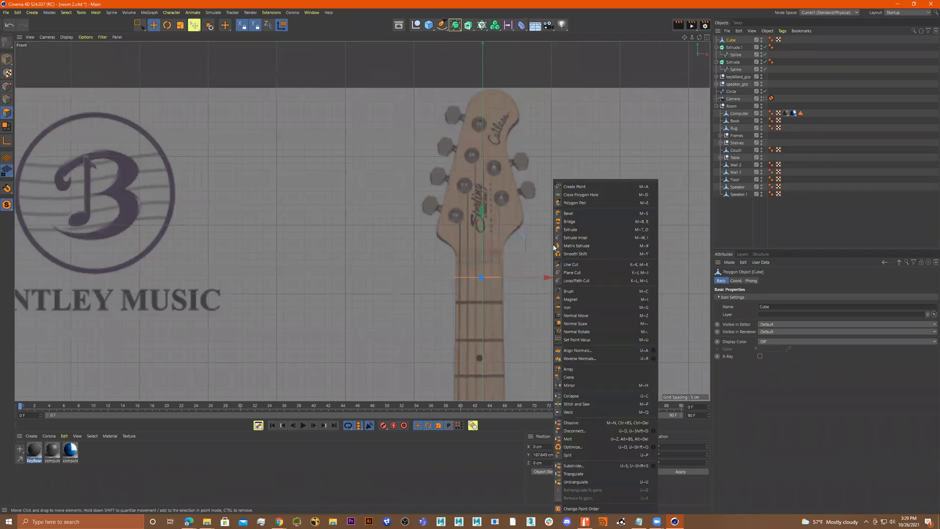
pyautogui.click(585, 228)
pyautogui.moveTo(510, 226); pyautogui.dragTo(509, 45)
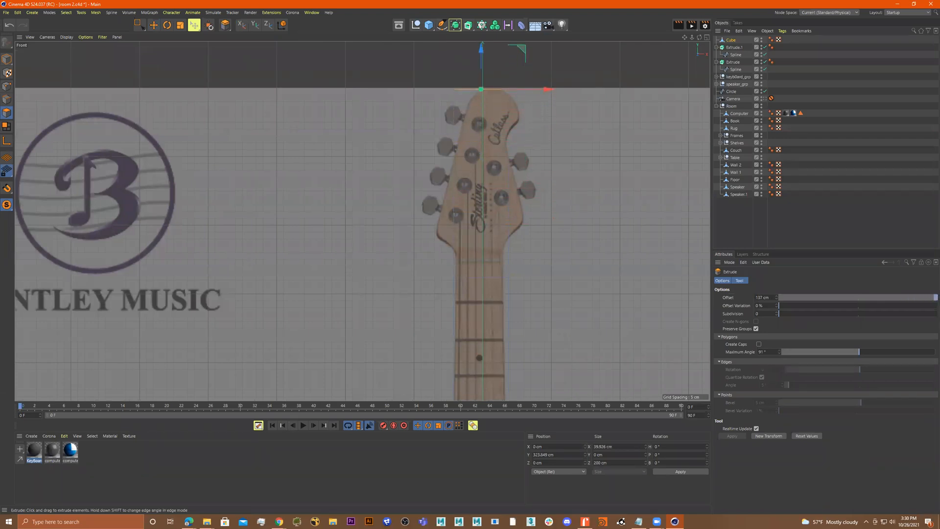
pyautogui.scroll(5, 539, 237)
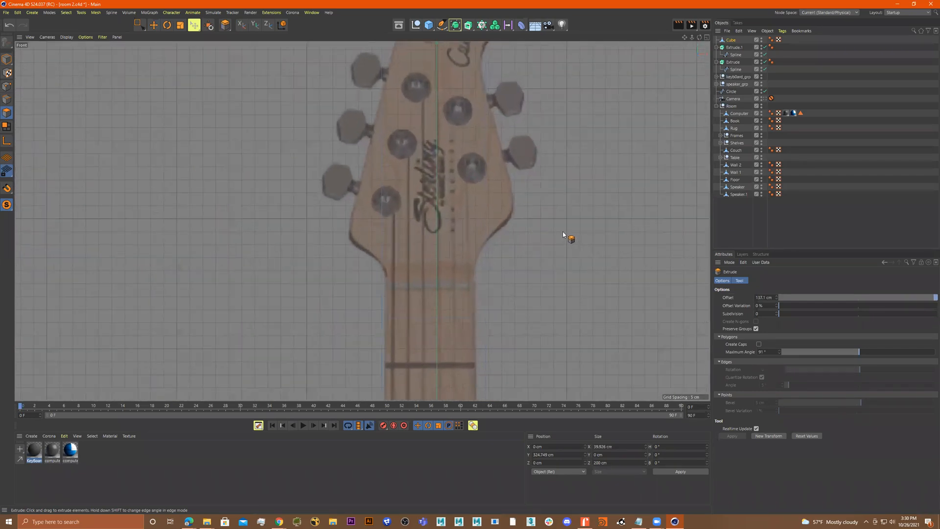
# Add several horizontal loop cuts across the headstock part of the neck
pyautogui.press('space')
pyautogui.press('m')
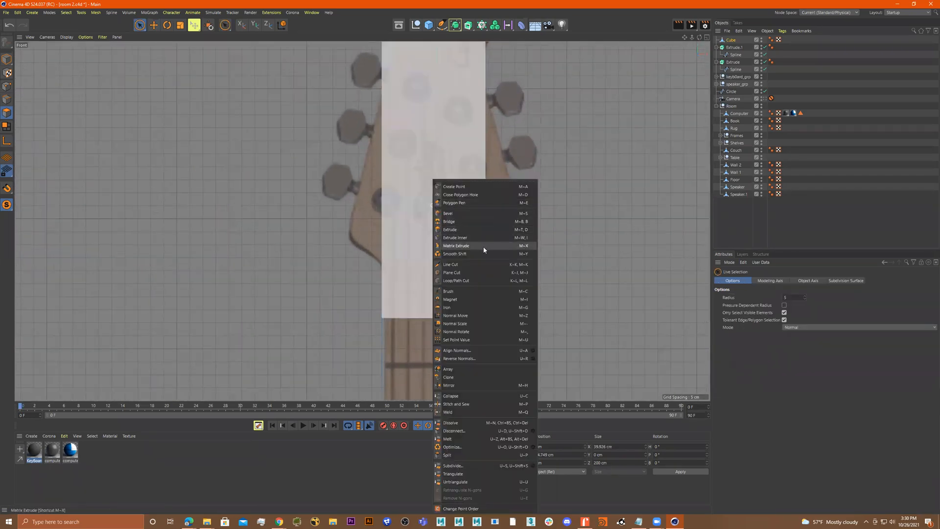
pyautogui.click(468, 280)
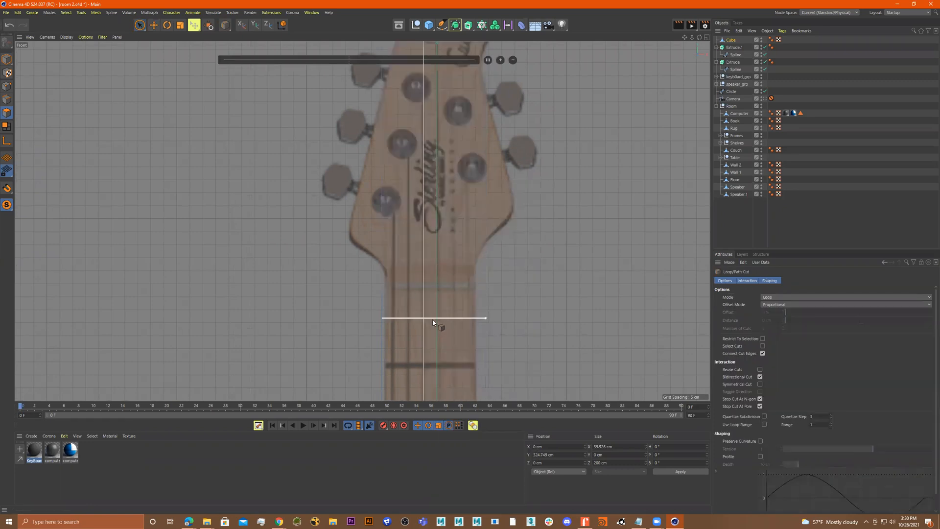
pyautogui.click(381, 269)
pyautogui.moveTo(382, 253); pyautogui.dragTo(382, 248)
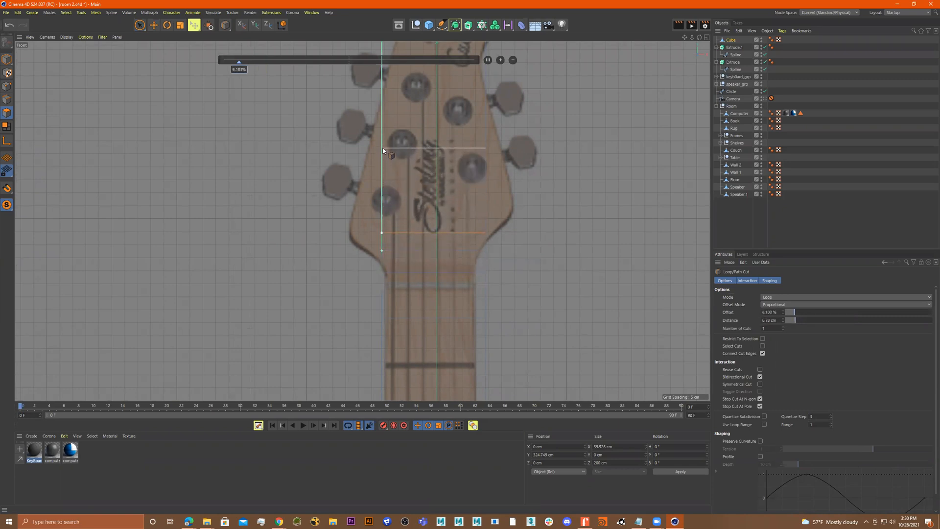
pyautogui.click(382, 128)
pyautogui.scroll(-3, 395, 161)
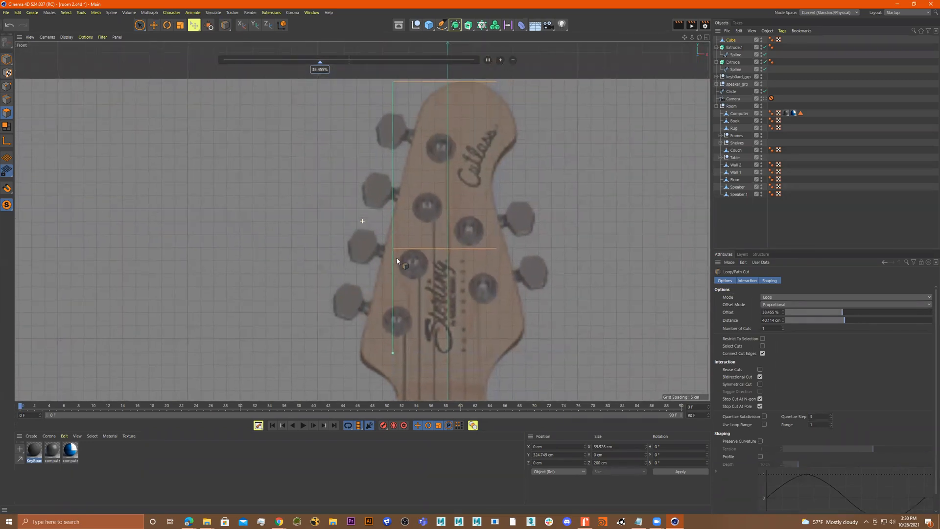
pyautogui.click(394, 191)
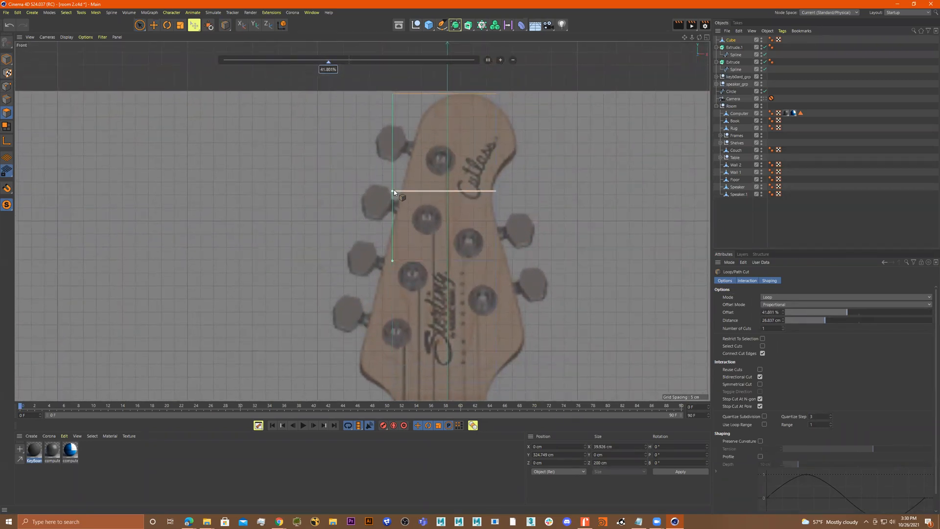
pyautogui.click(394, 157)
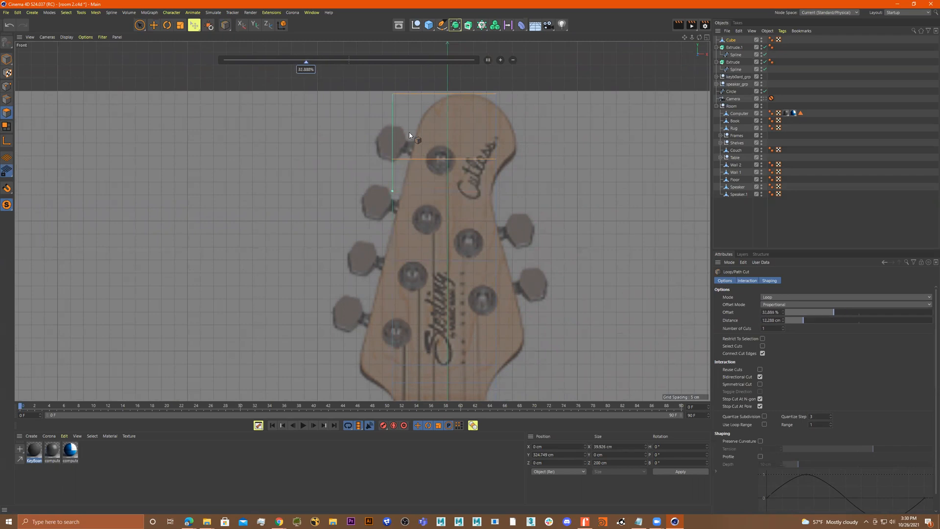
pyautogui.click(392, 132)
pyautogui.scroll(-3, 533, 221)
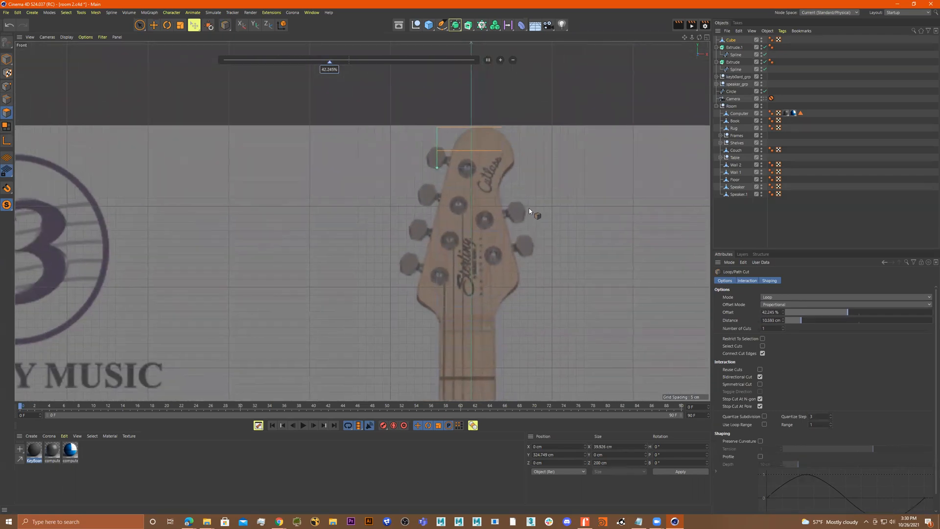
# Select the points at the neck's bottom end and scale them horizontally to about 44.6 cm wide
pyautogui.press('space')
pyautogui.click(6, 87)
pyautogui.click(140, 29)
pyautogui.click(178, 47)
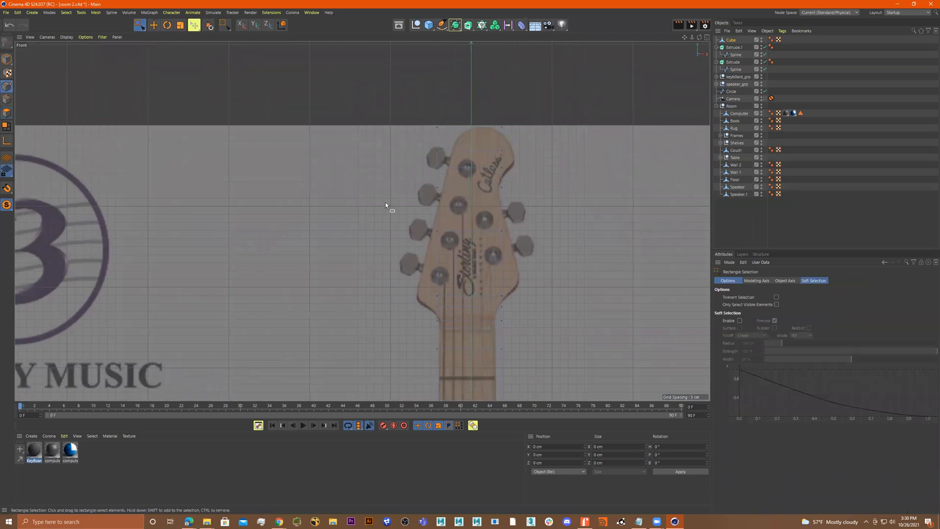
pyautogui.scroll(5, 440, 301)
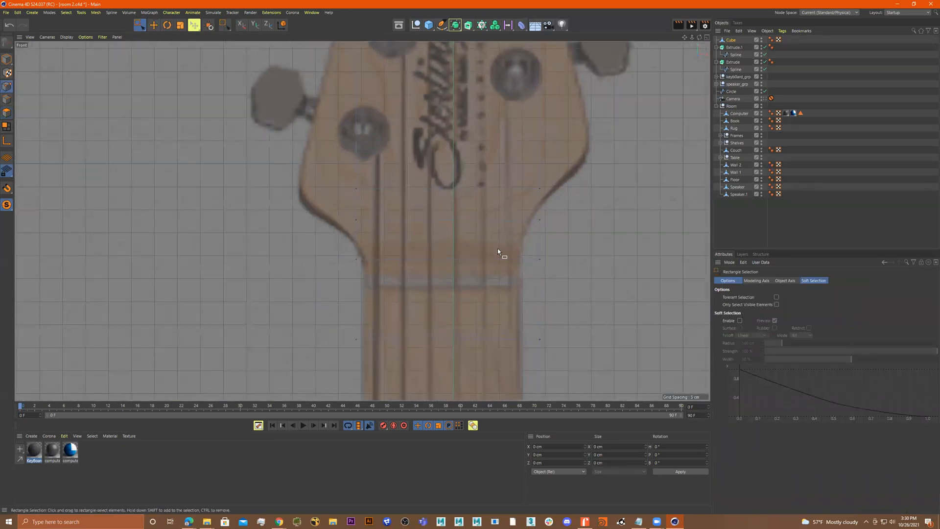
pyautogui.scroll(-10, 584, 292)
pyautogui.keyDown('alt'); pyautogui.moveTo(599, 316); pyautogui.dragTo(462, 141, button='middle'); pyautogui.keyUp('alt')
pyautogui.scroll(7, 480, 243)
pyautogui.moveTo(479, 245); pyautogui.dragTo(376, 274)
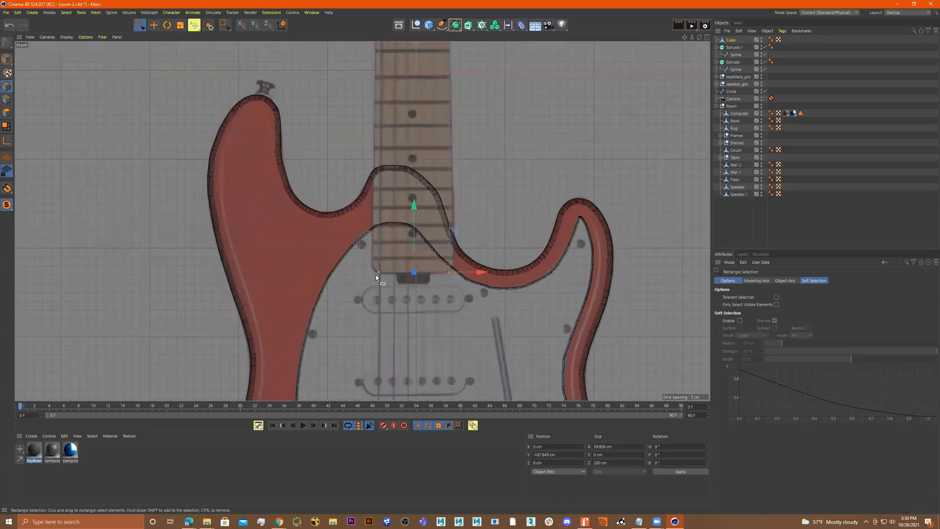
pyautogui.scroll(4, 414, 273)
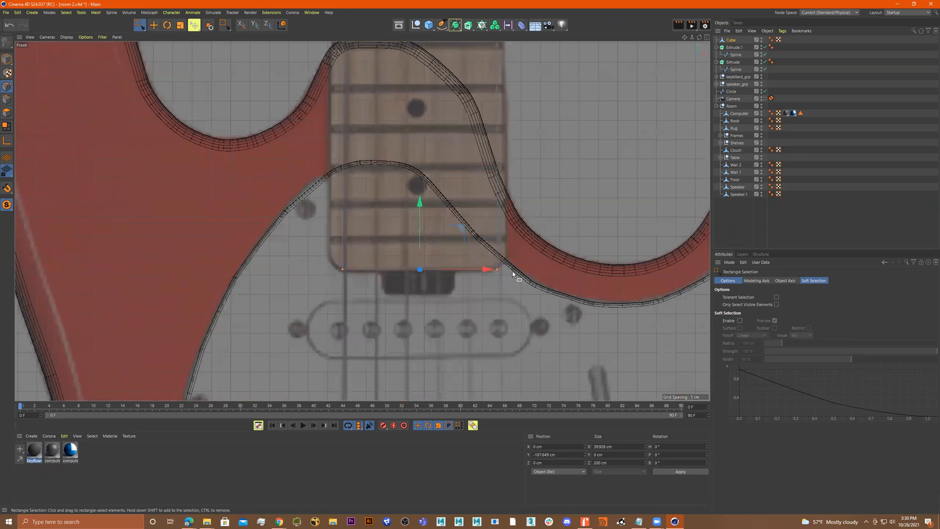
pyautogui.press('t')
pyautogui.moveTo(488, 269); pyautogui.dragTo(489, 272)
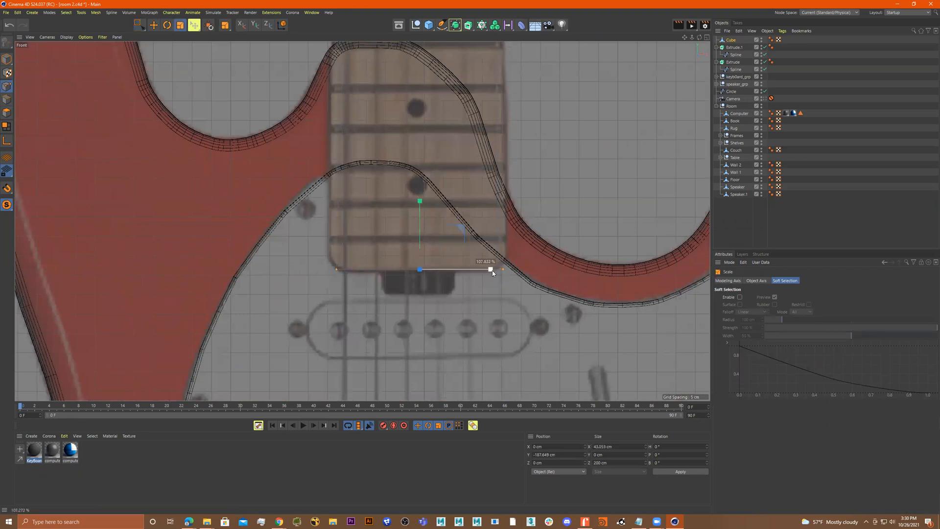
pyautogui.moveTo(495, 272); pyautogui.dragTo(494, 271)
pyautogui.scroll(1, 485, 256)
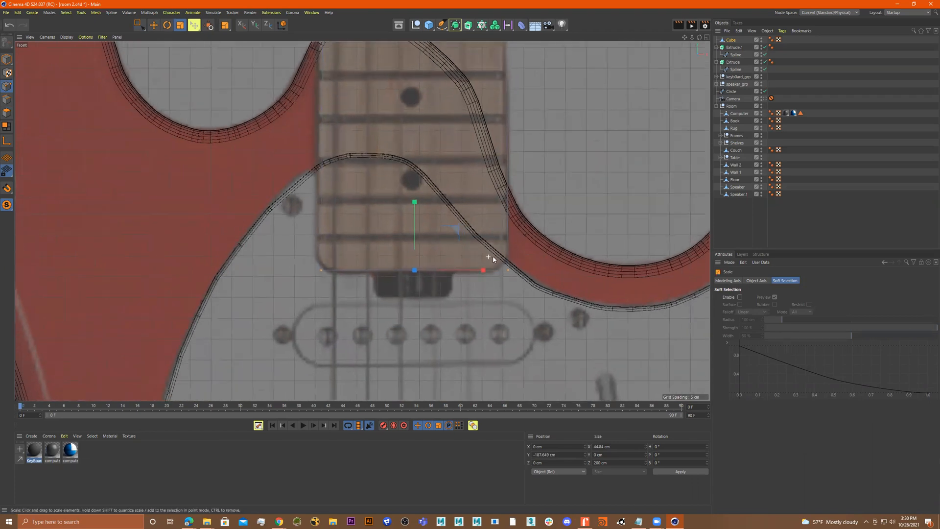
# Add two horizontal loop cuts close to the neck's bottom end
pyautogui.rightClick(485, 245)
pyautogui.click(510, 328)
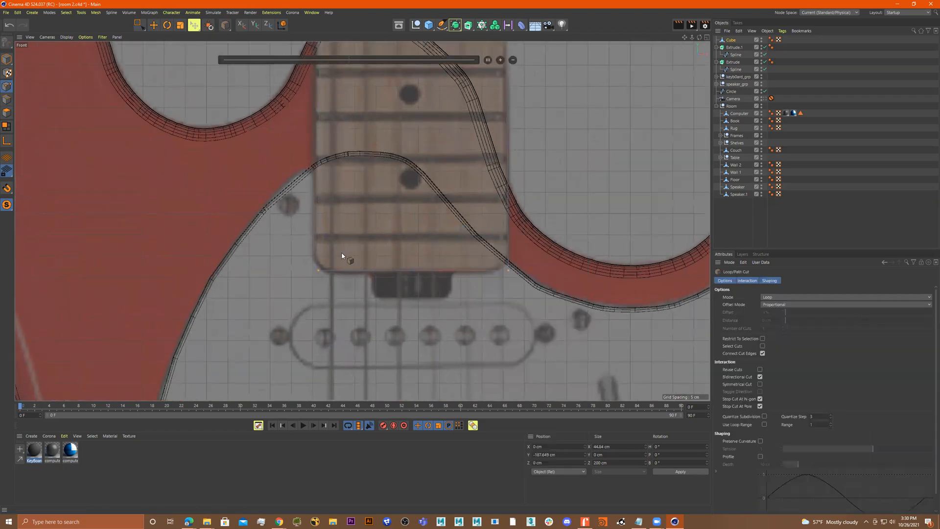
pyautogui.click(318, 255)
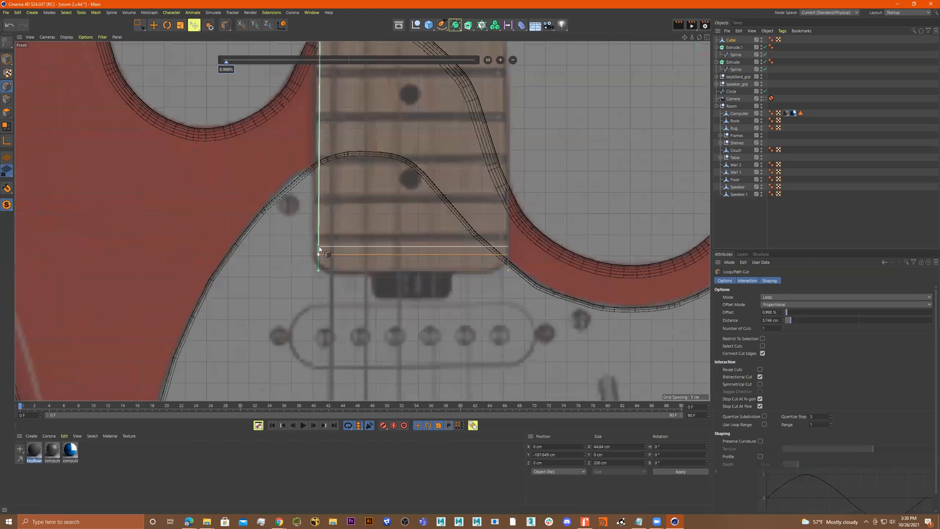
pyautogui.scroll(5, 432, 266)
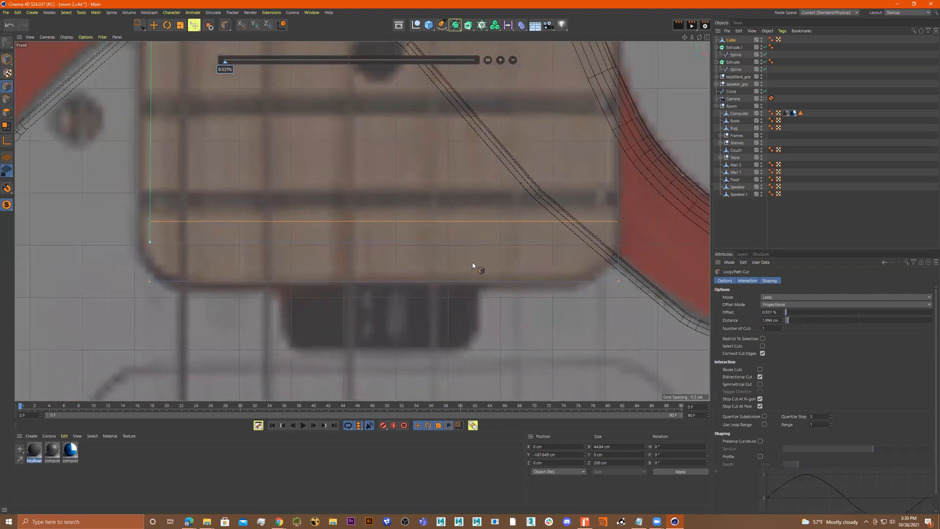
pyautogui.click(152, 265)
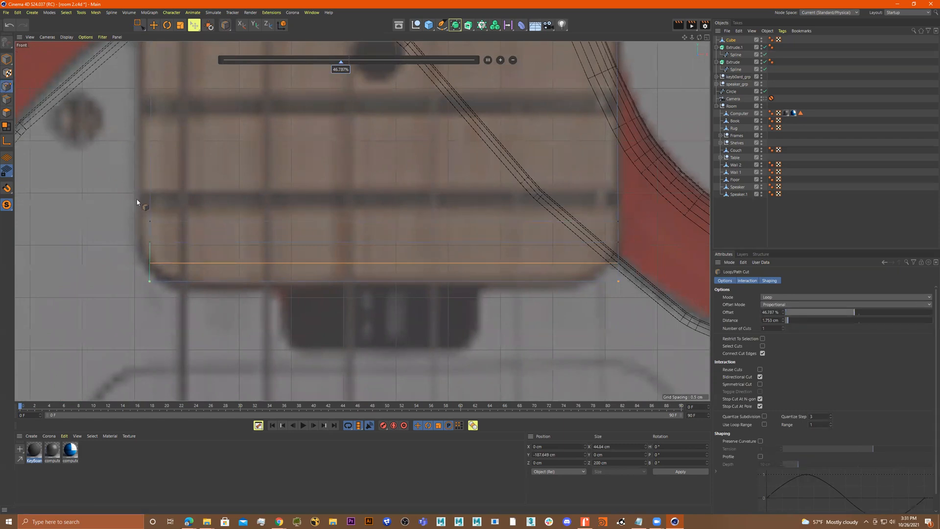
pyautogui.click(139, 25)
# Select the right-hand points at the neck's bottom and nudge them outward along the X axis
pyautogui.moveTo(122, 198); pyautogui.dragTo(170, 283)
pyautogui.moveTo(210, 252); pyautogui.dragTo(206, 255)
pyautogui.moveTo(641, 183); pyautogui.dragTo(563, 320)
pyautogui.moveTo(676, 252); pyautogui.dragTo(682, 252)
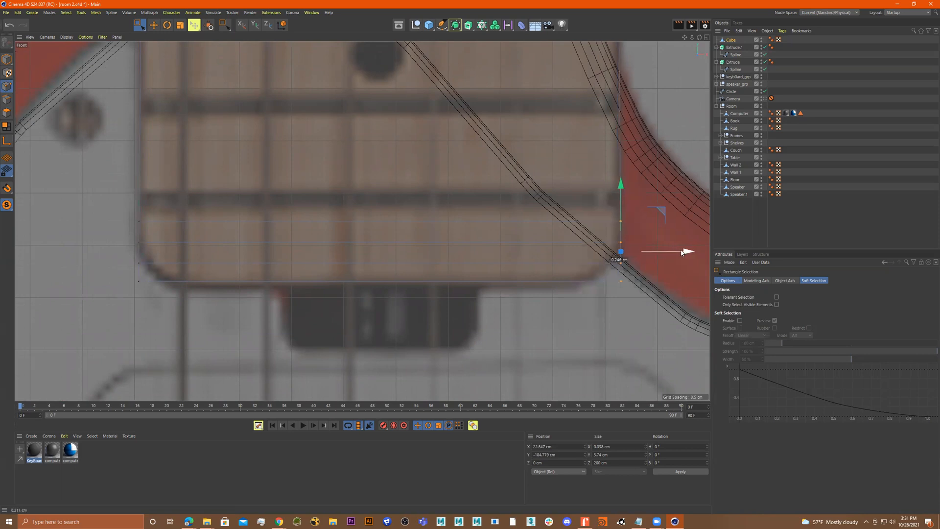
pyautogui.moveTo(599, 245); pyautogui.dragTo(600, 244)
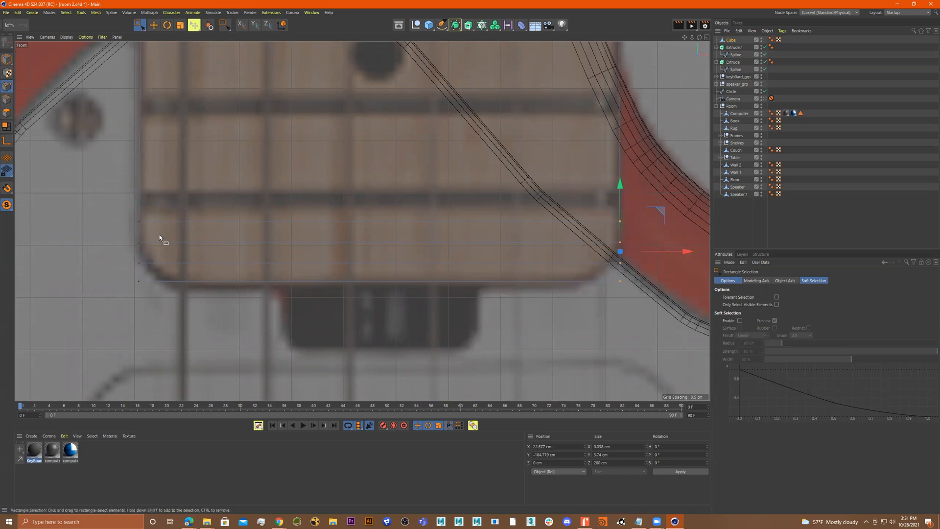
# Try scaling the lower row of neck points horizontally, then undo the last scale
pyautogui.moveTo(116, 234); pyautogui.dragTo(650, 250)
pyautogui.press('t')
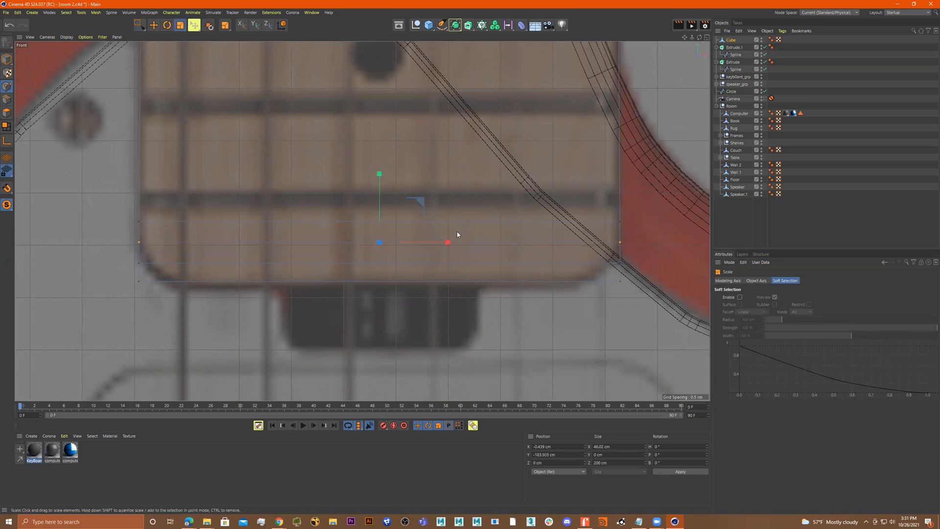
pyautogui.moveTo(452, 242); pyautogui.dragTo(451, 244)
pyautogui.moveTo(624, 257); pyautogui.dragTo(586, 259)
pyautogui.hotkey('ctrl', 'z')
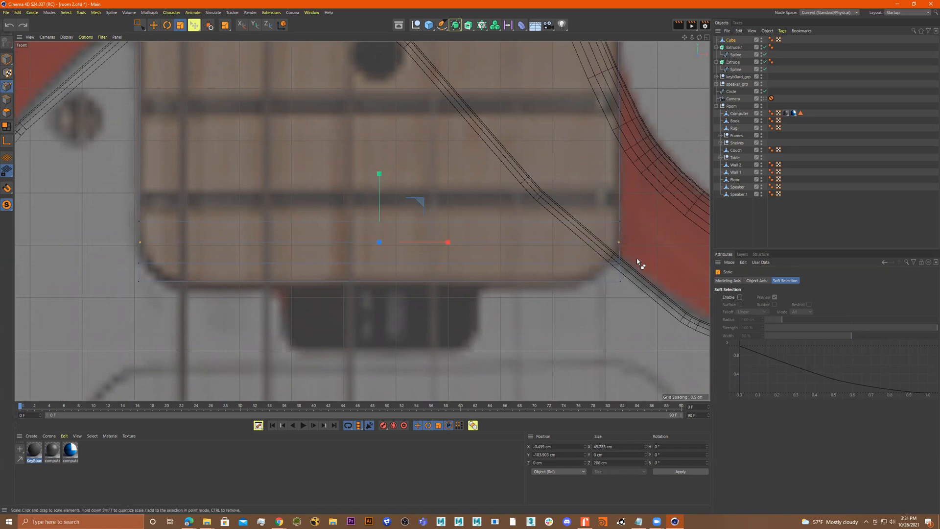
# Select the next row of neck points and scale it narrower to about 44.2 cm
pyautogui.click(140, 25)
pyautogui.moveTo(108, 255); pyautogui.dragTo(632, 271)
pyautogui.press('t')
pyautogui.moveTo(446, 263); pyautogui.dragTo(442, 263)
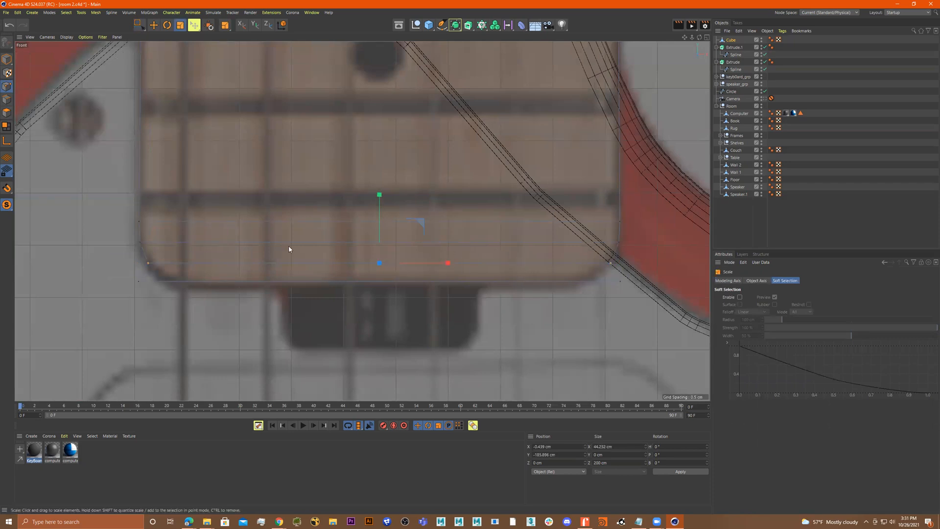
# Select the bottom row of neck points and scale it narrower to about 39.8 cm
pyautogui.click(139, 25)
pyautogui.moveTo(118, 274); pyautogui.dragTo(662, 314)
pyautogui.press('t')
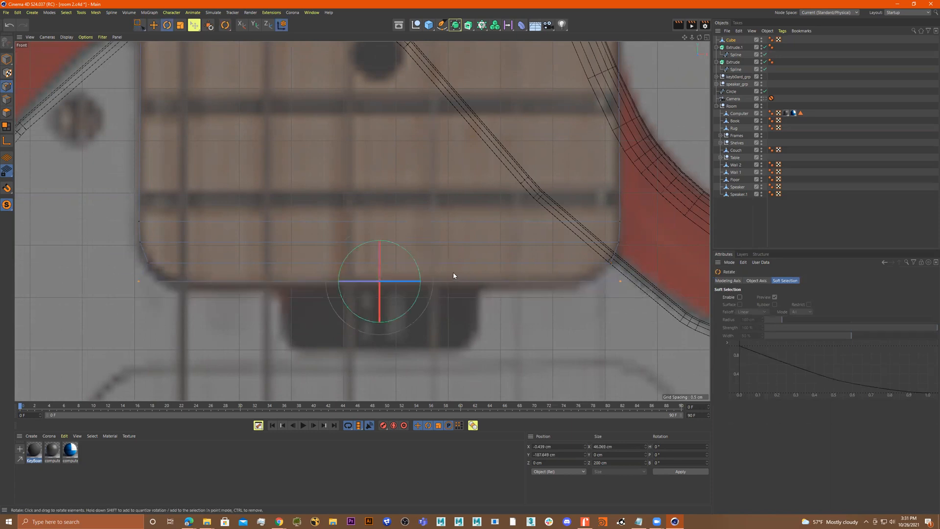
pyautogui.moveTo(445, 281); pyautogui.dragTo(439, 282)
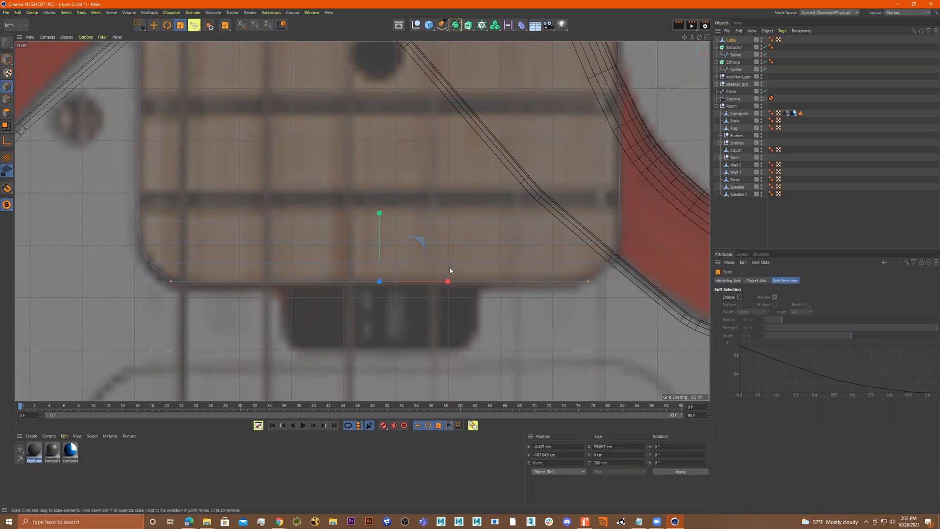
# Scale the selected neck points slightly and return to the selection tool
pyautogui.scroll(-2, 433, 216)
pyautogui.scroll(-8, 451, 168)
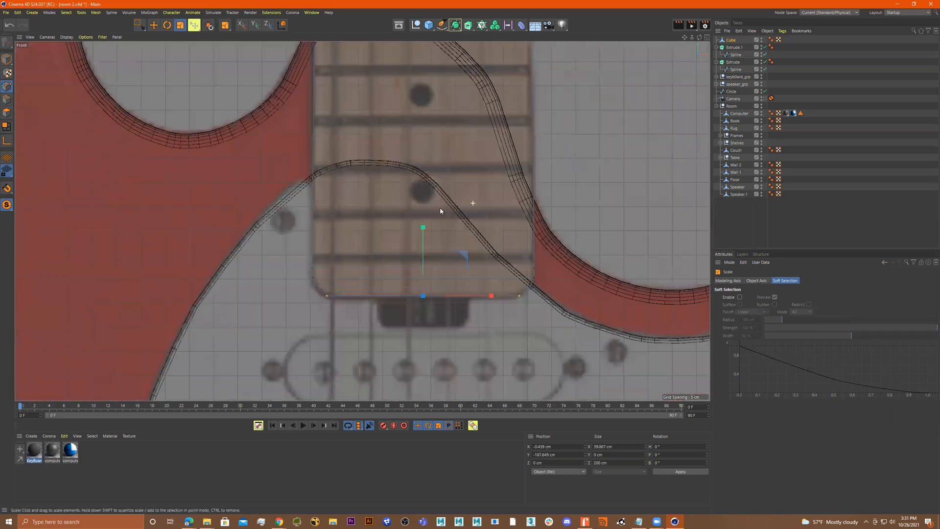
pyautogui.moveTo(421, 174)
pyautogui.keyDown('alt'); pyautogui.mouseDown(button='middle')
pyautogui.moveTo(423, 366)
pyautogui.moveTo(428, 305)
pyautogui.mouseUp(button='middle'); pyautogui.keyUp('alt')
pyautogui.keyDown('alt'); pyautogui.moveTo(402, 162); pyautogui.dragTo(404, 327, button='middle'); pyautogui.keyUp('alt')
pyautogui.keyDown('alt'); pyautogui.moveTo(402, 94); pyautogui.dragTo(398, 250, button='middle'); pyautogui.keyUp('alt')
pyautogui.moveTo(404, 179)
pyautogui.keyDown('alt'); pyautogui.mouseDown(button='middle')
pyautogui.moveTo(405, 289)
pyautogui.moveTo(407, 277)
pyautogui.mouseUp(button='middle'); pyautogui.keyUp('alt')
pyautogui.moveTo(404, 211)
pyautogui.keyDown('alt'); pyautogui.mouseDown(button='middle')
pyautogui.moveTo(404, 272)
pyautogui.moveTo(401, 221)
pyautogui.mouseUp(button='middle'); pyautogui.keyUp('alt')
pyautogui.scroll(4, 321, 202)
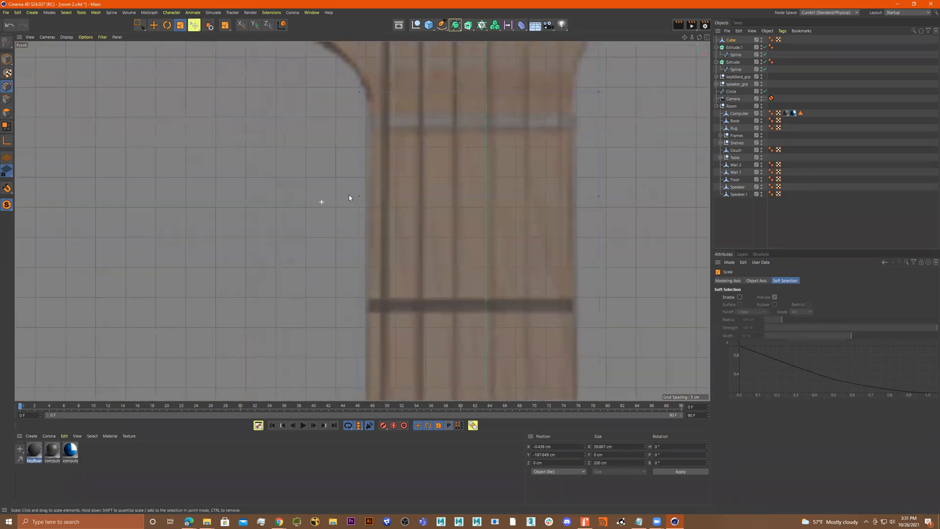
pyautogui.moveTo(314, 194); pyautogui.dragTo(462, 210)
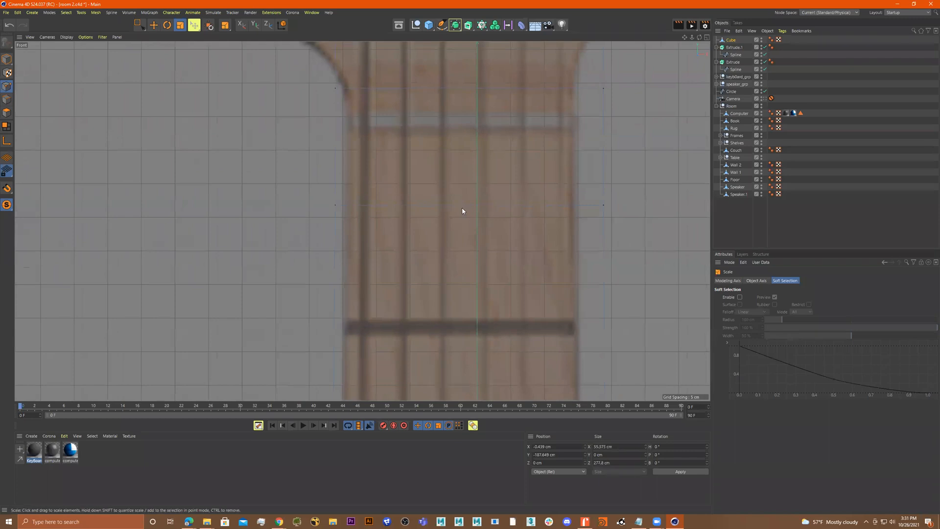
pyautogui.click(137, 25)
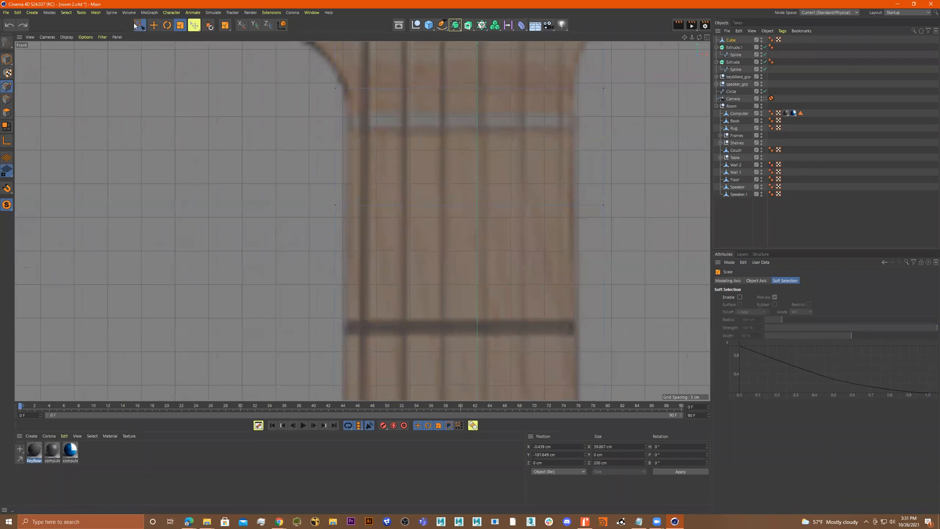
# Select a row of neck points and scale it slightly narrower, then deselect
pyautogui.moveTo(302, 189); pyautogui.dragTo(622, 243)
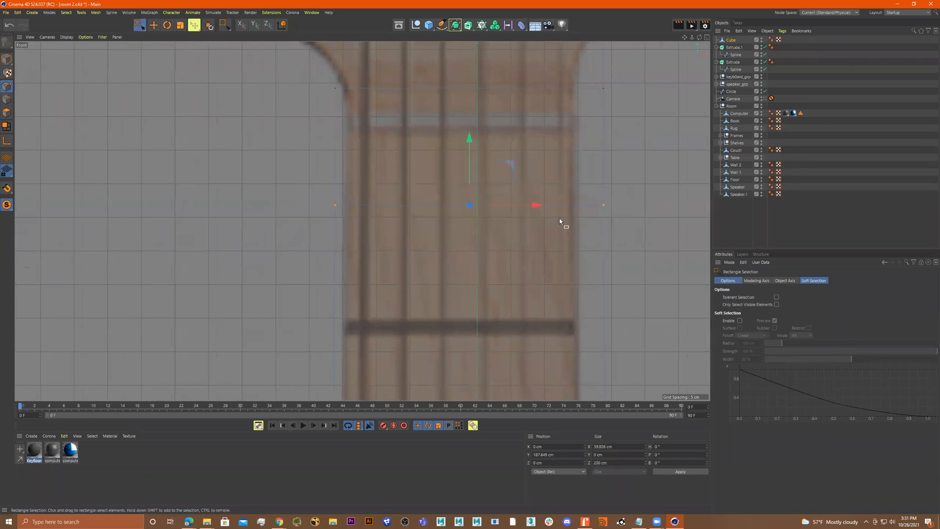
pyautogui.press('r')
pyautogui.press('t')
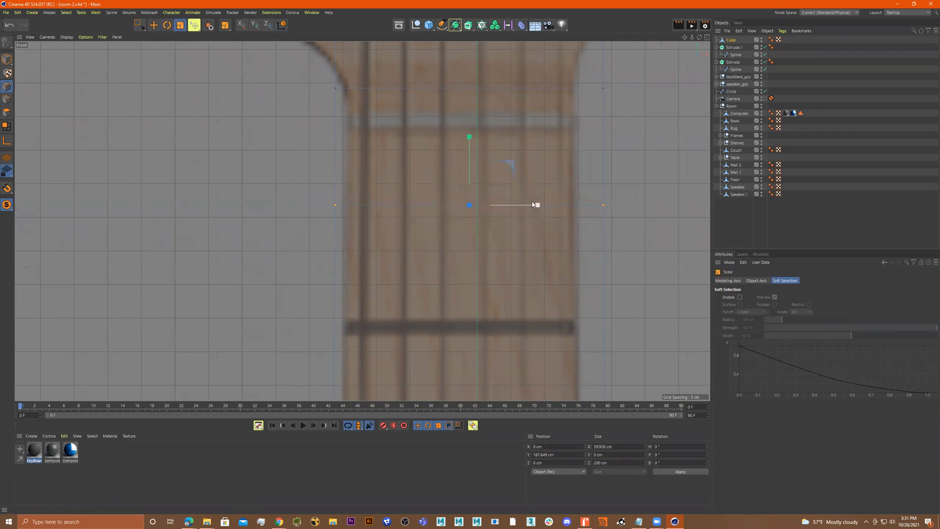
pyautogui.moveTo(534, 207); pyautogui.dragTo(535, 207)
pyautogui.click(624, 196)
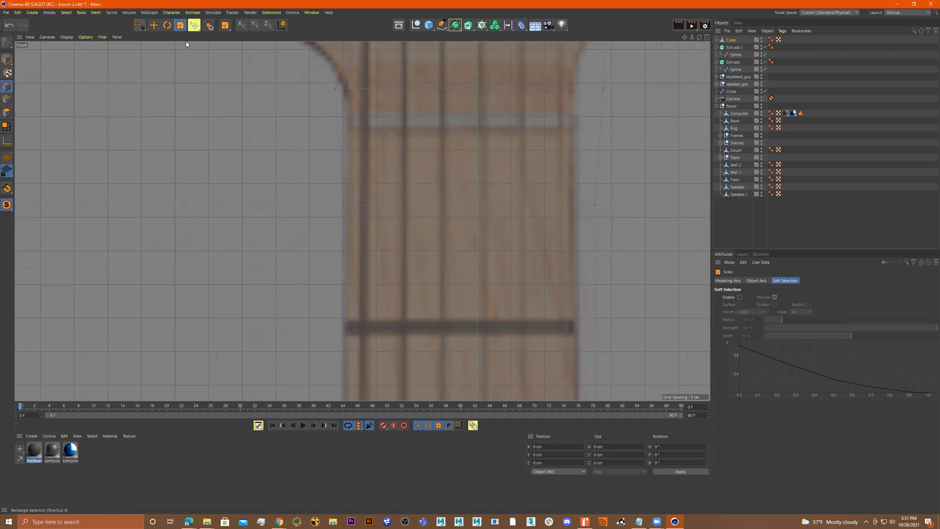
# Select the neck's top row of points below the headstock and scale it narrower to about 35.4 cm
pyautogui.scroll(-2, 524, 215)
pyautogui.press('0')
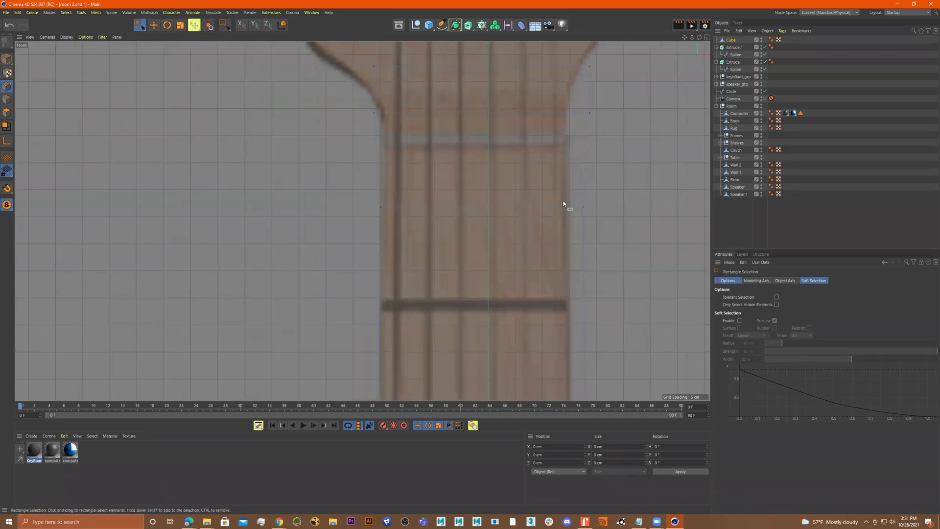
pyautogui.moveTo(566, 227); pyautogui.dragTo(568, 226)
pyautogui.moveTo(647, 206); pyautogui.dragTo(625, 211)
pyautogui.keyDown('alt'); pyautogui.moveTo(632, 208); pyautogui.dragTo(644, 283, button='middle'); pyautogui.keyUp('alt')
pyautogui.moveTo(358, 179); pyautogui.dragTo(444, 190)
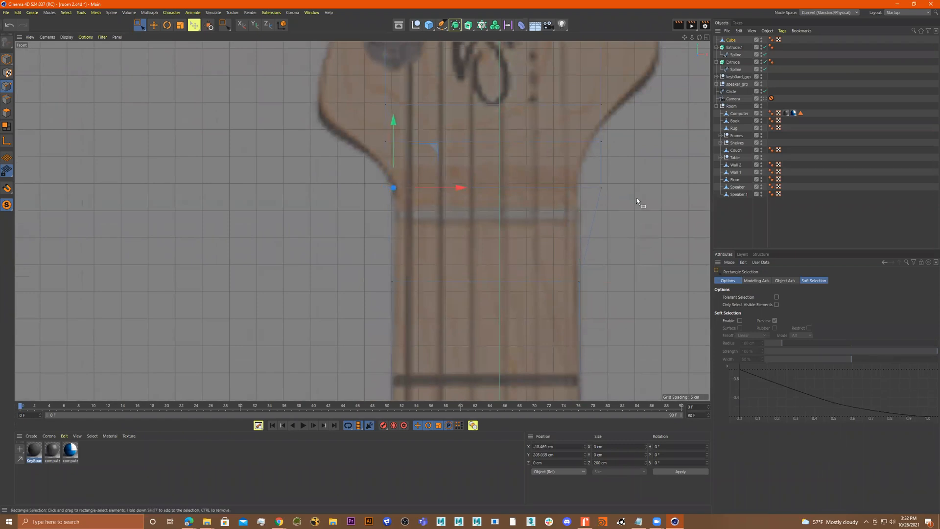
pyautogui.moveTo(641, 180)
pyautogui.mouseDown()
pyautogui.moveTo(591, 205)
pyautogui.moveTo(656, 189)
pyautogui.moveTo(629, 189)
pyautogui.mouseUp()
pyautogui.keyDown('alt'); pyautogui.moveTo(439, 163); pyautogui.dragTo(440, 188, button='middle'); pyautogui.keyUp('alt')
pyautogui.moveTo(363, 180)
pyautogui.mouseDown()
pyautogui.moveTo(401, 197)
pyautogui.moveTo(435, 190)
pyautogui.mouseUp()
pyautogui.scroll(5, 429, 196)
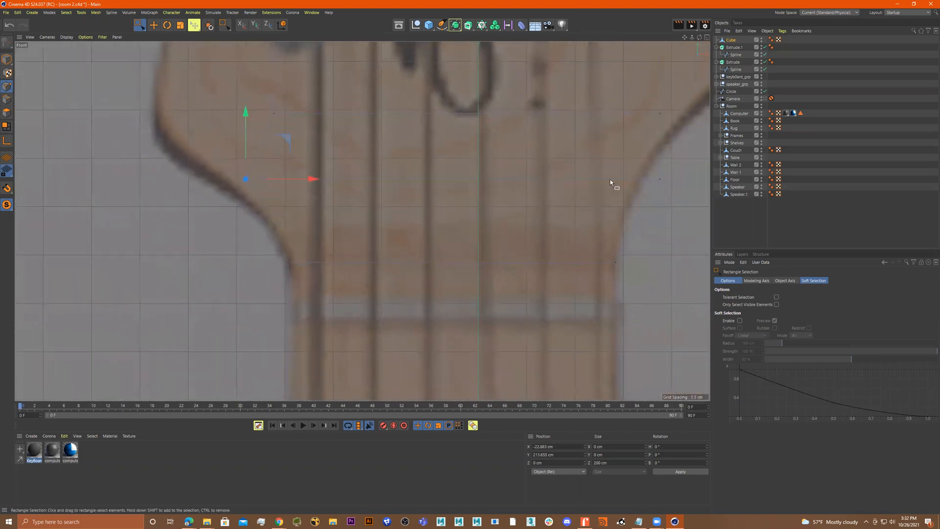
pyautogui.moveTo(678, 162); pyautogui.dragTo(205, 198)
pyautogui.moveTo(450, 109); pyautogui.dragTo(451, 162)
pyautogui.press('r')
pyautogui.press('t')
pyautogui.moveTo(520, 221); pyautogui.dragTo(518, 223)
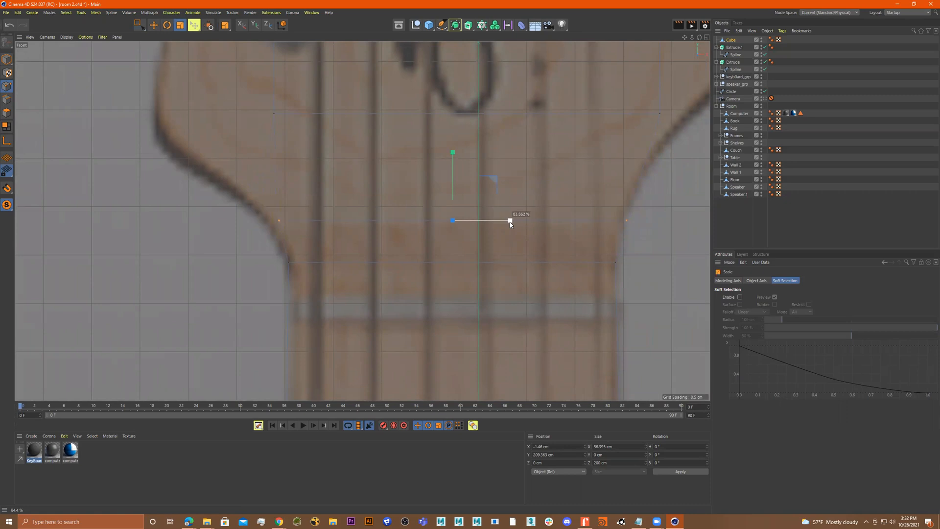
pyautogui.moveTo(508, 224); pyautogui.dragTo(507, 224)
# Select the neck points where the neck meets the headstock
pyautogui.press('0')
pyautogui.moveTo(243, 204); pyautogui.dragTo(336, 221)
pyautogui.keyDown('alt'); pyautogui.moveTo(282, 129); pyautogui.dragTo(284, 154, button='middle'); pyautogui.keyUp('alt')
pyautogui.moveTo(243, 122); pyautogui.dragTo(311, 168)
pyautogui.moveTo(317, 100); pyautogui.dragTo(279, 172)
pyautogui.scroll(-10, 317, 160)
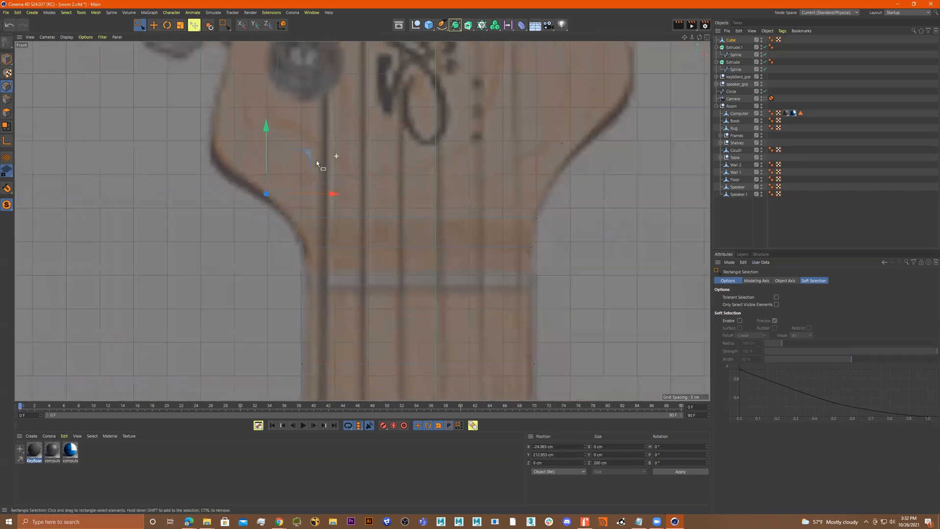
pyautogui.scroll(-5, 372, 220)
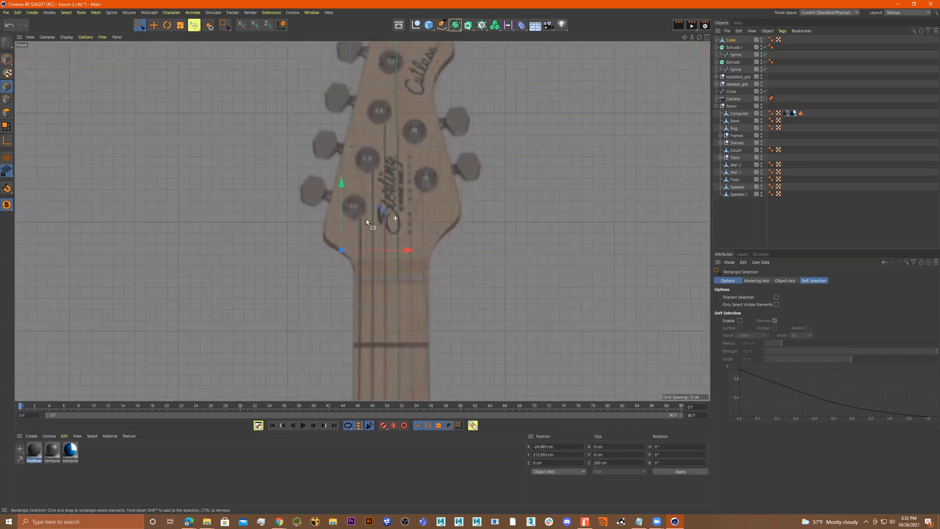
pyautogui.scroll(2, 352, 220)
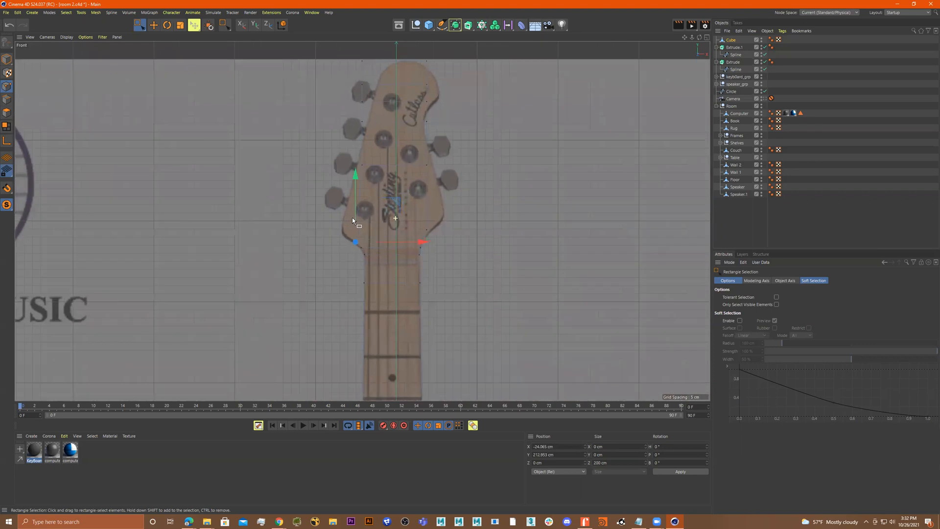
# Leave point editing and select the neck cube object
pyautogui.click(7, 59)
pyautogui.scroll(-8, 362, 158)
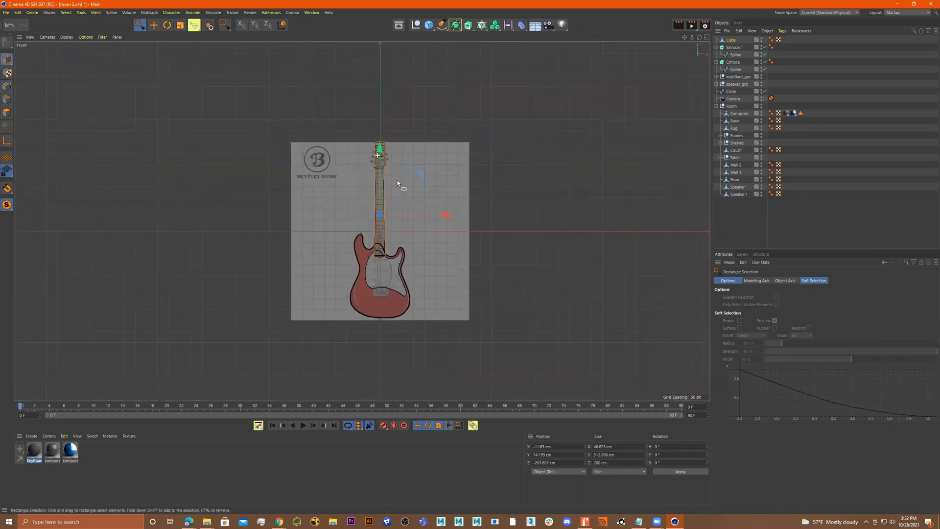
pyautogui.scroll(4, 382, 214)
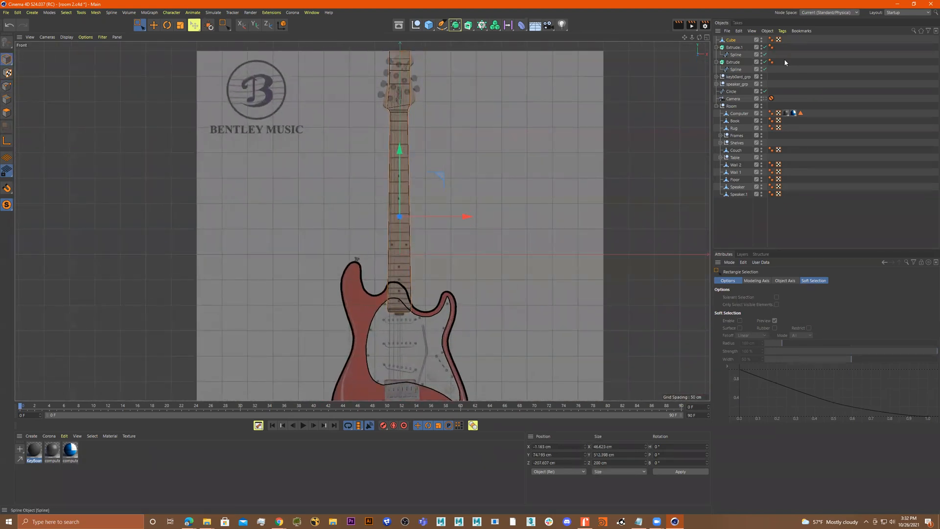
pyautogui.click(761, 40)
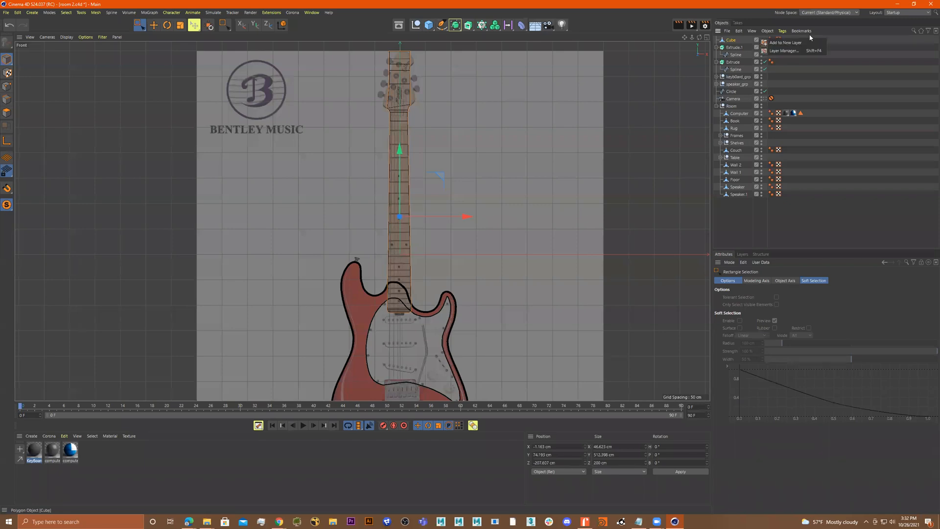
pyautogui.click(799, 21)
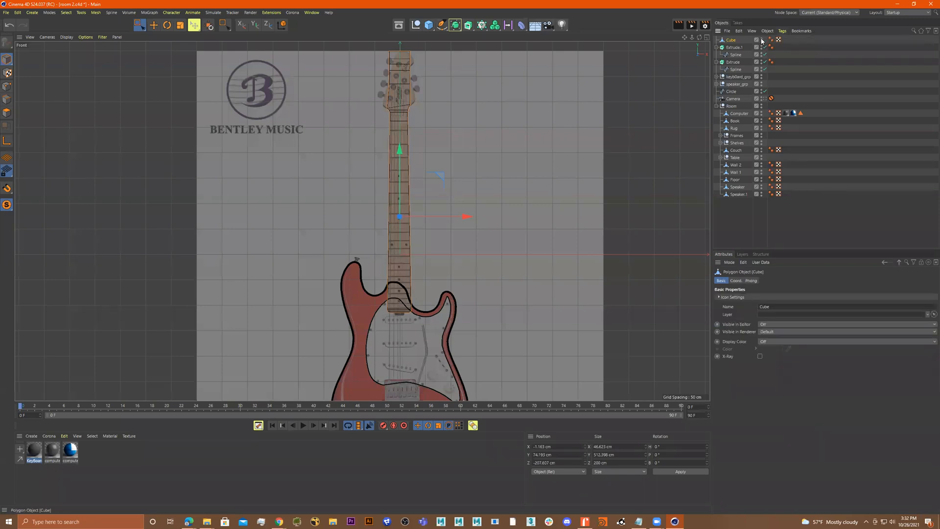
pyautogui.scroll(6, 487, 177)
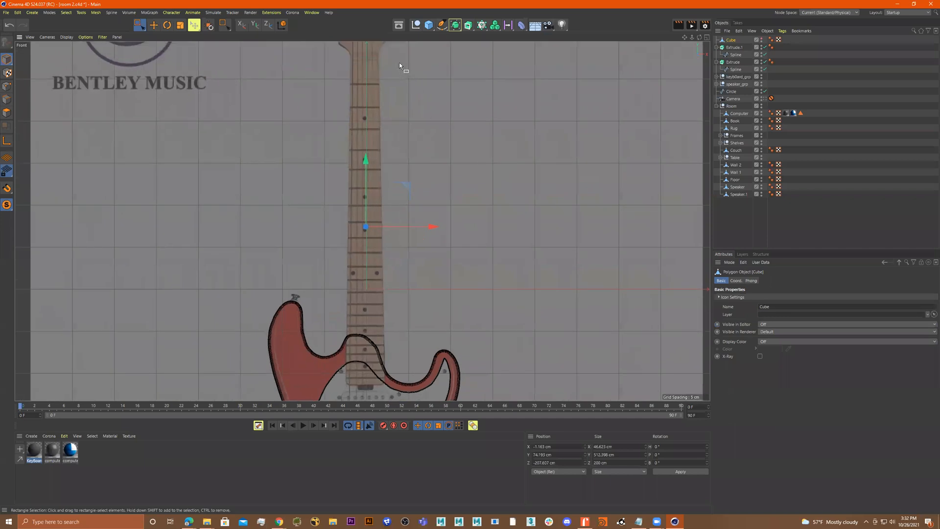
# With the Spline Pen, start a new spline along the neck heel's bottom edge and round its right corner
pyautogui.click(442, 24)
pyautogui.keyDown('alt'); pyautogui.moveTo(382, 368); pyautogui.dragTo(407, 303, button='middle'); pyautogui.keyUp('alt')
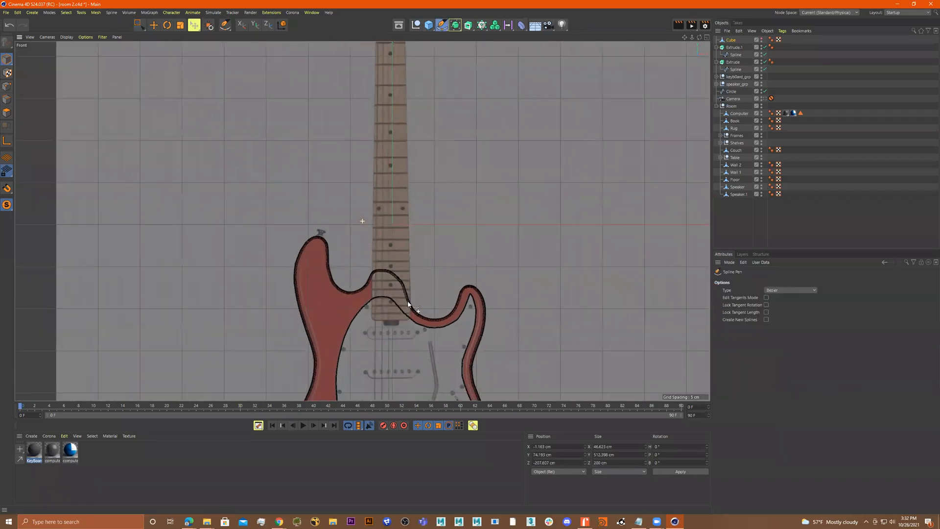
pyautogui.scroll(5, 408, 303)
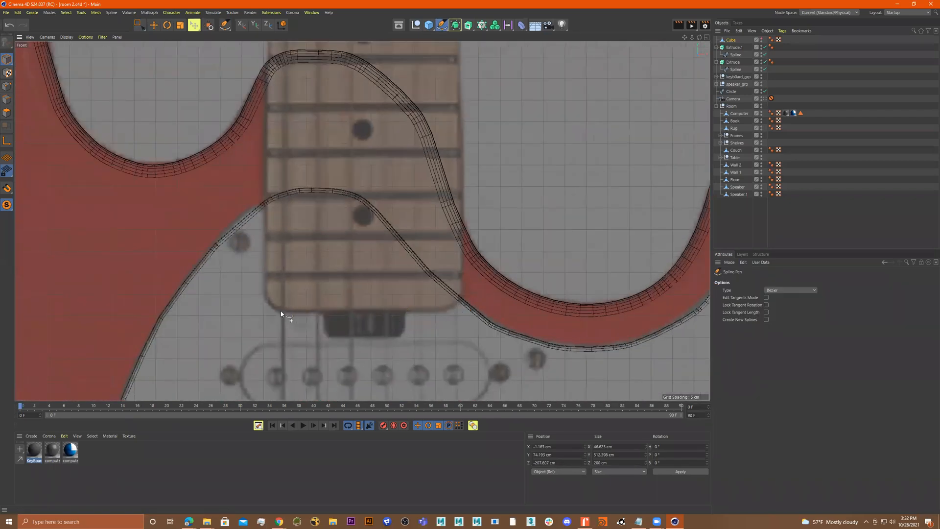
pyautogui.click(285, 313)
pyautogui.click(443, 312)
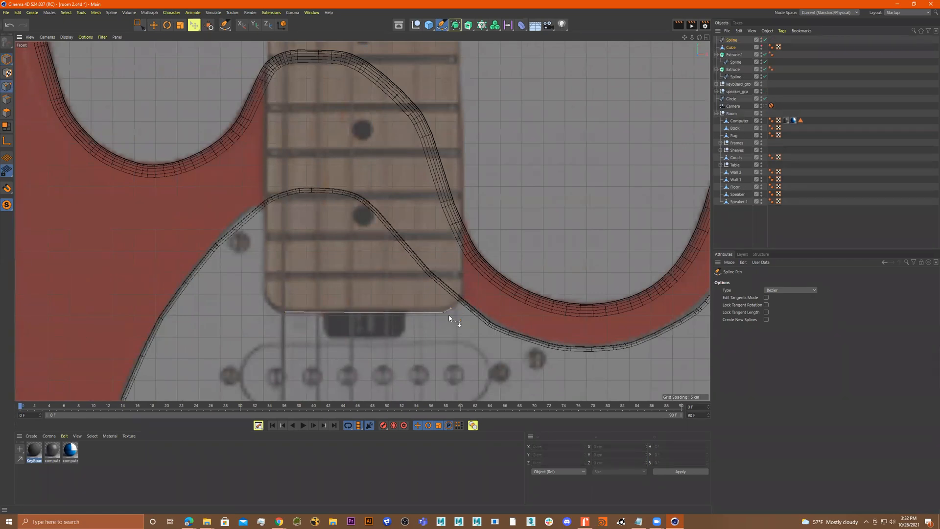
pyautogui.scroll(5, 453, 314)
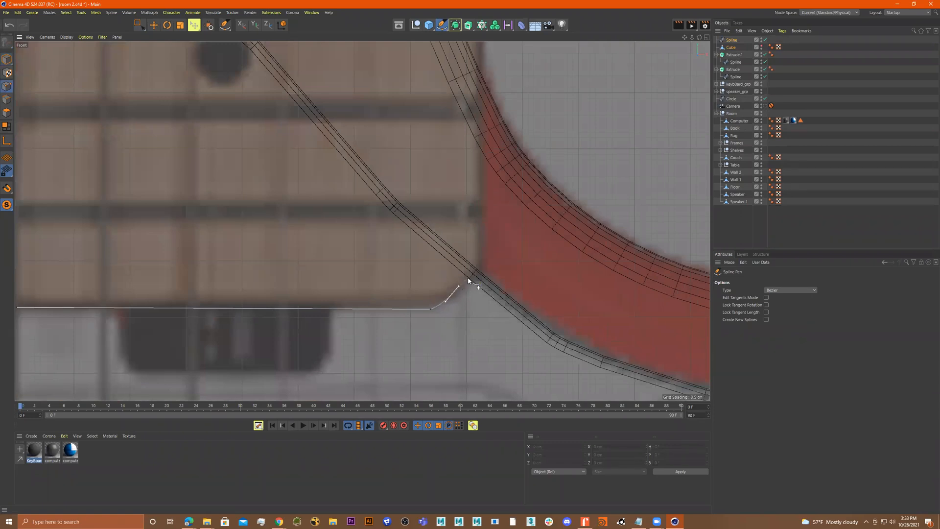
pyautogui.moveTo(468, 272); pyautogui.dragTo(467, 266)
pyautogui.hotkey('ctrl', 'z')
pyautogui.moveTo(468, 294); pyautogui.dragTo(481, 246)
pyautogui.scroll(4, 477, 232)
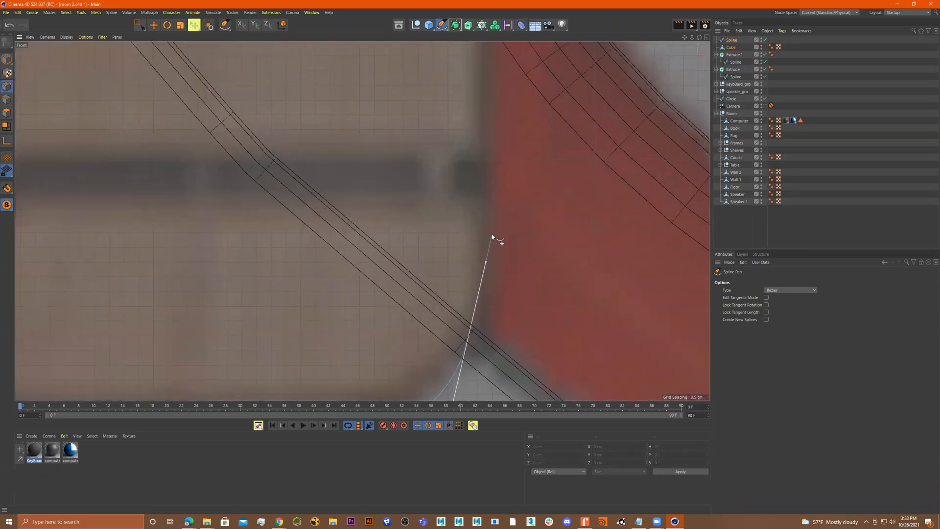
pyautogui.moveTo(487, 214); pyautogui.dragTo(488, 169)
pyautogui.scroll(-2, 487, 172)
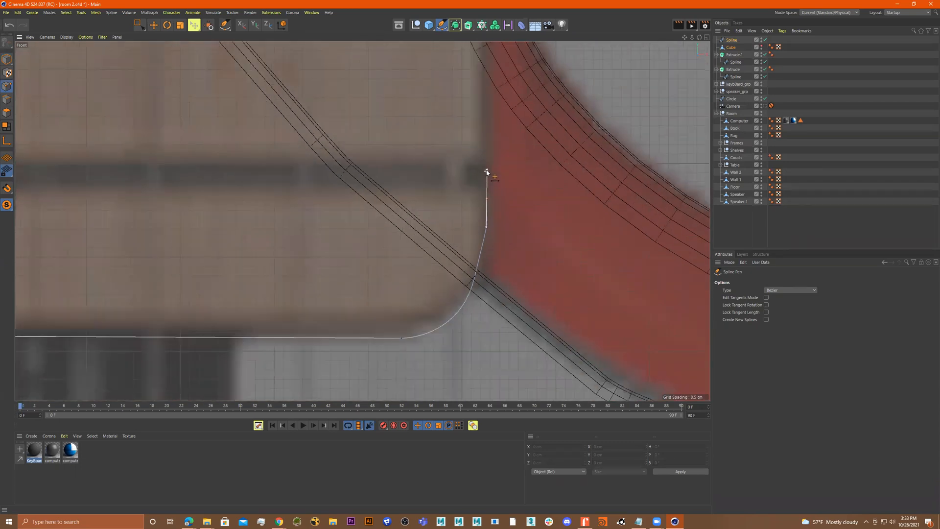
pyautogui.scroll(-8, 493, 136)
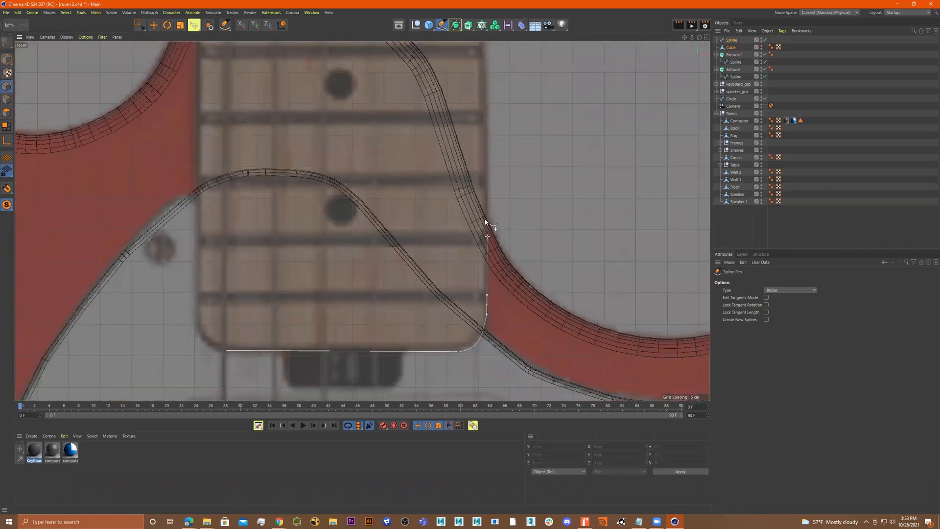
# Trace the neck's right edge up to the base of the headstock
pyautogui.keyDown('alt'); pyautogui.moveTo(485, 116); pyautogui.dragTo(474, 375, button='middle'); pyautogui.keyUp('alt')
pyautogui.keyDown('alt'); pyautogui.moveTo(471, 97); pyautogui.dragTo(474, 273, button='middle'); pyautogui.keyUp('alt')
pyautogui.keyDown('alt'); pyautogui.moveTo(471, 107); pyautogui.dragTo(463, 303, button='middle'); pyautogui.keyUp('alt')
pyautogui.keyDown('alt'); pyautogui.moveTo(462, 132); pyautogui.dragTo(456, 361, button='middle'); pyautogui.keyUp('alt')
pyautogui.keyDown('alt'); pyautogui.moveTo(442, 91); pyautogui.dragTo(444, 210, button='middle'); pyautogui.keyUp('alt')
pyautogui.scroll(6, 443, 211)
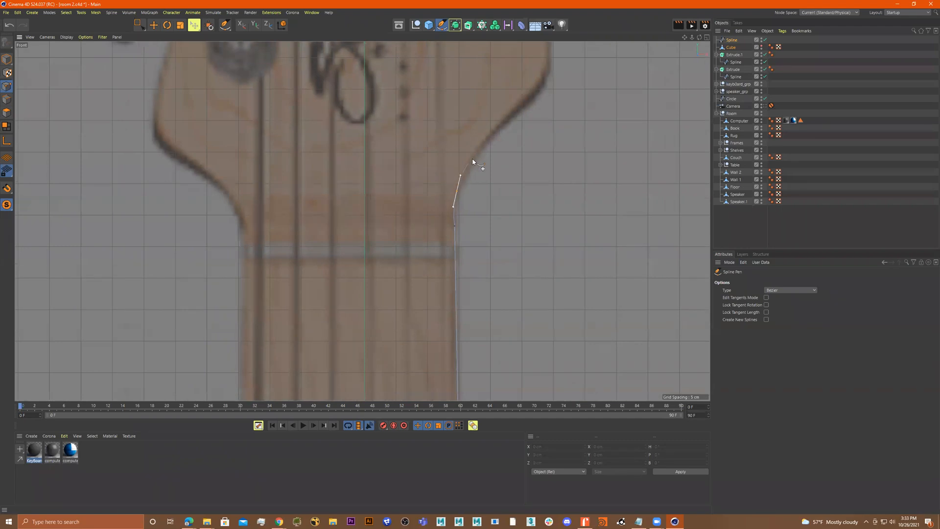
pyautogui.keyDown('alt'); pyautogui.moveTo(475, 167); pyautogui.dragTo(467, 204, button='middle'); pyautogui.keyUp('alt')
pyautogui.click(479, 175)
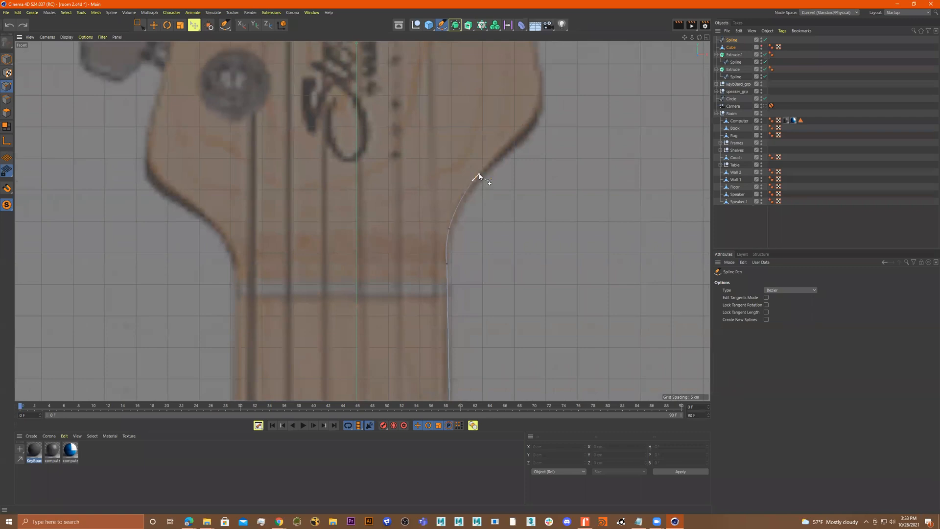
# Continue the spline with Bezier points along the headstock's lower right flank
pyautogui.keyDown('alt'); pyautogui.moveTo(502, 163); pyautogui.dragTo(460, 308, button='middle'); pyautogui.keyUp('alt')
pyautogui.click(476, 283)
pyautogui.moveTo(501, 251); pyautogui.dragTo(500, 234)
pyautogui.moveTo(492, 186); pyautogui.dragTo(491, 182)
pyautogui.keyDown('alt'); pyautogui.moveTo(491, 181); pyautogui.dragTo(500, 305, button='middle'); pyautogui.keyUp('alt')
pyautogui.click(491, 279)
pyautogui.moveTo(490, 280); pyautogui.dragTo(489, 276)
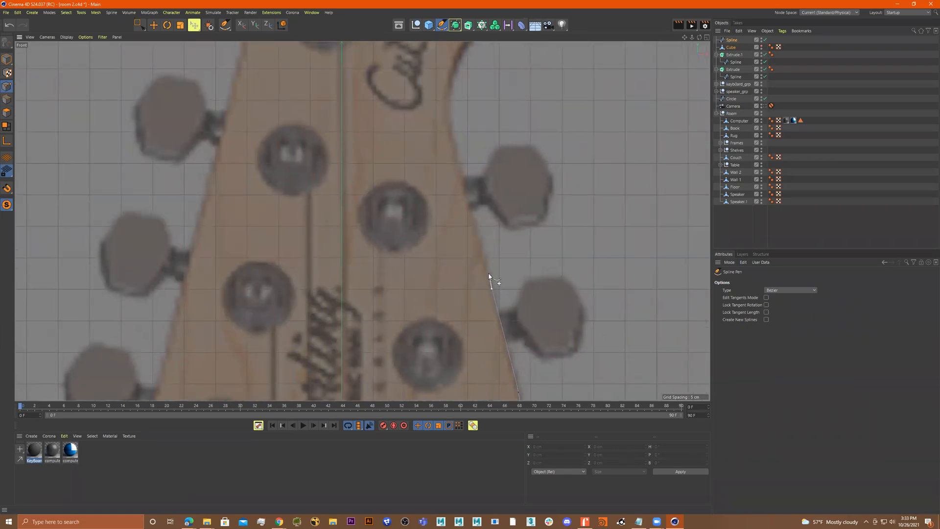
# Trace the headstock's right edge up past the logo with curved points
pyautogui.moveTo(470, 210); pyautogui.dragTo(465, 193)
pyautogui.keyDown('alt'); pyautogui.moveTo(469, 281); pyautogui.dragTo(468, 287, button='middle'); pyautogui.keyUp('alt')
pyautogui.moveTo(465, 271); pyautogui.dragTo(462, 260)
pyautogui.click(460, 223)
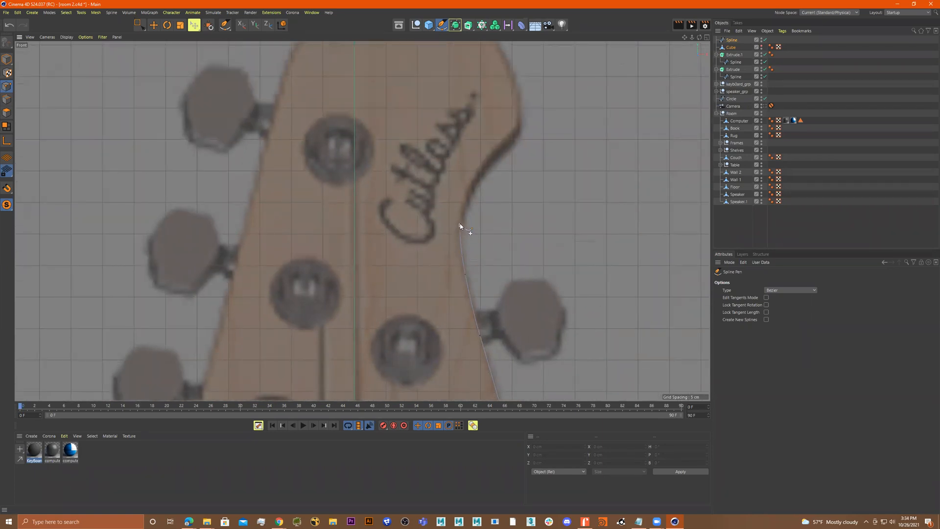
pyautogui.keyDown('alt'); pyautogui.moveTo(459, 216); pyautogui.dragTo(458, 289, button='middle'); pyautogui.keyUp('alt')
pyautogui.moveTo(466, 269); pyautogui.dragTo(496, 232)
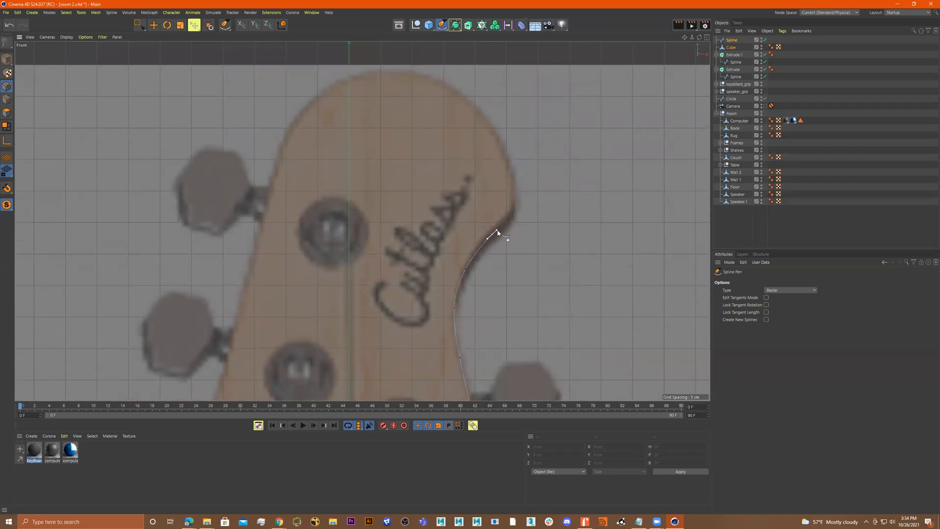
# Trace the rounded top of the headstock around to its left side
pyautogui.keyDown('alt'); pyautogui.moveTo(497, 233); pyautogui.dragTo(504, 309, button='middle'); pyautogui.keyUp('alt')
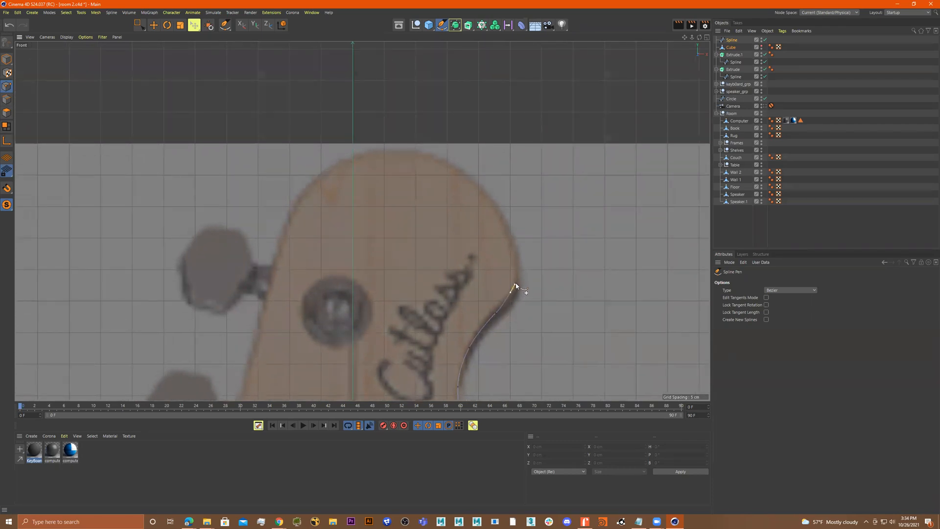
pyautogui.click(514, 288)
pyautogui.moveTo(512, 247); pyautogui.dragTo(516, 259)
pyautogui.keyDown('alt'); pyautogui.moveTo(515, 261); pyautogui.dragTo(560, 331, button='middle'); pyautogui.keyUp('alt')
pyautogui.moveTo(538, 298); pyautogui.dragTo(352, 296)
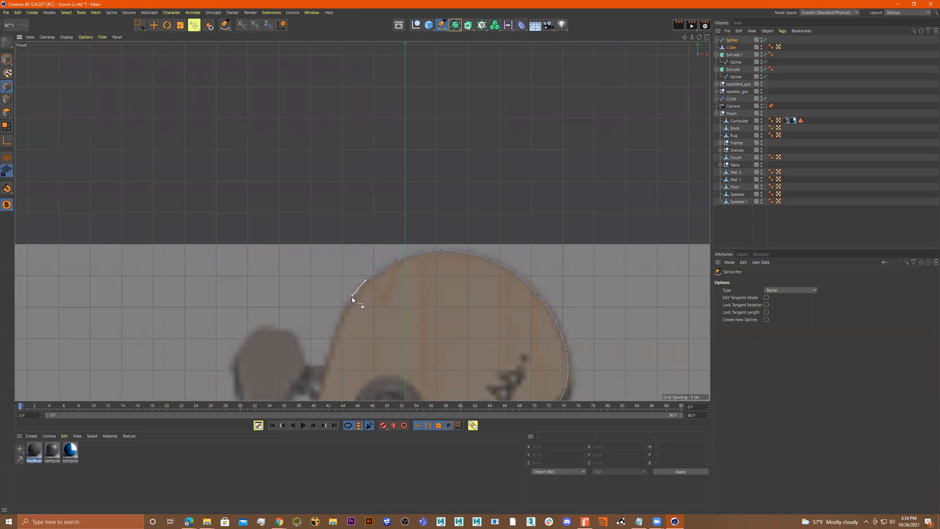
pyautogui.keyDown('alt'); pyautogui.moveTo(357, 307); pyautogui.dragTo(435, 228, button='middle'); pyautogui.keyUp('alt')
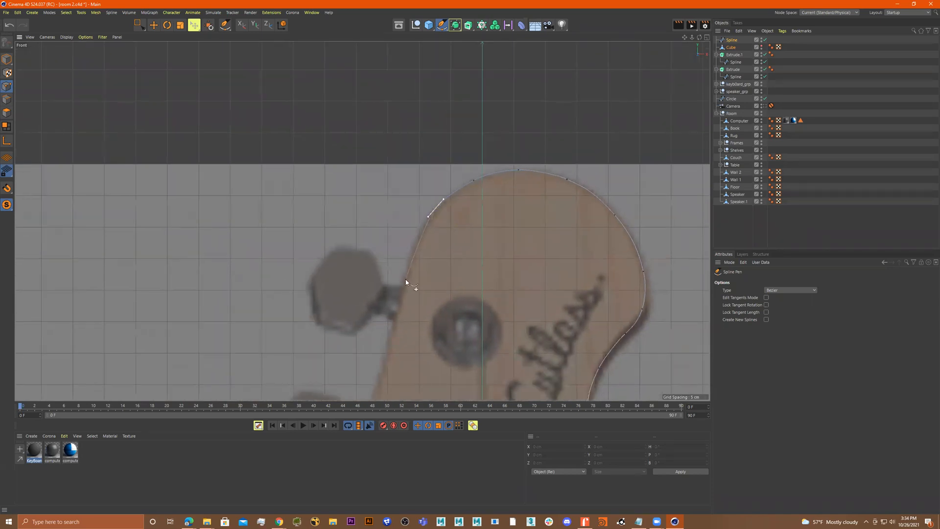
# Trace the headstock's straight left edge down past the tuners
pyautogui.moveTo(405, 286); pyautogui.dragTo(398, 315)
pyautogui.moveTo(388, 350); pyautogui.dragTo(385, 367)
pyautogui.moveTo(384, 368); pyautogui.dragTo(433, 243, button='middle')
pyautogui.moveTo(417, 272); pyautogui.dragTo(414, 285)
pyautogui.moveTo(410, 337); pyautogui.dragTo(447, 265, button='middle')
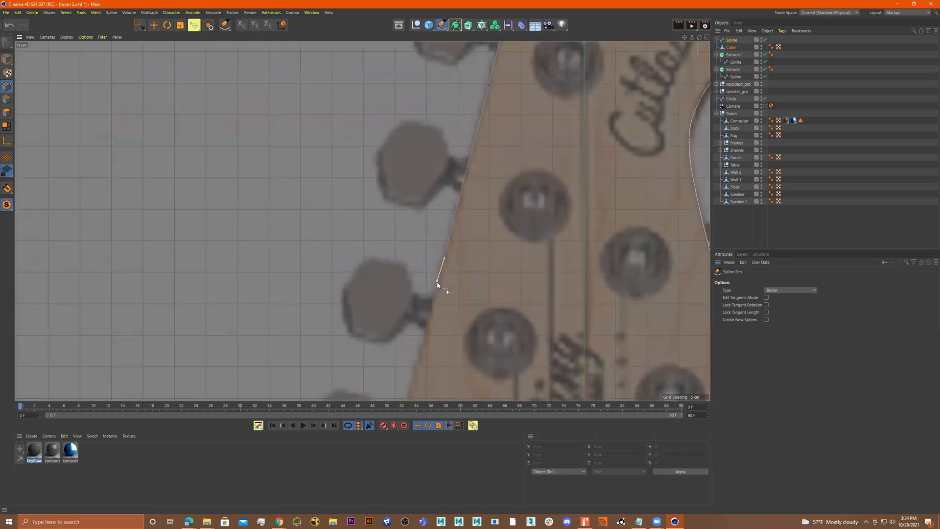
pyautogui.moveTo(432, 334); pyautogui.dragTo(451, 226, button='middle')
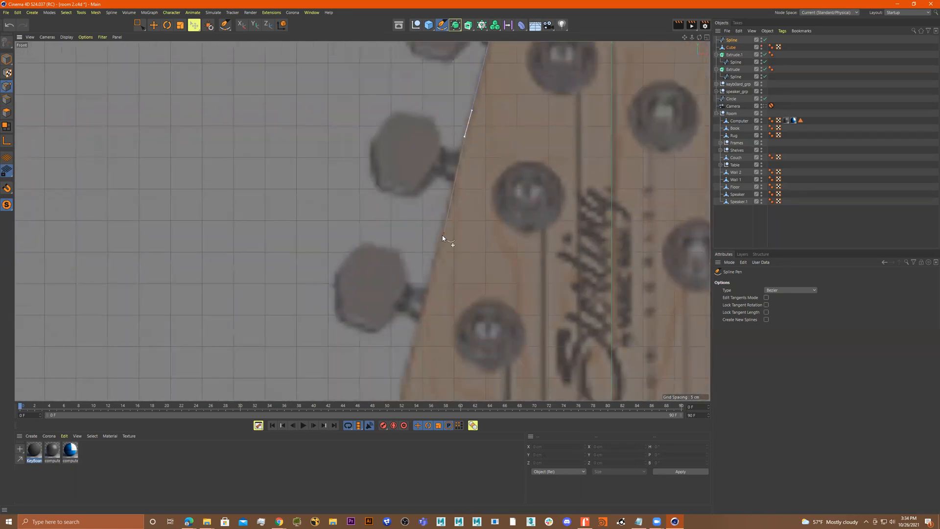
pyautogui.moveTo(440, 234); pyautogui.dragTo(434, 259)
pyautogui.moveTo(435, 300); pyautogui.dragTo(447, 206, button='middle')
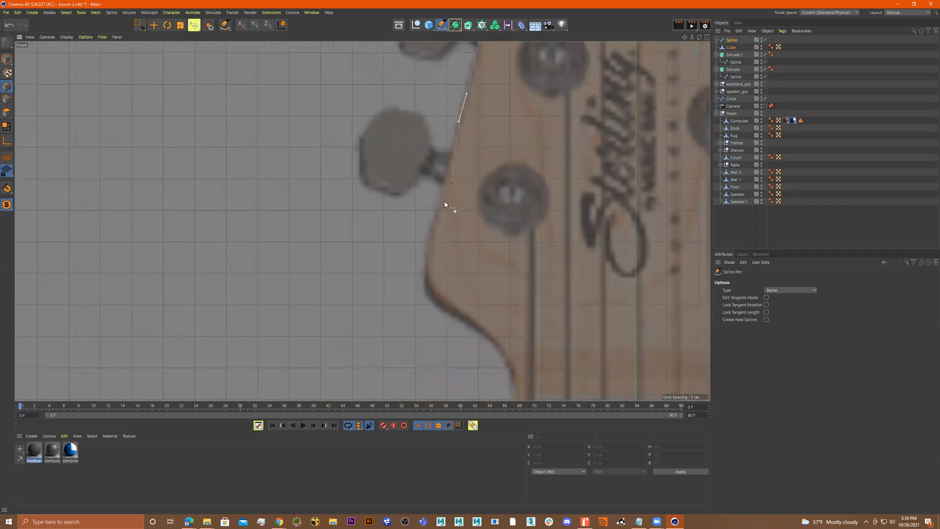
pyautogui.moveTo(440, 213); pyautogui.dragTo(438, 222)
pyautogui.moveTo(429, 255); pyautogui.dragTo(430, 262)
pyautogui.hotkey('ctrl', 'z')
pyautogui.hotkey('ctrl', 'z')
# Trace the lower left curve of the headstock into the neck's left edge
pyautogui.click(437, 205)
pyautogui.moveTo(430, 238); pyautogui.dragTo(430, 244)
pyautogui.moveTo(430, 278); pyautogui.dragTo(435, 298)
pyautogui.moveTo(466, 318); pyautogui.dragTo(508, 351)
pyautogui.keyDown('alt'); pyautogui.moveTo(507, 351); pyautogui.dragTo(510, 216, button='middle'); pyautogui.keyUp('alt')
pyautogui.moveTo(524, 248); pyautogui.dragTo(523, 260)
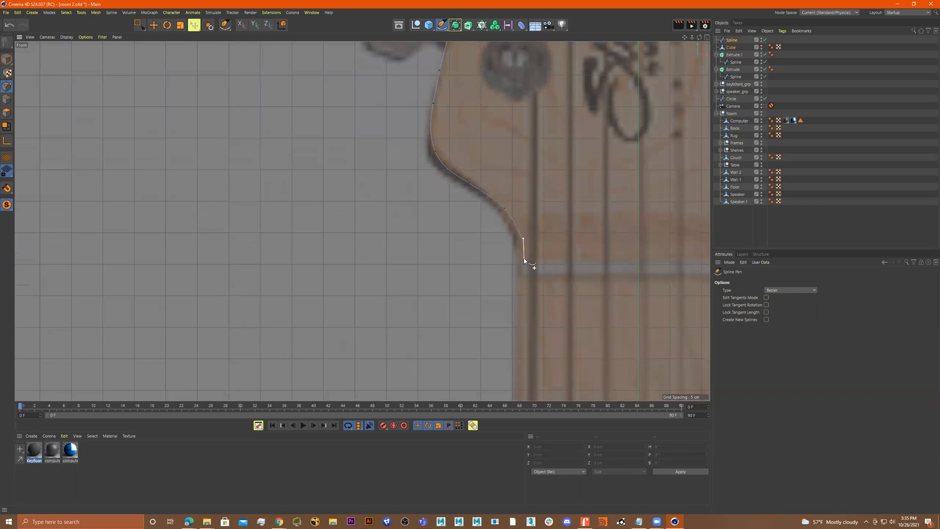
# Trace the neck's left edge down to the heel near the spline's start
pyautogui.click(522, 320)
pyautogui.scroll(-4, 525, 331)
pyautogui.keyDown('alt'); pyautogui.moveTo(525, 330); pyautogui.dragTo(508, 162, button='middle'); pyautogui.keyUp('alt')
pyautogui.scroll(-4, 508, 240)
pyautogui.moveTo(509, 278)
pyautogui.keyDown('alt'); pyautogui.mouseDown(button='middle')
pyautogui.moveTo(504, 42)
pyautogui.moveTo(505, 57)
pyautogui.mouseUp(button='middle'); pyautogui.keyUp('alt')
pyautogui.keyDown('alt'); pyautogui.moveTo(509, 227); pyautogui.dragTo(511, 45, button='middle'); pyautogui.keyUp('alt')
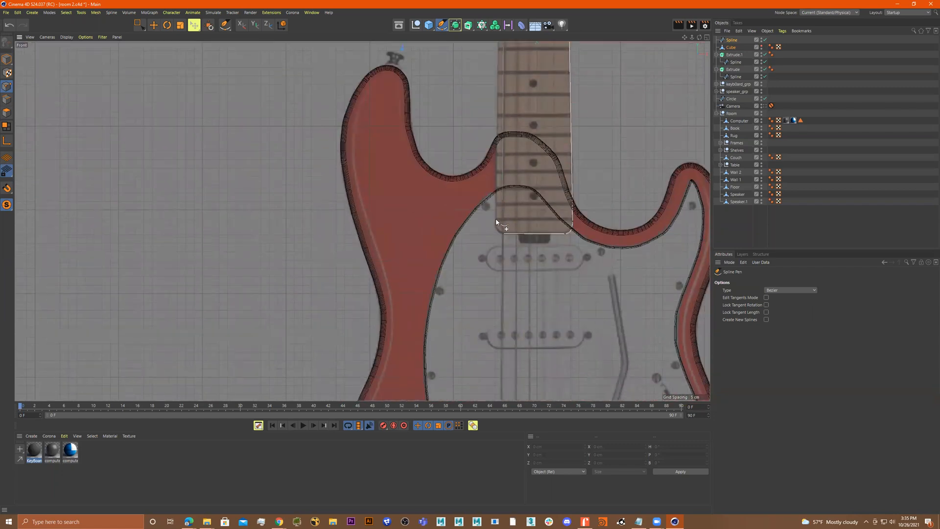
pyautogui.scroll(10, 496, 222)
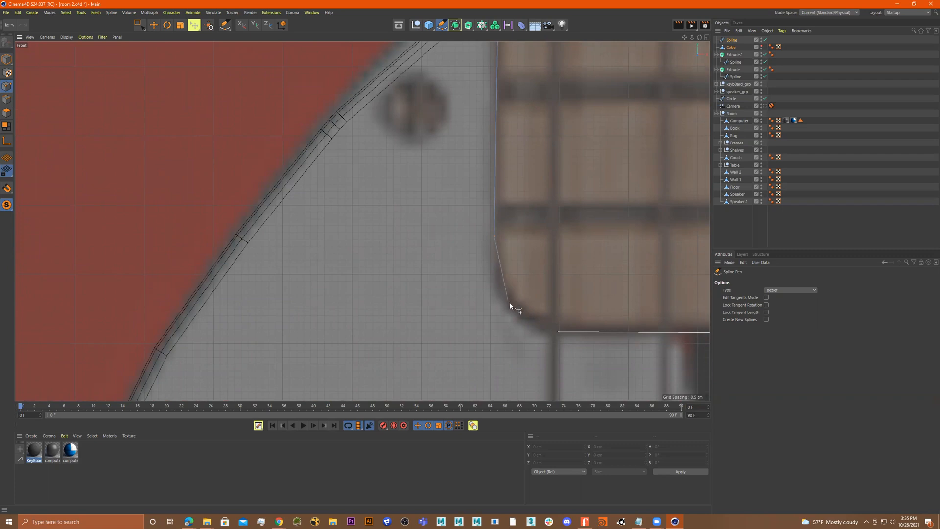
# Place the final point on the neck heel's lower curve and close the spline at its starting point
pyautogui.moveTo(512, 310); pyautogui.dragTo(530, 321)
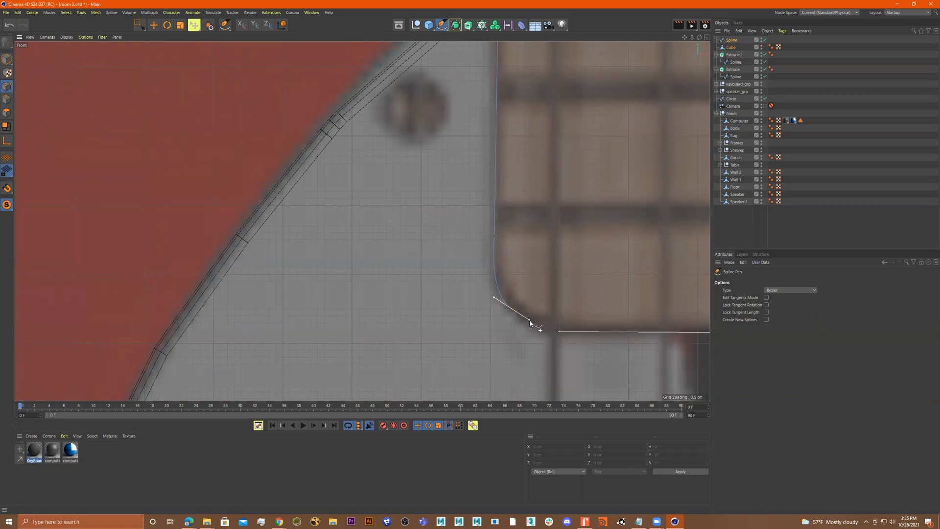
pyautogui.click(557, 334)
pyautogui.scroll(5, 558, 332)
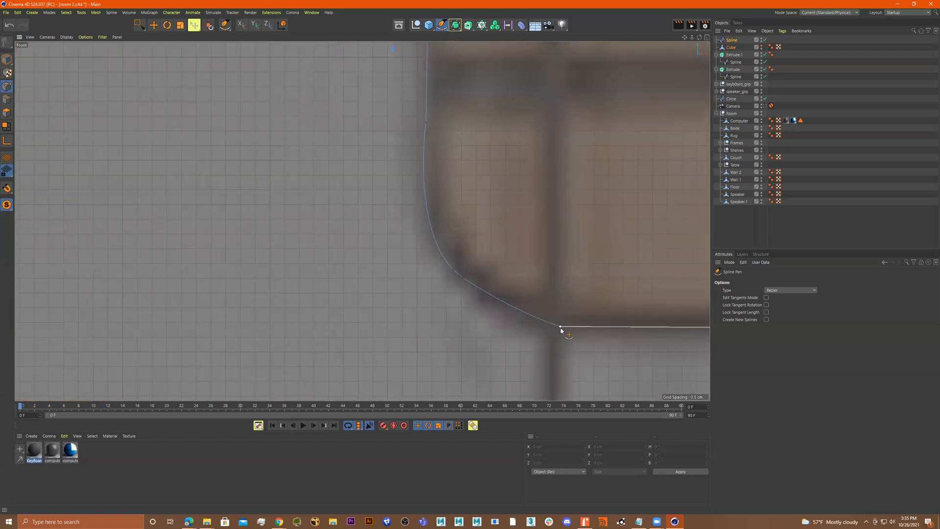
pyautogui.hotkey('ctrl', 'z')
pyautogui.scroll(2, 554, 327)
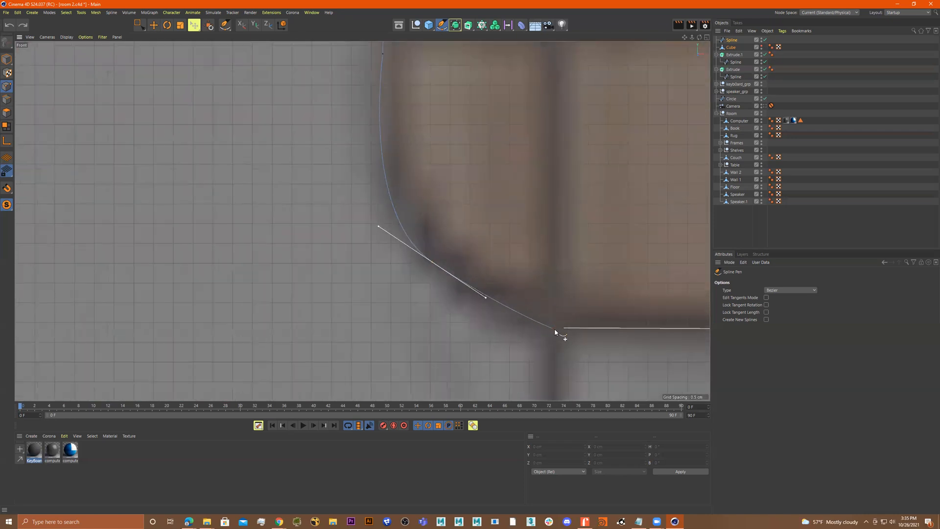
pyautogui.click(563, 333)
pyautogui.scroll(10, 564, 330)
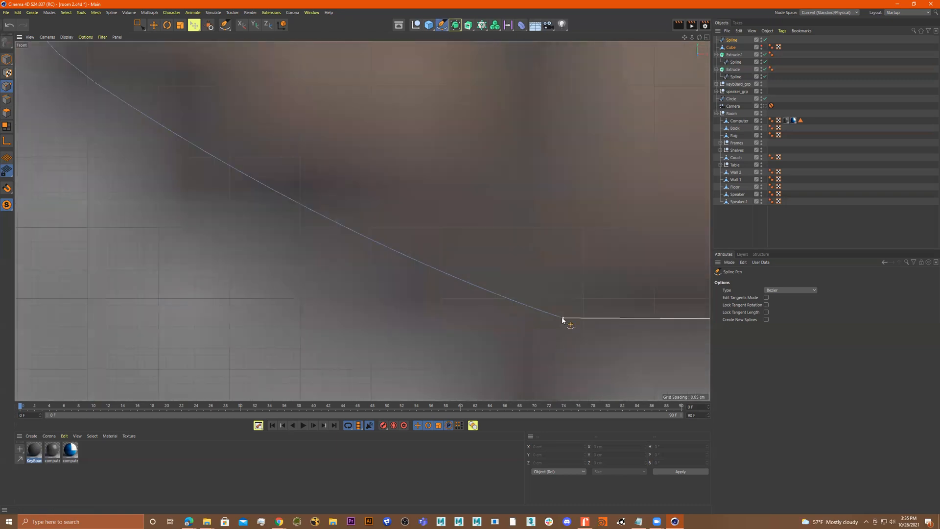
pyautogui.scroll(-10, 477, 324)
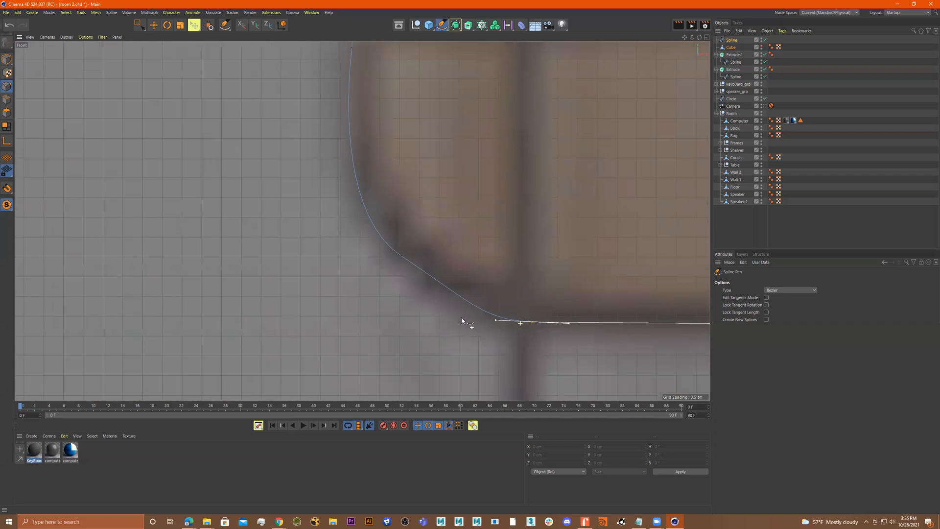
pyautogui.moveTo(495, 321); pyautogui.dragTo(520, 325)
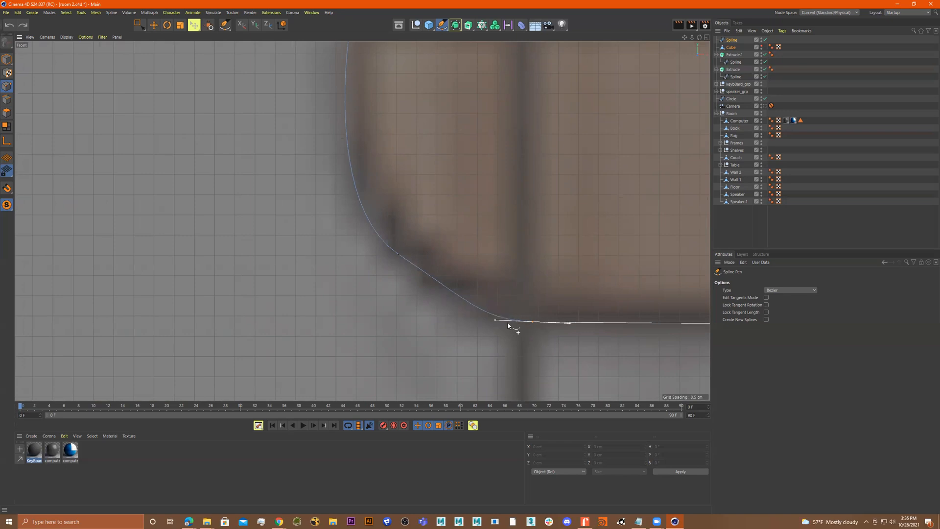
# Adjust the tangent of the heel's corner point so the curve follows the reference
pyautogui.click(399, 254)
pyautogui.moveTo(399, 256); pyautogui.dragTo(399, 262)
pyautogui.moveTo(452, 297); pyautogui.dragTo(405, 268)
pyautogui.scroll(-8, 487, 299)
pyautogui.scroll(-10, 524, 238)
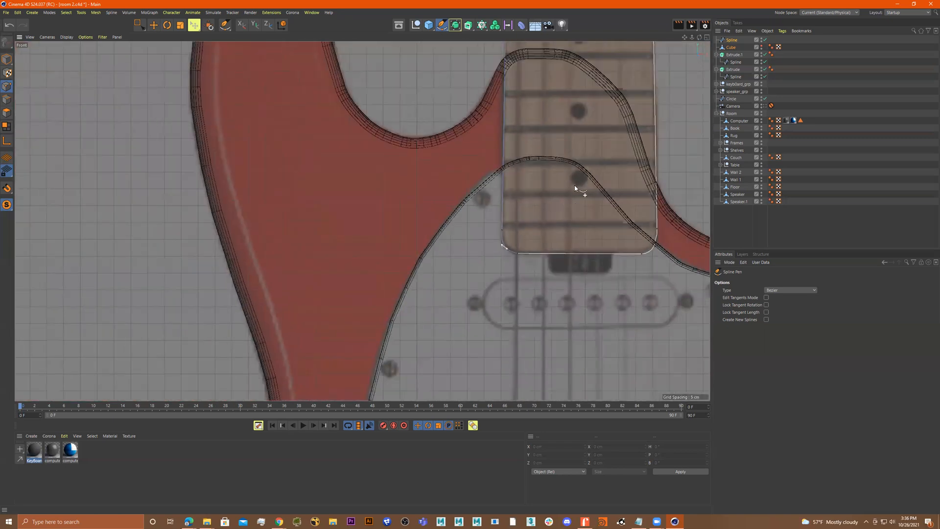
pyautogui.scroll(-3, 539, 230)
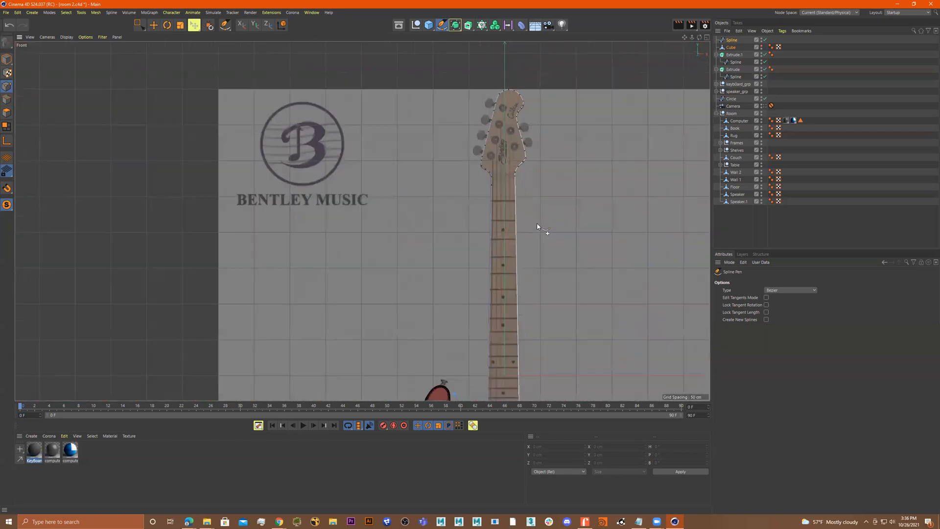
# Place the neck spline inside a new Extrude object in the perspective view
pyautogui.middleClick(548, 217)
pyautogui.middleClick(300, 146)
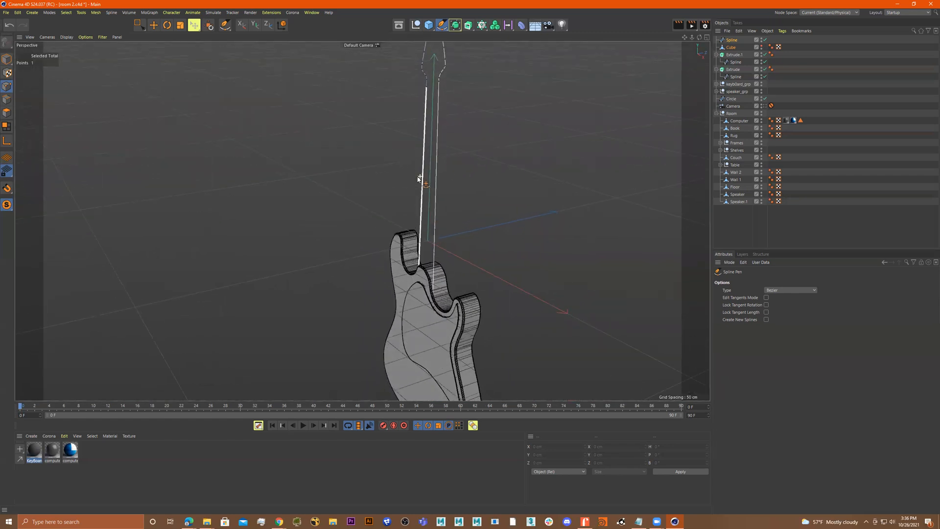
pyautogui.click(467, 25)
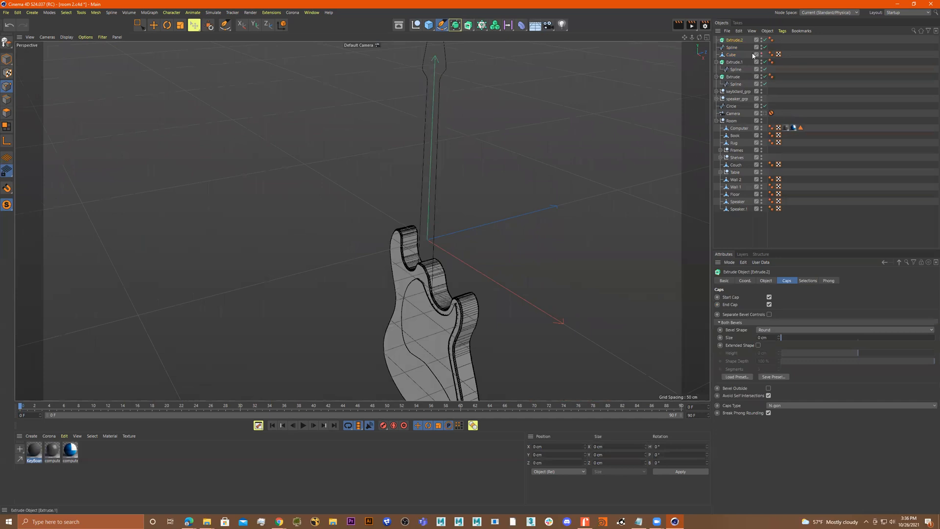
pyautogui.moveTo(731, 47); pyautogui.dragTo(733, 40)
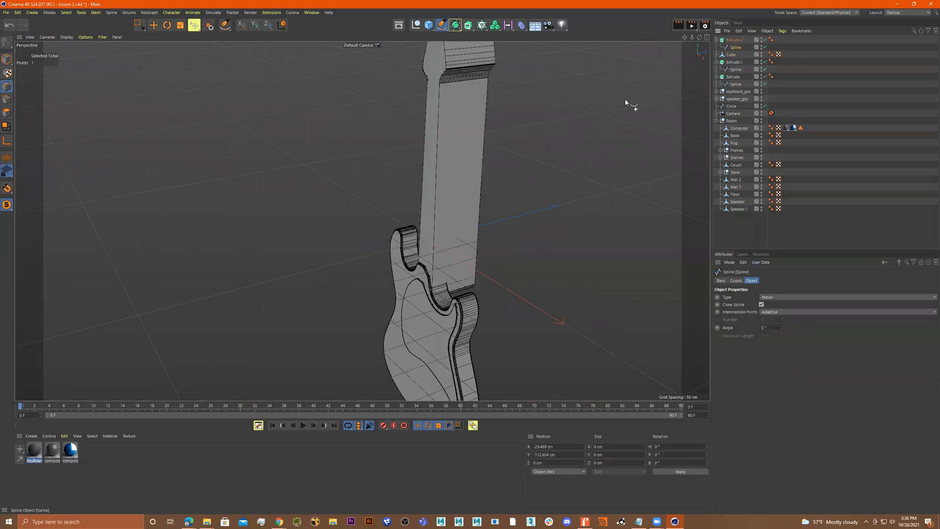
# Set the neck extrusion's rounded cap bevel size to about 6.31 cm
pyautogui.keyDown('alt'); pyautogui.moveTo(543, 152); pyautogui.dragTo(529, 151); pyautogui.keyUp('alt')
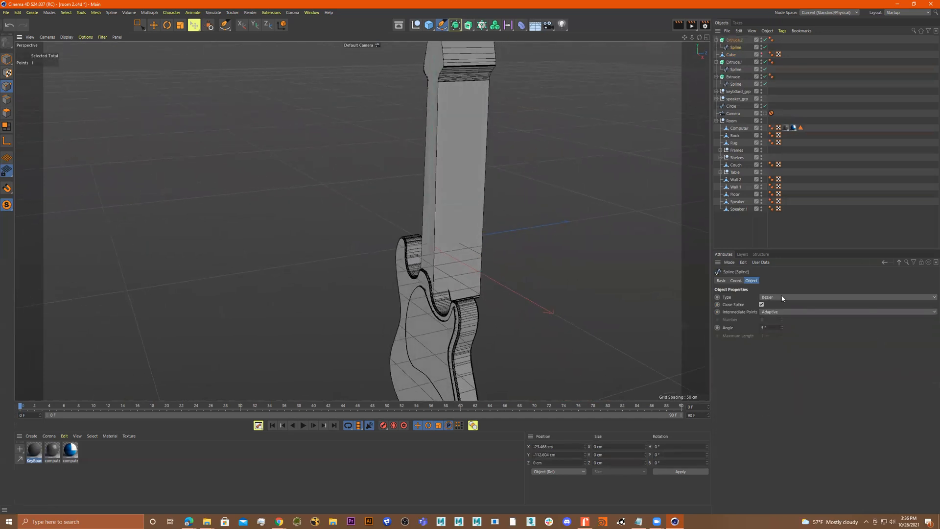
pyautogui.click(736, 41)
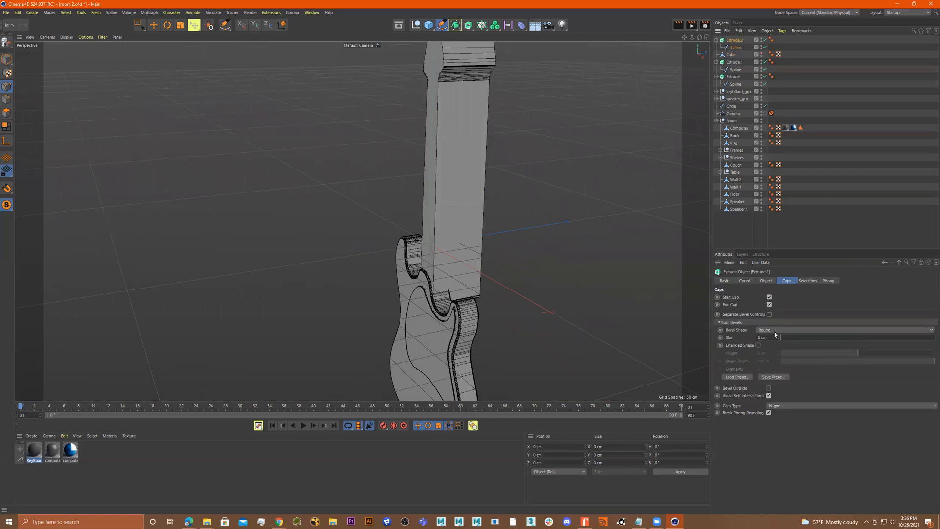
pyautogui.moveTo(782, 337); pyautogui.dragTo(791, 337)
pyautogui.keyDown('alt'); pyautogui.moveTo(536, 173); pyautogui.dragTo(520, 256, button='middle'); pyautogui.keyUp('alt')
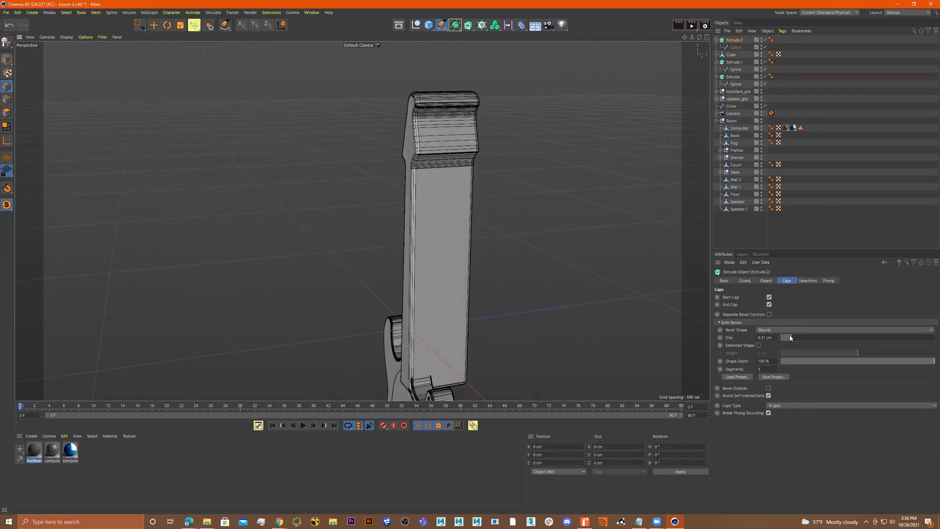
# Set the neck extrusion's offset to 11 cm
pyautogui.click(761, 281)
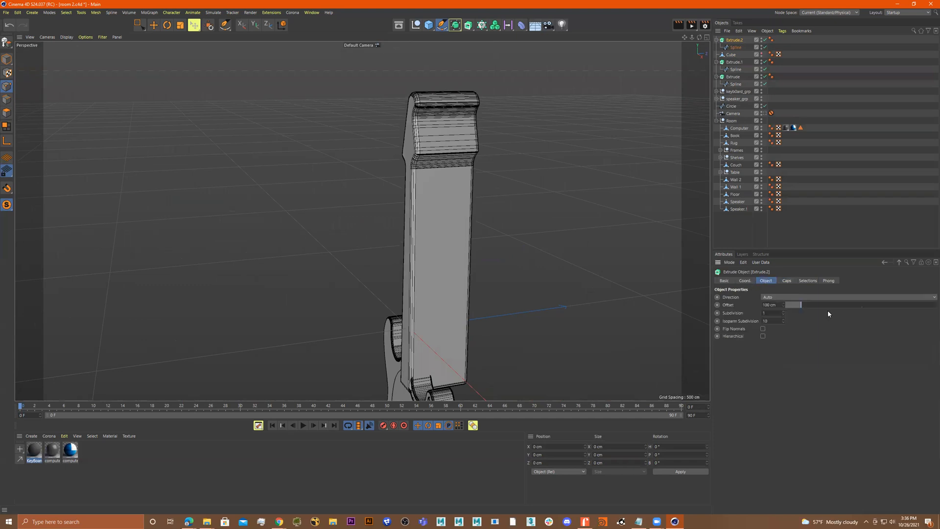
pyautogui.moveTo(801, 304); pyautogui.dragTo(788, 304)
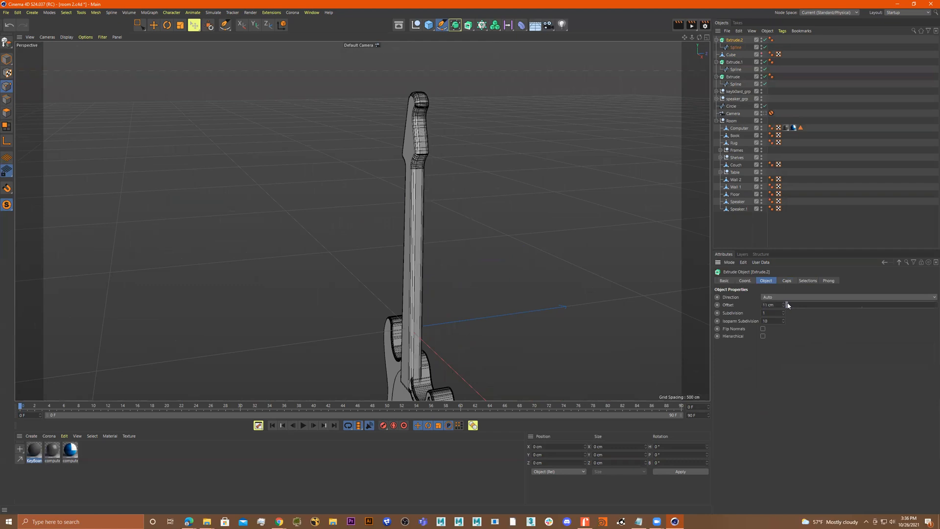
# Scale and reposition the neck extrusion so it sits into the guitar body
pyautogui.click(6, 59)
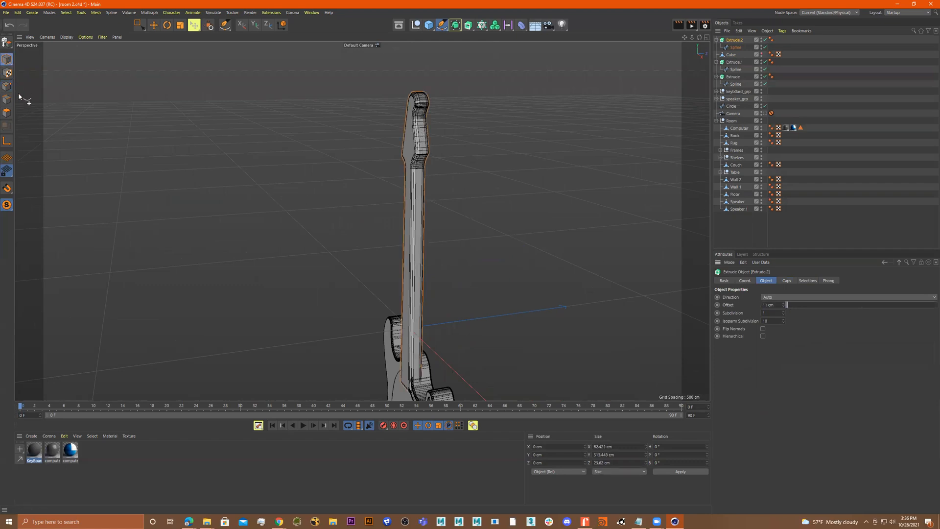
pyautogui.click(6, 86)
pyautogui.press('0')
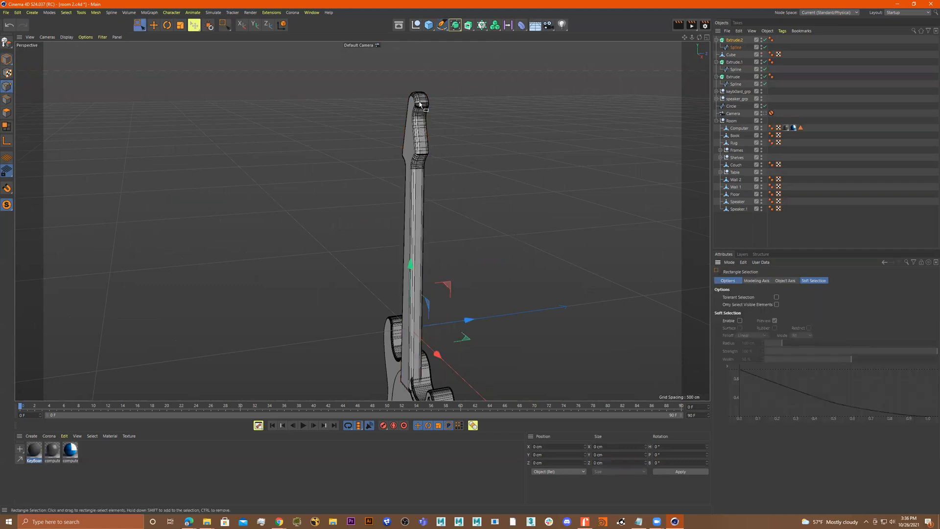
pyautogui.click(732, 41)
pyautogui.keyDown('alt'); pyautogui.moveTo(474, 105); pyautogui.dragTo(441, 124); pyautogui.keyUp('alt')
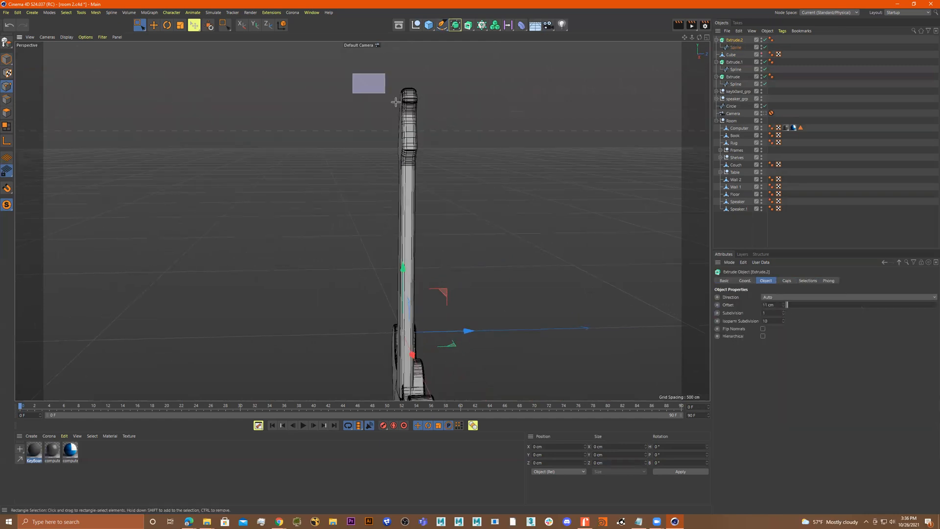
pyautogui.keyDown('alt'); pyautogui.moveTo(451, 166); pyautogui.dragTo(475, 180); pyautogui.keyUp('alt')
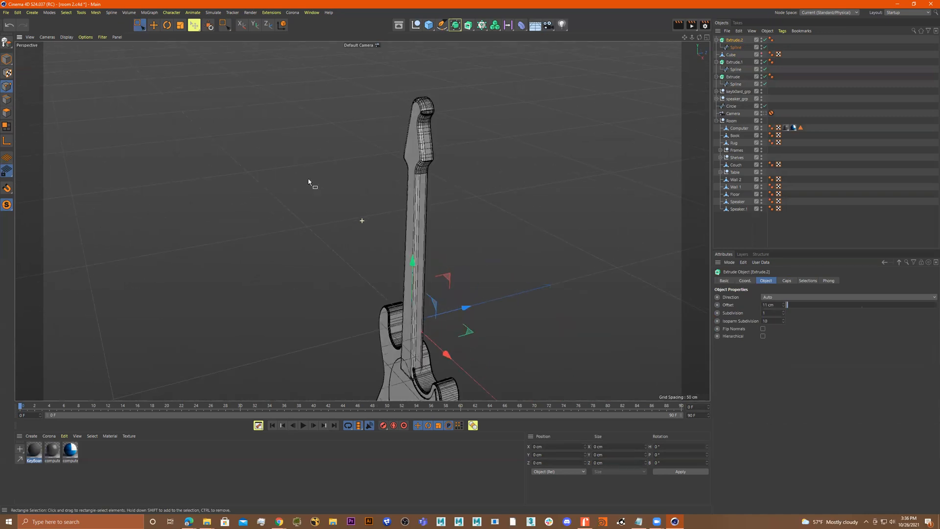
pyautogui.click(7, 59)
pyautogui.moveTo(465, 307); pyautogui.dragTo(486, 291)
pyautogui.press('t')
pyautogui.keyDown('alt'); pyautogui.moveTo(486, 291); pyautogui.dragTo(462, 215, button='middle'); pyautogui.keyUp('alt')
pyautogui.keyDown('alt'); pyautogui.moveTo(462, 215); pyautogui.dragTo(316, 229); pyautogui.keyUp('alt')
pyautogui.moveTo(469, 236); pyautogui.dragTo(448, 248)
pyautogui.press('e')
pyautogui.keyDown('alt'); pyautogui.moveTo(415, 248); pyautogui.dragTo(523, 245, button='right'); pyautogui.keyUp('alt')
pyautogui.keyDown('alt'); pyautogui.moveTo(522, 248); pyautogui.dragTo(438, 269); pyautogui.keyUp('alt')
pyautogui.scroll(-4, 449, 206)
pyautogui.keyDown('alt'); pyautogui.moveTo(473, 259); pyautogui.dragTo(338, 260, button='right'); pyautogui.keyUp('alt')
pyautogui.keyDown('alt'); pyautogui.moveTo(472, 256); pyautogui.dragTo(484, 287); pyautogui.keyUp('alt')
pyautogui.keyDown('alt'); pyautogui.moveTo(484, 286); pyautogui.dragTo(405, 288, button='middle'); pyautogui.keyUp('alt')
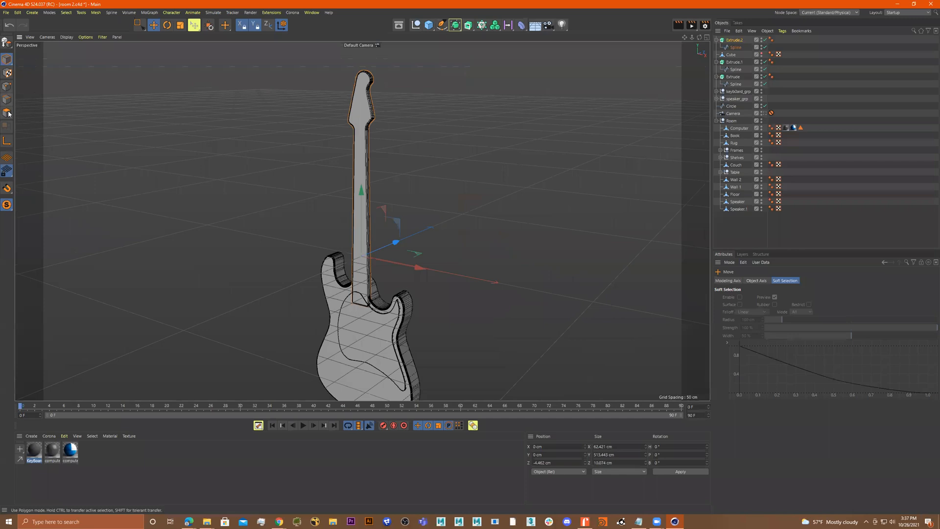
# Add a cube and resize it into a thin bar about 42.6 × 2.2 × 3.6 cm
pyautogui.click(429, 26)
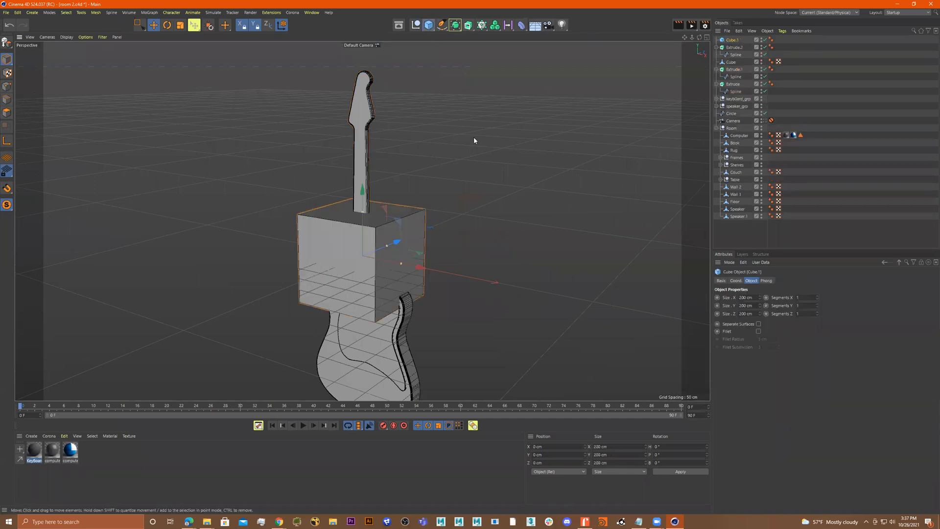
pyautogui.keyDown('alt'); pyautogui.moveTo(371, 244); pyautogui.dragTo(410, 252, button='right'); pyautogui.keyUp('alt')
pyautogui.moveTo(413, 249); pyautogui.dragTo(409, 249)
pyautogui.moveTo(376, 195); pyautogui.dragTo(348, 270)
pyautogui.keyDown('alt'); pyautogui.moveTo(419, 250); pyautogui.dragTo(489, 250, button='right'); pyautogui.keyUp('alt')
pyautogui.moveTo(406, 248); pyautogui.dragTo(359, 259)
pyautogui.moveTo(379, 328); pyautogui.dragTo(332, 282)
pyautogui.moveTo(364, 256); pyautogui.dragTo(330, 263)
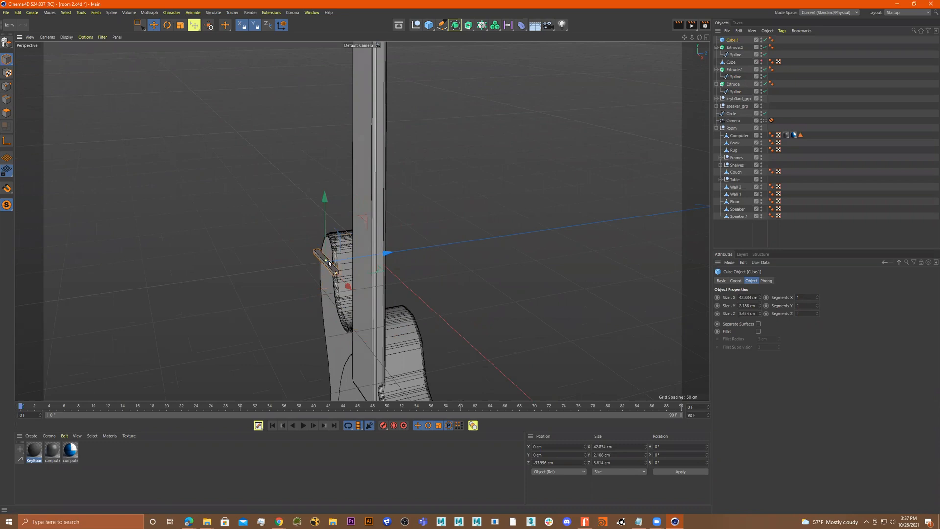
# Position the bar across the lower end of the neck in the front view
pyautogui.press('s')
pyautogui.keyDown('alt'); pyautogui.moveTo(342, 269); pyautogui.dragTo(454, 256); pyautogui.keyUp('alt')
pyautogui.middleClick(454, 256)
pyautogui.middleClick(576, 322)
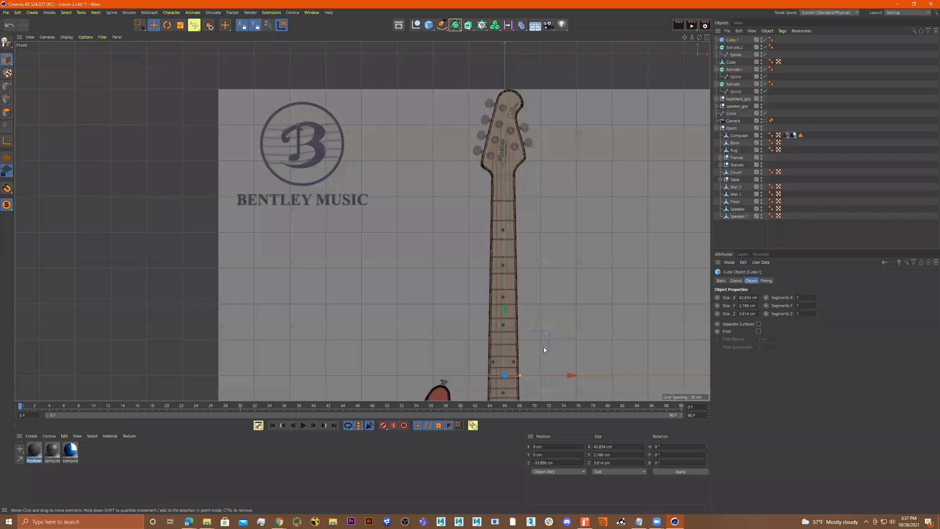
pyautogui.keyDown('alt'); pyautogui.moveTo(543, 349); pyautogui.dragTo(494, 285, button='middle'); pyautogui.keyUp('alt')
pyautogui.scroll(10, 473, 293)
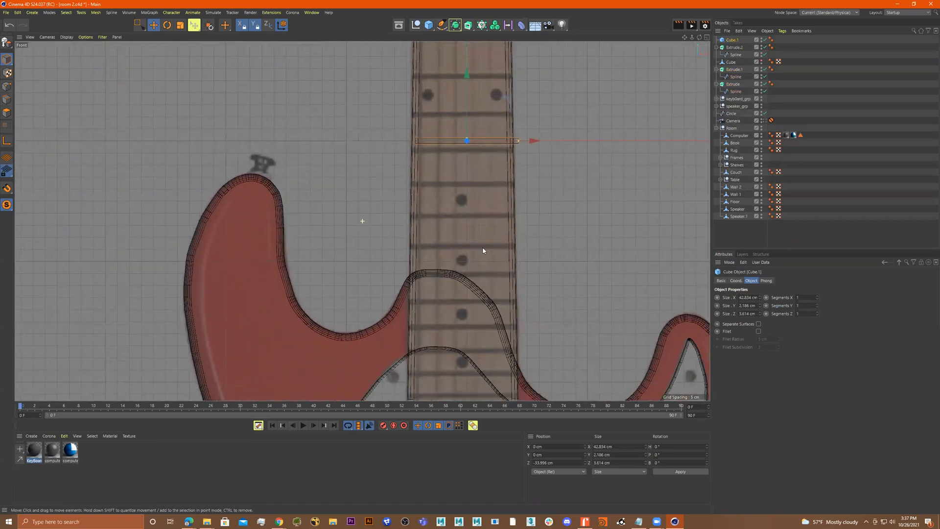
pyautogui.moveTo(445, 125); pyautogui.dragTo(444, 272)
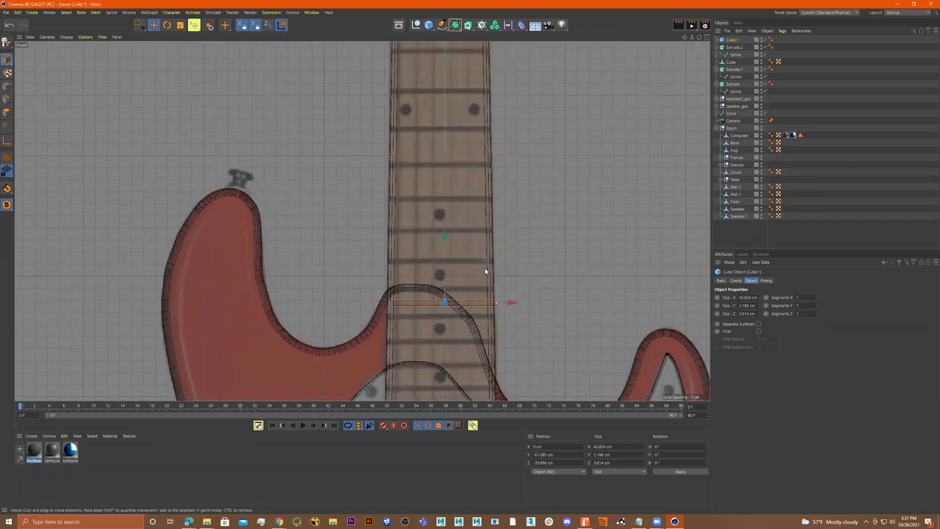
pyautogui.keyDown('alt'); pyautogui.moveTo(442, 254); pyautogui.dragTo(430, 113, button='middle'); pyautogui.keyUp('alt')
pyautogui.moveTo(425, 215); pyautogui.dragTo(424, 219)
pyautogui.scroll(10, 425, 220)
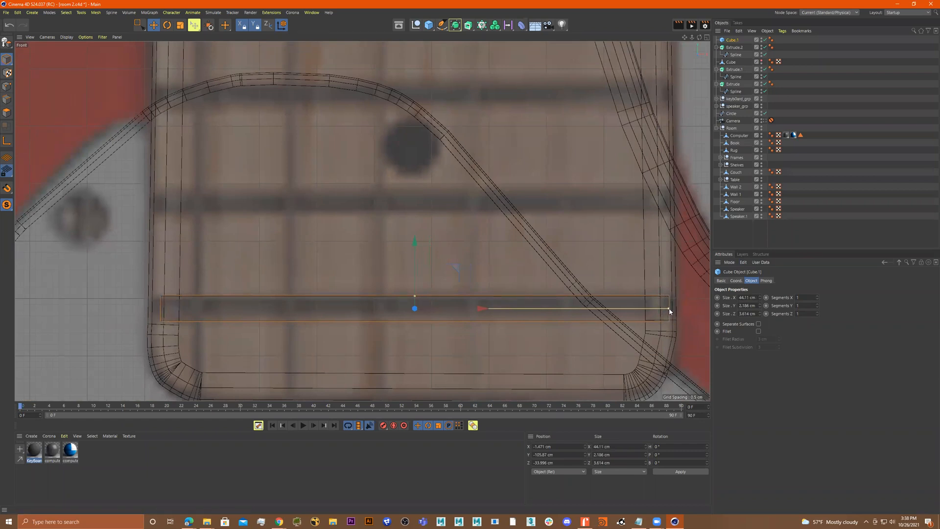
# Widen the bar to about 46 cm and enable Fillet with a radius of about 0.41 cm
pyautogui.moveTo(674, 310); pyautogui.dragTo(680, 311)
pyautogui.click(759, 332)
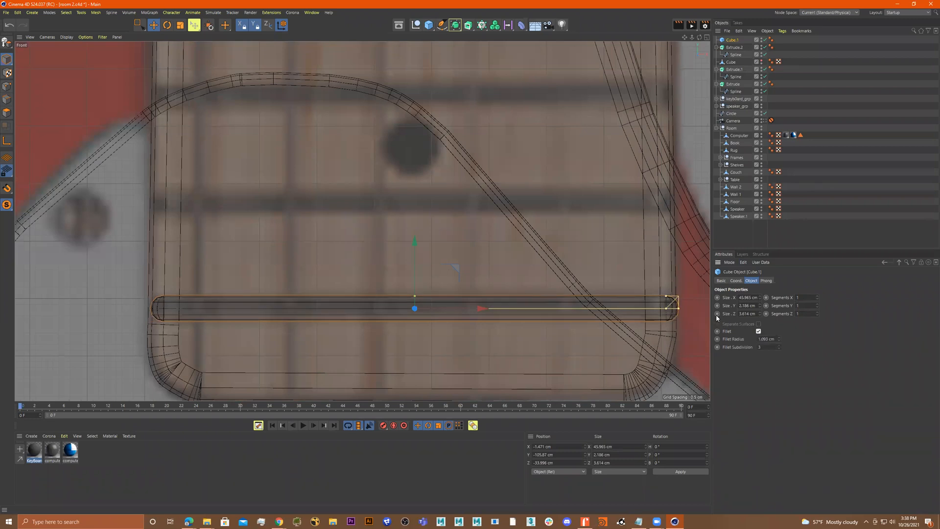
pyautogui.middleClick(604, 258)
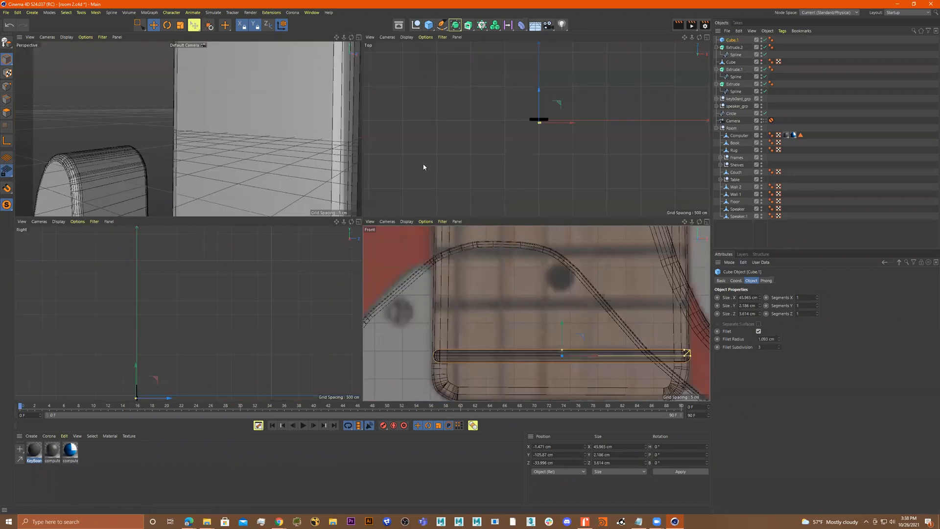
pyautogui.middleClick(286, 136)
pyautogui.press('s')
pyautogui.scroll(-4, 422, 225)
pyautogui.keyDown('alt'); pyautogui.moveTo(423, 227); pyautogui.dragTo(420, 257); pyautogui.keyUp('alt')
pyautogui.keyDown('alt'); pyautogui.moveTo(420, 257); pyautogui.dragTo(425, 259, button='right'); pyautogui.keyUp('alt')
pyautogui.moveTo(499, 280); pyautogui.dragTo(457, 249)
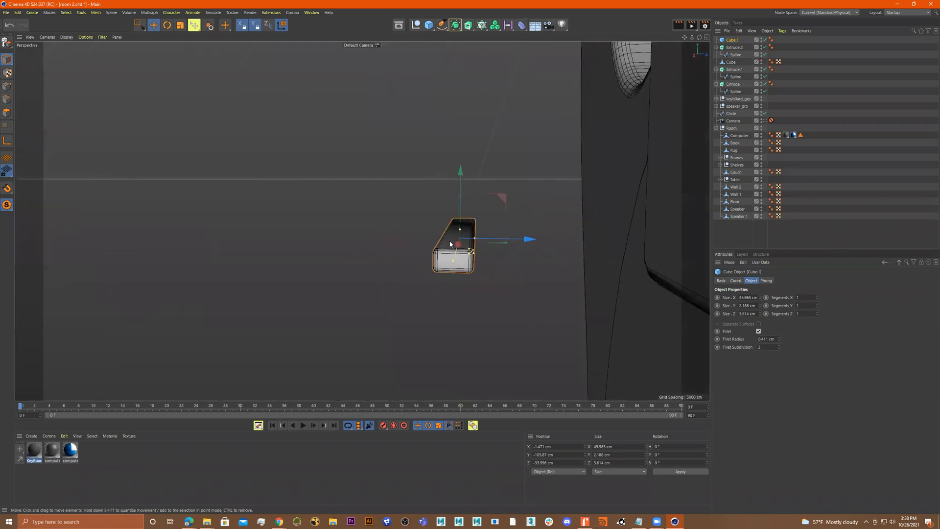
# Make the bar editable and delete the polygons selected around it
pyautogui.press('c')
pyautogui.click(7, 112)
pyautogui.press('0')
pyautogui.keyDown('alt'); pyautogui.moveTo(536, 185); pyautogui.dragTo(451, 294); pyautogui.keyUp('alt')
pyautogui.press('Delete')
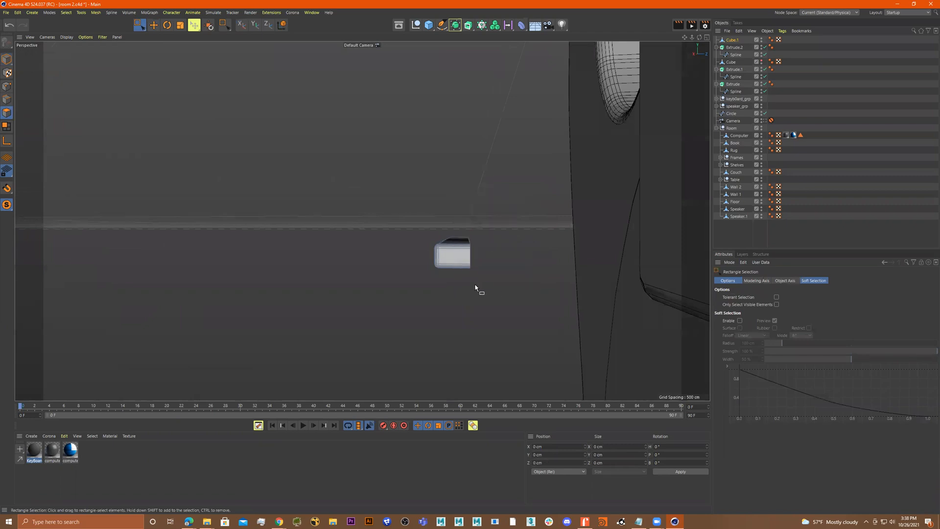
# Pull the bar's end points inward so the bar fits the neck's width, about 44.9 cm, in the front view
pyautogui.keyDown('alt'); pyautogui.moveTo(525, 271); pyautogui.dragTo(515, 265); pyautogui.keyUp('alt')
pyautogui.click(6, 60)
pyautogui.keyDown('alt'); pyautogui.moveTo(296, 207); pyautogui.dragTo(425, 252); pyautogui.keyUp('alt')
pyautogui.moveTo(399, 218); pyautogui.dragTo(507, 188)
pyautogui.keyDown('alt'); pyautogui.moveTo(503, 191); pyautogui.dragTo(548, 185); pyautogui.keyUp('alt')
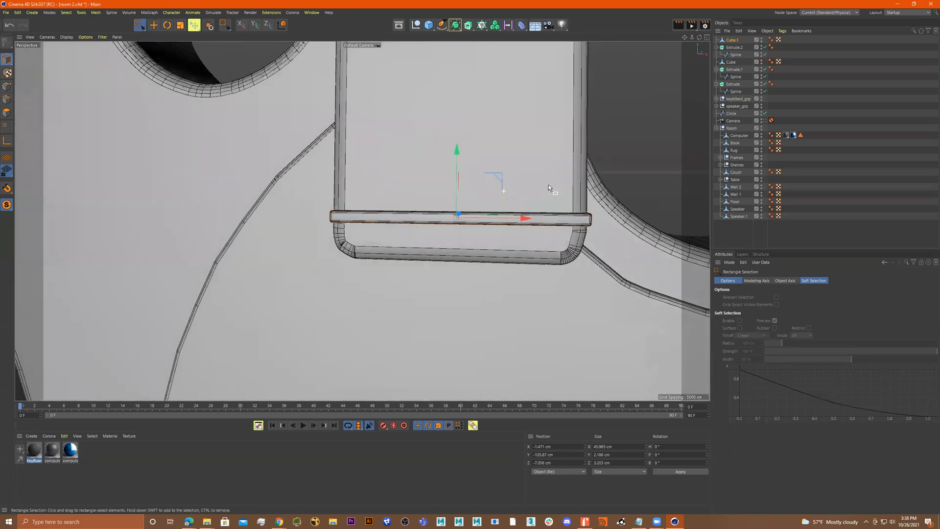
pyautogui.middleClick(605, 204)
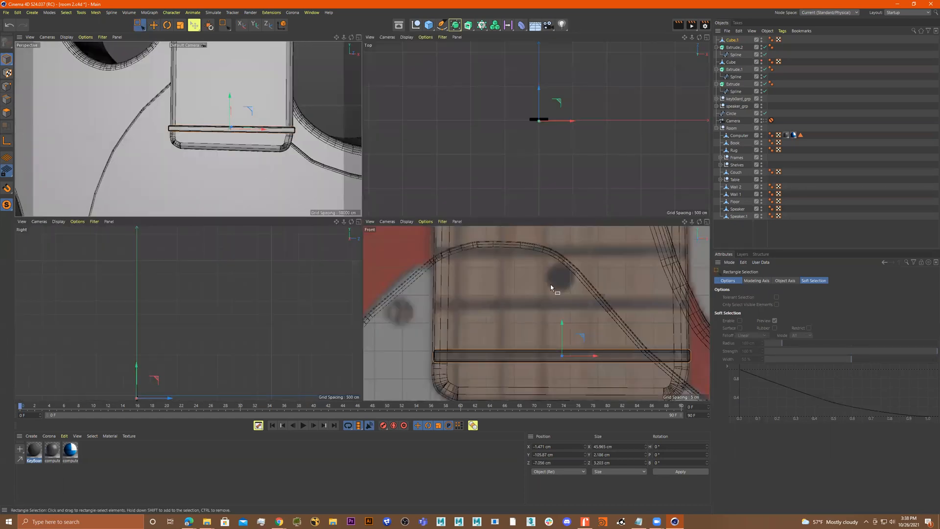
pyautogui.keyDown('alt'); pyautogui.moveTo(619, 323); pyautogui.dragTo(575, 312, button='middle'); pyautogui.keyUp('alt')
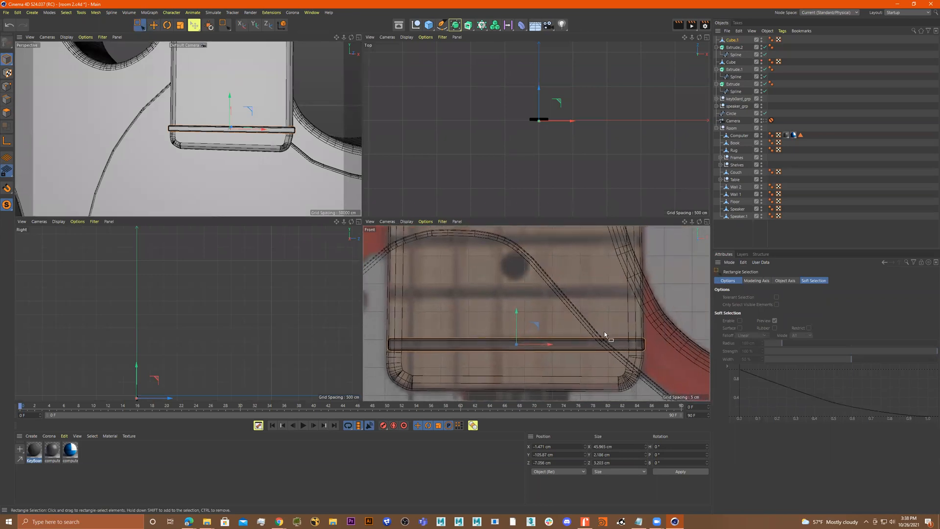
pyautogui.click(8, 89)
pyautogui.moveTo(661, 305); pyautogui.dragTo(670, 347)
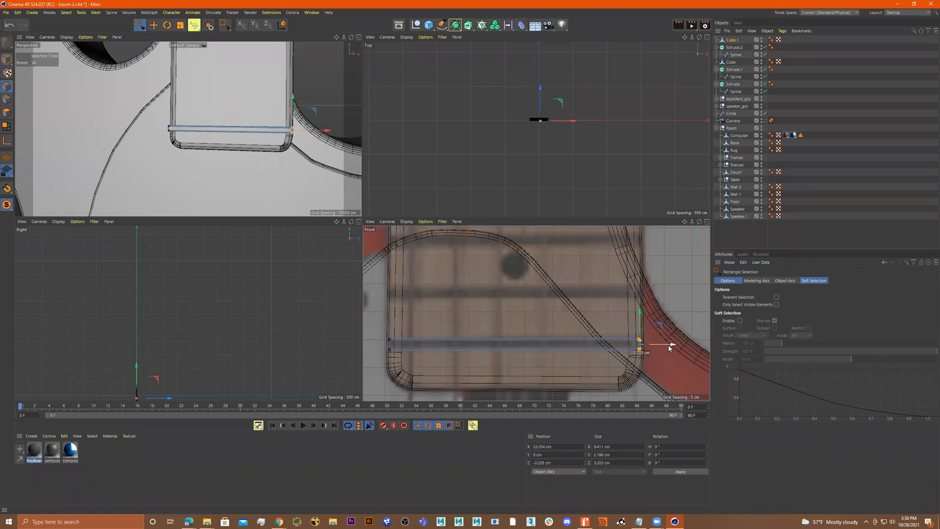
pyautogui.moveTo(420, 306); pyautogui.dragTo(368, 368)
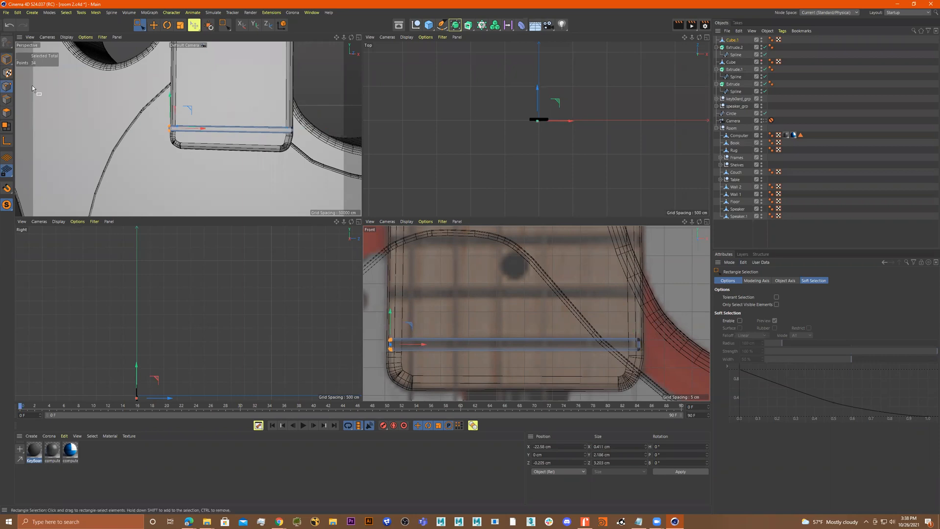
# Duplicate the fret bar and move the copy up the neck onto the next fret line
pyautogui.click(5, 58)
pyautogui.keyDown('alt'); pyautogui.moveTo(509, 309); pyautogui.dragTo(500, 322, button='middle'); pyautogui.keyUp('alt')
pyautogui.moveTo(507, 326); pyautogui.dragTo(506, 271)
pyautogui.keyDown('alt'); pyautogui.moveTo(522, 279); pyautogui.dragTo(558, 337, button='middle'); pyautogui.keyUp('alt')
pyautogui.scroll(-4, 557, 323)
pyautogui.middleClick(556, 318)
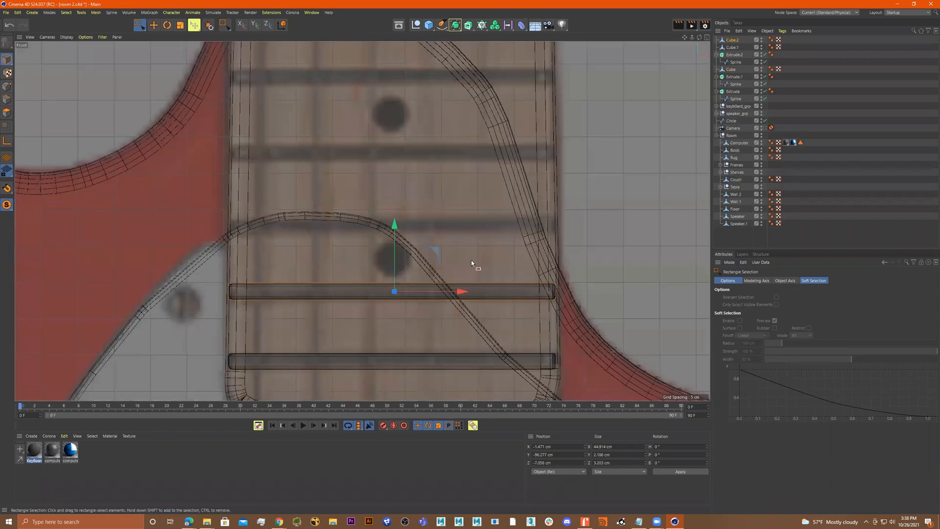
# Keep copying the fret bar upward, placing each copy on the following fret lines of the reference
pyautogui.moveTo(394, 226); pyautogui.dragTo(383, 160)
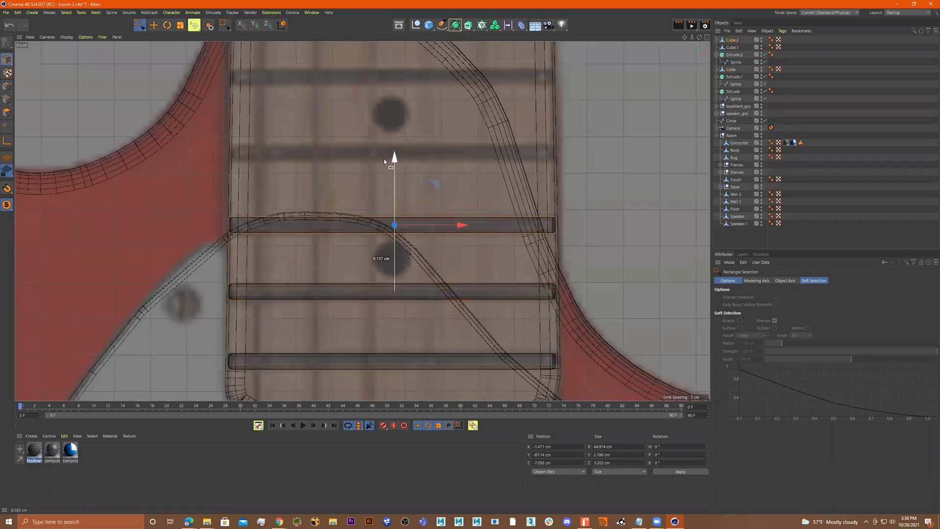
pyautogui.keyDown('ctrl'); pyautogui.click(384, 160); pyautogui.keyUp('ctrl')
pyautogui.keyDown('alt'); pyautogui.moveTo(392, 162); pyautogui.dragTo(416, 221, button='middle'); pyautogui.keyUp('alt')
pyautogui.moveTo(422, 218); pyautogui.dragTo(406, 147)
pyautogui.keyDown('ctrl'); pyautogui.click(406, 147); pyautogui.keyUp('ctrl')
pyautogui.keyDown('alt'); pyautogui.moveTo(431, 156); pyautogui.dragTo(450, 253, button='middle'); pyautogui.keyUp('alt')
pyautogui.keyDown('ctrl'); pyautogui.moveTo(448, 234); pyautogui.dragTo(444, 173); pyautogui.keyUp('ctrl')
pyautogui.keyDown('alt'); pyautogui.moveTo(444, 172); pyautogui.dragTo(433, 183, button='middle'); pyautogui.keyUp('alt')
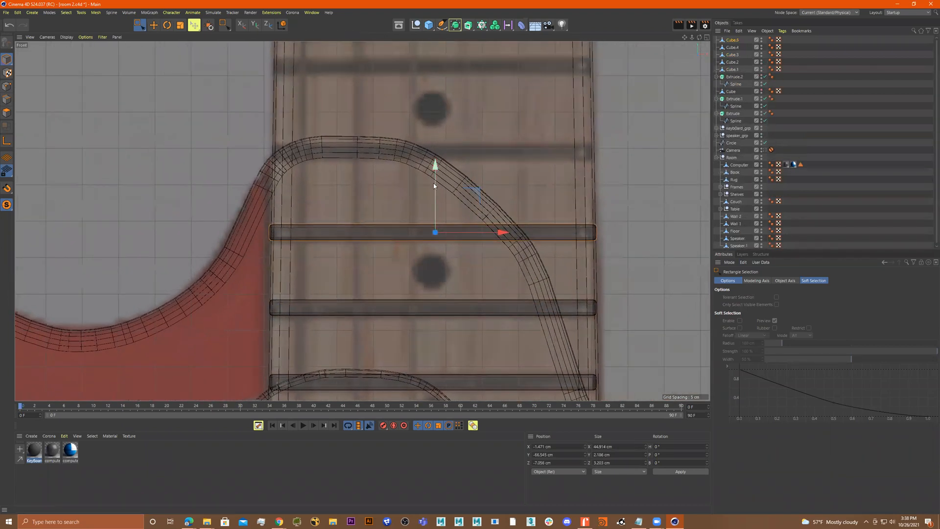
# Narrow the top fret to about 43.6 cm and copy it further up onto the next fret lines
pyautogui.press('t')
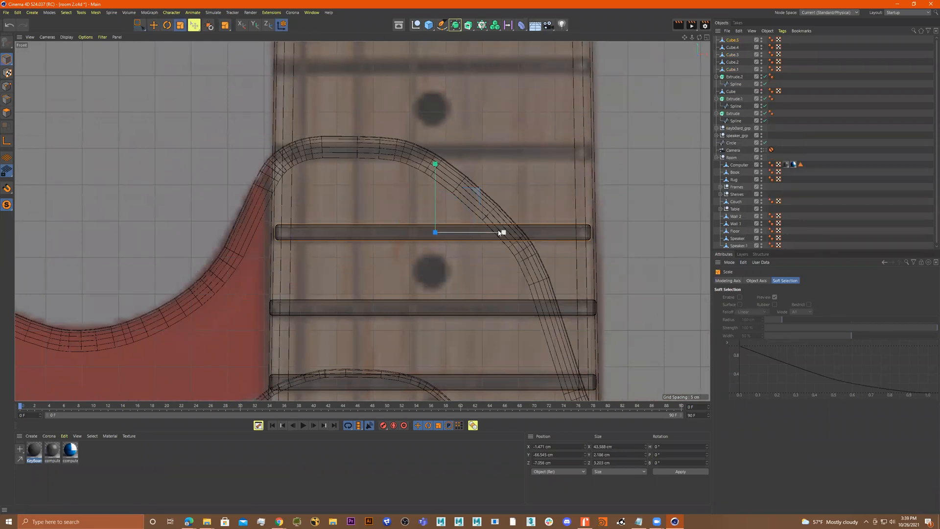
pyautogui.keyDown('alt'); pyautogui.moveTo(499, 233); pyautogui.dragTo(497, 247, button='middle'); pyautogui.keyUp('alt')
pyautogui.press('e')
pyautogui.keyDown('ctrl'); pyautogui.moveTo(437, 185); pyautogui.dragTo(434, 109); pyautogui.keyUp('ctrl')
pyautogui.keyDown('alt'); pyautogui.moveTo(433, 109); pyautogui.dragTo(469, 270, button='middle'); pyautogui.keyUp('alt')
pyautogui.keyDown('ctrl'); pyautogui.moveTo(466, 267); pyautogui.dragTo(463, 190); pyautogui.keyUp('ctrl')
pyautogui.keyDown('alt'); pyautogui.moveTo(462, 190); pyautogui.dragTo(459, 214, button='middle'); pyautogui.keyUp('alt')
pyautogui.keyDown('ctrl'); pyautogui.moveTo(460, 215); pyautogui.dragTo(450, 127); pyautogui.keyUp('ctrl')
pyautogui.keyDown('alt'); pyautogui.moveTo(463, 131); pyautogui.dragTo(482, 271, button='middle'); pyautogui.keyUp('alt')
pyautogui.keyDown('ctrl'); pyautogui.moveTo(457, 248); pyautogui.dragTo(444, 145); pyautogui.keyUp('ctrl')
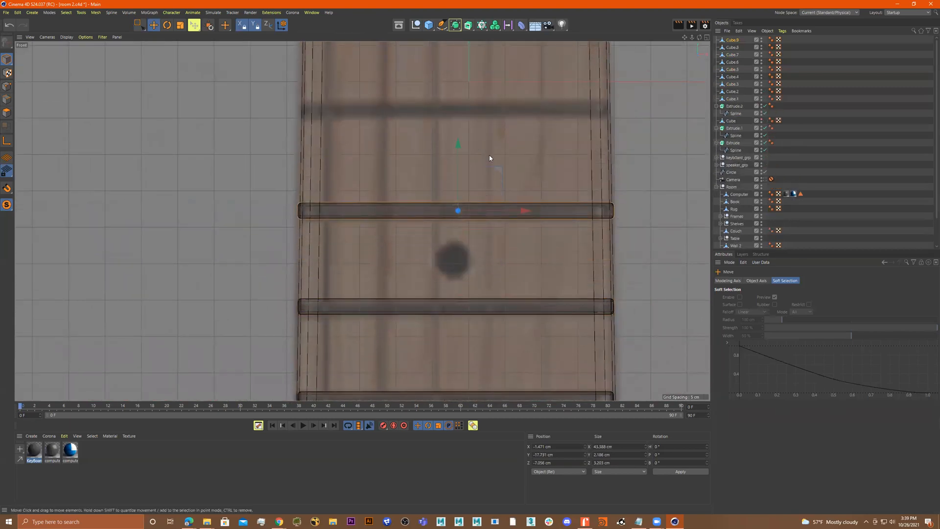
# Copy the top fret up the neck onto two more fret lines
pyautogui.keyDown('alt'); pyautogui.moveTo(491, 160); pyautogui.dragTo(478, 281, button='middle'); pyautogui.keyUp('alt')
pyautogui.keyDown('ctrl'); pyautogui.moveTo(466, 264); pyautogui.dragTo(450, 171); pyautogui.keyUp('ctrl')
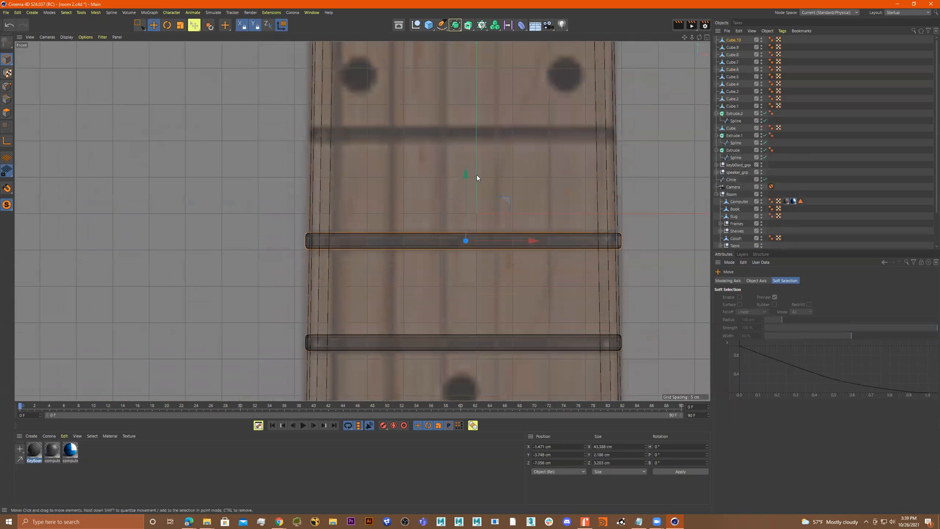
pyautogui.keyDown('alt'); pyautogui.moveTo(476, 178); pyautogui.dragTo(480, 277, button='middle'); pyautogui.keyUp('alt')
pyautogui.scroll(1, 478, 275)
pyautogui.keyDown('ctrl'); pyautogui.moveTo(471, 283); pyautogui.dragTo(438, 157); pyautogui.keyUp('ctrl')
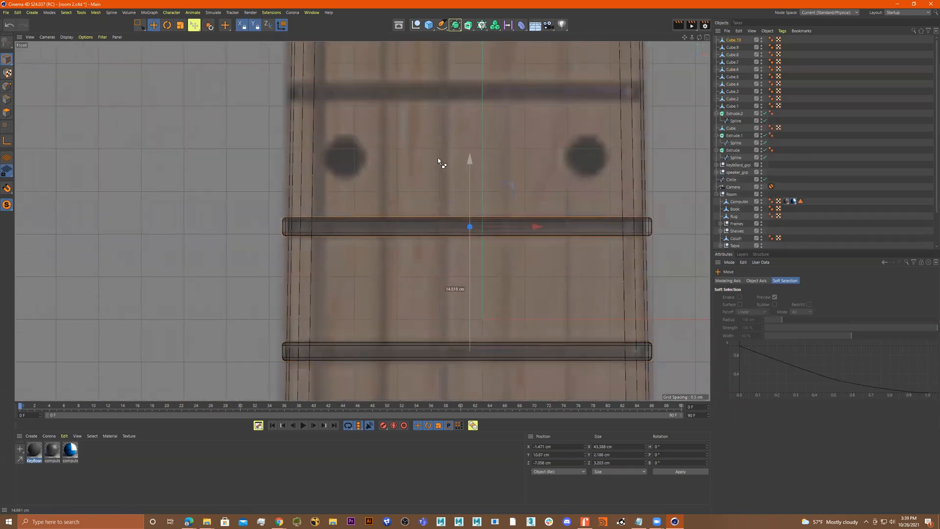
# Scale the two highest frets narrower, to about 41.3 cm and 42.5 cm, matching the tapering neck
pyautogui.press('t')
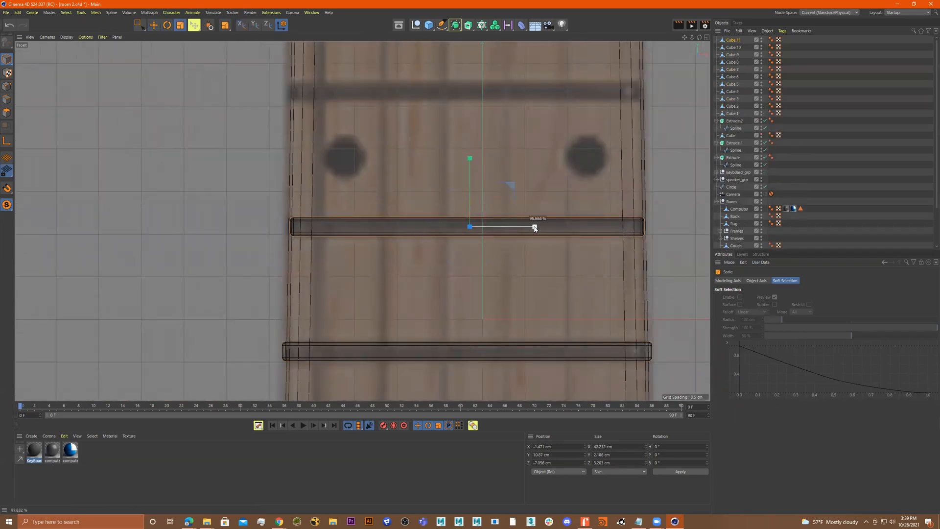
pyautogui.moveTo(534, 228); pyautogui.dragTo(536, 228)
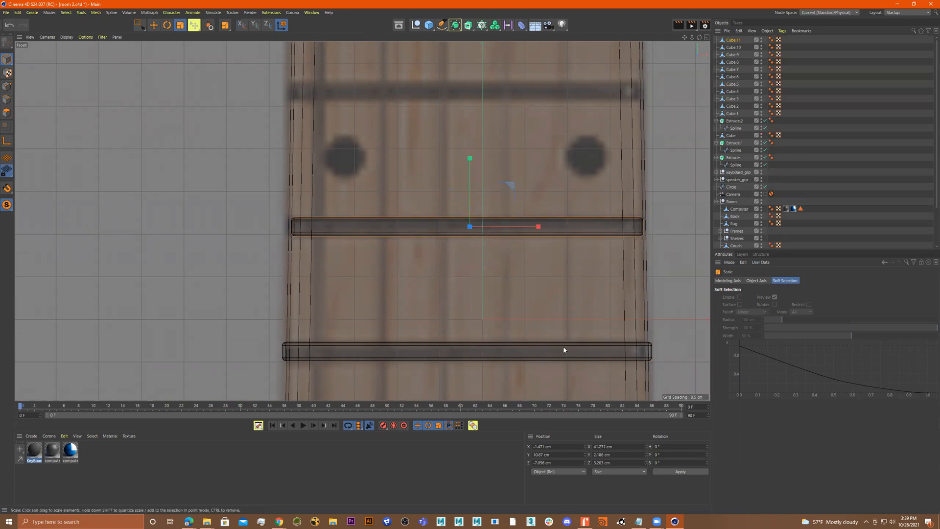
pyautogui.click(565, 351)
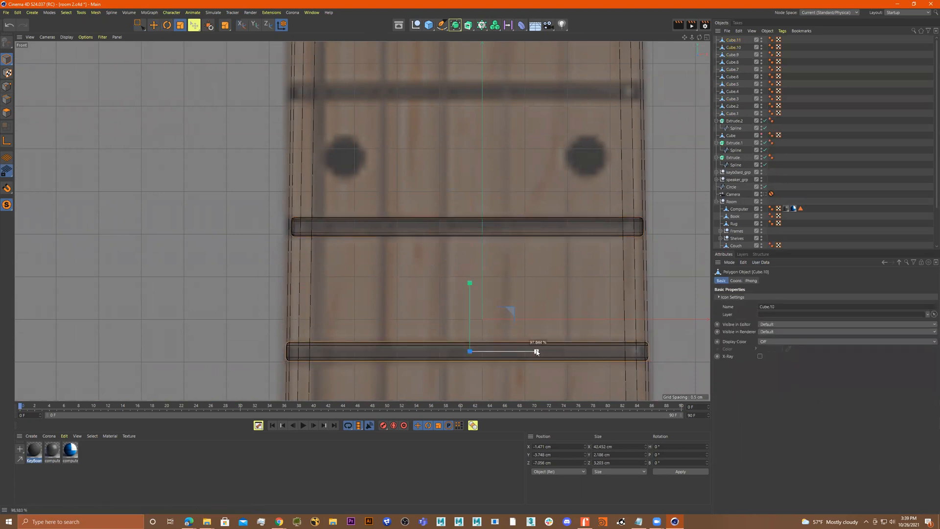
pyautogui.moveTo(534, 351); pyautogui.dragTo(535, 351)
pyautogui.keyDown('alt'); pyautogui.moveTo(512, 225); pyautogui.dragTo(509, 284, button='middle'); pyautogui.keyUp('alt')
pyautogui.click(508, 279)
# Copy the fret up to the next fret line and narrow it to about 40.6 cm
pyautogui.press('e')
pyautogui.moveTo(467, 218); pyautogui.dragTo(418, 91)
pyautogui.keyDown('alt'); pyautogui.moveTo(449, 102); pyautogui.dragTo(440, 149, button='middle'); pyautogui.keyUp('alt')
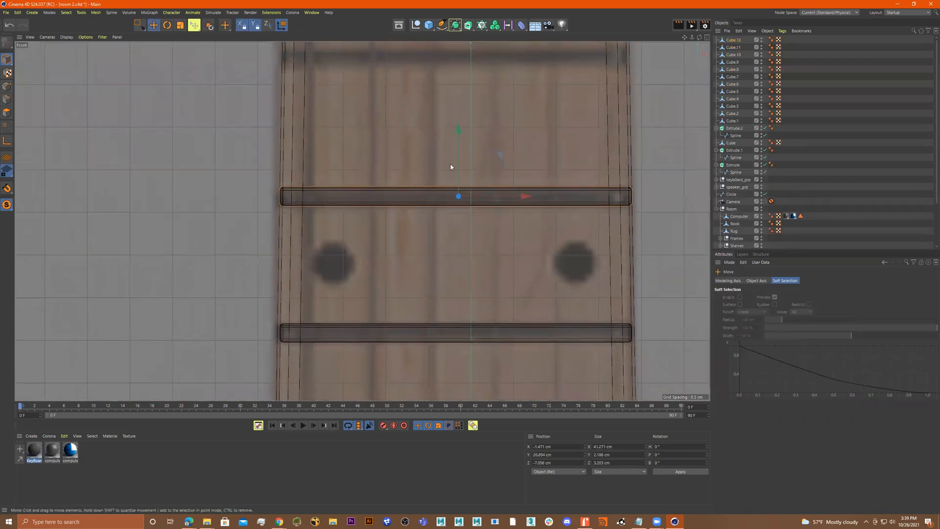
pyautogui.press('t')
pyautogui.moveTo(527, 196); pyautogui.dragTo(527, 198)
pyautogui.keyDown('alt'); pyautogui.moveTo(507, 219); pyautogui.dragTo(496, 308, button='middle'); pyautogui.keyUp('alt')
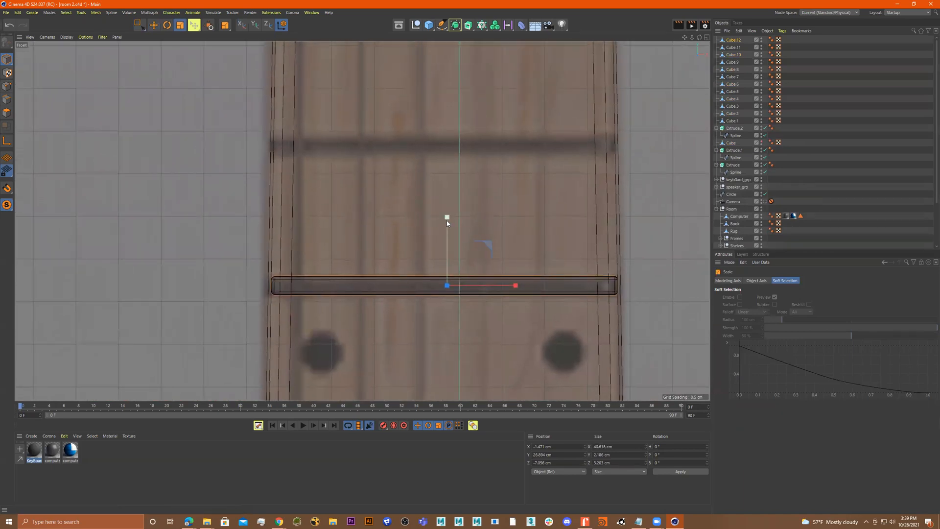
# Copy the fret up one more position and narrow it to about 39.5 cm
pyautogui.press('e')
pyautogui.keyDown('ctrl'); pyautogui.moveTo(447, 220); pyautogui.dragTo(426, 86); pyautogui.keyUp('ctrl')
pyautogui.keyDown('alt'); pyautogui.moveTo(426, 86); pyautogui.dragTo(409, 158, button='middle'); pyautogui.keyUp('alt')
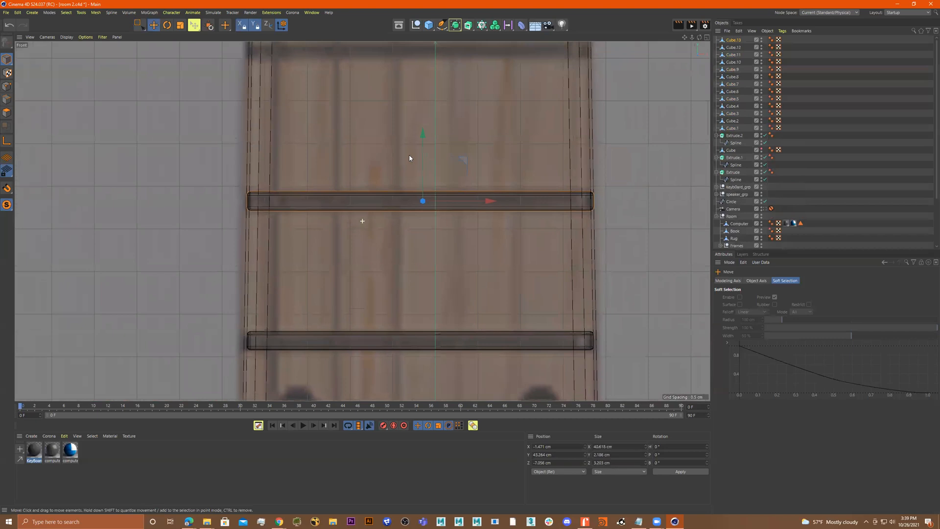
pyautogui.press('t')
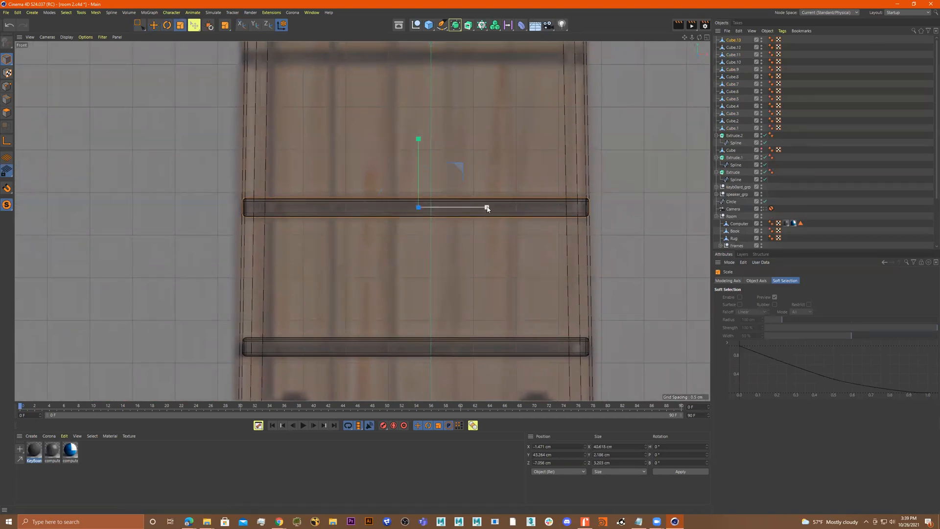
pyautogui.moveTo(486, 208); pyautogui.dragTo(486, 208)
pyautogui.keyDown('alt'); pyautogui.moveTo(492, 223); pyautogui.dragTo(510, 300, button='middle'); pyautogui.keyUp('alt')
# Place another fret copy on the next fret line and narrow it to about 38.7 cm
pyautogui.press('e')
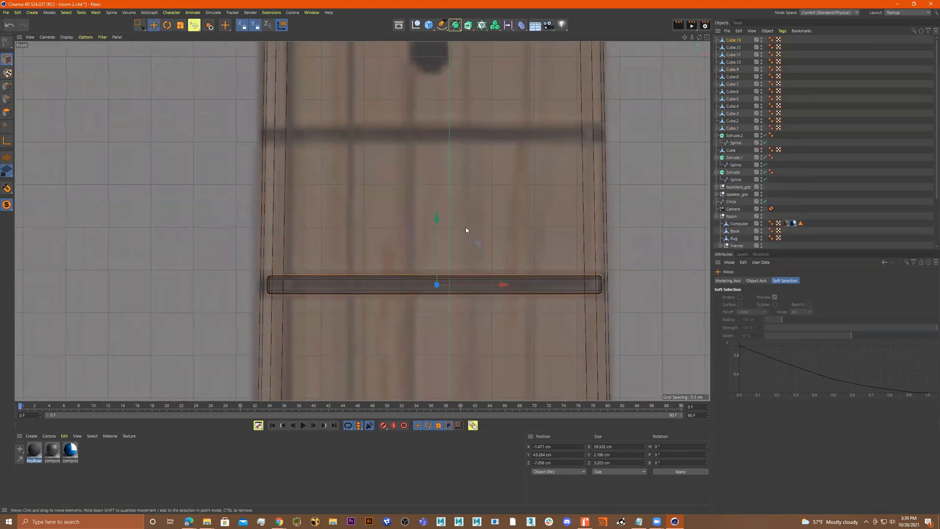
pyautogui.keyDown('ctrl'); pyautogui.moveTo(439, 228); pyautogui.dragTo(419, 74); pyautogui.keyUp('ctrl')
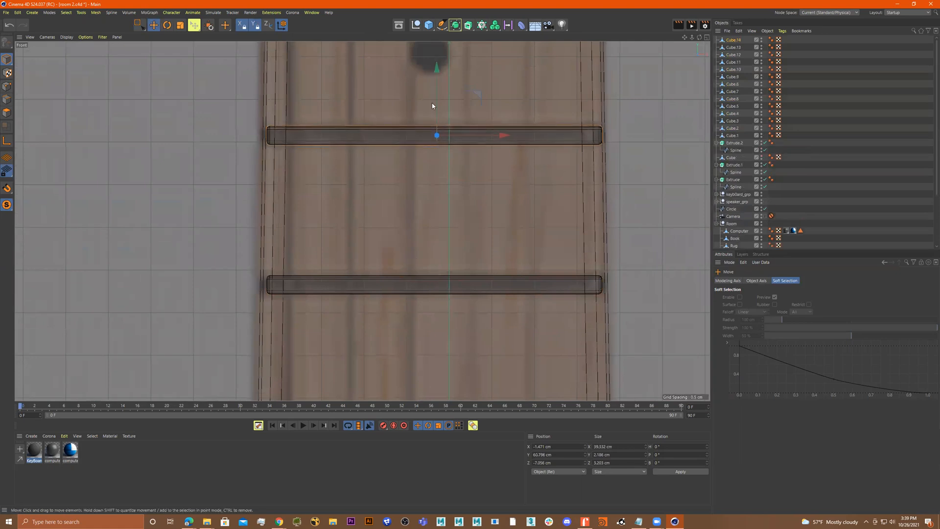
pyautogui.keyDown('alt'); pyautogui.moveTo(432, 103); pyautogui.dragTo(398, 213, button='middle'); pyautogui.keyUp('alt')
pyautogui.press('r')
pyautogui.press('t')
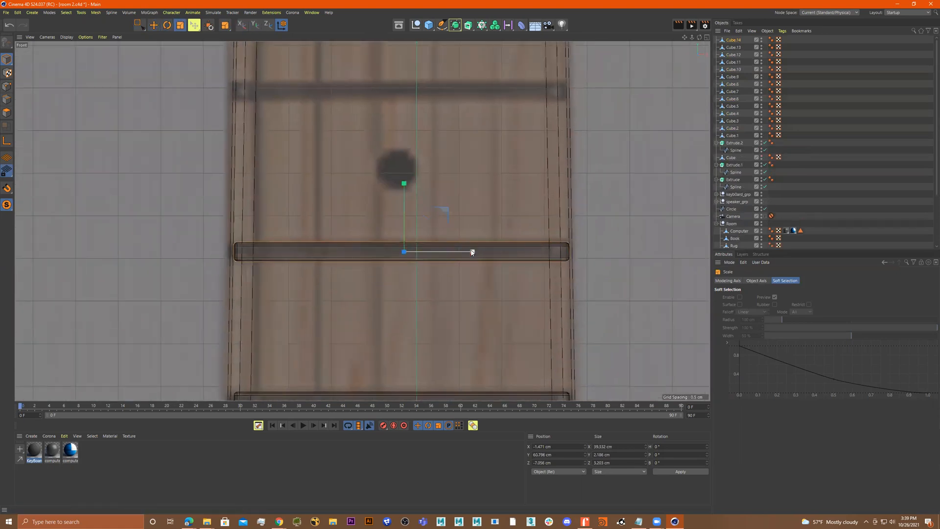
pyautogui.moveTo(471, 253); pyautogui.dragTo(471, 253)
pyautogui.keyDown('alt'); pyautogui.moveTo(438, 221); pyautogui.dragTo(442, 261, button='middle'); pyautogui.keyUp('alt')
# Copy the fret upward again and scale it to about 37.7 cm wide
pyautogui.press('e')
pyautogui.keyDown('ctrl'); pyautogui.moveTo(410, 225); pyautogui.dragTo(390, 111); pyautogui.keyUp('ctrl')
pyautogui.keyDown('alt'); pyautogui.moveTo(431, 107); pyautogui.dragTo(422, 203, button='middle'); pyautogui.keyUp('alt')
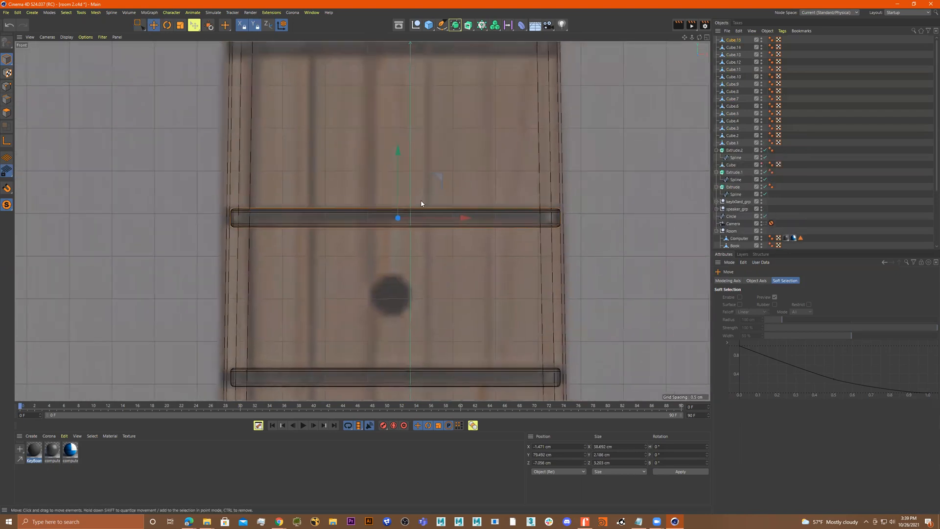
pyautogui.press('r')
pyautogui.press('t')
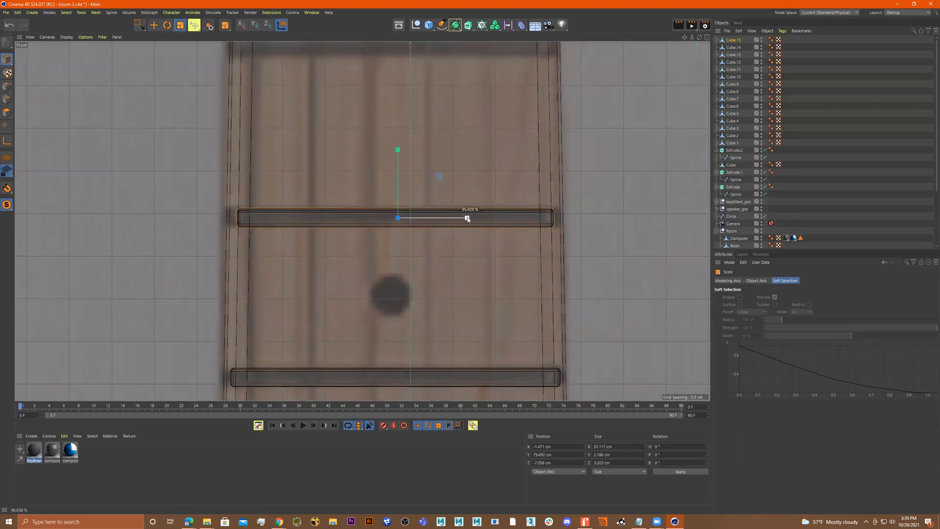
pyautogui.moveTo(468, 218); pyautogui.dragTo(469, 218)
pyautogui.keyDown('alt'); pyautogui.moveTo(476, 229); pyautogui.dragTo(484, 306, button='middle'); pyautogui.keyUp('alt')
# Copy frets further up the neck onto the next fret lines of the reference
pyautogui.press('e')
pyautogui.keyDown('ctrl'); pyautogui.moveTo(408, 230); pyautogui.dragTo(398, 57); pyautogui.keyUp('ctrl')
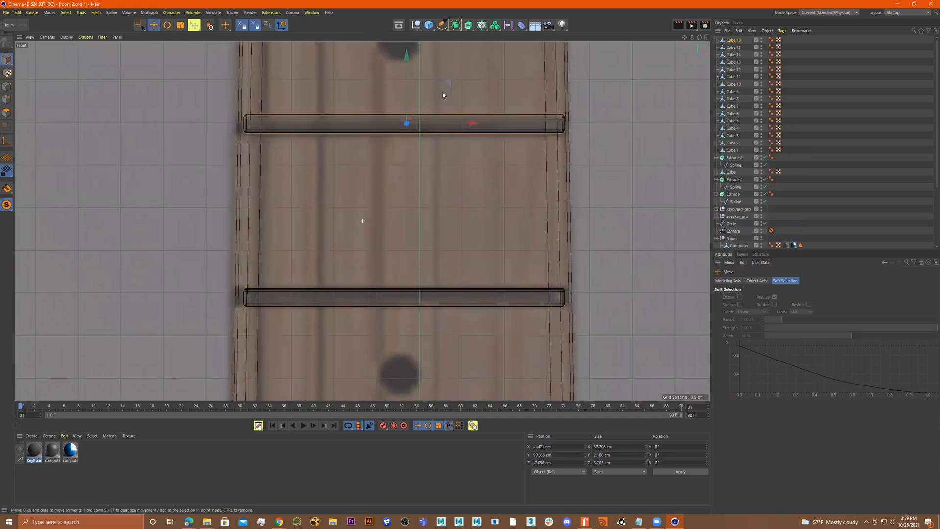
pyautogui.keyDown('alt'); pyautogui.moveTo(445, 90); pyautogui.dragTo(470, 215, button='middle'); pyautogui.keyUp('alt')
pyautogui.keyDown('ctrl'); pyautogui.moveTo(436, 182); pyautogui.dragTo(436, 13); pyautogui.keyUp('ctrl')
pyautogui.keyDown('alt'); pyautogui.moveTo(462, 68); pyautogui.dragTo(467, 303, button='middle'); pyautogui.keyUp('alt')
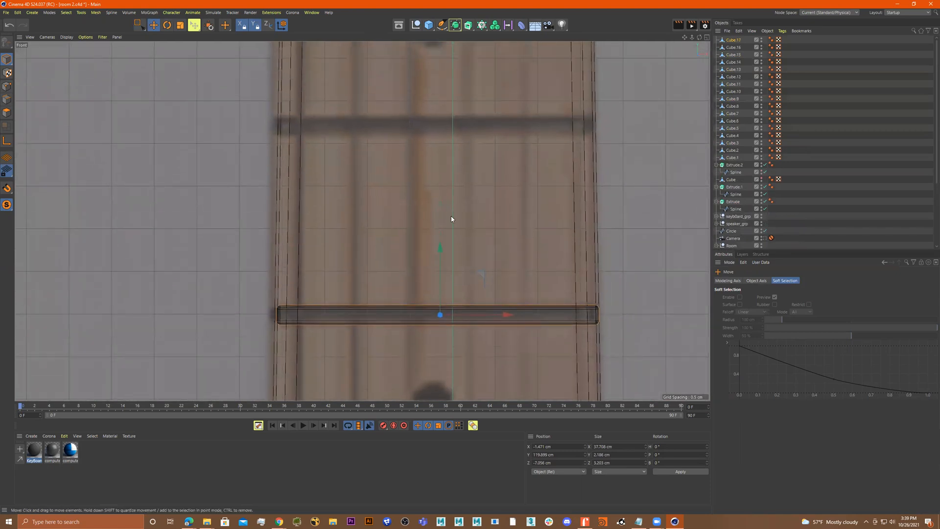
pyautogui.keyDown('ctrl'); pyautogui.moveTo(441, 249); pyautogui.dragTo(416, 59); pyautogui.keyUp('ctrl')
pyautogui.keyDown('alt'); pyautogui.moveTo(443, 82); pyautogui.dragTo(437, 124, button='middle'); pyautogui.keyUp('alt')
# Narrow the newest fret to match the neck's width at its position
pyautogui.press('t')
pyautogui.moveTo(501, 168); pyautogui.dragTo(501, 167)
pyautogui.scroll(1, 485, 146)
pyautogui.keyDown('alt'); pyautogui.moveTo(485, 147); pyautogui.dragTo(487, 210, button='middle'); pyautogui.keyUp('alt')
# Continue copying the fret bar up the neck, aligning copies with the reference fret lines
pyautogui.press('e')
pyautogui.keyDown('ctrl'); pyautogui.moveTo(432, 173); pyautogui.dragTo(432, 38); pyautogui.keyUp('ctrl')
pyautogui.keyDown('alt'); pyautogui.moveTo(432, 39); pyautogui.dragTo(441, 217, button='middle'); pyautogui.keyUp('alt')
pyautogui.moveTo(441, 218); pyautogui.dragTo(422, 116)
pyautogui.keyDown('alt'); pyautogui.moveTo(421, 116); pyautogui.dragTo(451, 221, button='middle'); pyautogui.keyUp('alt')
pyautogui.keyDown('ctrl'); pyautogui.moveTo(450, 222); pyautogui.dragTo(442, 140); pyautogui.keyUp('ctrl')
pyautogui.scroll(-1, 460, 162)
pyautogui.keyDown('alt'); pyautogui.moveTo(460, 161); pyautogui.dragTo(482, 323, button='middle'); pyautogui.keyUp('alt')
pyautogui.moveTo(461, 294); pyautogui.dragTo(430, 172)
# Narrow the top fret to about 34.4 cm and copy it up to the next fret line
pyautogui.press('t')
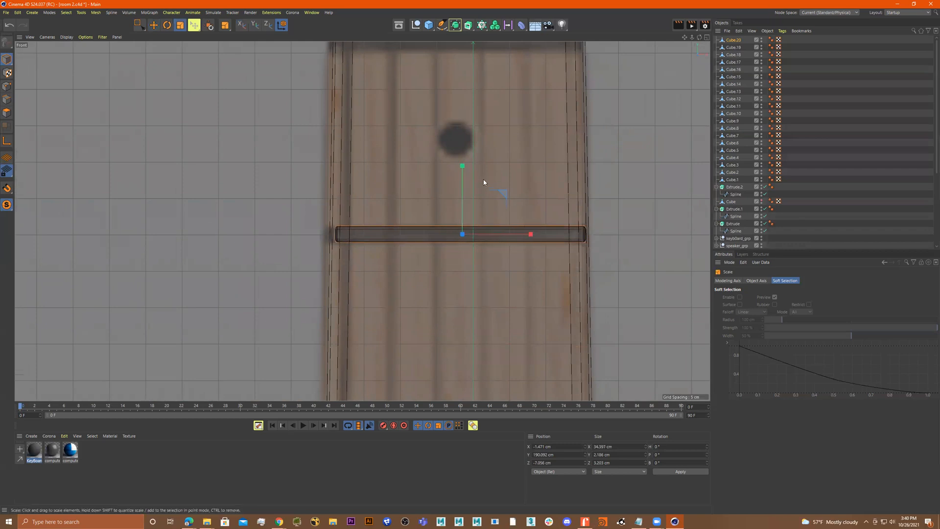
pyautogui.keyDown('alt'); pyautogui.moveTo(506, 186); pyautogui.dragTo(504, 257, button='middle'); pyautogui.keyUp('alt')
pyautogui.press('e')
pyautogui.keyDown('ctrl'); pyautogui.moveTo(458, 240); pyautogui.dragTo(434, 52); pyautogui.keyUp('ctrl')
pyautogui.keyDown('alt'); pyautogui.moveTo(433, 52); pyautogui.dragTo(437, 203, button='middle'); pyautogui.keyUp('alt')
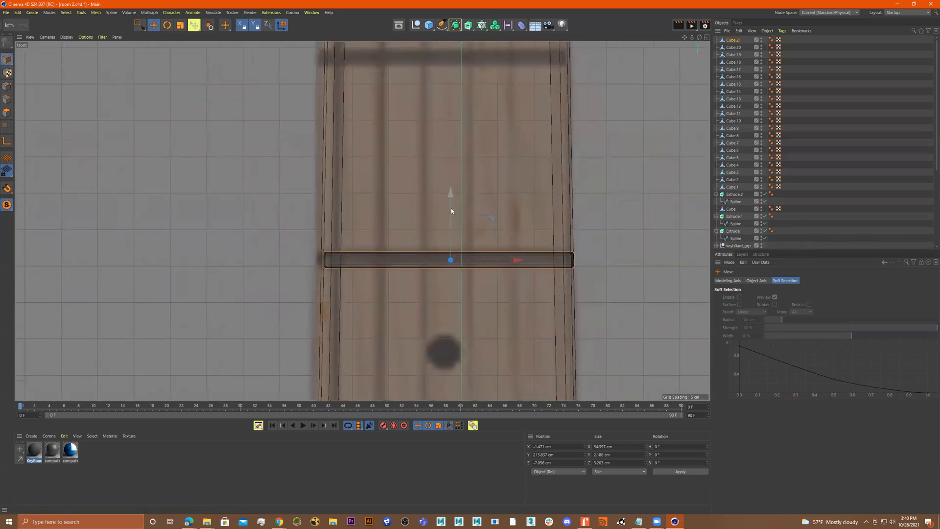
# Scale the top fret to about 33.5 cm and copy it further up toward the headstock
pyautogui.press('t')
pyautogui.keyDown('alt'); pyautogui.moveTo(507, 231); pyautogui.dragTo(506, 310, button='middle'); pyautogui.keyUp('alt')
pyautogui.press('e')
pyautogui.keyDown('ctrl'); pyautogui.moveTo(451, 280); pyautogui.dragTo(430, 114); pyautogui.keyUp('ctrl')
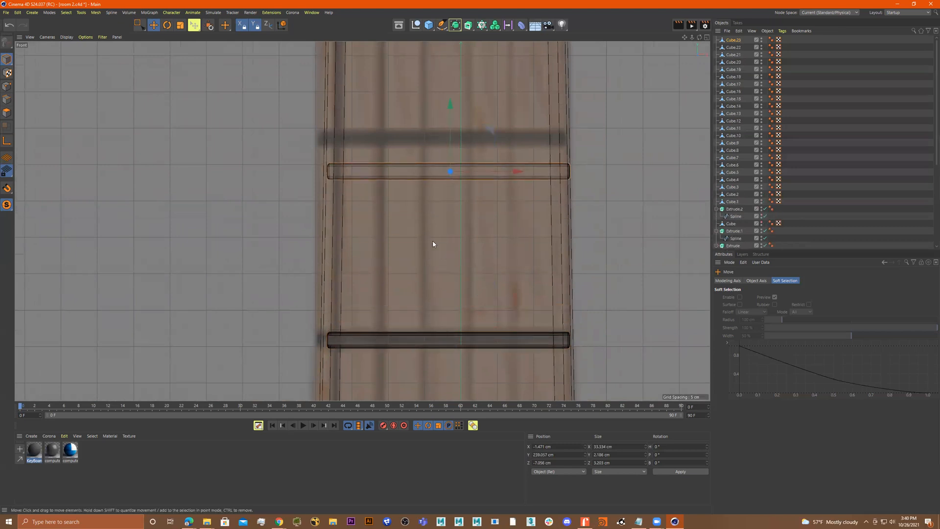
pyautogui.click(443, 335)
pyautogui.moveTo(451, 335); pyautogui.dragTo(423, 79)
pyautogui.keyDown('alt'); pyautogui.moveTo(425, 89); pyautogui.dragTo(436, 272, button='middle'); pyautogui.keyUp('alt')
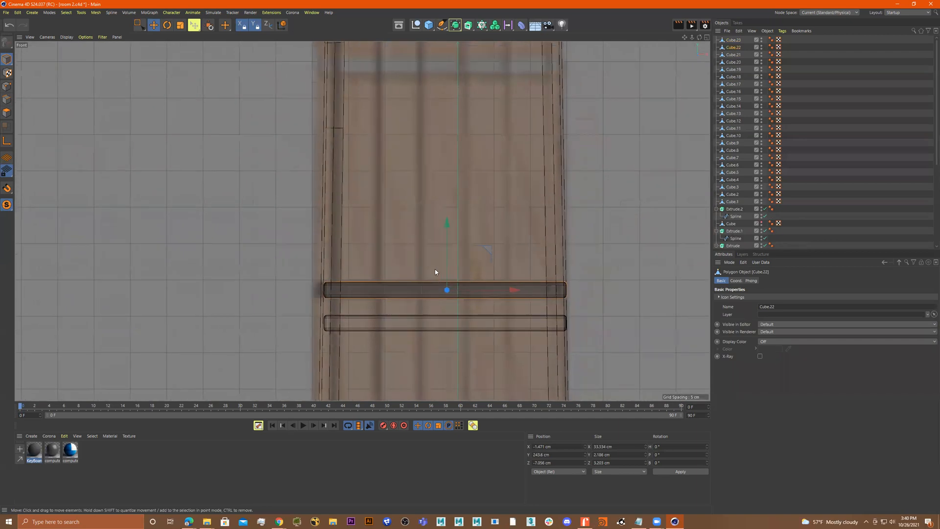
# Select the two highest frets and adjust the upper one's spacing along the neck
pyautogui.click(492, 321)
pyautogui.click(535, 296)
pyautogui.moveTo(520, 291); pyautogui.dragTo(514, 291)
pyautogui.click(514, 320)
pyautogui.keyDown('alt'); pyautogui.moveTo(494, 272); pyautogui.dragTo(496, 305, button='middle'); pyautogui.keyUp('alt')
# Copy a final fret up to the base of the headstock and narrow it to about 32.5 cm
pyautogui.moveTo(447, 290); pyautogui.dragTo(443, 35)
pyautogui.keyDown('alt'); pyautogui.moveTo(346, 129); pyautogui.dragTo(361, 277, button='middle'); pyautogui.keyUp('alt')
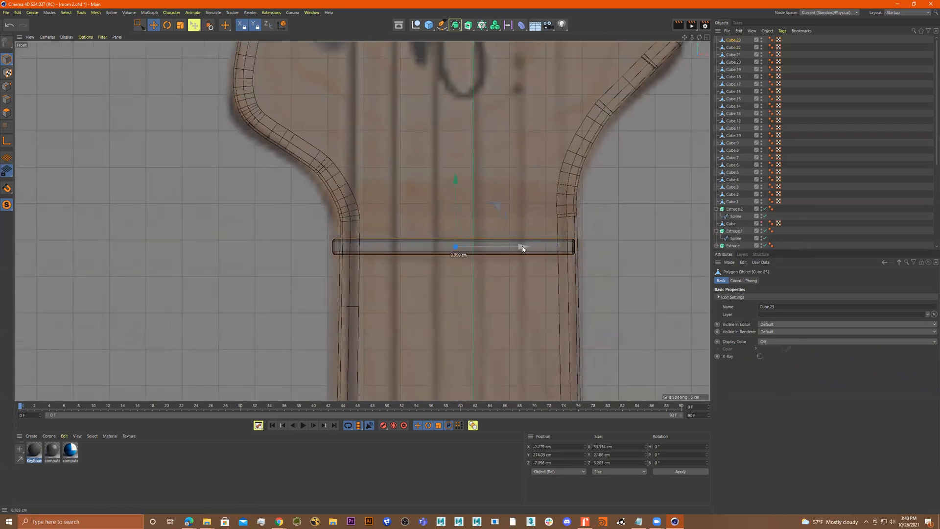
pyautogui.press('t')
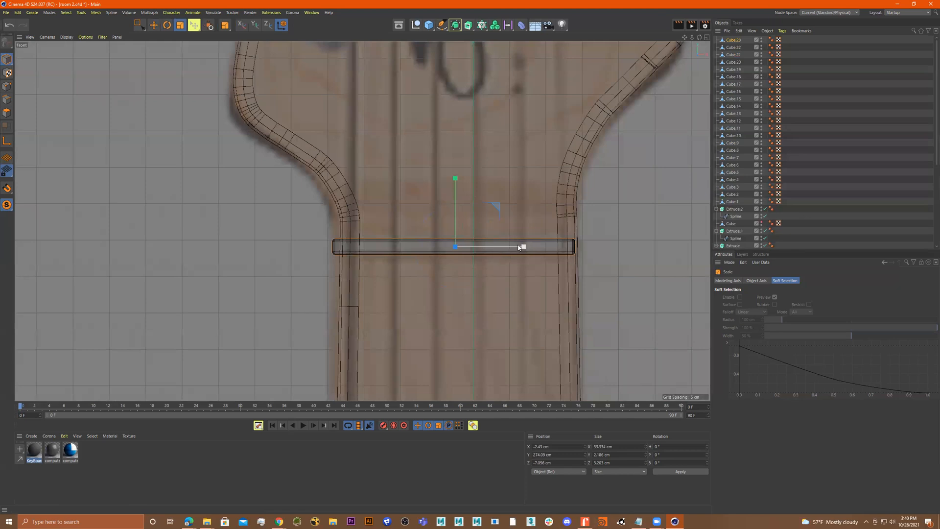
pyautogui.keyDown('alt'); pyautogui.moveTo(509, 232); pyautogui.dragTo(513, 276, button='middle'); pyautogui.keyUp('alt')
pyautogui.scroll(-5, 513, 277)
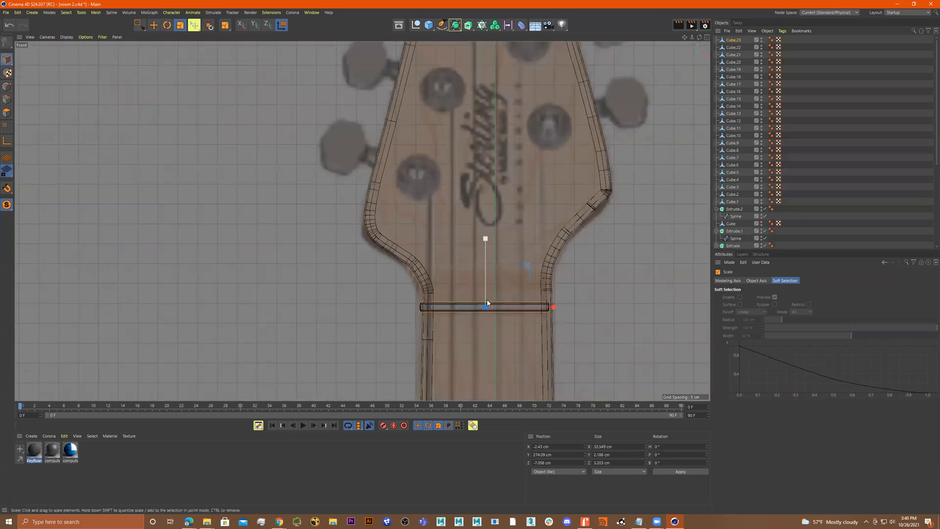
pyautogui.scroll(-6, 529, 223)
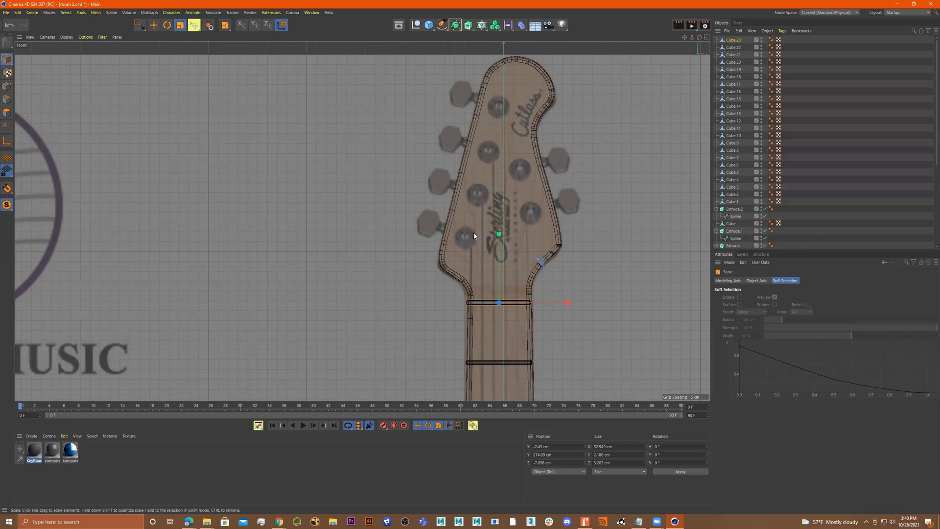
pyautogui.scroll(2, 474, 235)
pyautogui.keyDown('alt'); pyautogui.moveTo(463, 236); pyautogui.dragTo(421, 261, button='middle'); pyautogui.keyUp('alt')
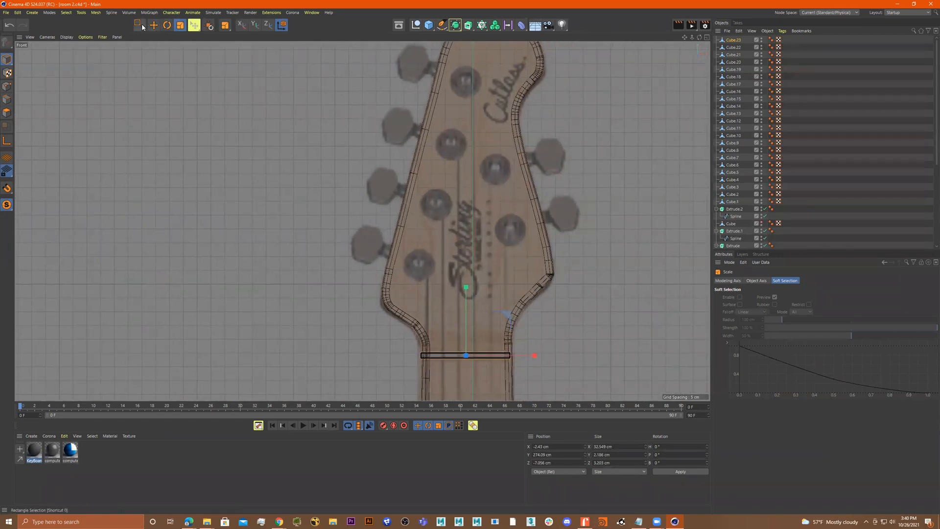
pyautogui.scroll(-8, 293, 173)
pyautogui.scroll(3, 430, 191)
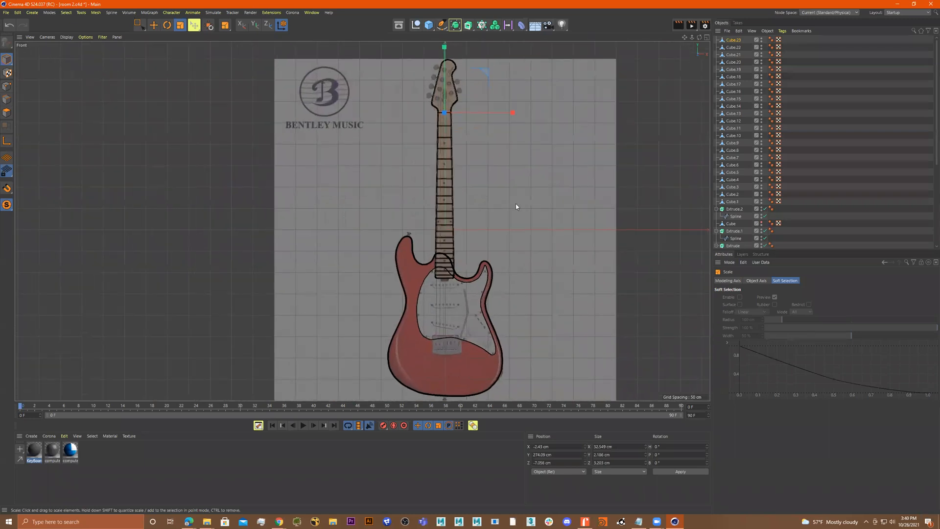
pyautogui.middleClick(516, 203)
pyautogui.middleClick(313, 139)
pyautogui.scroll(-6, 323, 140)
pyautogui.keyDown('alt'); pyautogui.moveTo(417, 150); pyautogui.dragTo(441, 196); pyautogui.keyUp('alt')
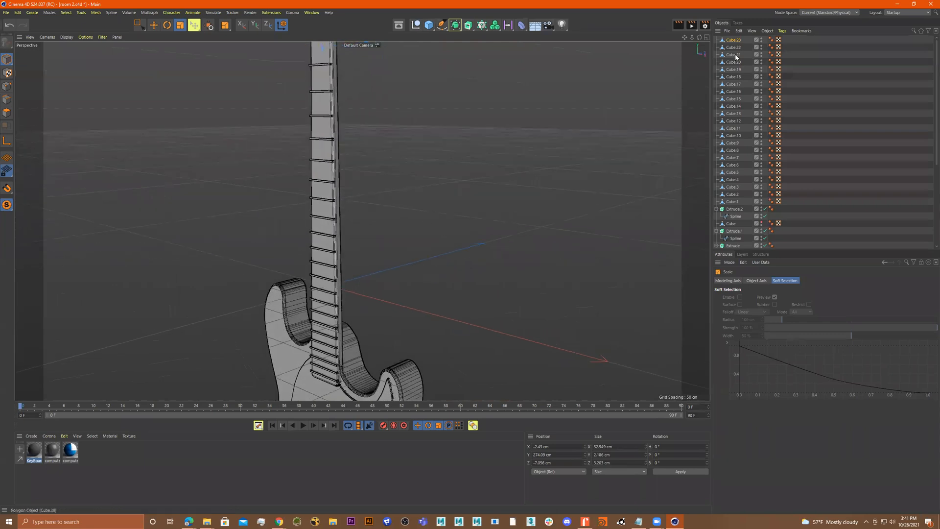
pyautogui.click(735, 201)
pyautogui.press('e')
pyautogui.keyDown('alt'); pyautogui.moveTo(420, 279); pyautogui.dragTo(432, 324); pyautogui.keyUp('alt')
pyautogui.hotkey('ctrl', 'z')
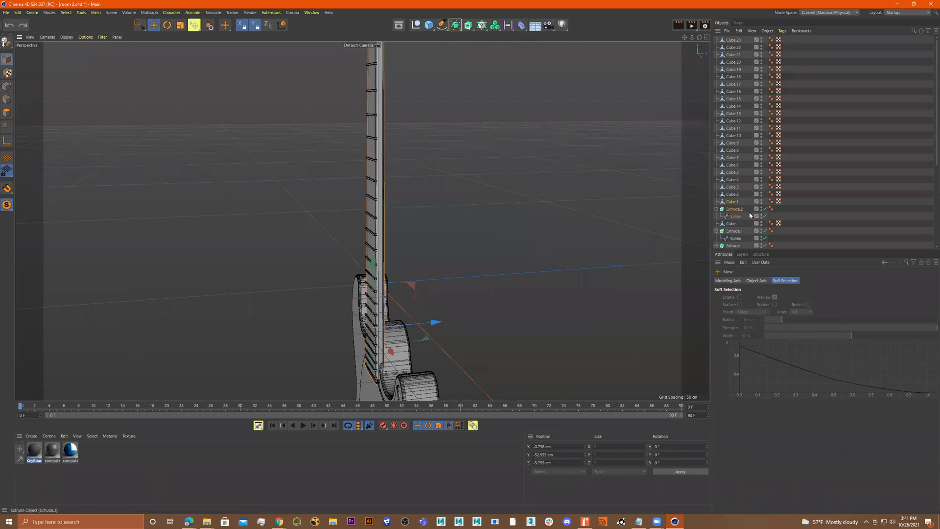
# Select all the fret cubes together and scale them slightly to fit the neck width
pyautogui.click(735, 203)
pyautogui.click(733, 195)
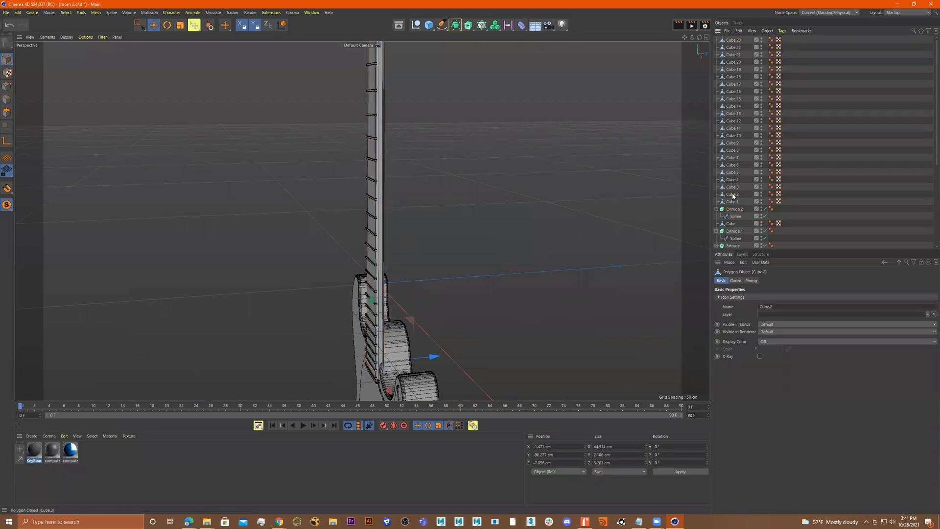
pyautogui.click(737, 210)
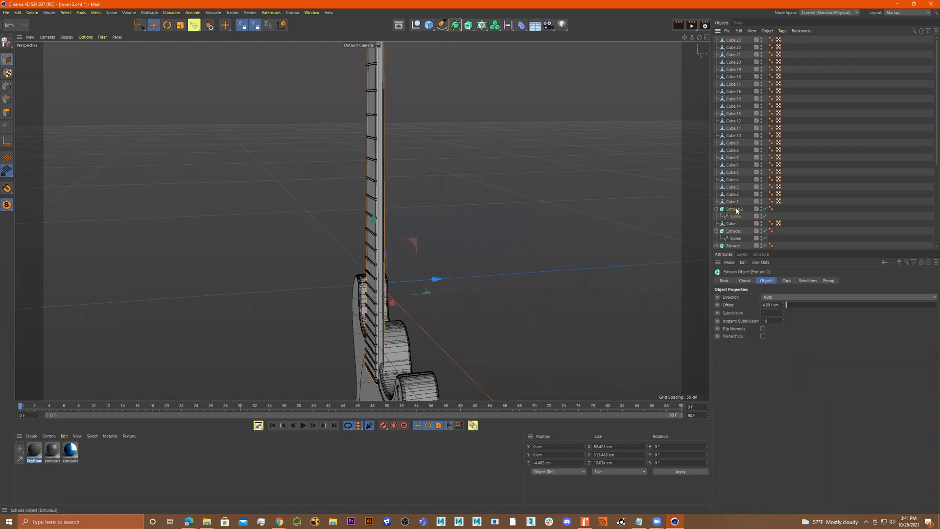
pyautogui.click(735, 202)
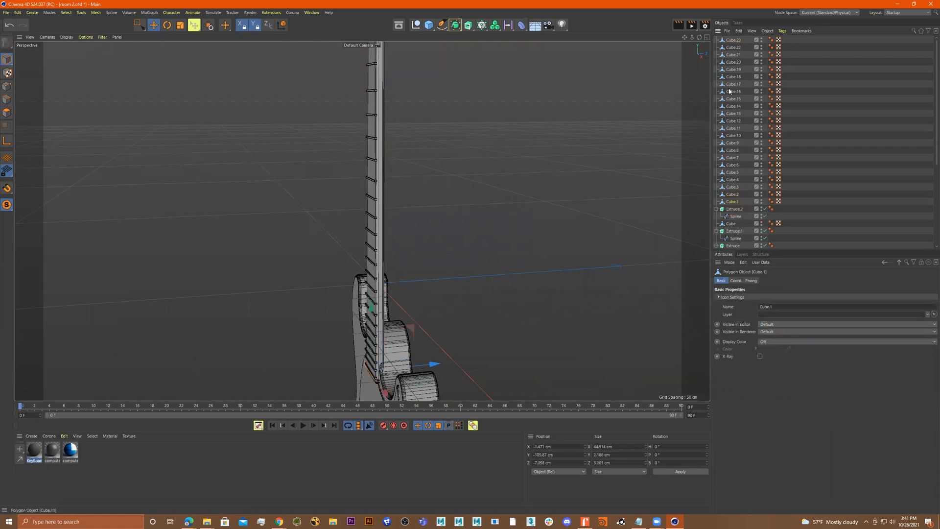
pyautogui.keyDown('shift'); pyautogui.click(733, 41); pyautogui.keyUp('shift')
pyautogui.moveTo(431, 209); pyautogui.dragTo(459, 207)
pyautogui.press('r')
pyautogui.press('t')
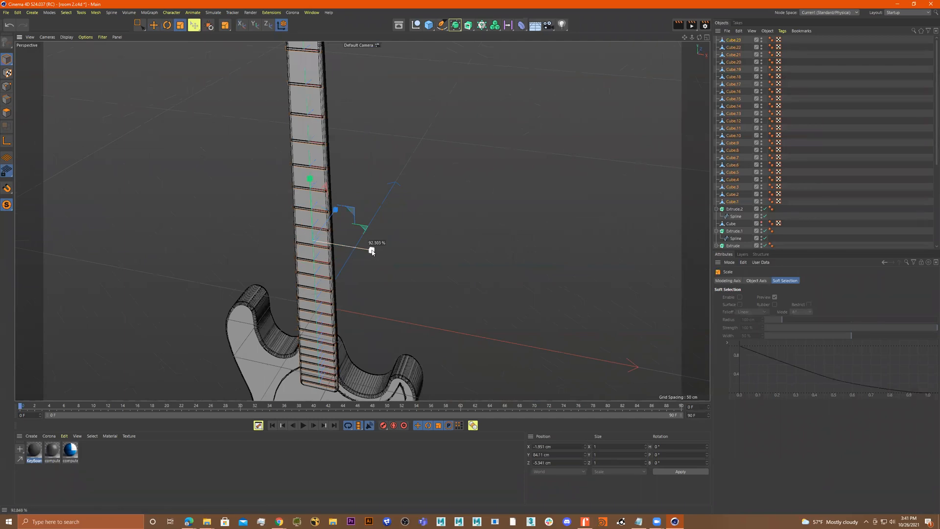
pyautogui.moveTo(366, 249); pyautogui.dragTo(384, 216)
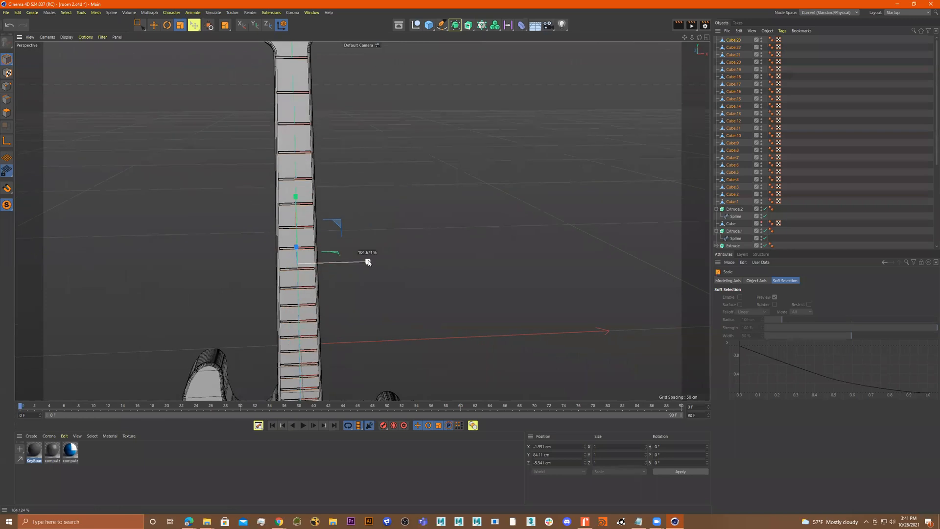
pyautogui.moveTo(368, 261); pyautogui.dragTo(368, 261)
pyautogui.keyDown('alt'); pyautogui.moveTo(367, 257); pyautogui.dragTo(347, 220); pyautogui.keyUp('alt')
pyautogui.keyDown('alt'); pyautogui.moveTo(349, 221); pyautogui.dragTo(377, 294, button='middle'); pyautogui.keyUp('alt')
pyautogui.keyDown('alt'); pyautogui.moveTo(378, 240); pyautogui.dragTo(254, 255); pyautogui.keyUp('alt')
pyautogui.keyDown('alt'); pyautogui.moveTo(308, 262); pyautogui.dragTo(374, 258, button='right'); pyautogui.keyUp('alt')
pyautogui.keyDown('alt'); pyautogui.moveTo(374, 258); pyautogui.dragTo(336, 247); pyautogui.keyUp('alt')
pyautogui.keyDown('alt'); pyautogui.moveTo(336, 247); pyautogui.dragTo(347, 172, button='middle'); pyautogui.keyUp('alt')
# Move the selected frets so they sit on the surface of the neck
pyautogui.press('e')
pyautogui.keyDown('alt'); pyautogui.moveTo(385, 287); pyautogui.dragTo(391, 287); pyautogui.keyUp('alt')
pyautogui.keyDown('alt'); pyautogui.moveTo(392, 286); pyautogui.dragTo(432, 265, button='right'); pyautogui.keyUp('alt')
pyautogui.moveTo(418, 303); pyautogui.dragTo(411, 310)
pyautogui.keyDown('alt'); pyautogui.moveTo(411, 310); pyautogui.dragTo(361, 220); pyautogui.keyUp('alt')
pyautogui.scroll(-5, 459, 278)
pyautogui.keyDown('alt'); pyautogui.moveTo(361, 220); pyautogui.dragTo(463, 103, button='middle'); pyautogui.keyUp('alt')
pyautogui.keyDown('alt'); pyautogui.moveTo(463, 102); pyautogui.dragTo(426, 218); pyautogui.keyUp('alt')
pyautogui.scroll(-4, 490, 154)
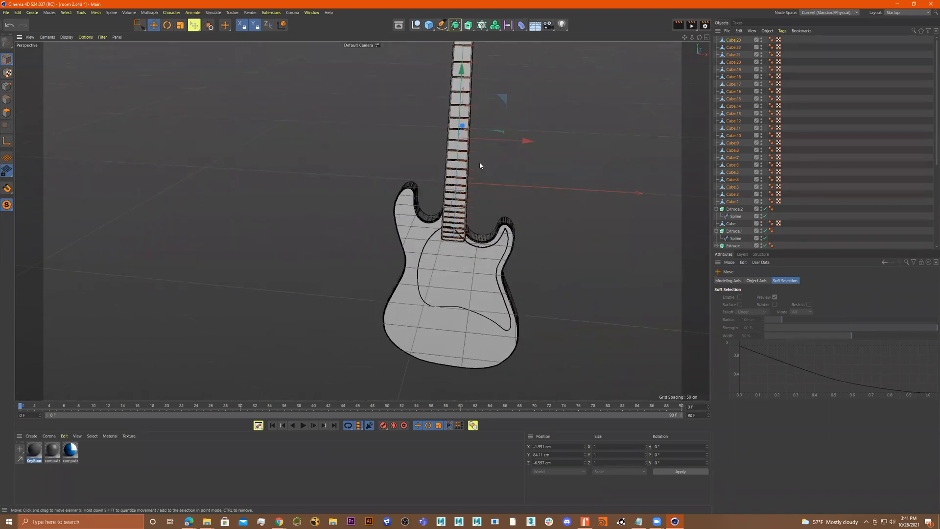
pyautogui.keyDown('alt'); pyautogui.moveTo(486, 151); pyautogui.dragTo(434, 260, button='middle'); pyautogui.keyUp('alt')
pyautogui.keyDown('alt'); pyautogui.moveTo(434, 260); pyautogui.dragTo(432, 227); pyautogui.keyUp('alt')
pyautogui.keyDown('alt'); pyautogui.moveTo(378, 385); pyautogui.dragTo(407, 256, button='middle'); pyautogui.keyUp('alt')
pyautogui.keyDown('alt'); pyautogui.moveTo(408, 256); pyautogui.dragTo(493, 235, button='right'); pyautogui.keyUp('alt')
pyautogui.keyDown('alt'); pyautogui.moveTo(497, 233); pyautogui.dragTo(362, 220); pyautogui.keyUp('alt')
pyautogui.keyDown('alt'); pyautogui.moveTo(362, 221); pyautogui.dragTo(409, 318, button='middle'); pyautogui.keyUp('alt')
pyautogui.keyDown('alt'); pyautogui.moveTo(409, 318); pyautogui.dragTo(462, 136); pyautogui.keyUp('alt')
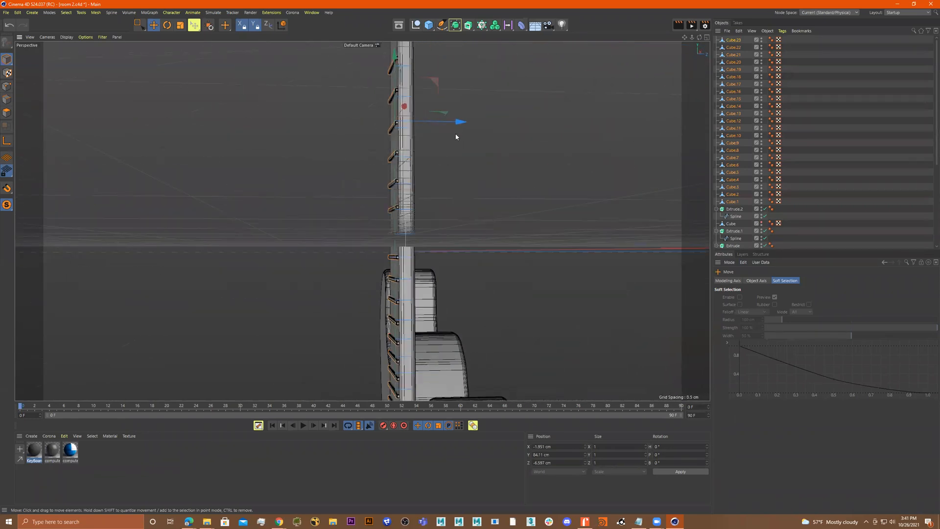
# Scale the frets up to about 108% and reposition them onto the neck
pyautogui.press('r')
pyautogui.press('t')
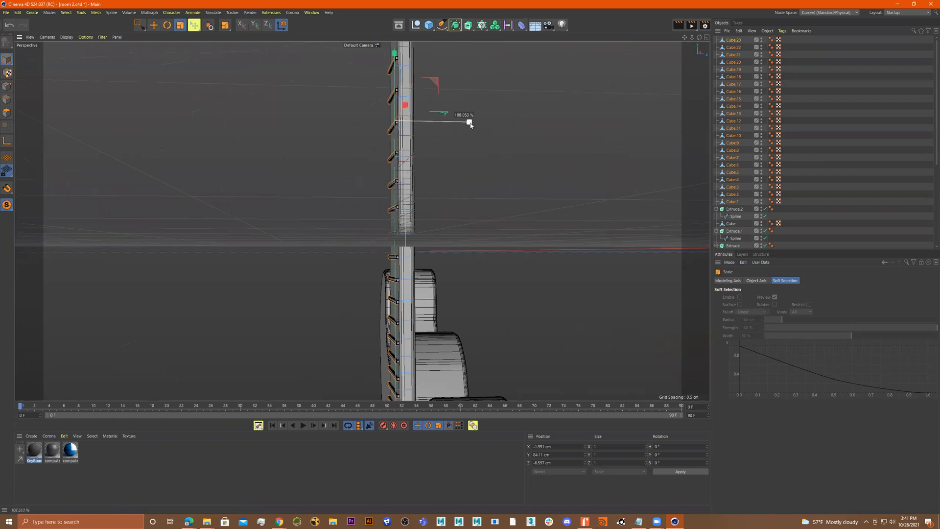
pyautogui.moveTo(488, 124); pyautogui.dragTo(488, 124)
pyautogui.press('e')
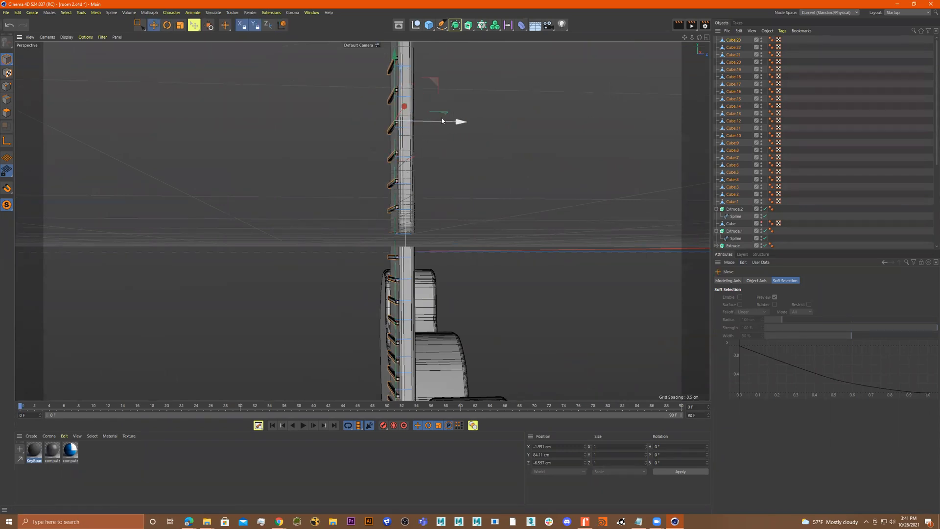
pyautogui.keyDown('alt'); pyautogui.moveTo(399, 137); pyautogui.dragTo(488, 136, button='right'); pyautogui.keyUp('alt')
pyautogui.keyDown('alt'); pyautogui.moveTo(488, 135); pyautogui.dragTo(462, 141); pyautogui.keyUp('alt')
pyautogui.moveTo(461, 94)
pyautogui.mouseDown()
pyautogui.moveTo(454, 95)
pyautogui.moveTo(461, 103)
pyautogui.mouseUp()
pyautogui.keyDown('alt'); pyautogui.moveTo(461, 102); pyautogui.dragTo(402, 126, button='right'); pyautogui.keyUp('alt')
pyautogui.keyDown('alt'); pyautogui.moveTo(402, 125); pyautogui.dragTo(468, 129); pyautogui.keyUp('alt')
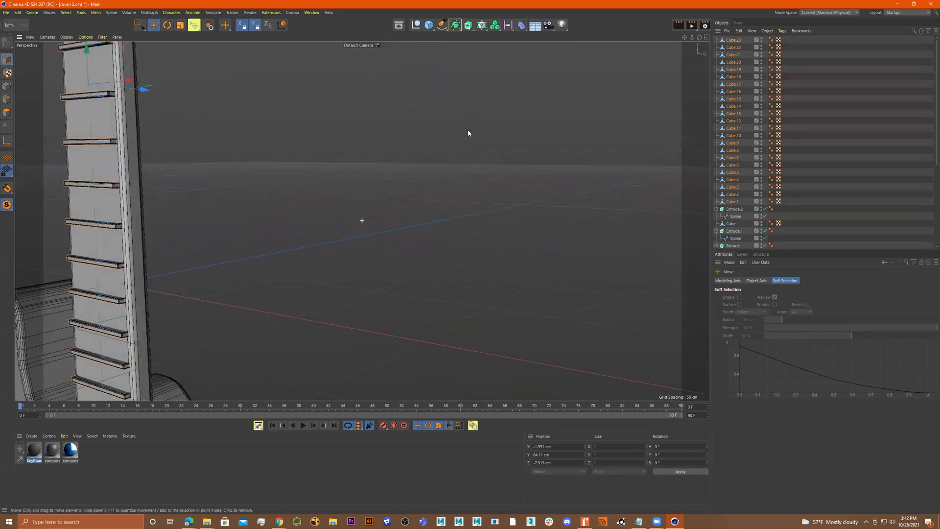
# Orbit around the guitar in perspective to inspect the frets along the neck
pyautogui.keyDown('alt'); pyautogui.moveTo(468, 129); pyautogui.dragTo(321, 143, button='right'); pyautogui.keyUp('alt')
pyautogui.keyDown('alt'); pyautogui.moveTo(321, 143); pyautogui.dragTo(467, 235, button='middle'); pyautogui.keyUp('alt')
pyautogui.moveTo(466, 235)
pyautogui.keyDown('alt'); pyautogui.mouseDown()
pyautogui.moveTo(481, 214)
pyautogui.moveTo(514, 321)
pyautogui.moveTo(487, 284)
pyautogui.moveTo(494, 261)
pyautogui.moveTo(486, 258)
pyautogui.mouseUp(); pyautogui.keyUp('alt')
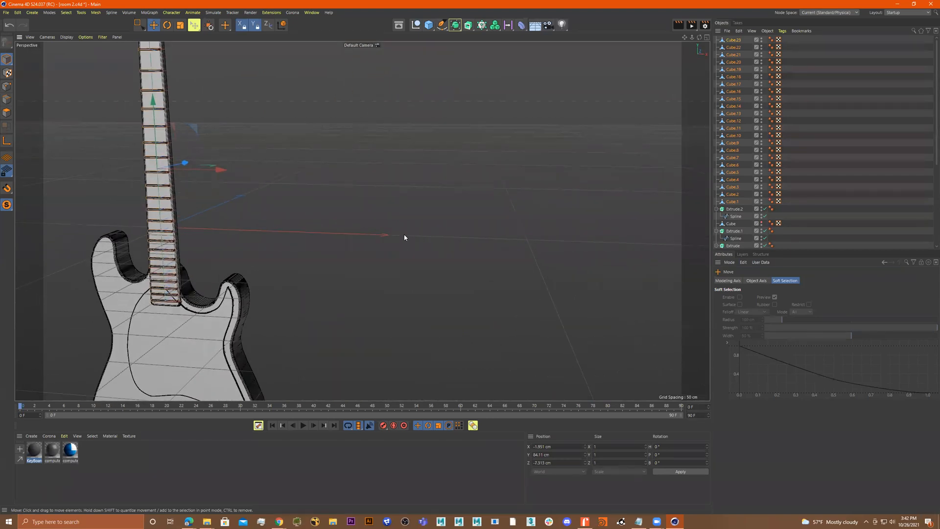
pyautogui.keyDown('alt'); pyautogui.moveTo(277, 251); pyautogui.dragTo(474, 170); pyautogui.keyUp('alt')
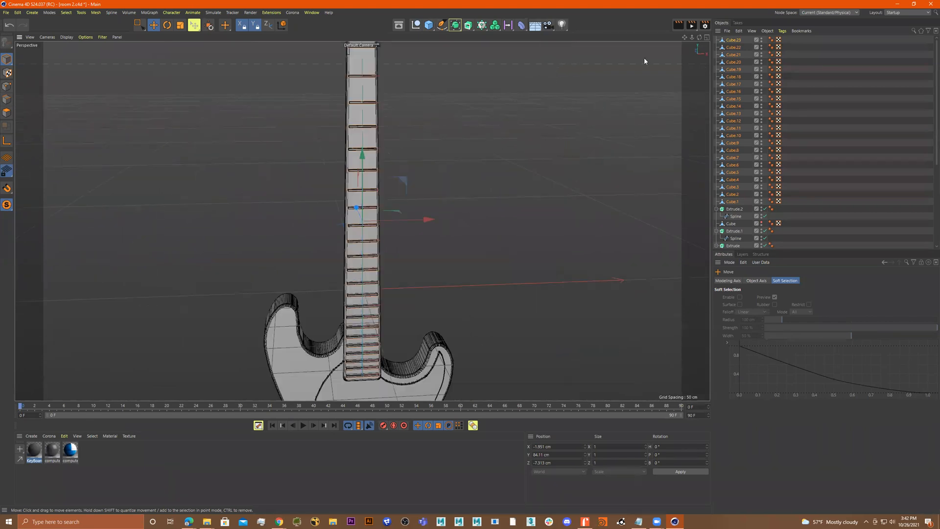
pyautogui.keyDown('alt'); pyautogui.moveTo(519, 130); pyautogui.dragTo(487, 109); pyautogui.keyUp('alt')
pyautogui.keyDown('alt'); pyautogui.moveTo(487, 109); pyautogui.dragTo(493, 196, button='middle'); pyautogui.keyUp('alt')
pyautogui.keyDown('alt'); pyautogui.moveTo(360, 168); pyautogui.dragTo(425, 138, button='right'); pyautogui.keyUp('alt')
pyautogui.keyDown('alt'); pyautogui.moveTo(362, 220); pyautogui.dragTo(447, 145); pyautogui.keyUp('alt')
pyautogui.keyDown('alt'); pyautogui.moveTo(447, 146); pyautogui.dragTo(463, 248, button='middle'); pyautogui.keyUp('alt')
pyautogui.keyDown('alt'); pyautogui.moveTo(474, 215); pyautogui.dragTo(432, 213, button='right'); pyautogui.keyUp('alt')
pyautogui.keyDown('alt'); pyautogui.moveTo(500, 249); pyautogui.dragTo(494, 231, button='middle'); pyautogui.keyUp('alt')
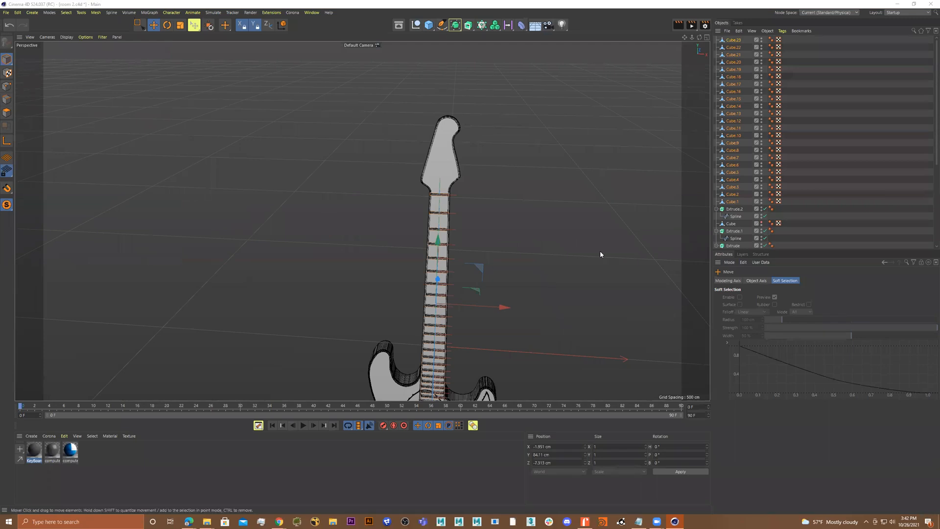
pyautogui.keyDown('alt'); pyautogui.moveTo(510, 241); pyautogui.dragTo(502, 241, button='right'); pyautogui.keyUp('alt')
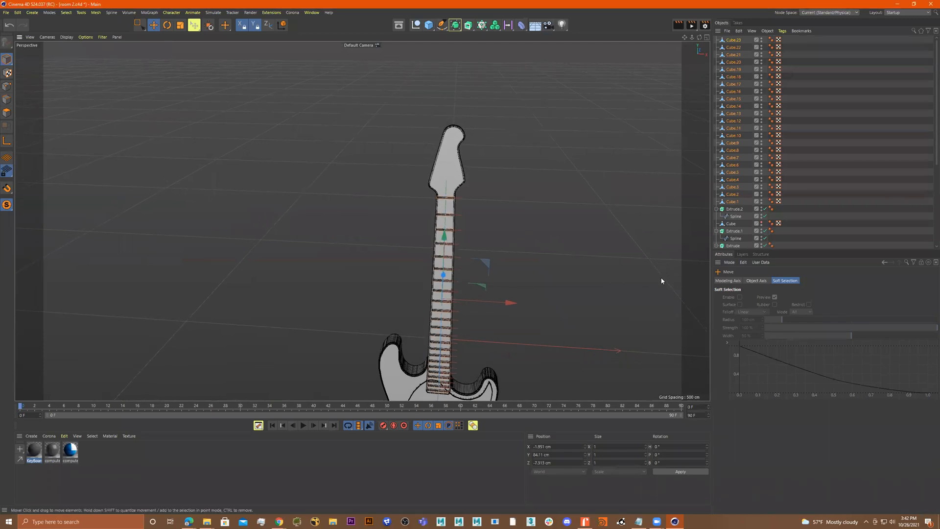
# Add a new cube beside the guitar and widen it to about 290 cm
pyautogui.click(429, 25)
pyautogui.scroll(2, 492, 272)
pyautogui.moveTo(514, 327); pyautogui.dragTo(281, 162)
pyautogui.scroll(2, 281, 162)
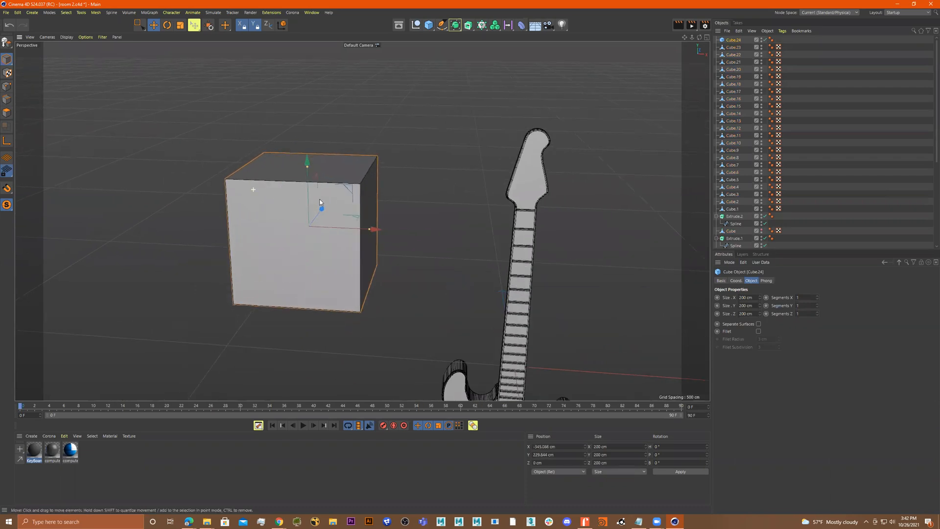
pyautogui.moveTo(371, 230); pyautogui.dragTo(463, 186)
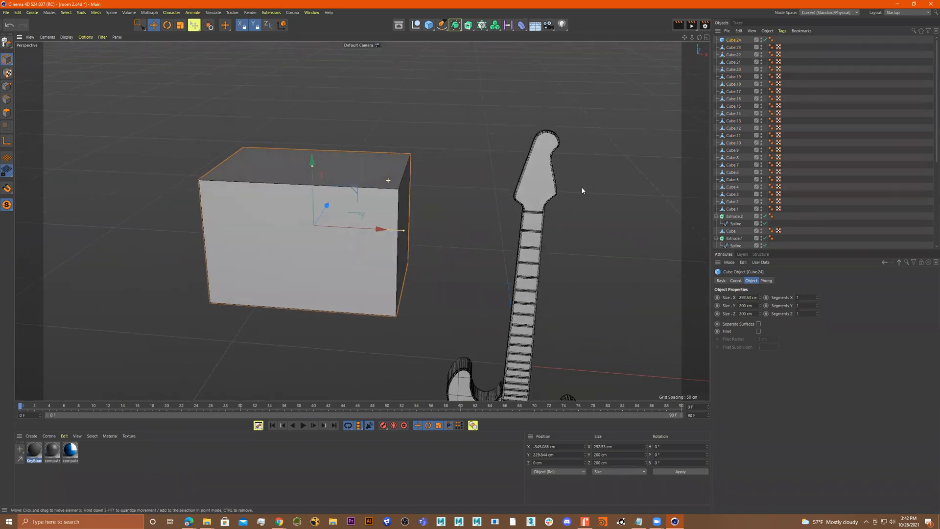
# Give the cube 4 X, 4 Y and 2 Z segments and reduce its depth to about 72 cm
pyautogui.click(818, 296)
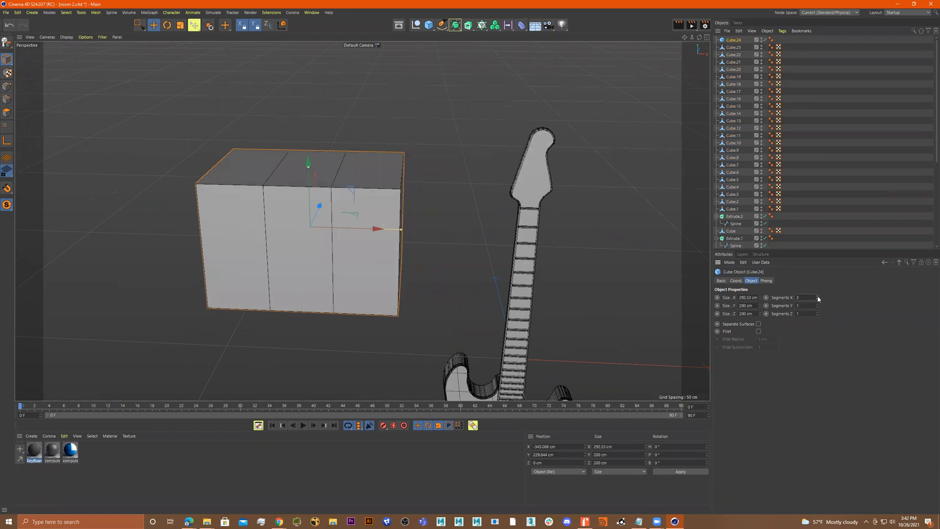
pyautogui.click(818, 296)
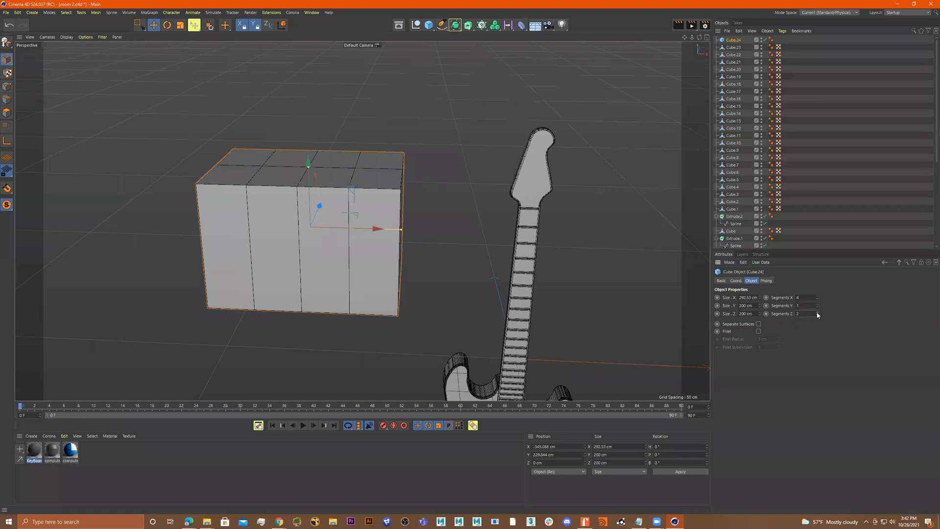
pyautogui.click(817, 316)
pyautogui.click(817, 303)
pyautogui.click(818, 303)
pyautogui.keyDown('alt'); pyautogui.moveTo(441, 222); pyautogui.dragTo(422, 172); pyautogui.keyUp('alt')
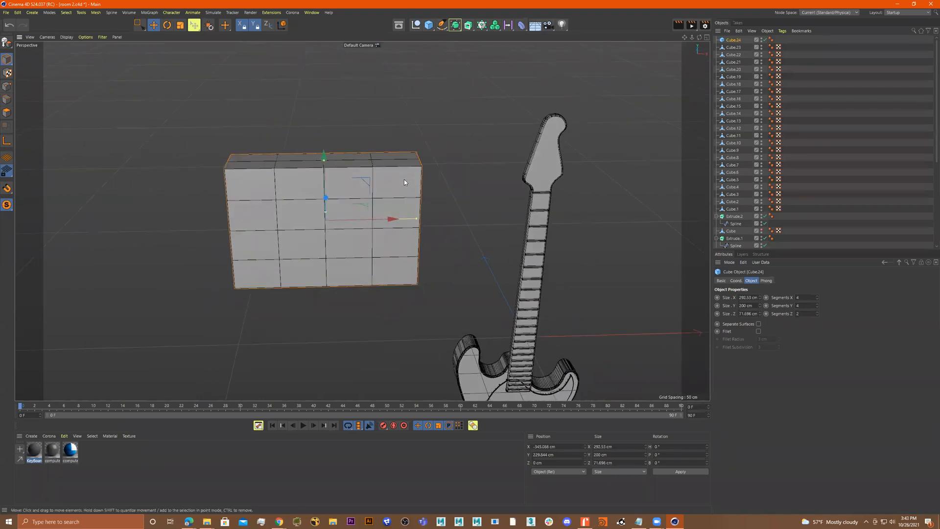
# Make the cube editable, loop-select a vertical polygon column and scale it to taper the box sides
pyautogui.press('c')
pyautogui.rightClick(388, 187)
pyautogui.click(399, 201)
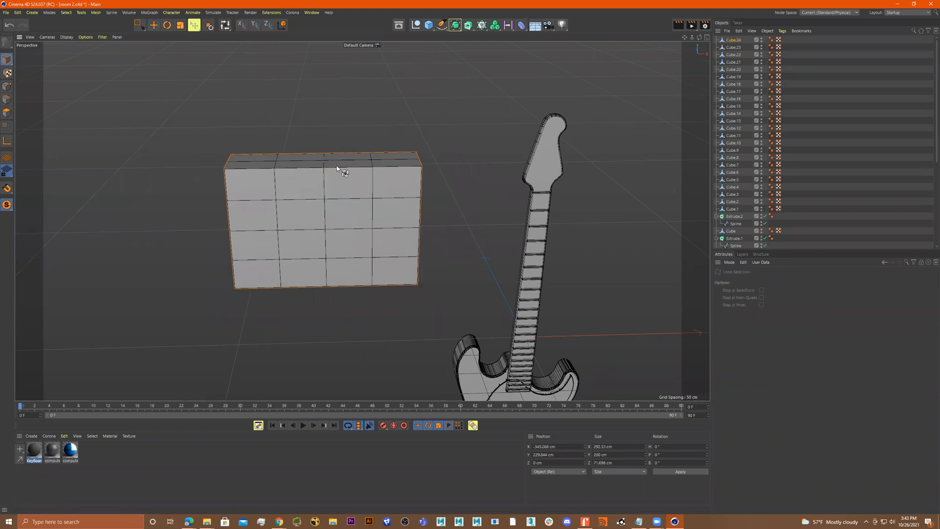
pyautogui.click(7, 113)
pyautogui.click(304, 178)
pyautogui.click(298, 191)
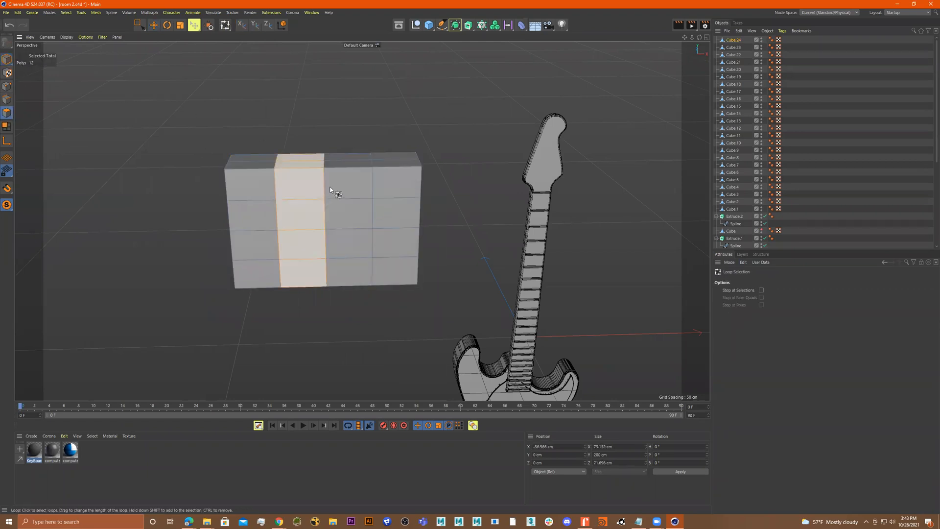
pyautogui.keyDown('shift'); pyautogui.click(338, 182); pyautogui.keyUp('shift')
pyautogui.press('t')
pyautogui.moveTo(338, 182); pyautogui.dragTo(373, 209)
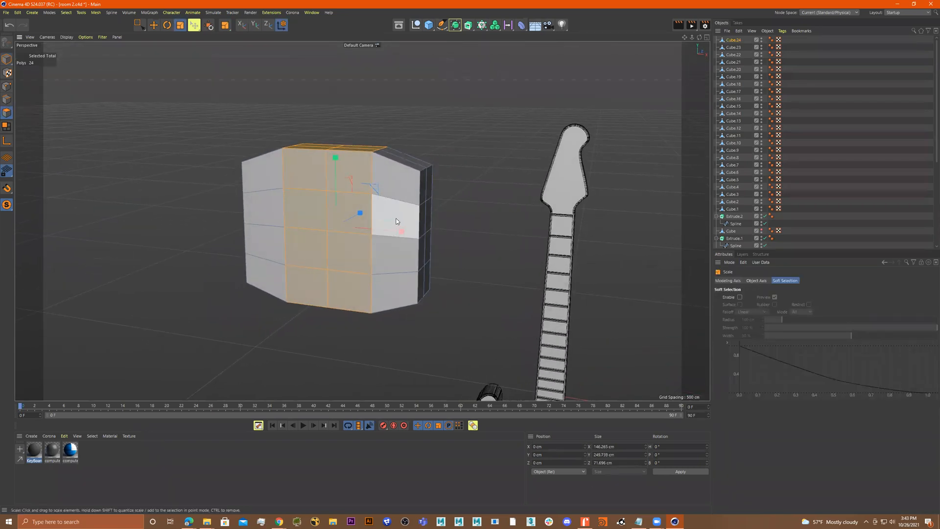
# Loop-select the two middle horizontal polygon rings and scale them outward to about 343 cm wide
pyautogui.press('u')
pyautogui.press('l')
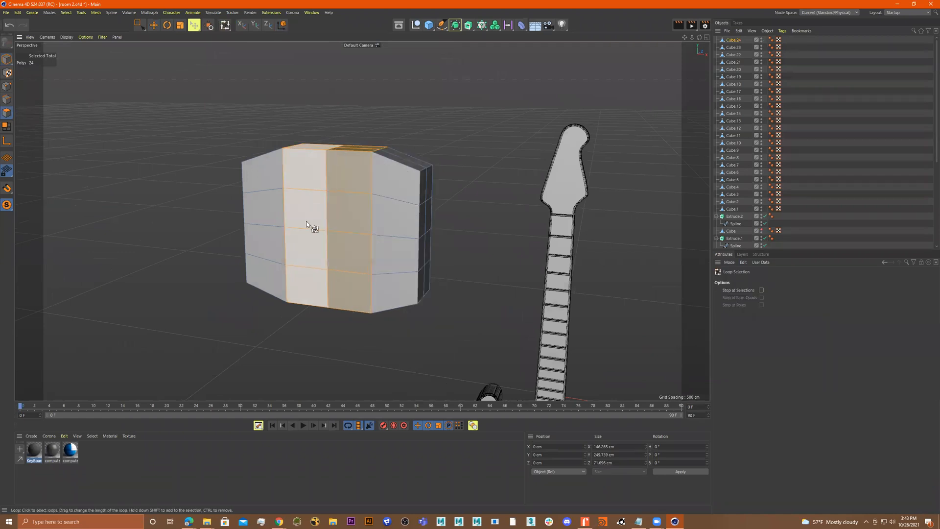
pyautogui.click(323, 214)
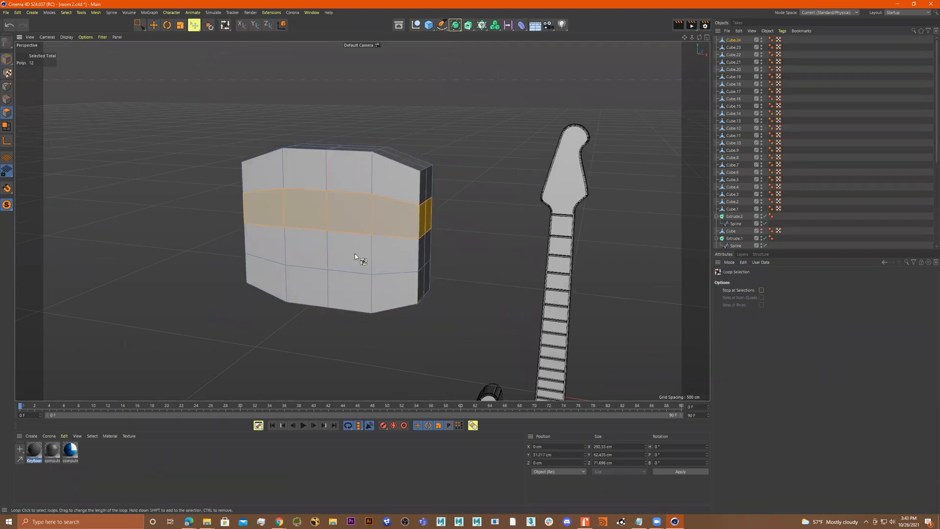
pyautogui.keyDown('shift'); pyautogui.click(326, 245); pyautogui.keyUp('shift')
pyautogui.press('t')
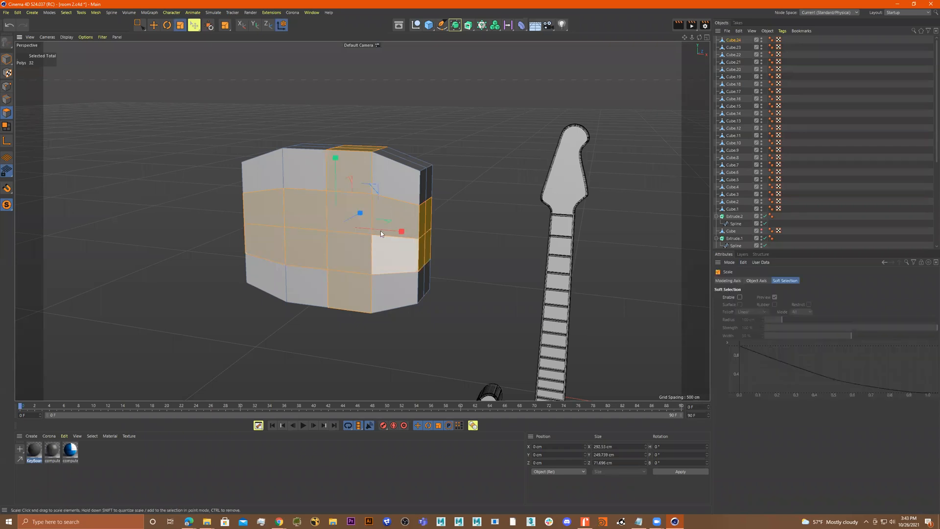
pyautogui.click(305, 213)
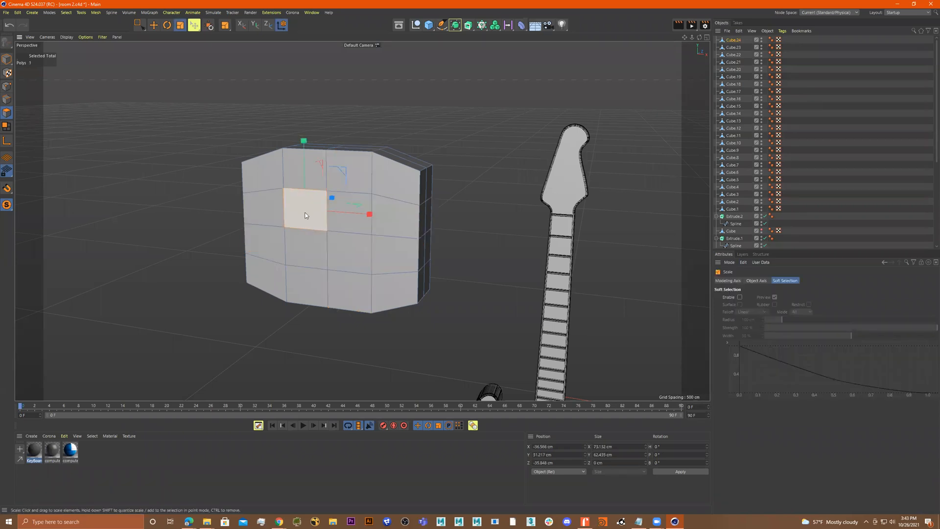
pyautogui.press('u')
pyautogui.press('l')
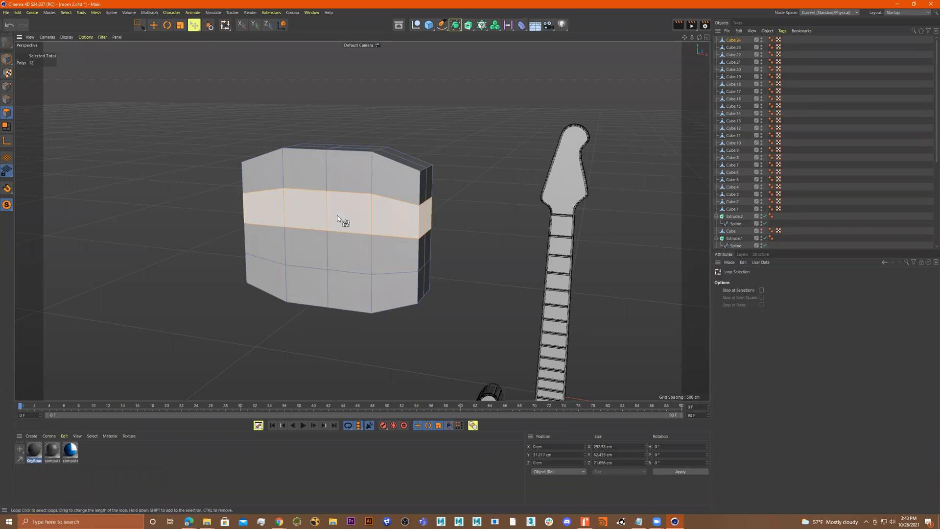
pyautogui.keyDown('shift'); pyautogui.click(330, 251); pyautogui.keyUp('shift')
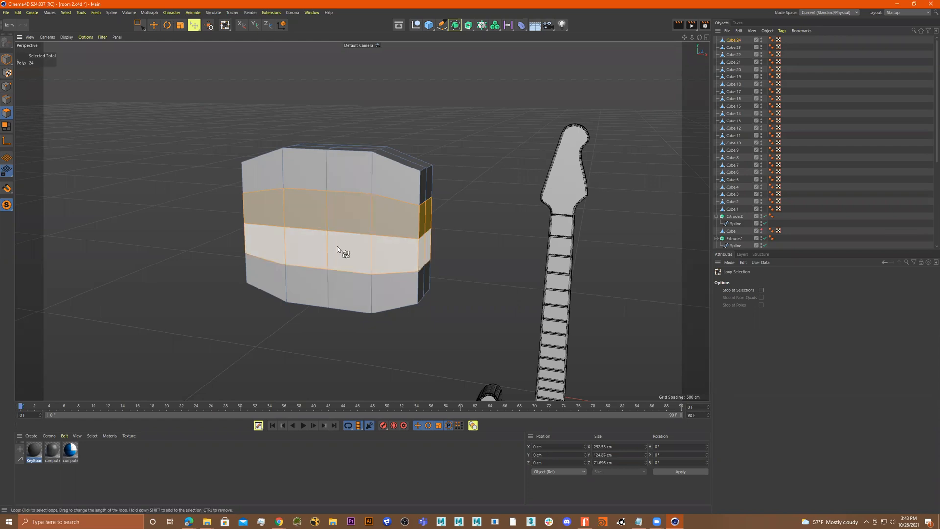
pyautogui.press('t')
pyautogui.moveTo(337, 226); pyautogui.dragTo(410, 234)
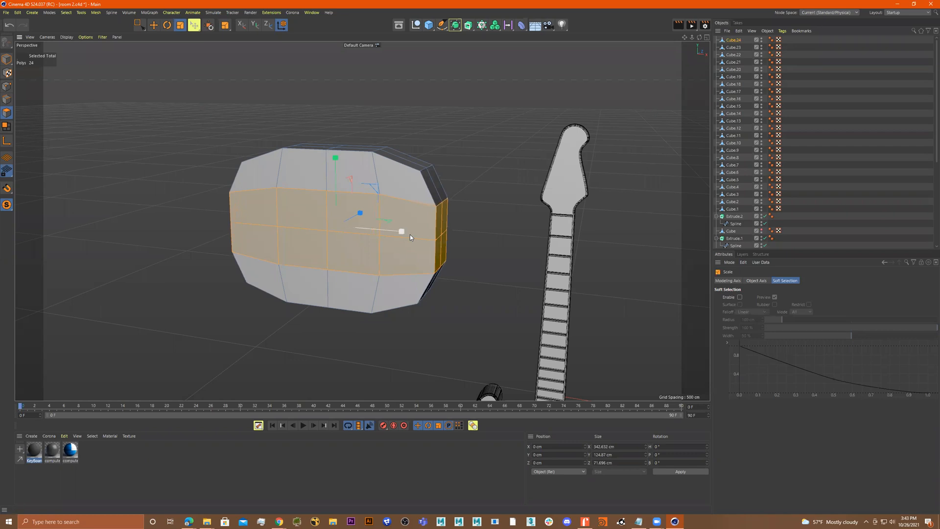
# Select four front lower polygons and inset them with Extrude Inner at about 15 cm offset
pyautogui.keyDown('alt'); pyautogui.moveTo(485, 277); pyautogui.dragTo(386, 263); pyautogui.keyUp('alt')
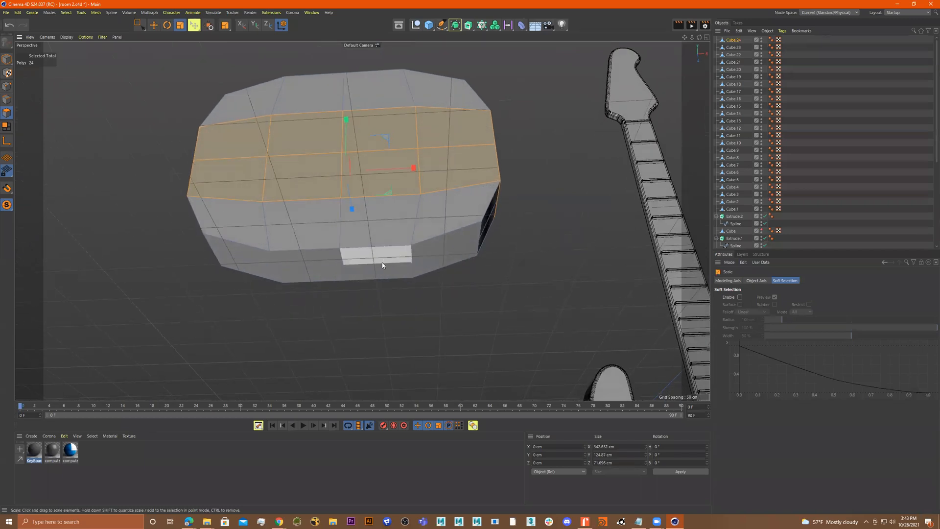
pyautogui.press('9')
pyautogui.keyDown('alt'); pyautogui.moveTo(347, 274); pyautogui.dragTo(370, 279); pyautogui.keyUp('alt')
pyautogui.scroll(2, 370, 280)
pyautogui.rightClick(392, 314)
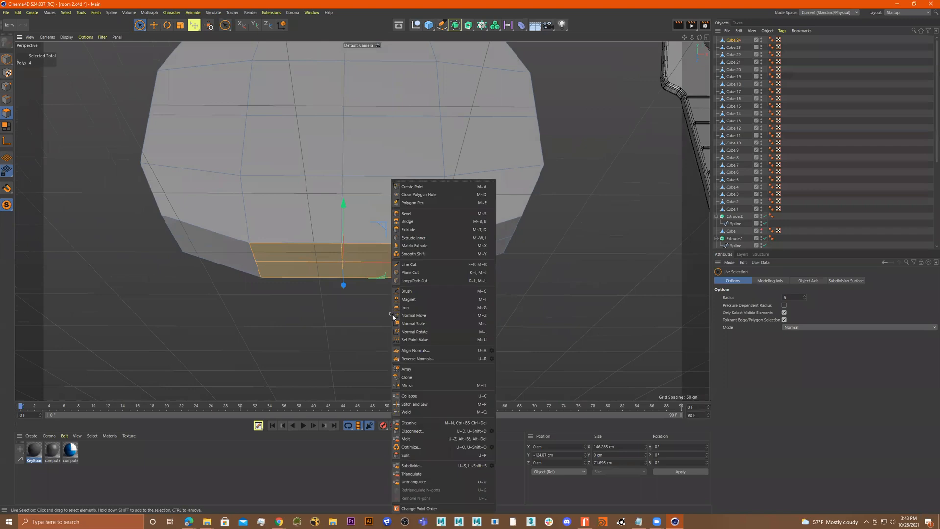
pyautogui.click(414, 237)
pyautogui.moveTo(416, 329); pyautogui.dragTo(448, 330)
pyautogui.keyDown('alt'); pyautogui.moveTo(442, 296); pyautogui.dragTo(447, 272); pyautogui.keyUp('alt')
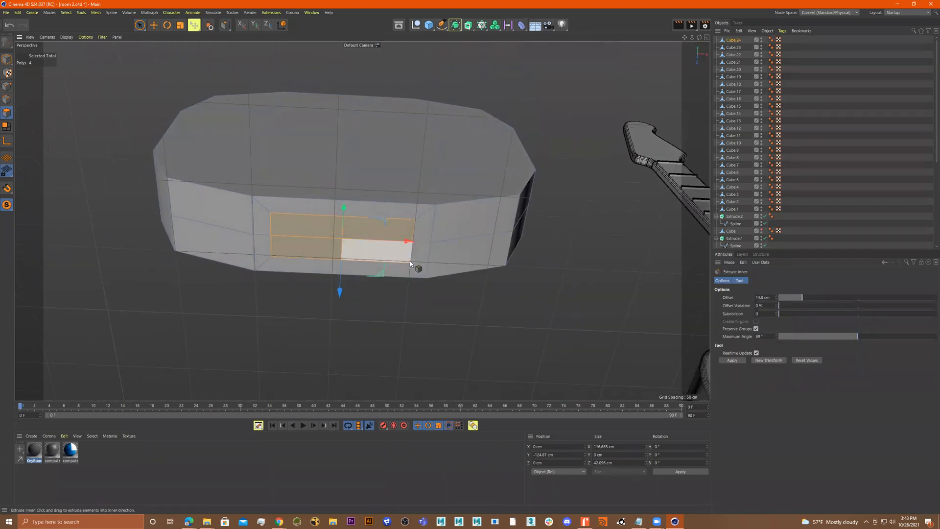
# Scale the inset polygons down to about 98 cm wide
pyautogui.press('r')
pyautogui.press('t')
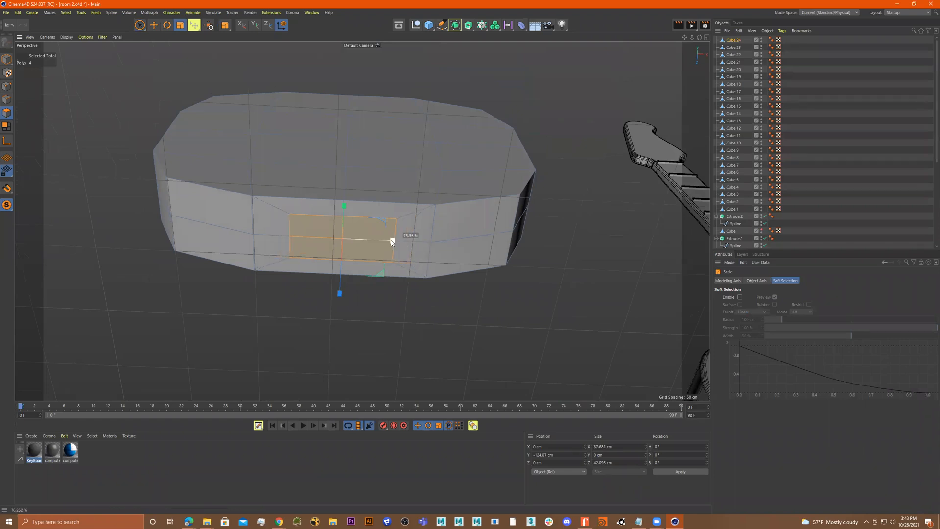
pyautogui.keyDown('alt'); pyautogui.moveTo(388, 240); pyautogui.dragTo(371, 289); pyautogui.keyUp('alt')
# Extrude the inset polygons downward into a long handle below the box
pyautogui.rightClick(370, 283)
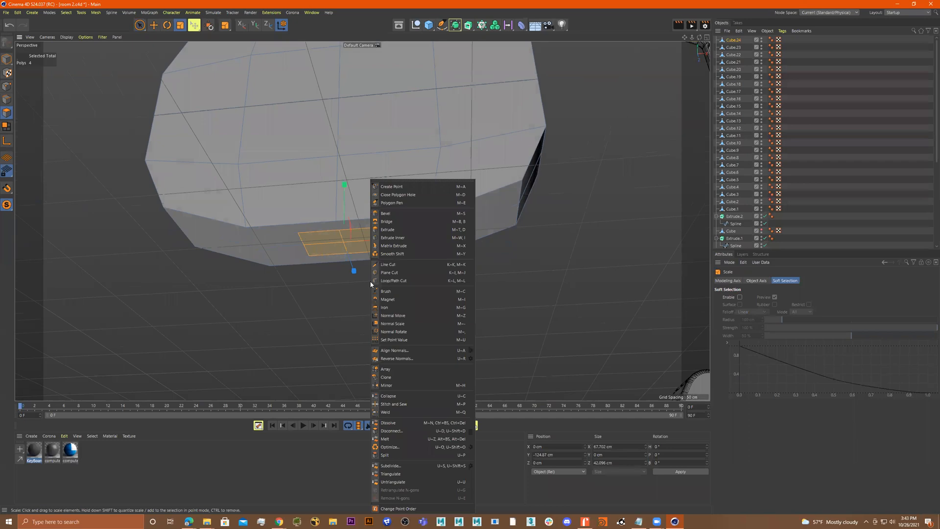
pyautogui.click(397, 230)
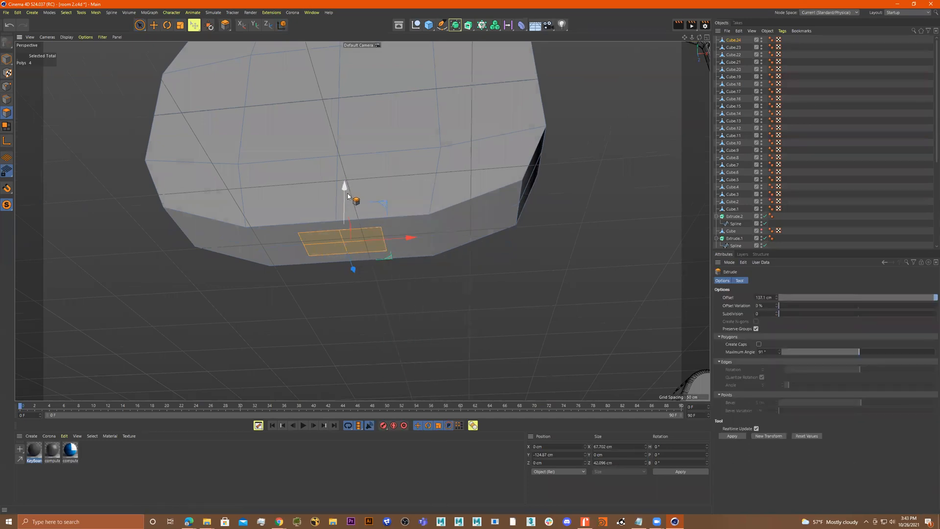
pyautogui.moveTo(413, 319); pyautogui.dragTo(462, 319)
pyautogui.keyDown('alt'); pyautogui.moveTo(283, 271); pyautogui.dragTo(466, 268); pyautogui.keyUp('alt')
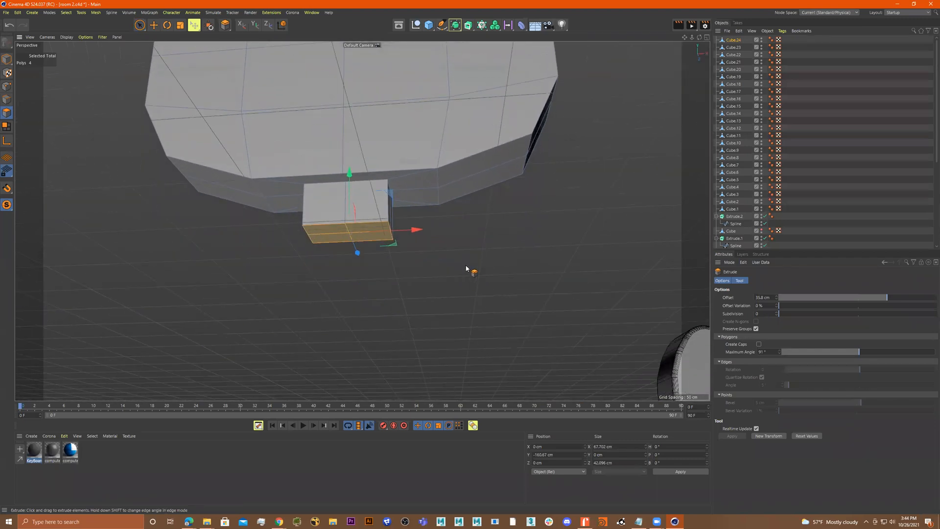
pyautogui.moveTo(392, 253); pyautogui.dragTo(456, 332)
# Select the central front and back polygons and scale them outward to bulge the box to about 109 cm deep
pyautogui.press('9')
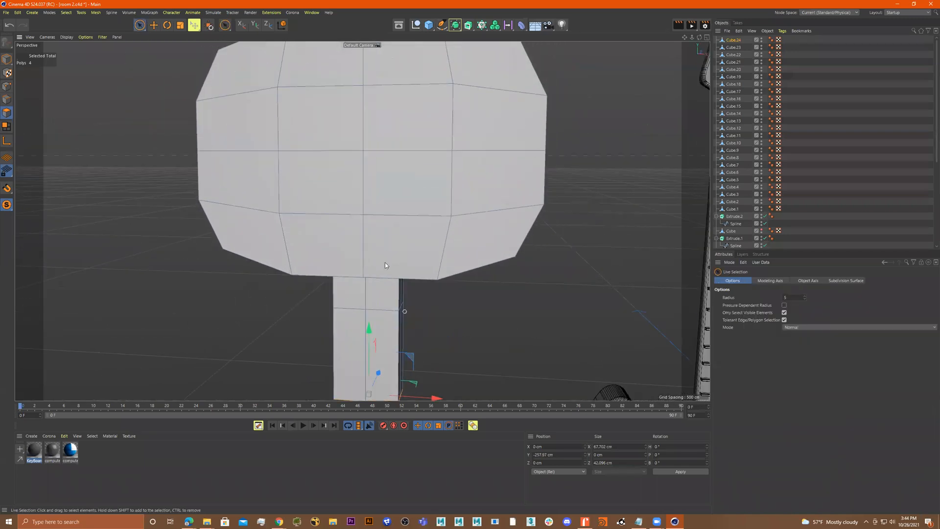
pyautogui.moveTo(380, 168)
pyautogui.mouseDown()
pyautogui.moveTo(318, 154)
pyautogui.moveTo(337, 170)
pyautogui.moveTo(485, 178)
pyautogui.mouseUp()
pyautogui.scroll(-5, 338, 171)
pyautogui.moveTo(240, 177)
pyautogui.mouseDown()
pyautogui.moveTo(259, 194)
pyautogui.moveTo(273, 176)
pyautogui.mouseUp()
pyautogui.press('t')
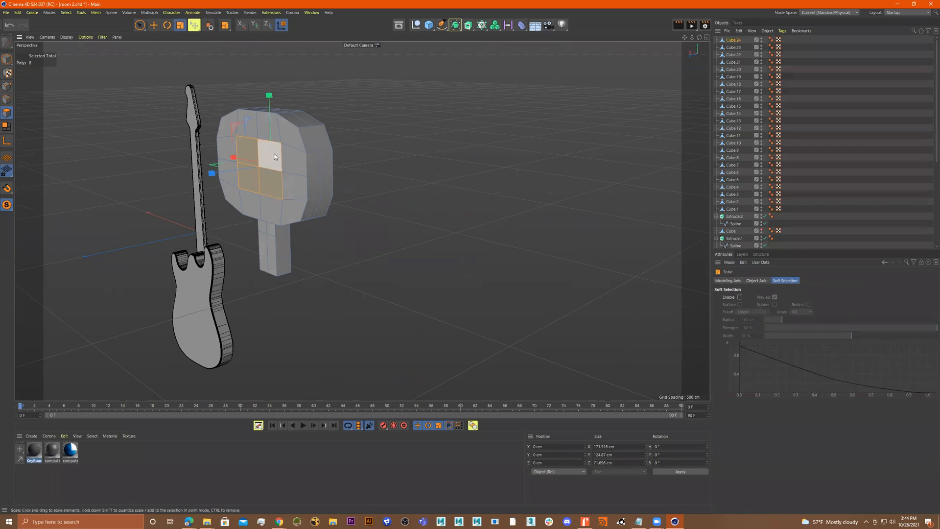
pyautogui.moveTo(210, 176); pyautogui.dragTo(213, 177)
pyautogui.keyDown('alt'); pyautogui.moveTo(295, 157); pyautogui.dragTo(174, 163); pyautogui.keyUp('alt')
pyautogui.keyDown('alt'); pyautogui.moveTo(334, 161); pyautogui.dragTo(415, 162, button='right'); pyautogui.keyUp('alt')
pyautogui.keyDown('alt'); pyautogui.moveTo(299, 141); pyautogui.dragTo(318, 136); pyautogui.keyUp('alt')
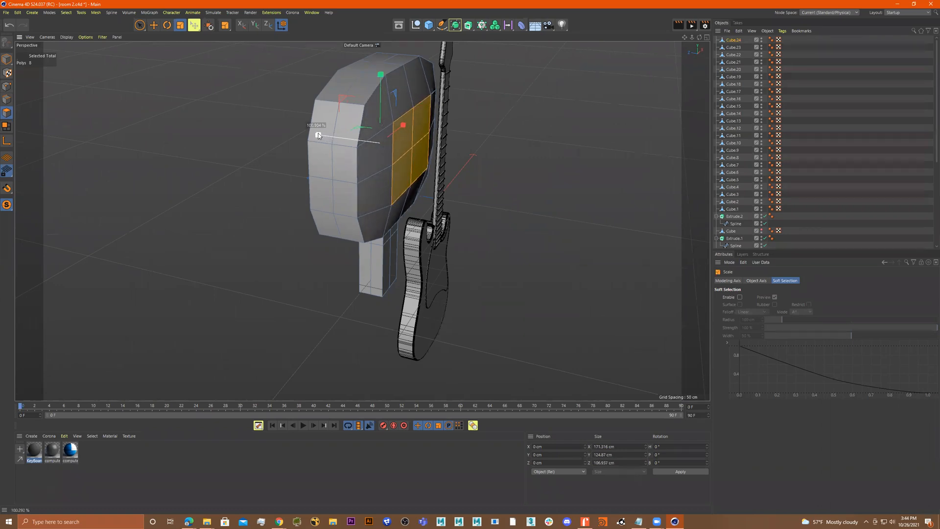
pyautogui.keyDown('alt'); pyautogui.moveTo(372, 158); pyautogui.dragTo(246, 131); pyautogui.keyUp('alt')
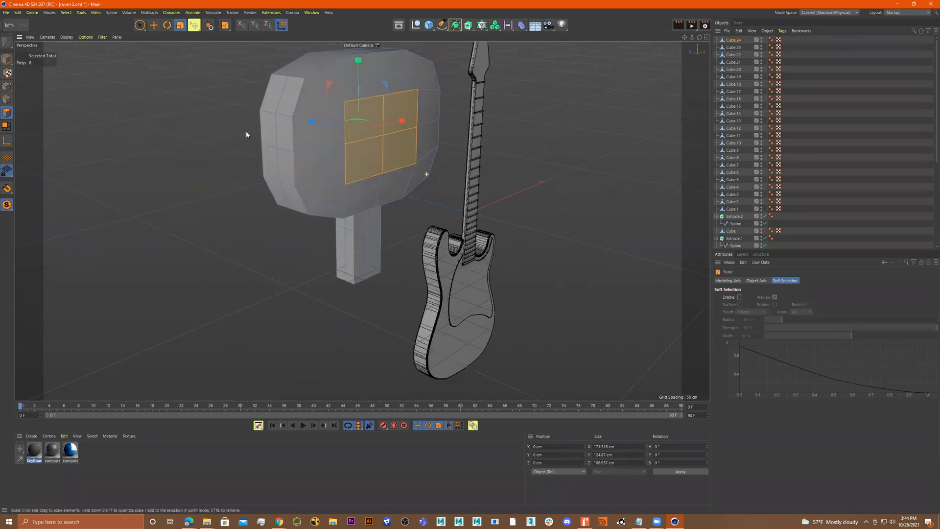
# Scale the whole object along its depth axis to about 70 cm
pyautogui.click(7, 59)
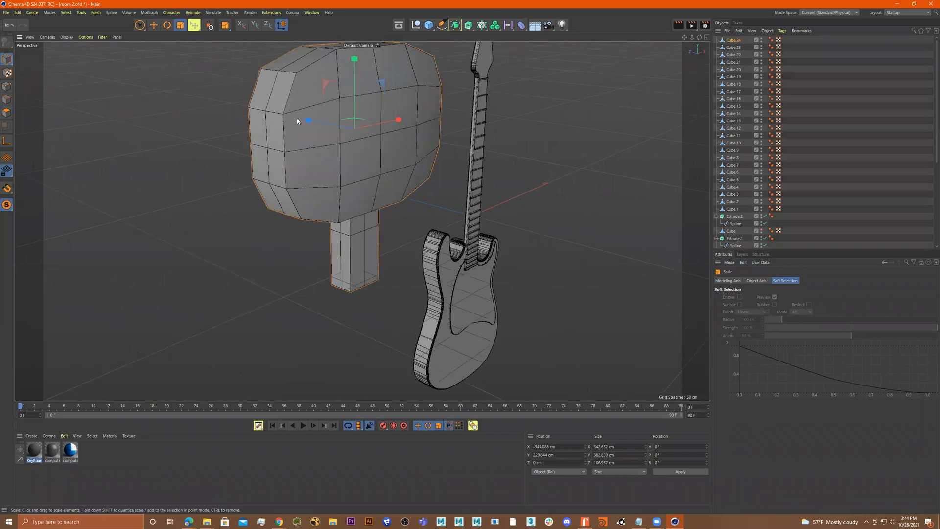
pyautogui.moveTo(308, 122); pyautogui.dragTo(331, 125)
pyautogui.scroll(5, 416, 166)
pyautogui.keyDown('alt'); pyautogui.moveTo(362, 220); pyautogui.dragTo(426, 201); pyautogui.keyUp('alt')
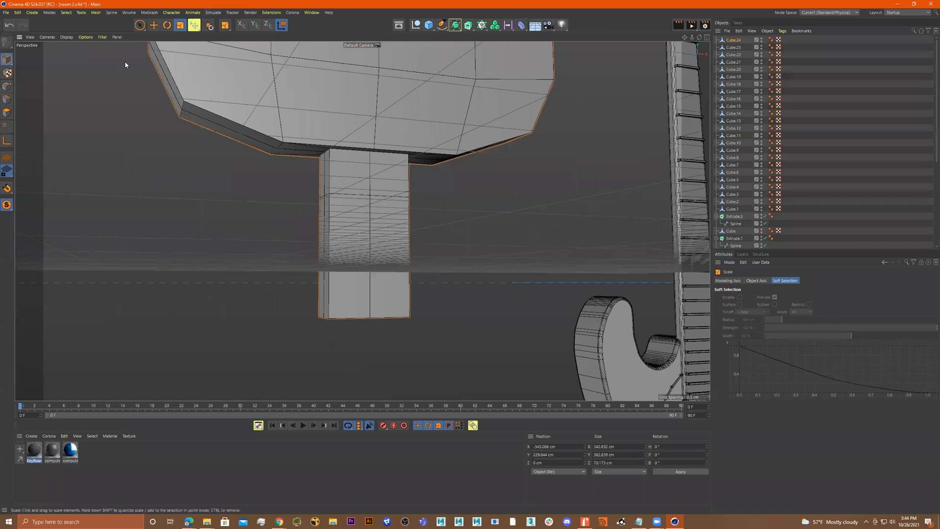
# Loop-select the handle's vertical centre edges only and scale them in depth to about 43 cm
pyautogui.click(11, 103)
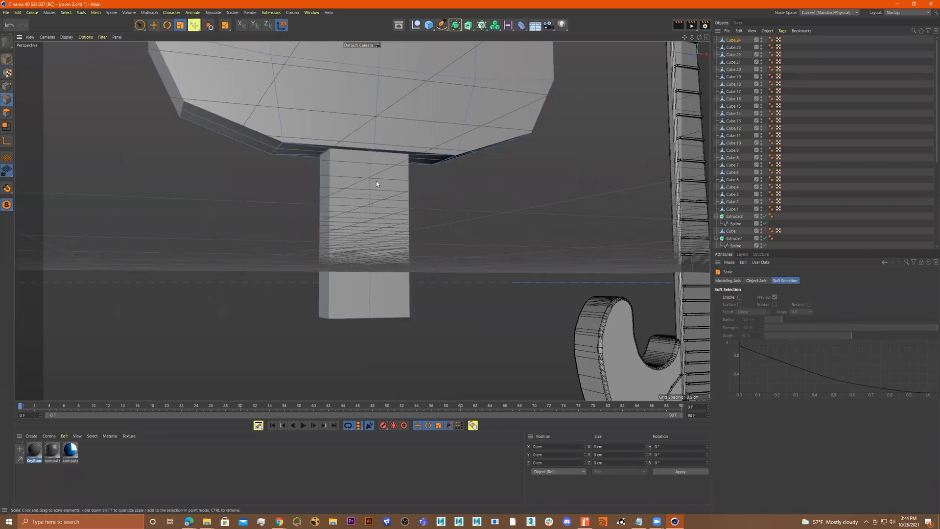
pyautogui.press('u')
pyautogui.press('l')
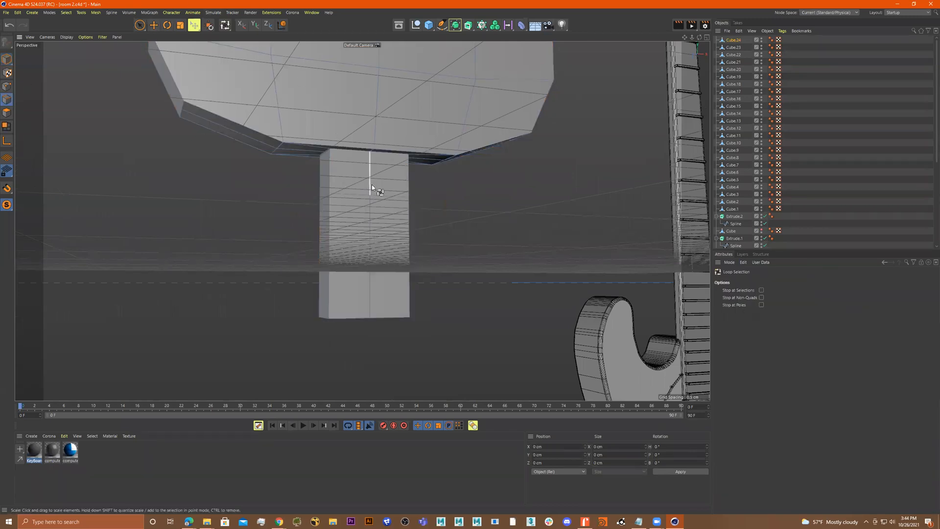
pyautogui.click(370, 183)
pyautogui.keyDown('alt'); pyautogui.moveTo(409, 204); pyautogui.dragTo(391, 223); pyautogui.keyUp('alt')
pyautogui.scroll(-4, 391, 223)
pyautogui.keyDown('alt'); pyautogui.moveTo(375, 166); pyautogui.dragTo(361, 220, button='middle'); pyautogui.keyUp('alt')
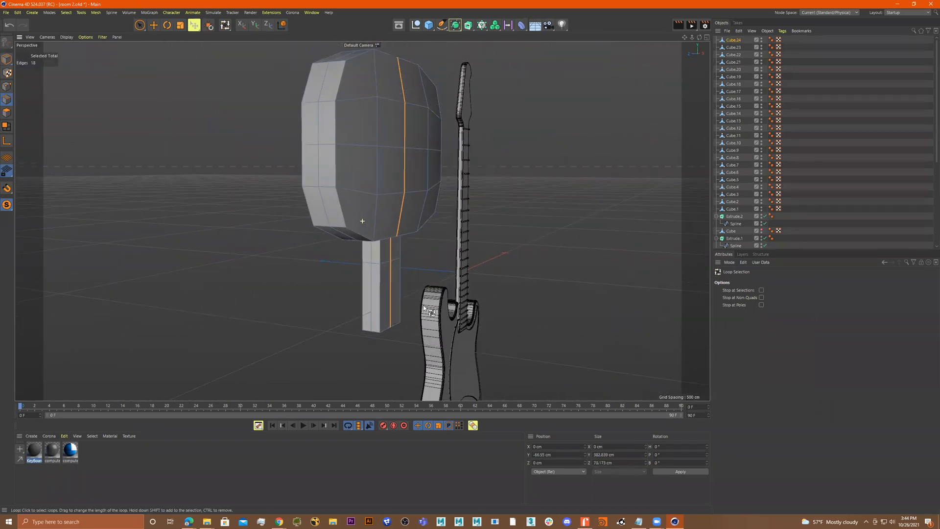
pyautogui.moveTo(144, 28); pyautogui.dragTo(169, 48)
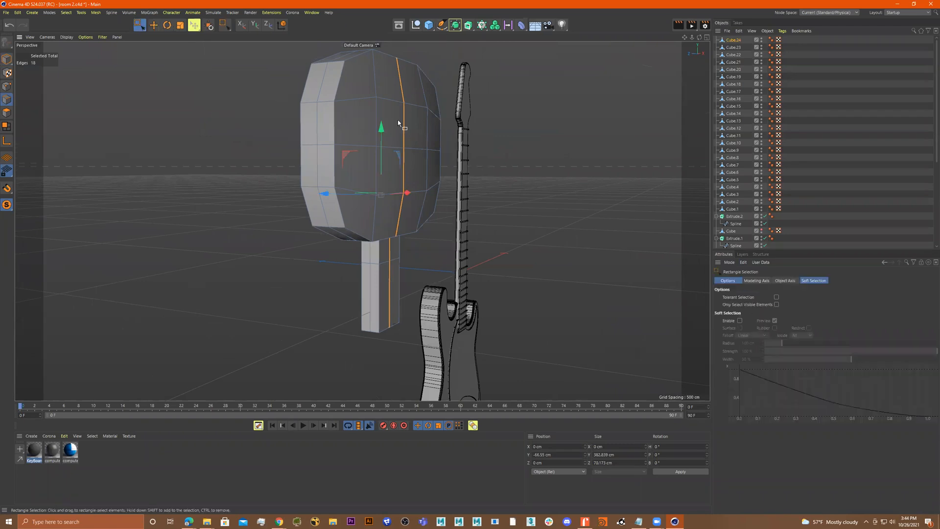
pyautogui.keyDown('alt'); pyautogui.moveTo(398, 119); pyautogui.dragTo(371, 125); pyautogui.keyUp('alt')
pyautogui.moveTo(303, 51); pyautogui.dragTo(491, 227)
pyautogui.keyDown('alt'); pyautogui.moveTo(399, 227); pyautogui.dragTo(441, 211); pyautogui.keyUp('alt')
pyautogui.keyDown('alt'); pyautogui.moveTo(441, 211); pyautogui.dragTo(476, 234, button='right'); pyautogui.keyUp('alt')
pyautogui.keyDown('alt'); pyautogui.moveTo(476, 235); pyautogui.dragTo(429, 231); pyautogui.keyUp('alt')
pyautogui.press('r')
pyautogui.press('t')
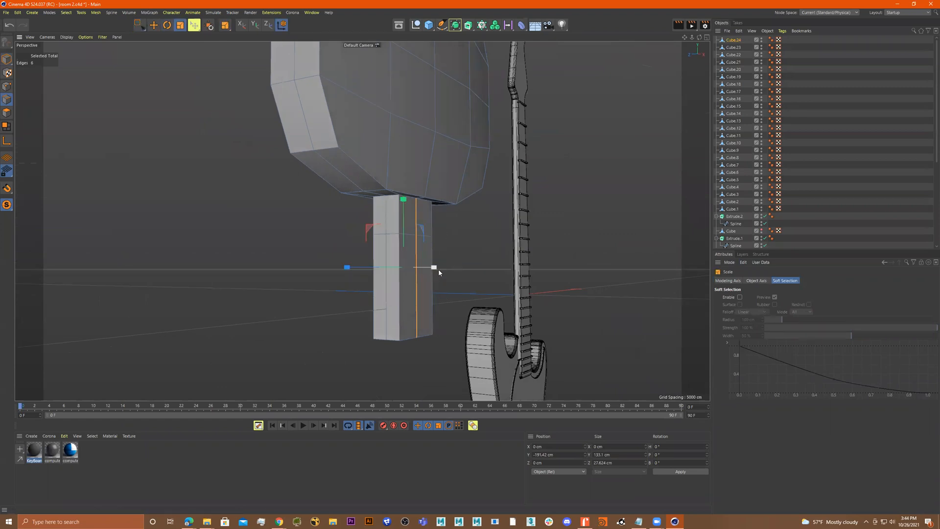
pyautogui.keyDown('alt'); pyautogui.moveTo(428, 268); pyautogui.dragTo(313, 267); pyautogui.keyUp('alt')
pyautogui.keyDown('alt'); pyautogui.moveTo(371, 240); pyautogui.dragTo(391, 314); pyautogui.keyUp('alt')
pyautogui.click(137, 25)
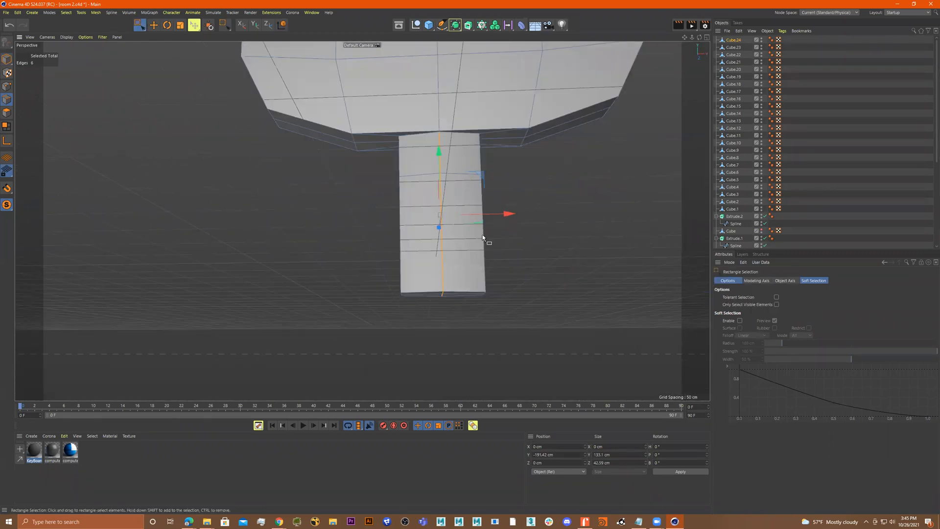
# Select the handle's bottom points and scale them down to taper its end to about 48 by 30 cm
pyautogui.click(4, 86)
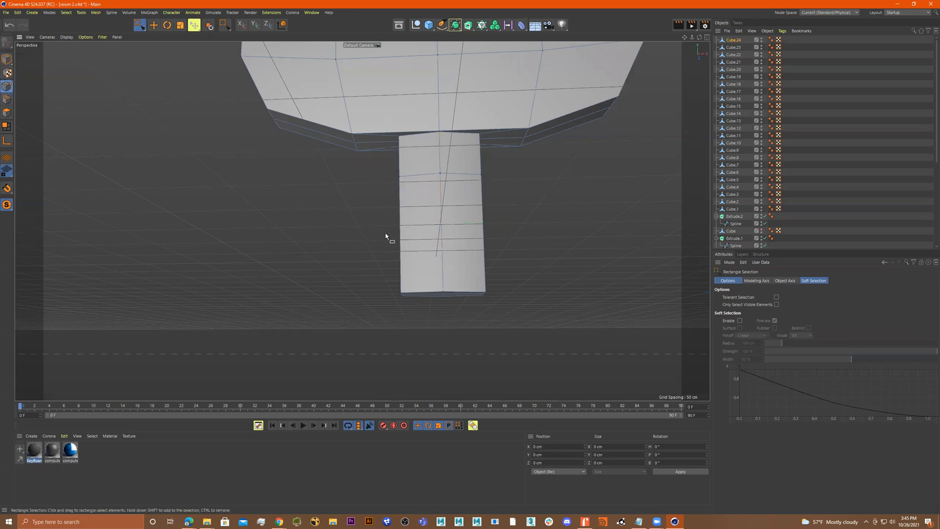
pyautogui.moveTo(384, 314); pyautogui.dragTo(494, 287)
pyautogui.press('t')
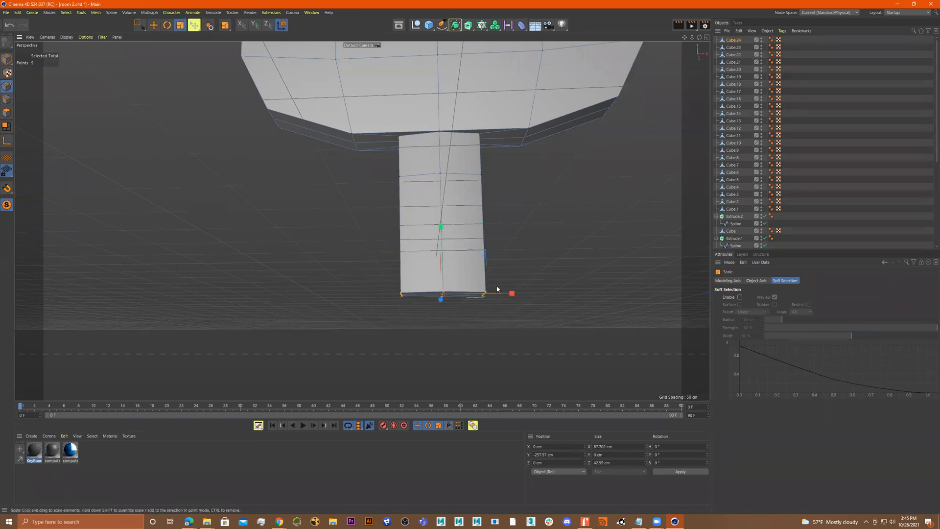
pyautogui.moveTo(558, 265); pyautogui.dragTo(663, 161)
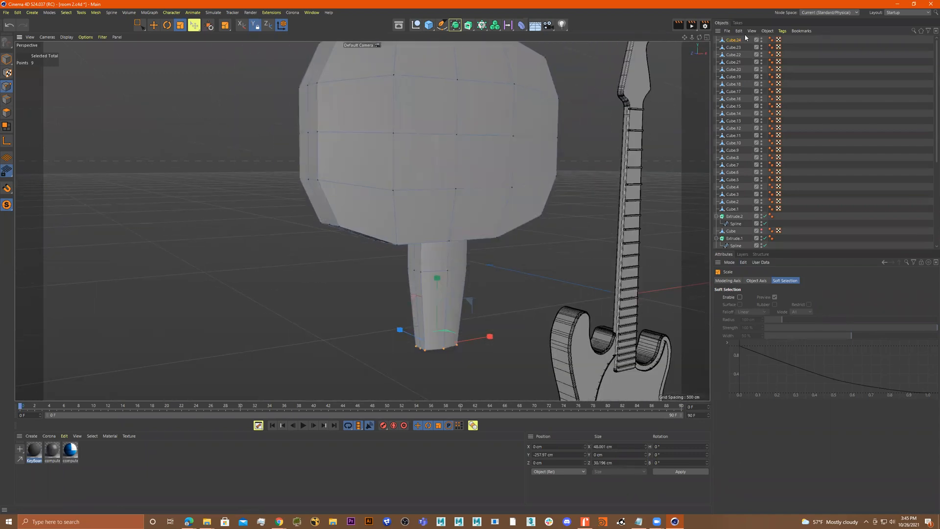
# Add a Subdivision Surface, put the cube under it, preview the smoothing and disable it again
pyautogui.click(456, 26)
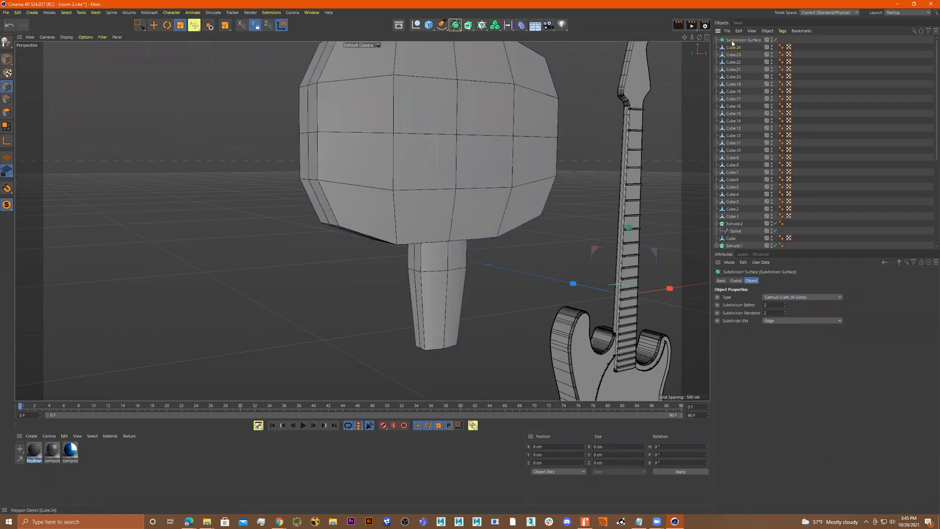
pyautogui.moveTo(732, 44); pyautogui.dragTo(733, 40)
pyautogui.keyDown('alt'); pyautogui.moveTo(537, 131); pyautogui.dragTo(536, 180); pyautogui.keyUp('alt')
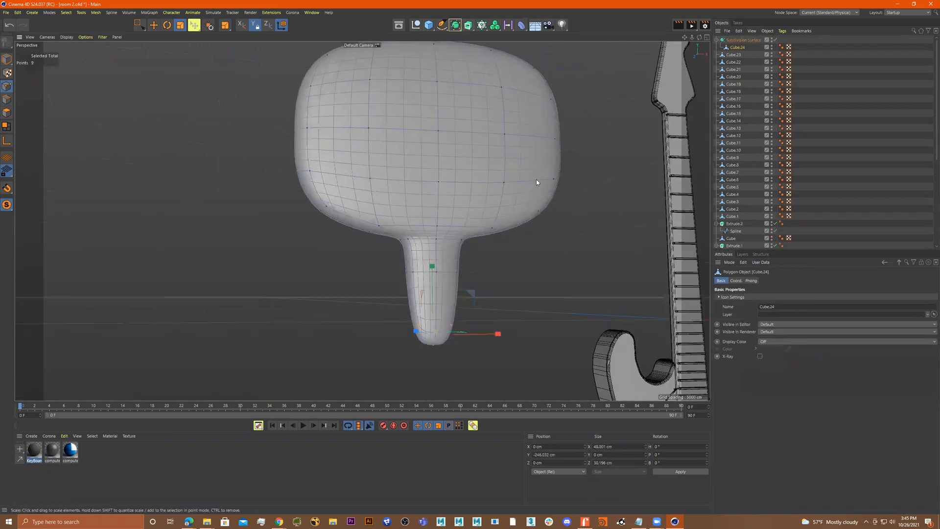
pyautogui.click(774, 39)
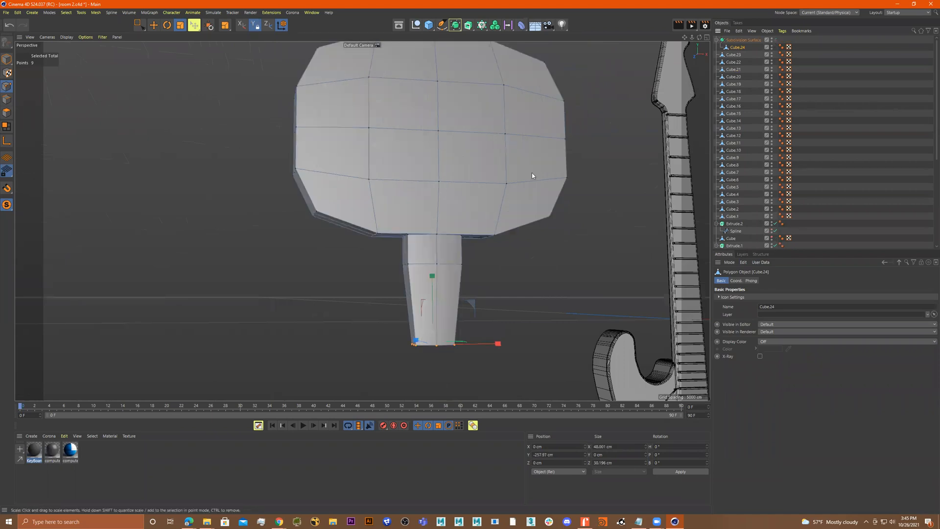
# Add a horizontal loop cut near the top of the handle with Loop/Path Cut
pyautogui.rightClick(434, 252)
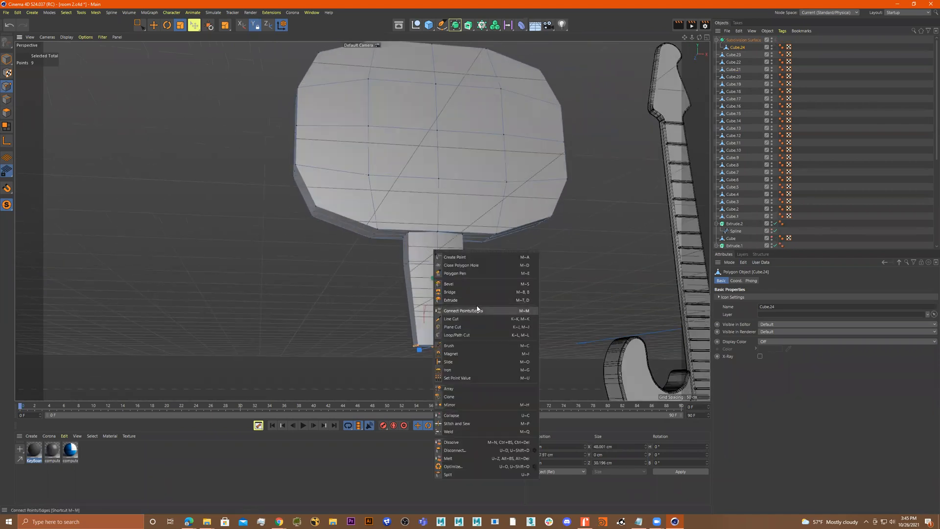
pyautogui.click(456, 335)
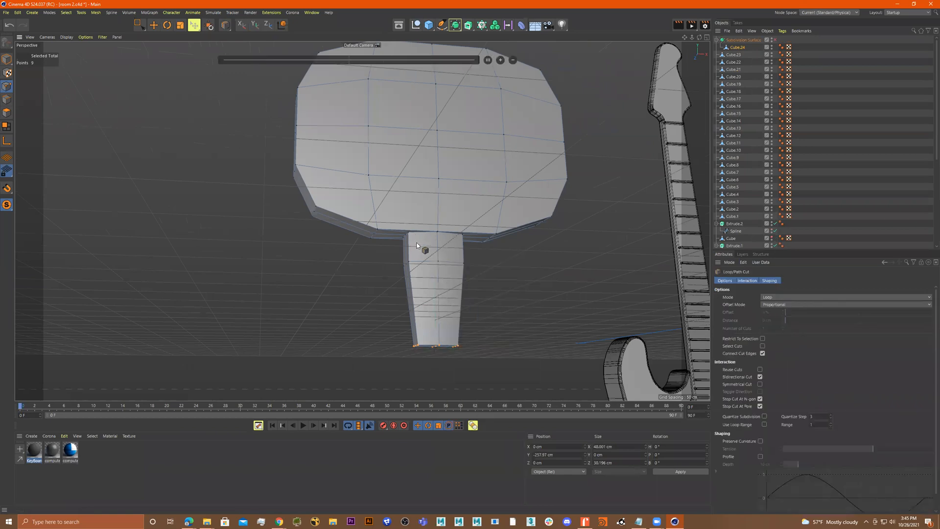
pyautogui.scroll(5, 470, 245)
pyautogui.keyDown('alt'); pyautogui.moveTo(532, 245); pyautogui.dragTo(450, 243); pyautogui.keyUp('alt')
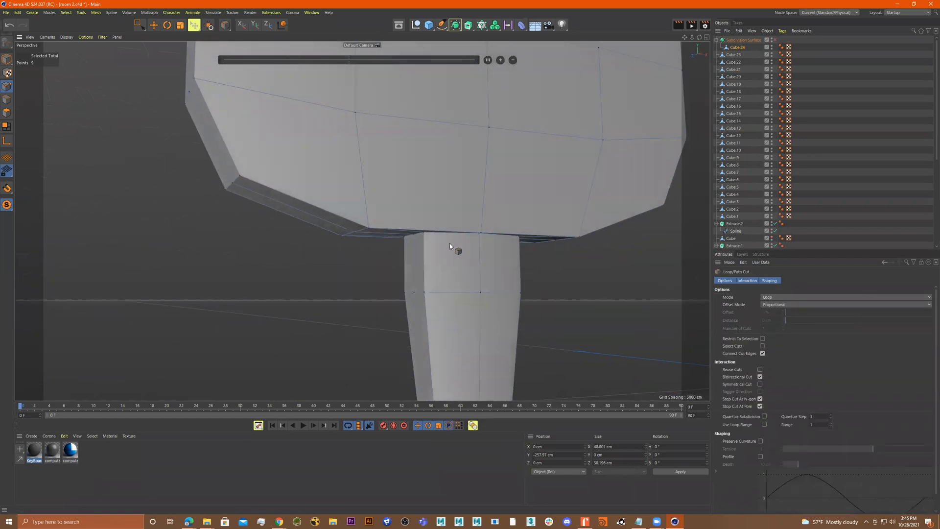
pyautogui.click(421, 236)
pyautogui.keyDown('alt'); pyautogui.moveTo(422, 236); pyautogui.dragTo(431, 216); pyautogui.keyUp('alt')
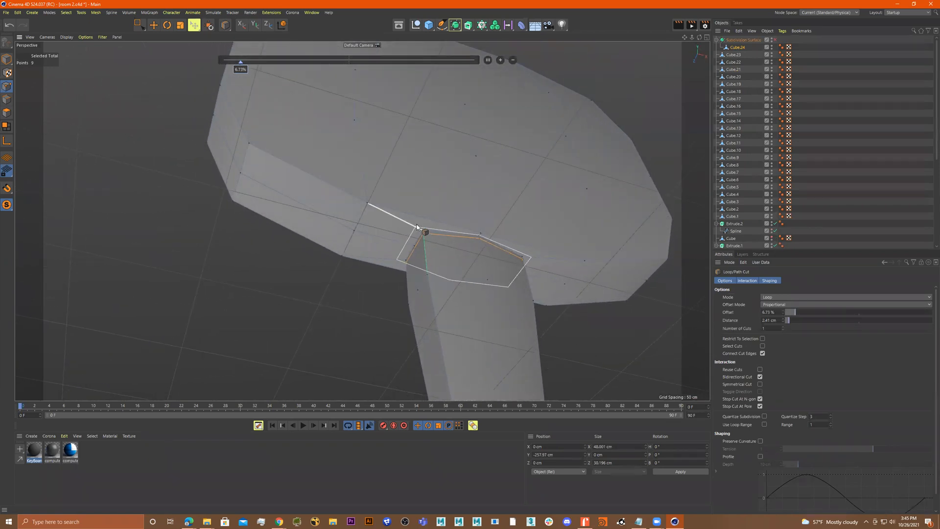
pyautogui.click(413, 226)
pyautogui.keyDown('alt'); pyautogui.moveTo(416, 229); pyautogui.dragTo(531, 205); pyautogui.keyUp('alt')
pyautogui.press('u')
pyautogui.press('l')
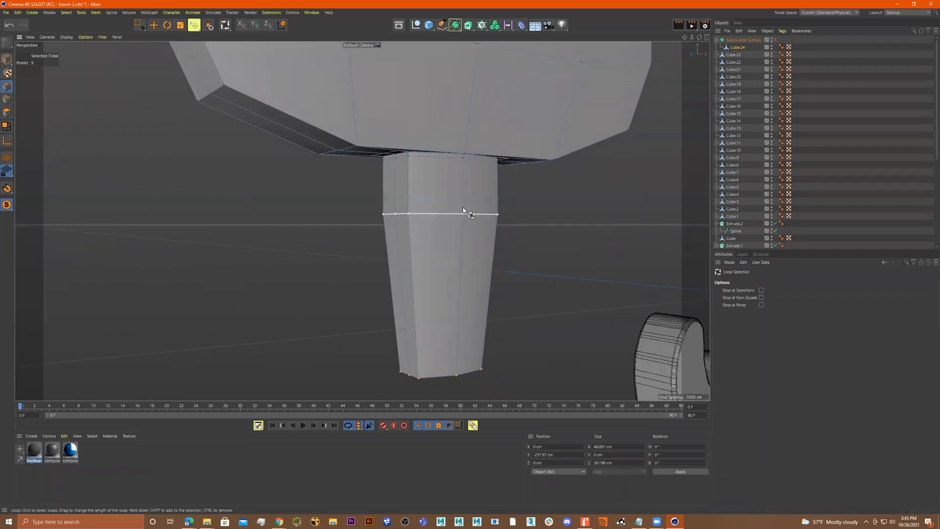
pyautogui.click(458, 199)
pyautogui.scroll(-4, 496, 216)
pyautogui.keyDown('alt'); pyautogui.moveTo(460, 207); pyautogui.dragTo(490, 224); pyautogui.keyUp('alt')
pyautogui.click(139, 25)
pyautogui.scroll(-5, 391, 157)
pyautogui.keyDown('alt'); pyautogui.moveTo(361, 220); pyautogui.dragTo(400, 216); pyautogui.keyUp('alt')
pyautogui.click(6, 101)
pyautogui.keyDown('alt'); pyautogui.moveTo(300, 182); pyautogui.dragTo(421, 148); pyautogui.keyUp('alt')
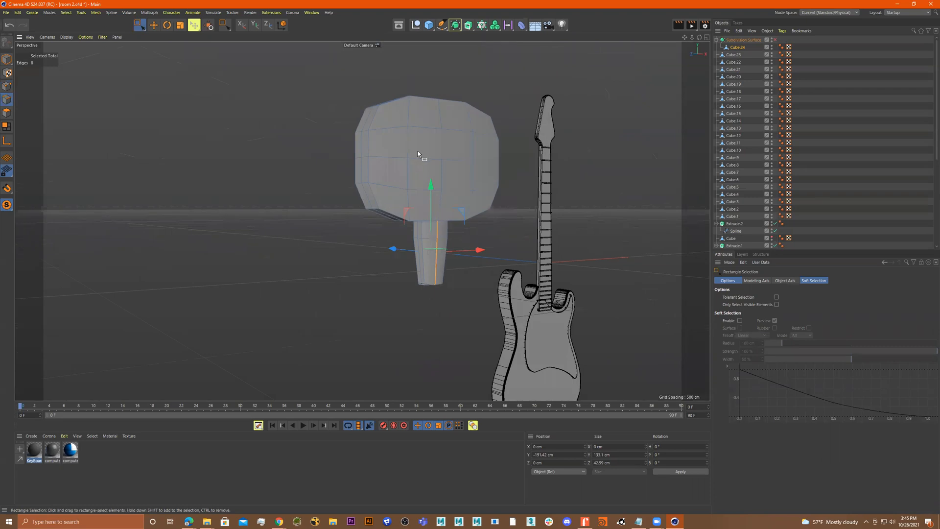
# Select a vertical edge column on the handle's side and scale it outward to about 45 cm deep
pyautogui.press('u')
pyautogui.press('l')
pyautogui.click(442, 149)
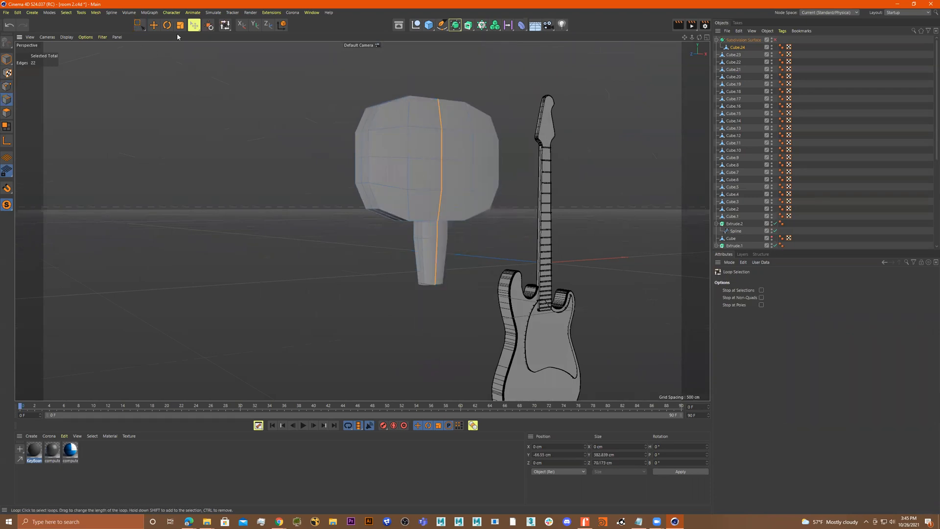
pyautogui.click(139, 25)
pyautogui.keyDown('ctrl'); pyautogui.moveTo(561, 73); pyautogui.dragTo(281, 223); pyautogui.keyUp('ctrl')
pyautogui.keyDown('alt'); pyautogui.moveTo(380, 212); pyautogui.dragTo(364, 228); pyautogui.keyUp('alt')
pyautogui.scroll(5, 364, 228)
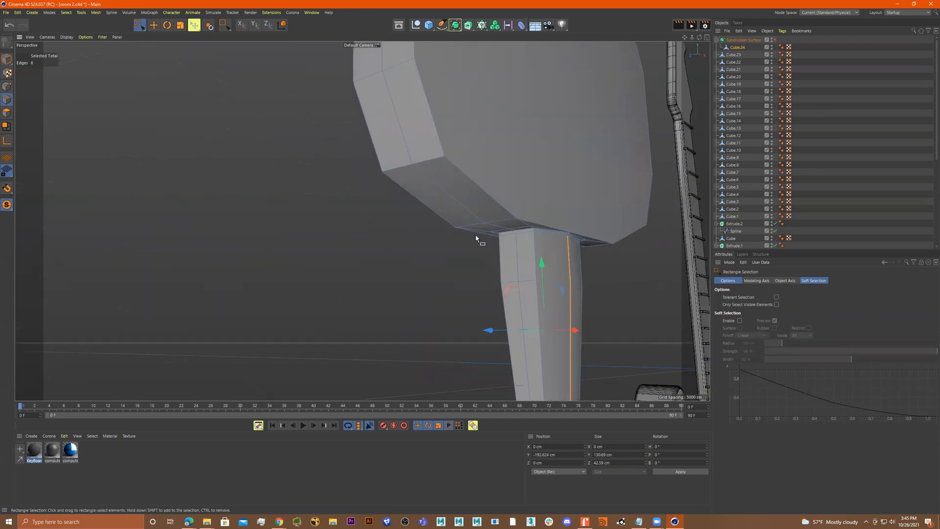
pyautogui.press('t')
pyautogui.keyDown('alt'); pyautogui.moveTo(618, 277); pyautogui.dragTo(635, 236); pyautogui.keyUp('alt')
pyautogui.press('s')
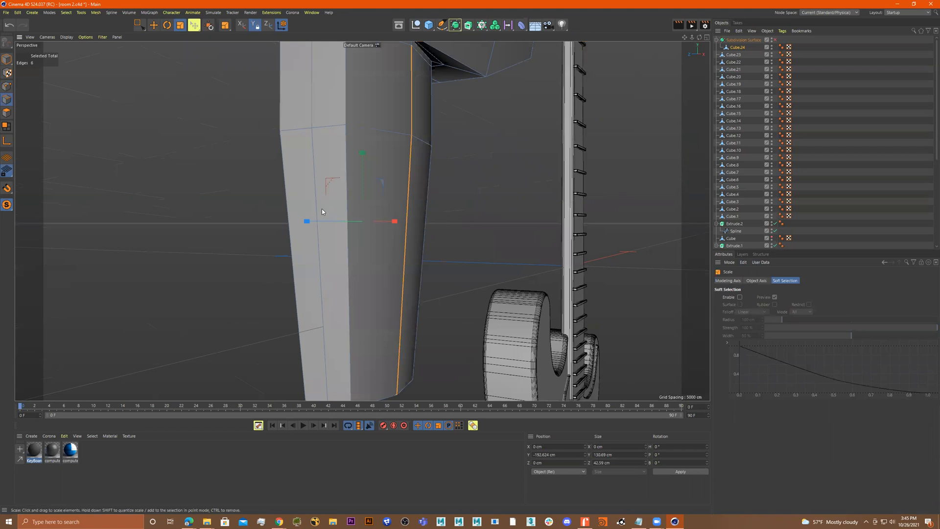
pyautogui.moveTo(307, 222)
pyautogui.mouseDown()
pyautogui.moveTo(289, 222)
pyautogui.moveTo(307, 222)
pyautogui.mouseUp()
pyautogui.scroll(-3, 432, 182)
pyautogui.keyDown('alt'); pyautogui.moveTo(433, 182); pyautogui.dragTo(441, 143); pyautogui.keyUp('alt')
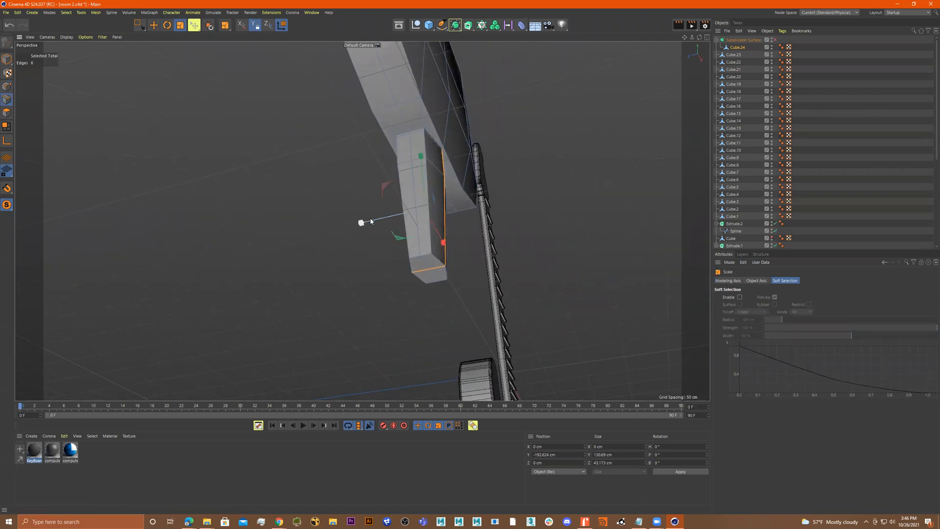
pyautogui.keyDown('alt'); pyautogui.moveTo(475, 178); pyautogui.dragTo(419, 207); pyautogui.keyUp('alt')
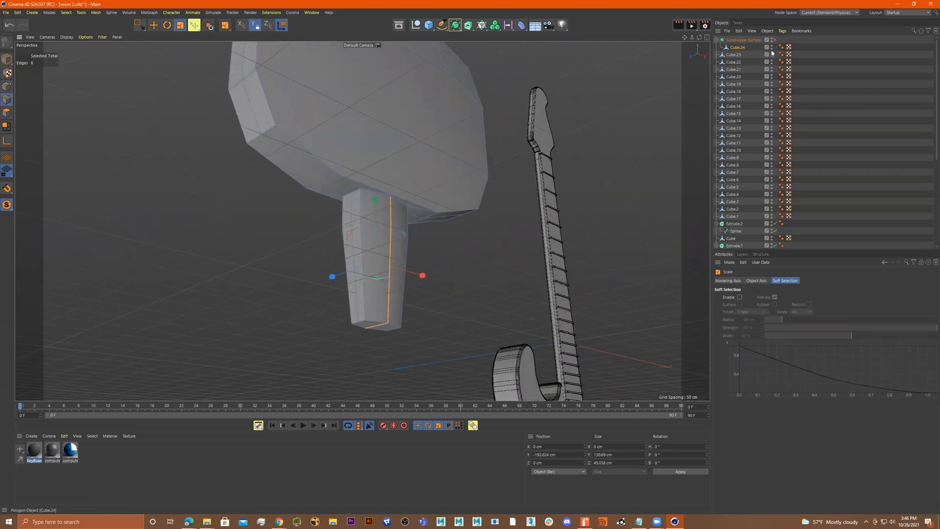
# Enable the Subdivision Surface to preview the smoothed shape
pyautogui.click(775, 40)
pyautogui.keyDown('alt'); pyautogui.moveTo(470, 147); pyautogui.dragTo(220, 161); pyautogui.keyUp('alt')
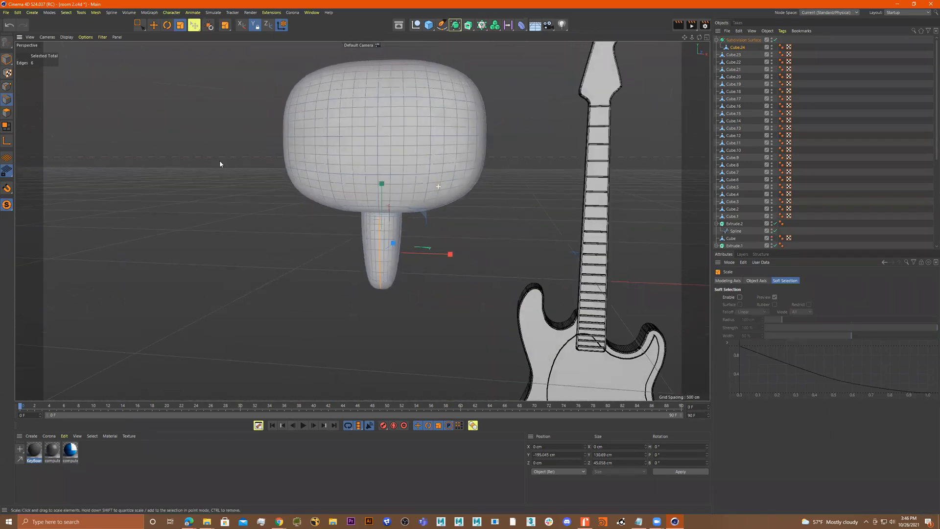
pyautogui.click(140, 24)
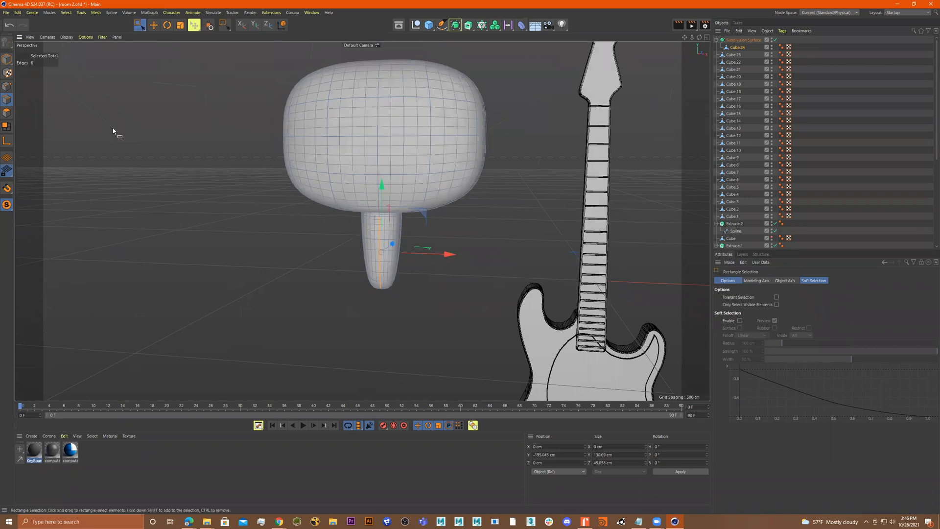
# Select the polygons at the bottom end of the handle and delete them
pyautogui.click(7, 112)
pyautogui.scroll(5, 395, 193)
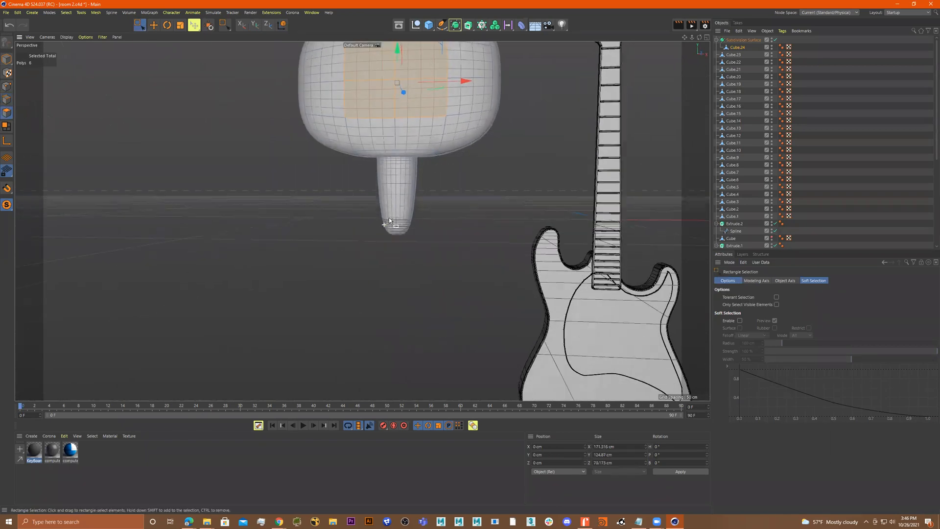
pyautogui.moveTo(442, 218); pyautogui.dragTo(453, 234)
pyautogui.press('Delete')
pyautogui.keyDown('alt'); pyautogui.moveTo(430, 200); pyautogui.dragTo(481, 191); pyautogui.keyUp('alt')
pyautogui.keyDown('alt'); pyautogui.moveTo(481, 191); pyautogui.dragTo(480, 273, button='middle'); pyautogui.keyUp('alt')
pyautogui.click(6, 60)
pyautogui.keyDown('alt'); pyautogui.moveTo(441, 159); pyautogui.dragTo(481, 170); pyautogui.keyUp('alt')
pyautogui.scroll(-2, 449, 173)
pyautogui.middleClick(551, 189)
pyautogui.middleClick(504, 286)
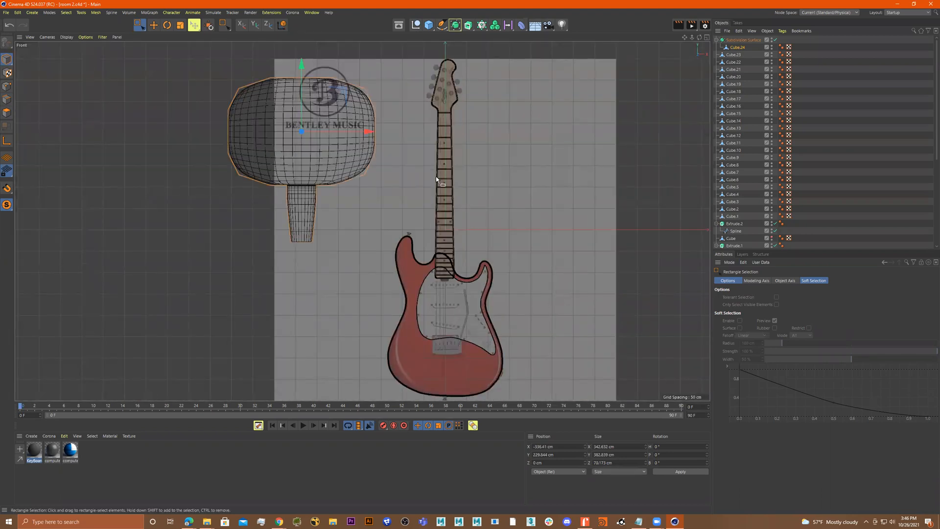
# Try to scale the rounded box in the front view
pyautogui.press('t')
pyautogui.moveTo(371, 166)
pyautogui.mouseDown()
pyautogui.moveTo(274, 172)
pyautogui.moveTo(398, 153)
pyautogui.moveTo(355, 171)
pyautogui.mouseUp()
pyautogui.hotkey('ctrl', 'z')
pyautogui.click(9, 61)
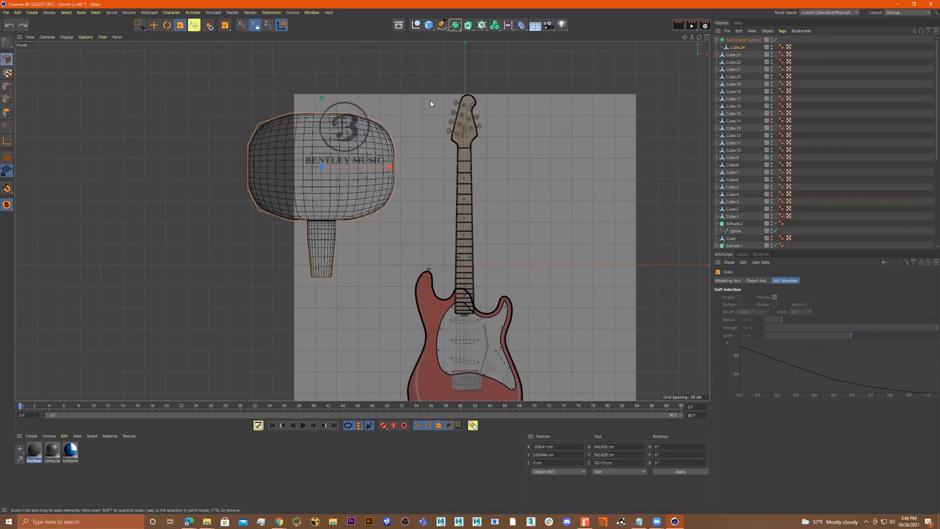
pyautogui.click(748, 41)
pyautogui.moveTo(574, 176); pyautogui.dragTo(475, 184)
pyautogui.hotkey('ctrl', 'z')
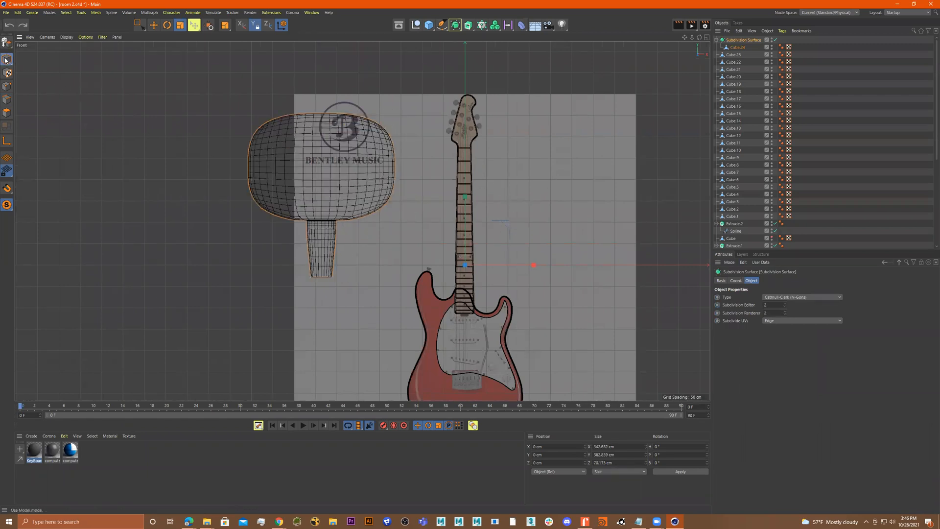
# Try to move the rounded box and its cube in the front view
pyautogui.click(179, 26)
pyautogui.moveTo(436, 122); pyautogui.dragTo(401, 127)
pyautogui.hotkey('ctrl', 'z')
pyautogui.keyDown('alt'); pyautogui.moveTo(512, 257); pyautogui.dragTo(523, 255); pyautogui.keyUp('alt')
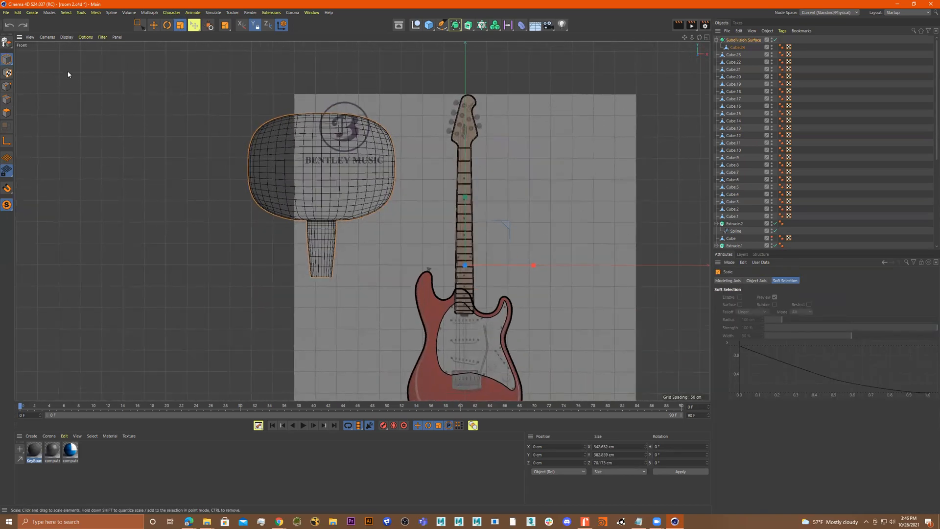
pyautogui.click(737, 48)
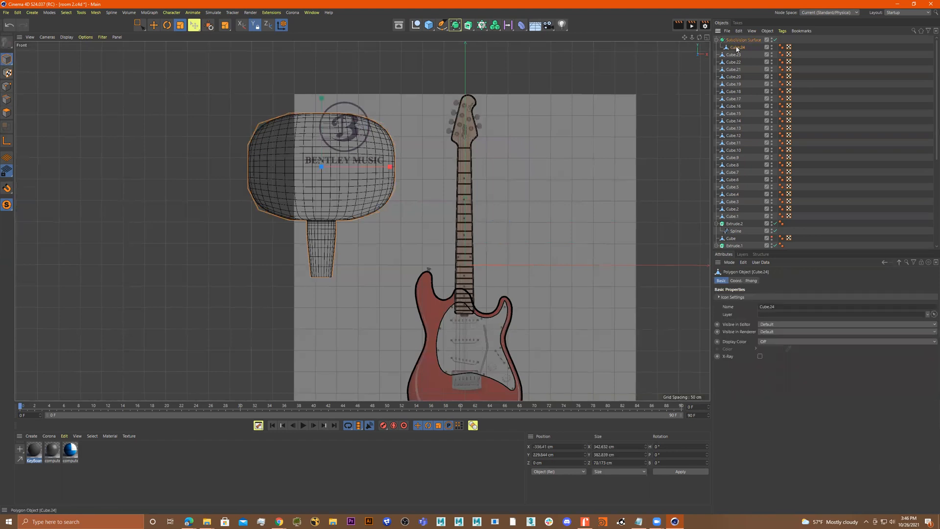
pyautogui.moveTo(446, 170); pyautogui.dragTo(424, 159)
pyautogui.hotkey('ctrl', 'z')
# Move the rounded box with its handle to the left of the guitar and enlarge it slightly
pyautogui.click(136, 24)
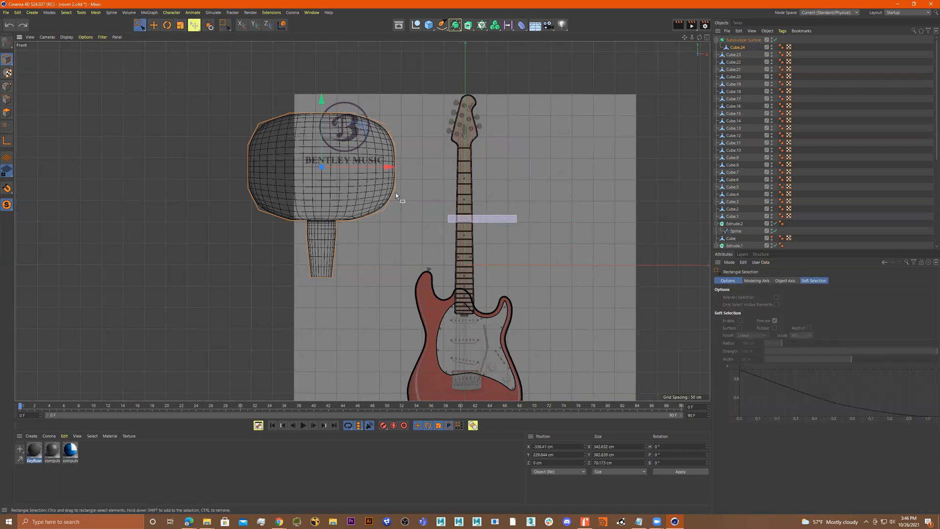
pyautogui.click(384, 166)
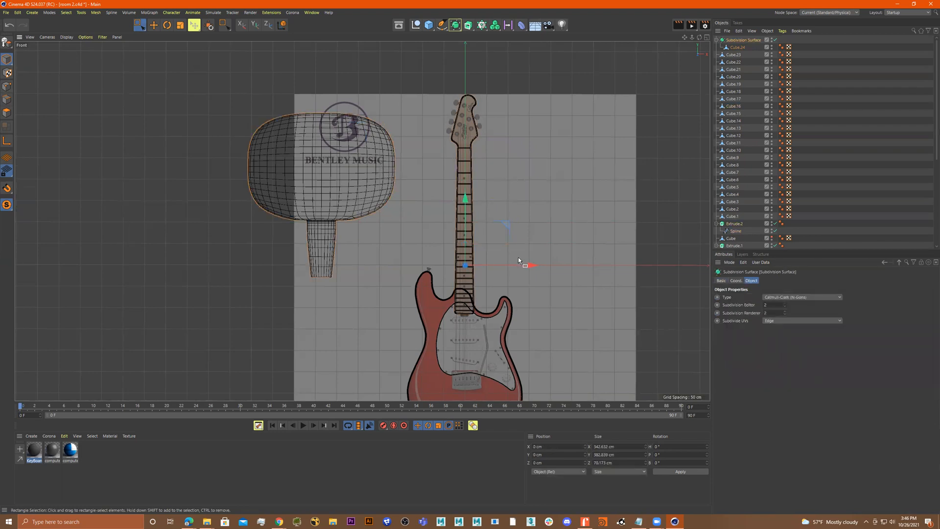
pyautogui.moveTo(526, 262); pyautogui.dragTo(357, 242)
pyautogui.moveTo(440, 255); pyautogui.dragTo(294, 261)
pyautogui.moveTo(225, 201); pyautogui.dragTo(210, 108)
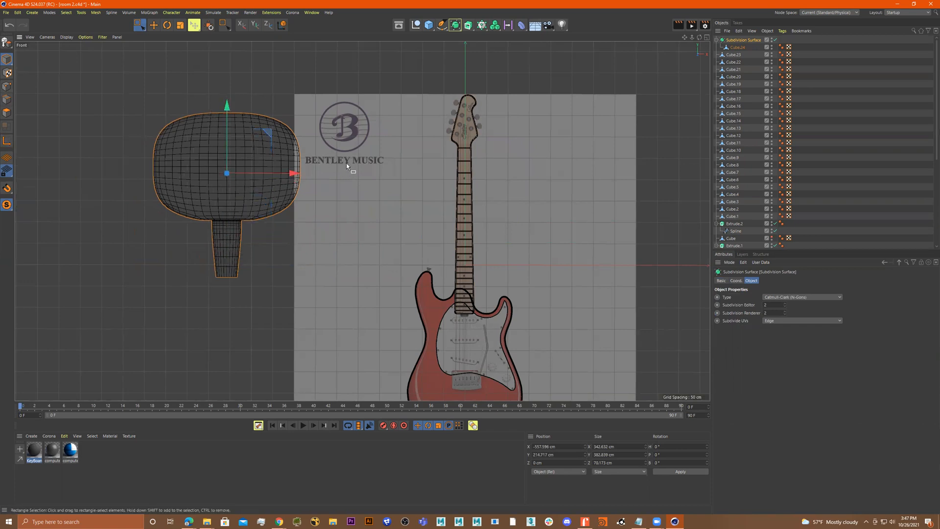
pyautogui.press('t')
pyautogui.moveTo(365, 159); pyautogui.dragTo(399, 185)
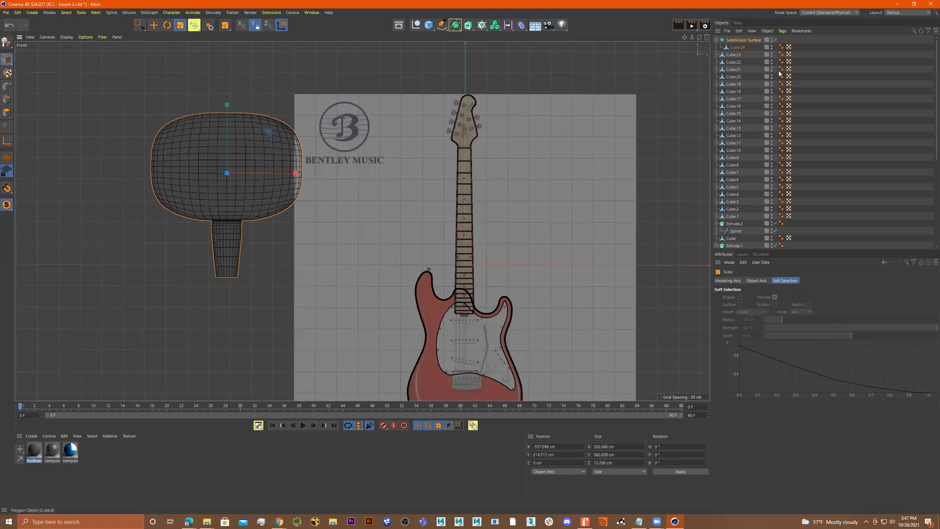
# Group the Subdivision Surface into a null object and rename the group tuningKnob
pyautogui.click(739, 40)
pyautogui.click(716, 40)
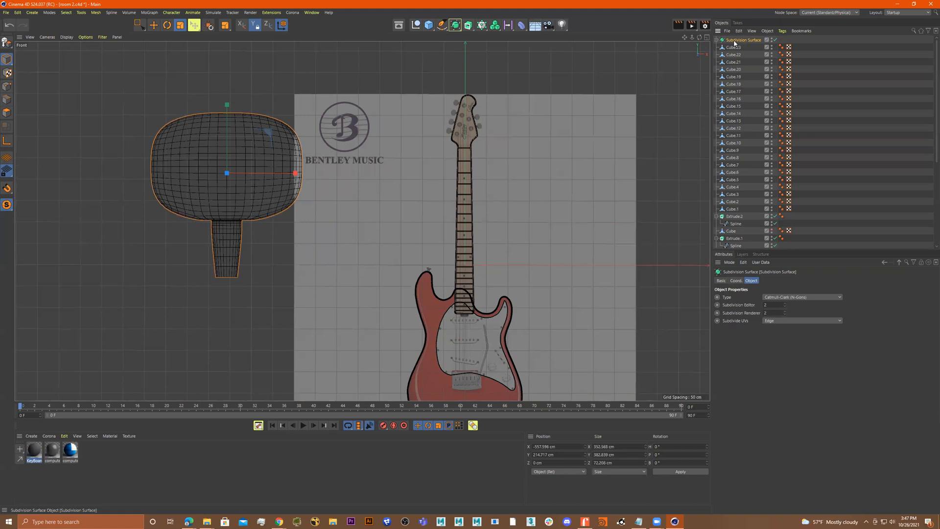
pyautogui.hotkey('alt', 'g')
pyautogui.doubleClick(730, 40)
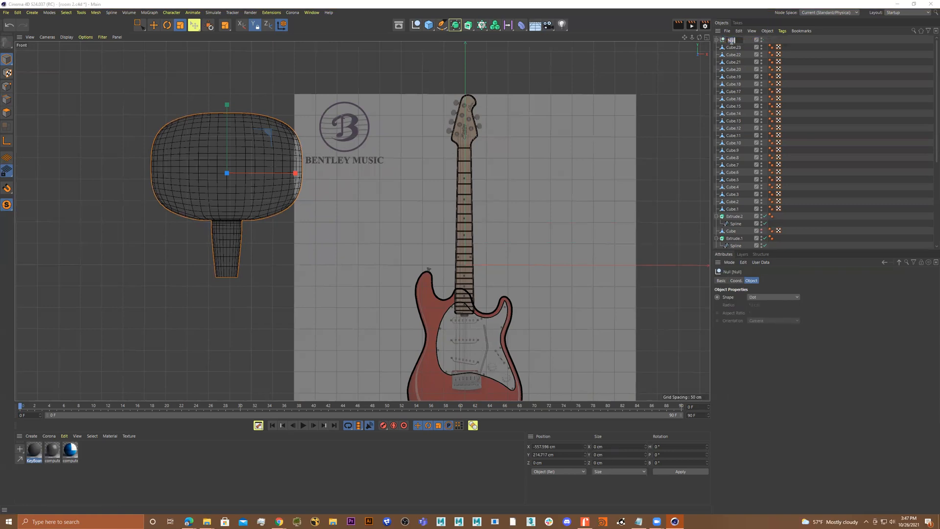
pyautogui.write('k')
pyautogui.write('uningKnob')
pyautogui.press('Return')
pyautogui.moveTo(406, 144); pyautogui.dragTo(421, 119)
pyautogui.middleClick(150, 113)
pyautogui.middleClick(336, 170)
pyautogui.hotkey('ctrl', 'z')
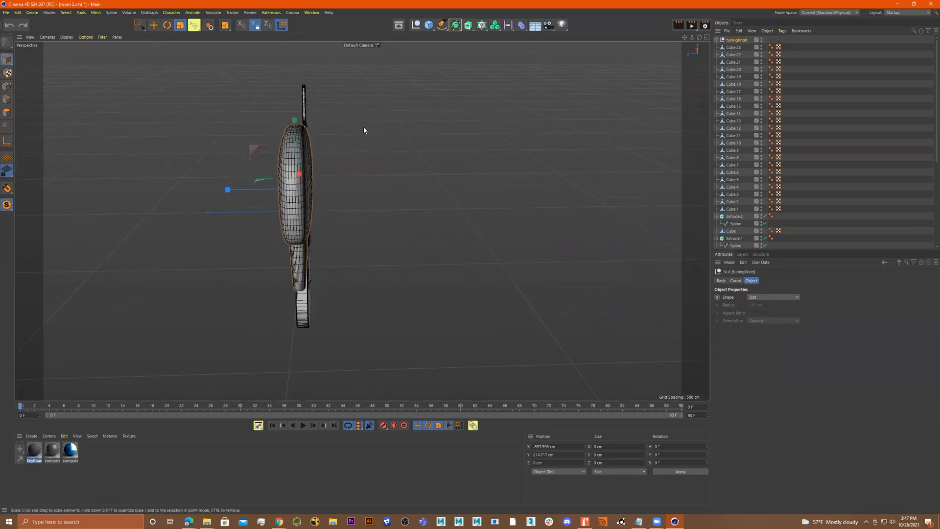
pyautogui.keyDown('alt'); pyautogui.moveTo(409, 130); pyautogui.dragTo(331, 153); pyautogui.keyUp('alt')
pyautogui.hotkey('ctrl', 'z')
pyautogui.scroll(4, 348, 158)
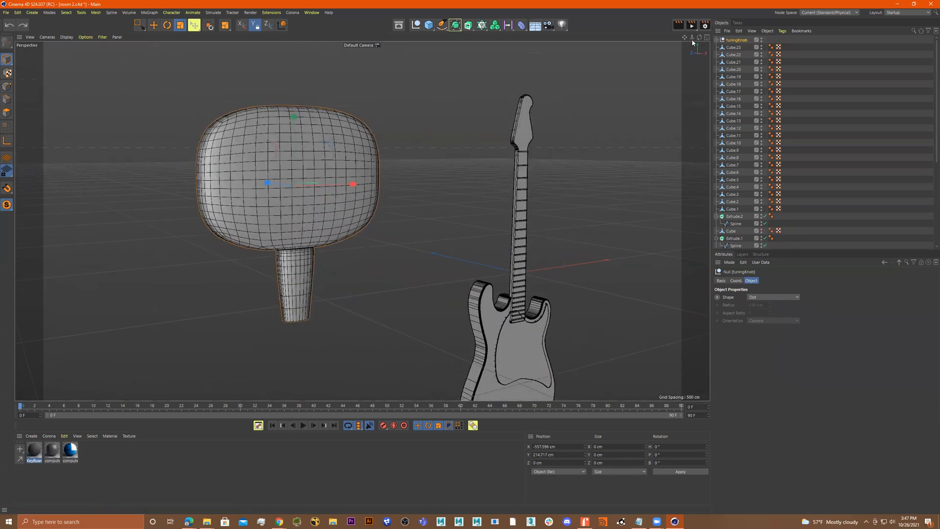
# Try to resize the tuningKnob null
pyautogui.doubleClick(735, 41)
pyautogui.click(720, 42)
pyautogui.click(7, 113)
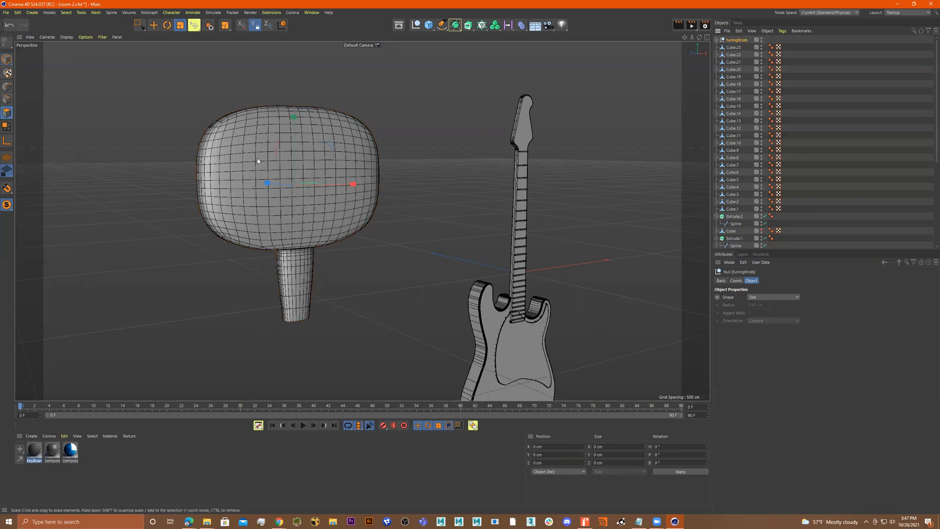
pyautogui.moveTo(480, 131); pyautogui.dragTo(510, 159)
pyautogui.keyDown('alt'); pyautogui.moveTo(362, 220); pyautogui.dragTo(331, 137); pyautogui.keyUp('alt')
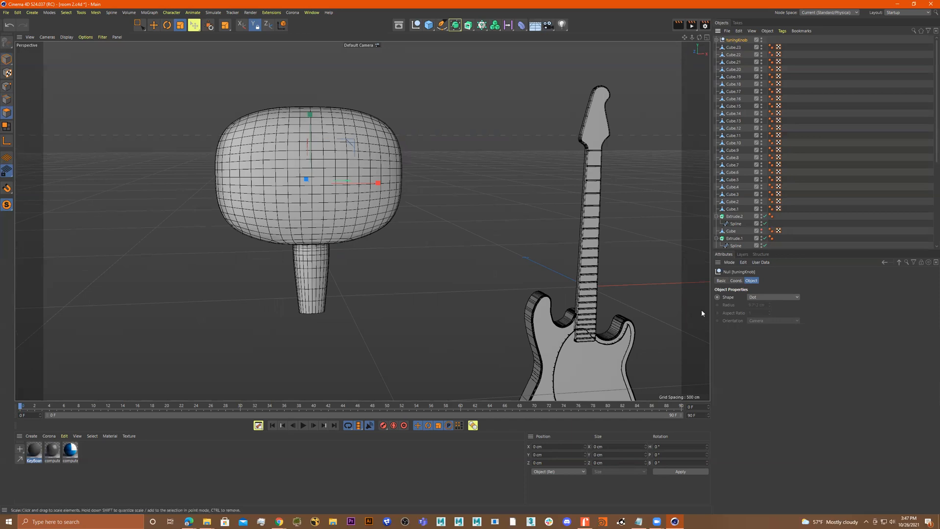
pyautogui.moveTo(645, 446); pyautogui.dragTo(644, 450)
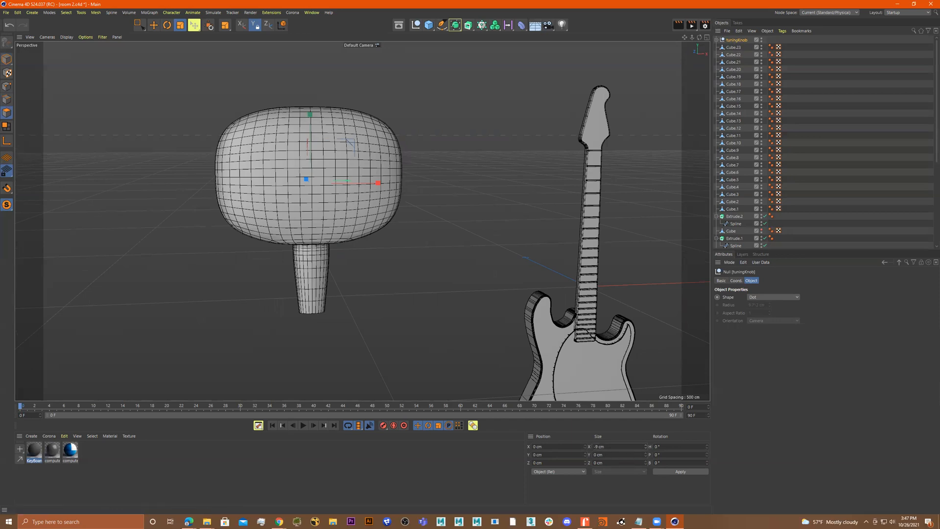
pyautogui.hotkey('ctrl', 'z')
# Scale the Subdivision Surface object down to about 300 cm wide and 61 cm deep
pyautogui.click(716, 41)
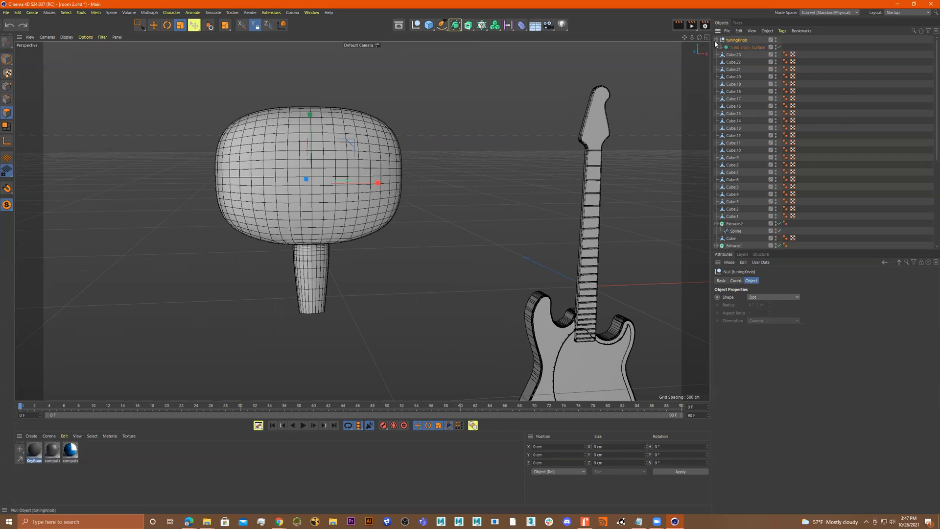
pyautogui.click(738, 48)
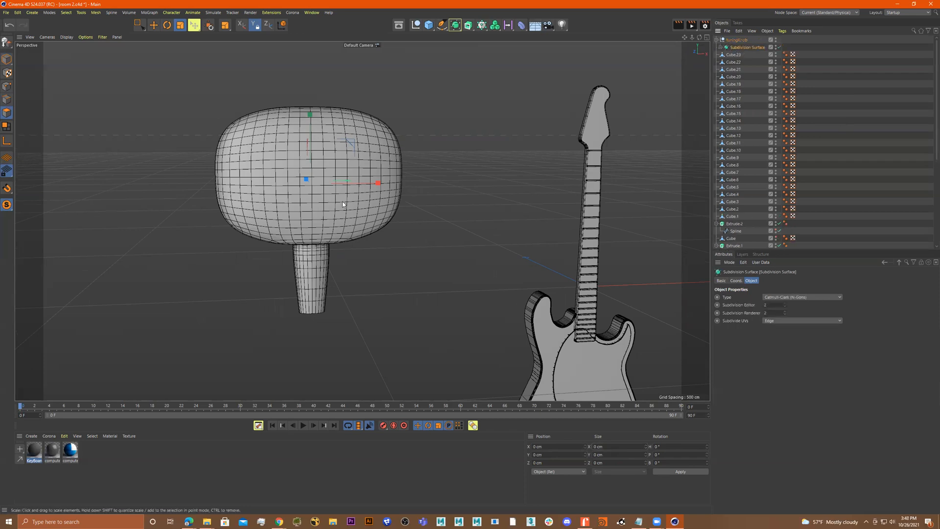
pyautogui.moveTo(537, 173); pyautogui.dragTo(495, 195)
pyautogui.hotkey('ctrl', 'z')
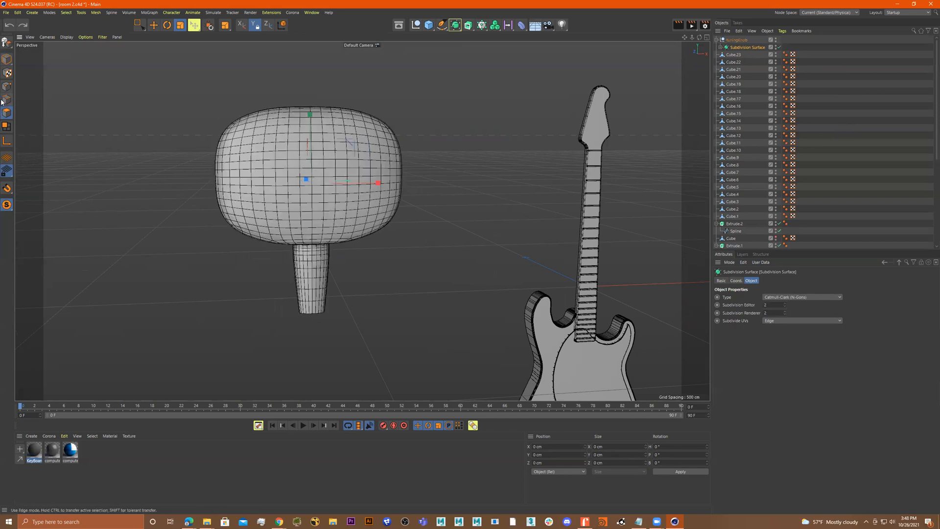
pyautogui.click(7, 59)
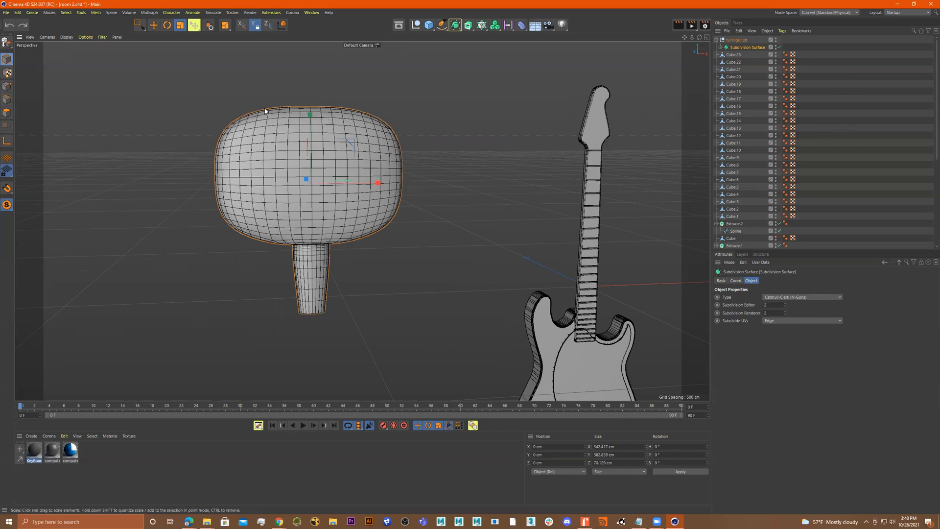
pyautogui.moveTo(505, 148); pyautogui.dragTo(506, 172)
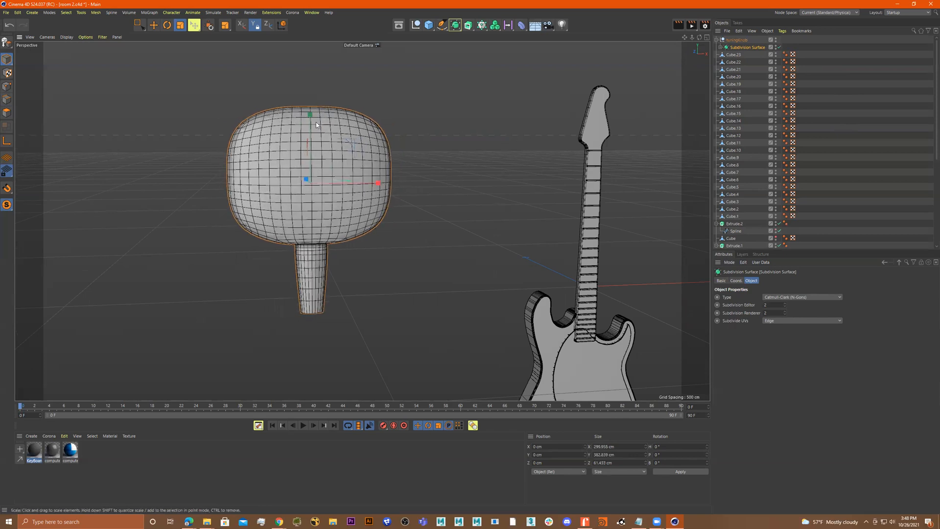
pyautogui.moveTo(310, 119); pyautogui.dragTo(315, 150)
pyautogui.hotkey('ctrl', 'z')
# Try to scale the box cube inside the Subdivision Surface
pyautogui.keyDown('alt'); pyautogui.moveTo(461, 234); pyautogui.dragTo(459, 225); pyautogui.keyUp('alt')
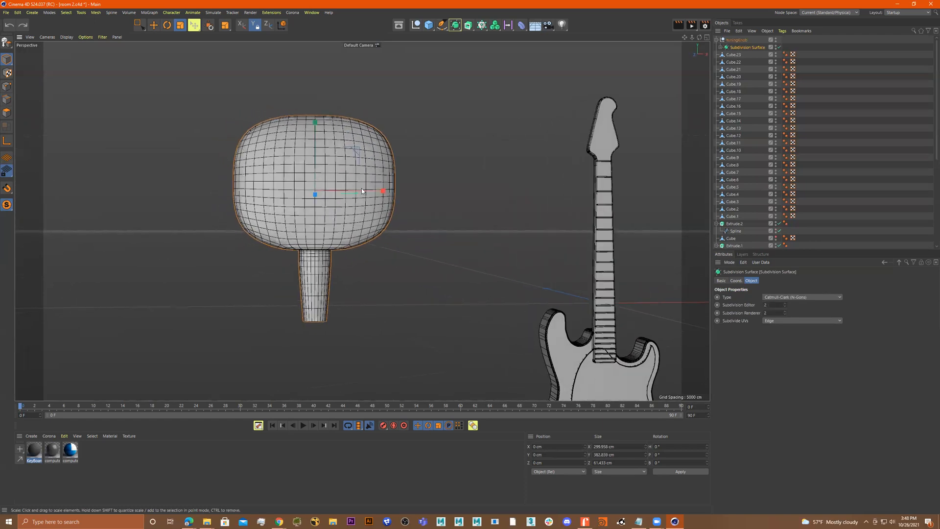
pyautogui.keyDown('alt'); pyautogui.moveTo(318, 140); pyautogui.dragTo(426, 196); pyautogui.keyUp('alt')
pyautogui.click(720, 47)
pyautogui.click(741, 54)
pyautogui.keyDown('alt'); pyautogui.moveTo(636, 99); pyautogui.dragTo(111, 17); pyautogui.keyUp('alt')
pyautogui.hotkey('ctrl', 'z')
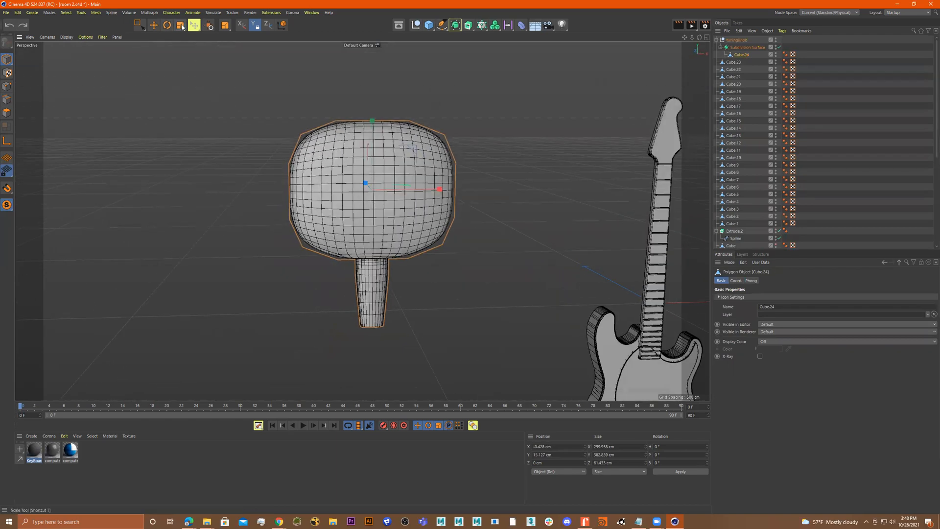
pyautogui.click(182, 27)
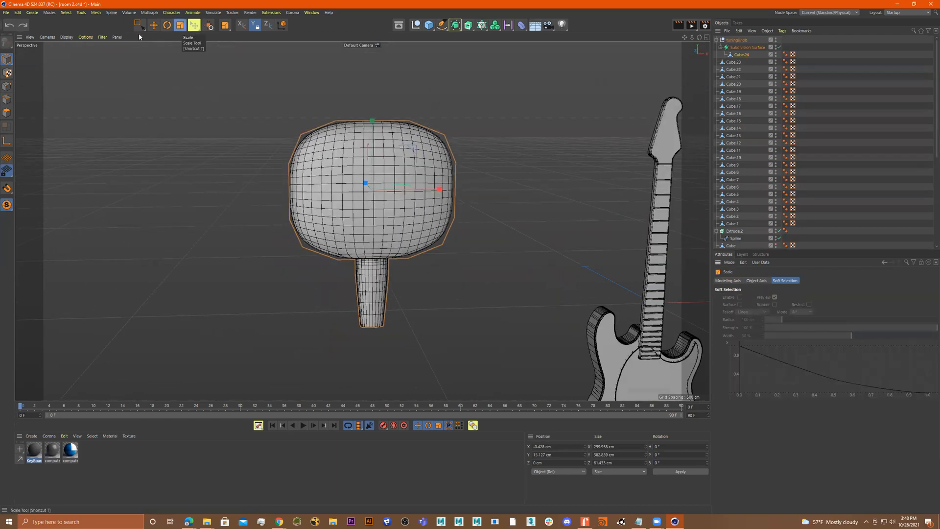
pyautogui.moveTo(10, 59); pyautogui.dragTo(35, 87)
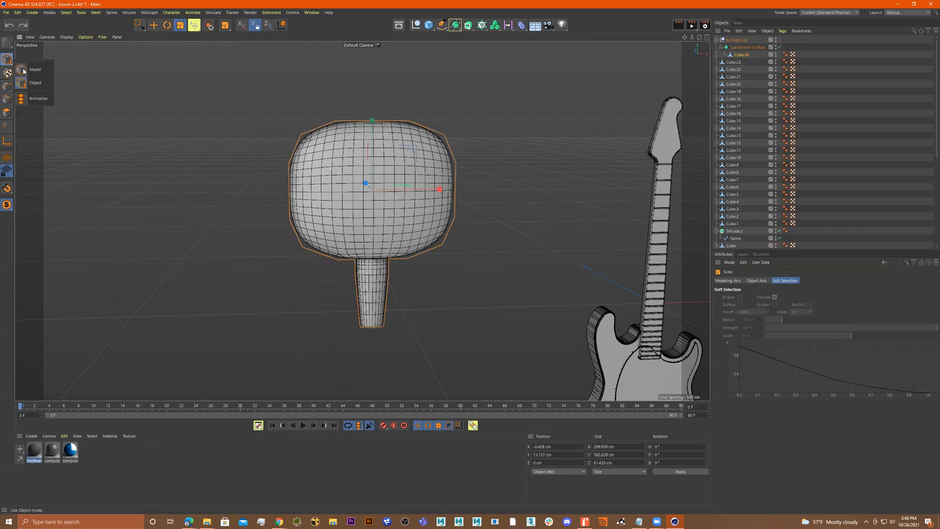
pyautogui.moveTo(527, 145); pyautogui.dragTo(468, 194)
pyautogui.hotkey('ctrl', 'z')
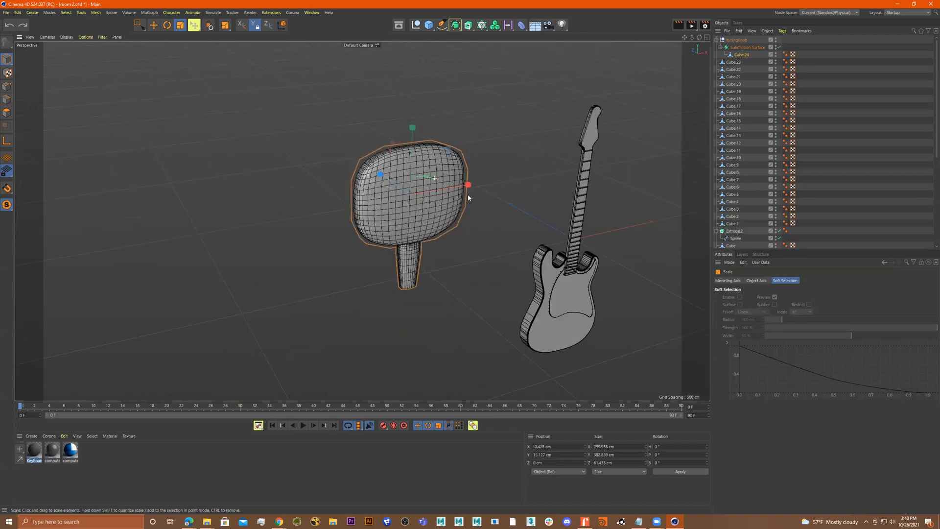
# Move the box cube out of the Subdivision Surface to the top of the object list
pyautogui.click(749, 54)
pyautogui.moveTo(746, 54); pyautogui.dragTo(739, 37)
pyautogui.keyDown('alt'); pyautogui.moveTo(519, 124); pyautogui.dragTo(521, 186); pyautogui.keyUp('alt')
pyautogui.hotkey('ctrl', 'z')
pyautogui.click(486, 158)
pyautogui.click(403, 179)
pyautogui.hotkey('ctrl', 'z')
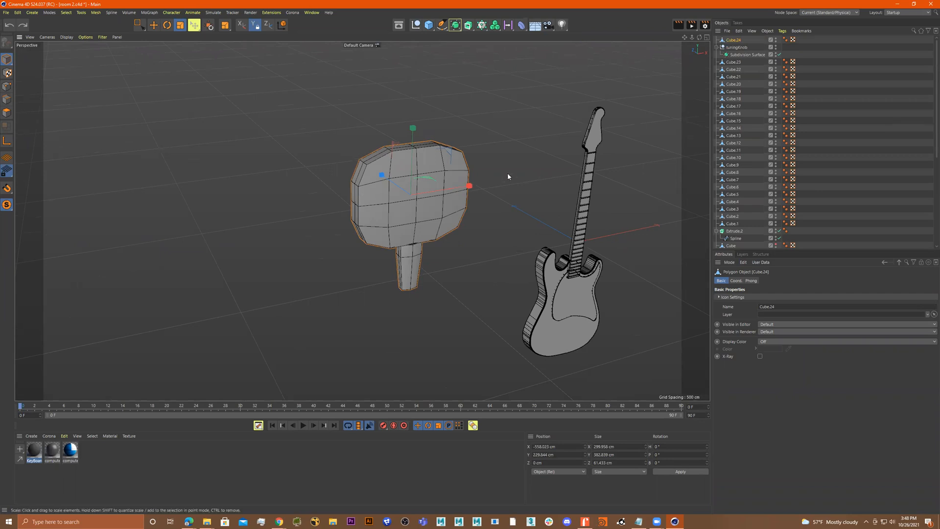
pyautogui.keyDown('alt'); pyautogui.moveTo(500, 155); pyautogui.dragTo(437, 152); pyautogui.keyUp('alt')
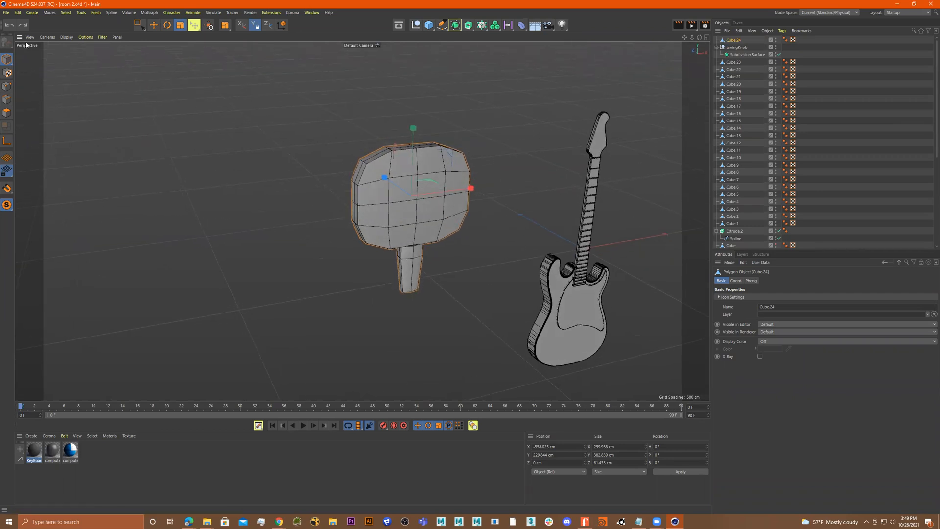
# Save the project under a new file name
pyautogui.click(6, 13)
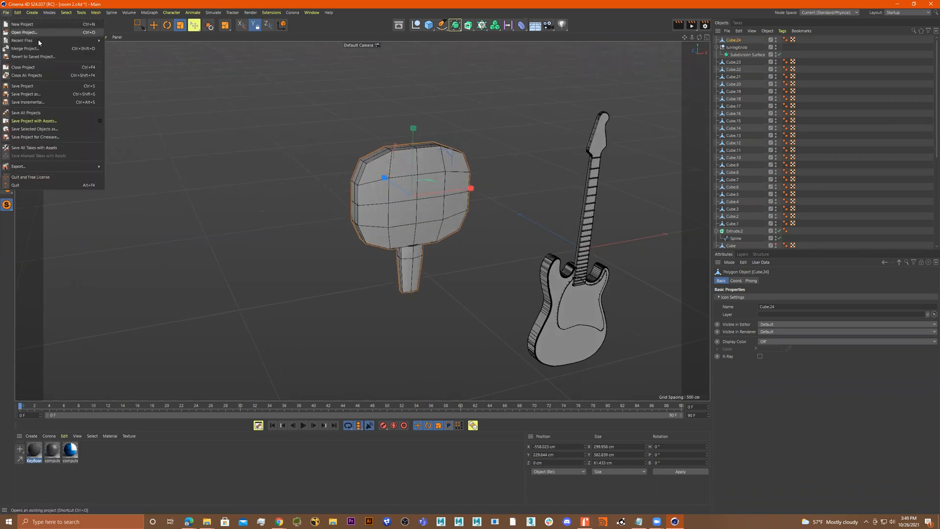
pyautogui.click(46, 94)
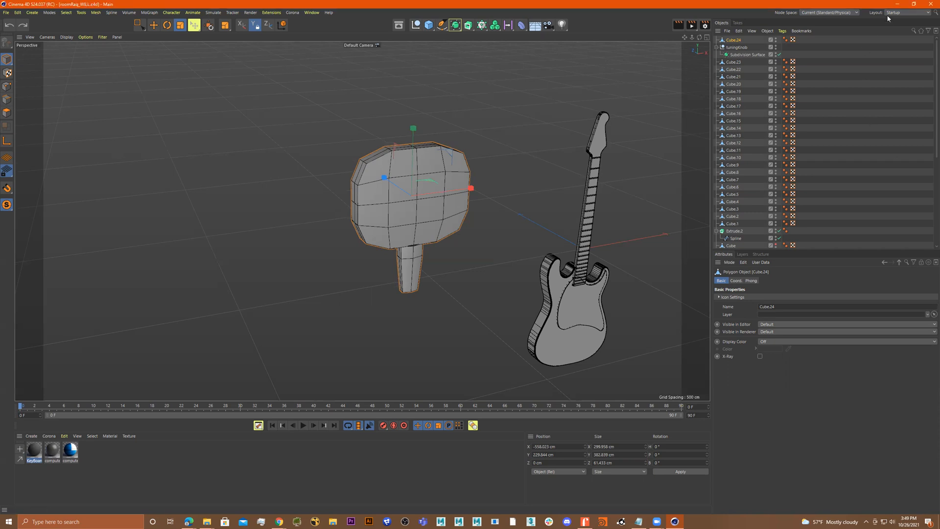
pyautogui.click(930, 5)
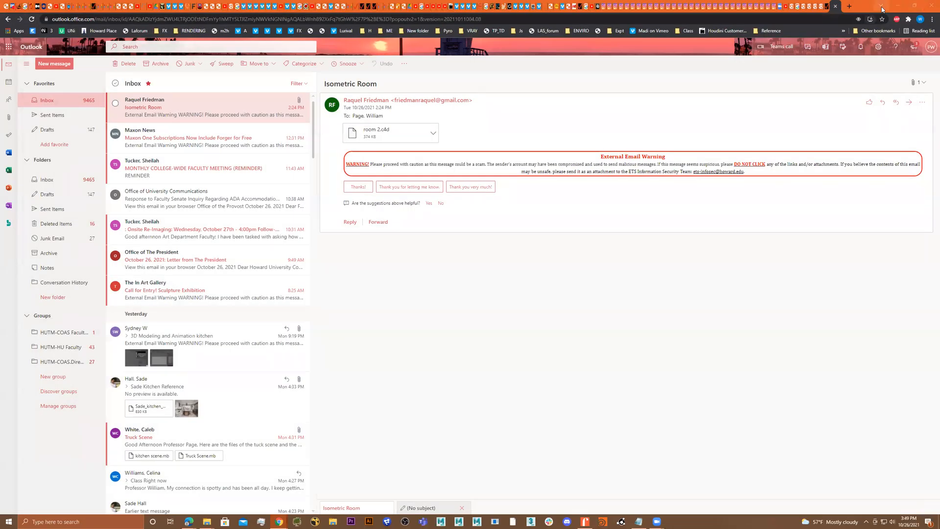
pyautogui.click(884, 5)
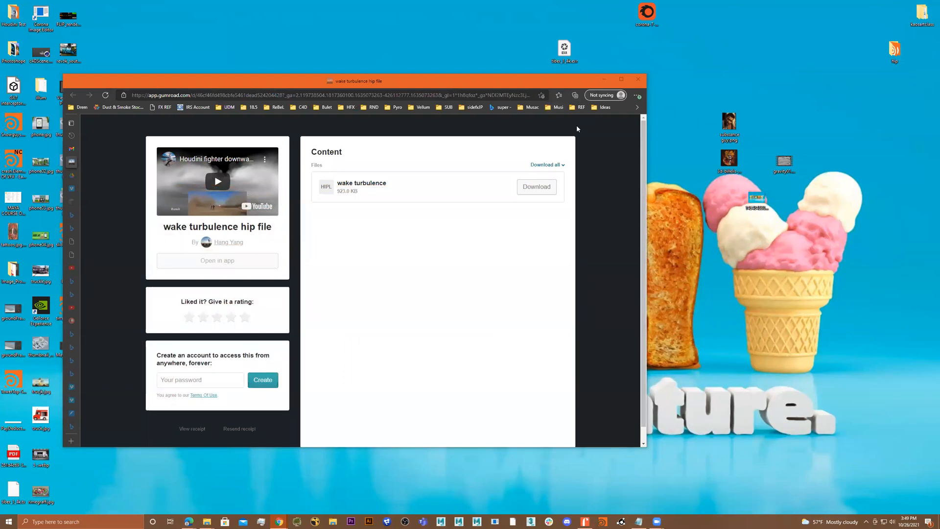
pyautogui.click(638, 79)
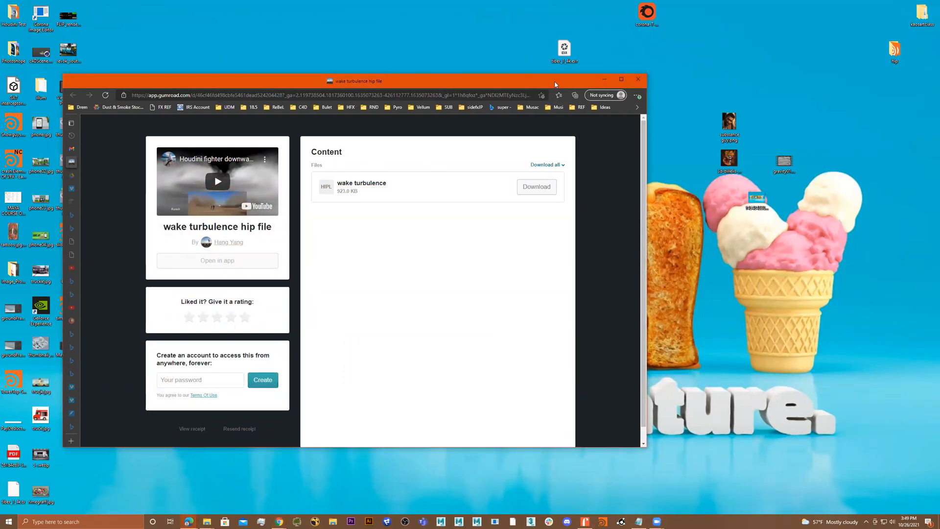
# Close the Quick Start dialog of the reopened guitar project
pyautogui.click(605, 79)
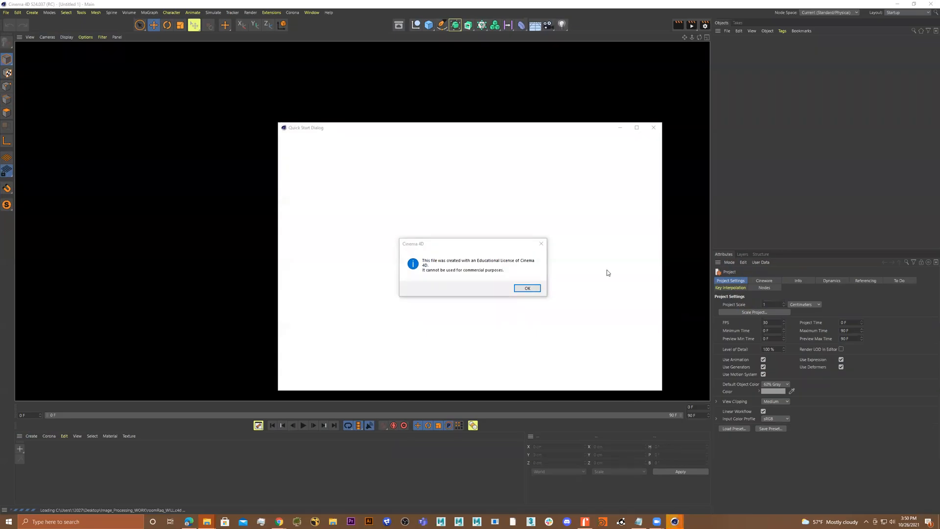
pyautogui.click(524, 289)
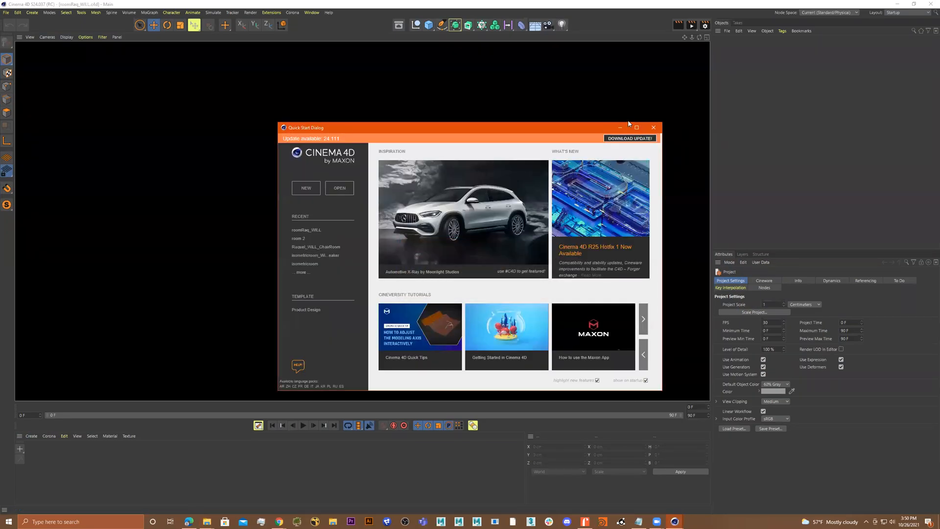
pyautogui.click(654, 128)
pyautogui.moveTo(530, 170); pyautogui.dragTo(471, 170)
pyautogui.hotkey('ctrl', 'z')
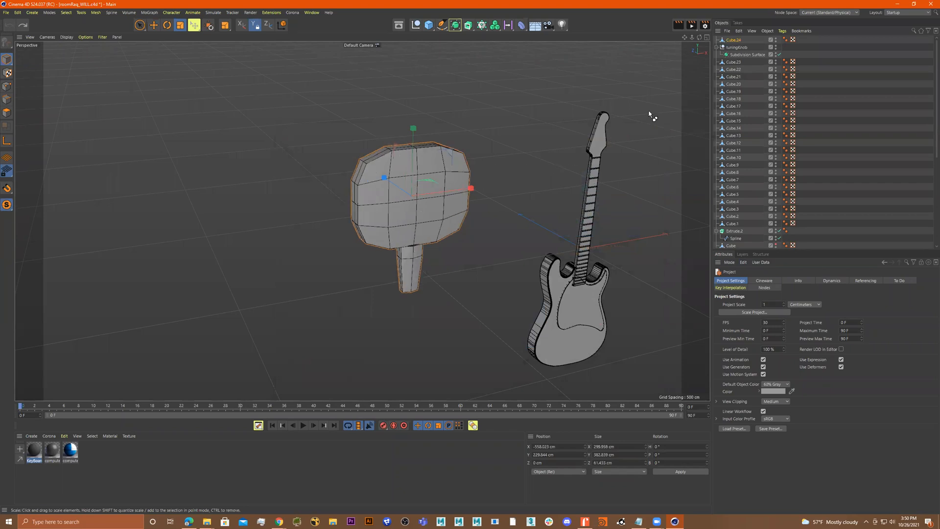
# Scale the box cube down uniformly to about 231 cm wide
pyautogui.click(734, 40)
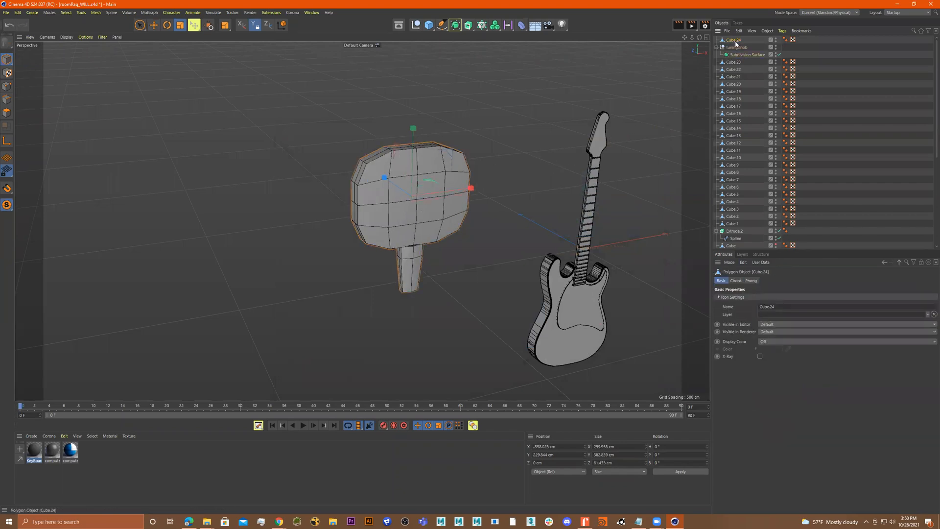
pyautogui.scroll(1, 433, 123)
pyautogui.scroll(1, 433, 123)
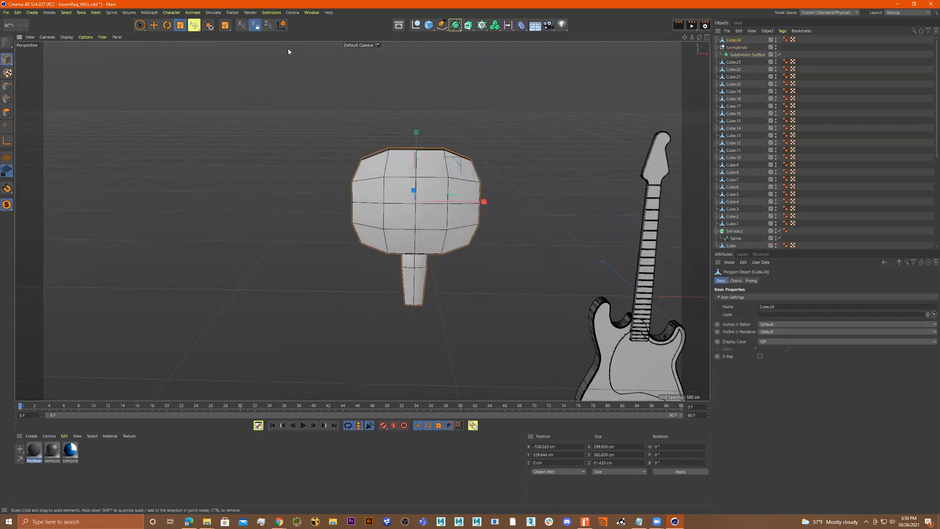
pyautogui.keyDown('alt'); pyautogui.moveTo(351, 72); pyautogui.dragTo(311, 53); pyautogui.keyUp('alt')
pyautogui.click(255, 25)
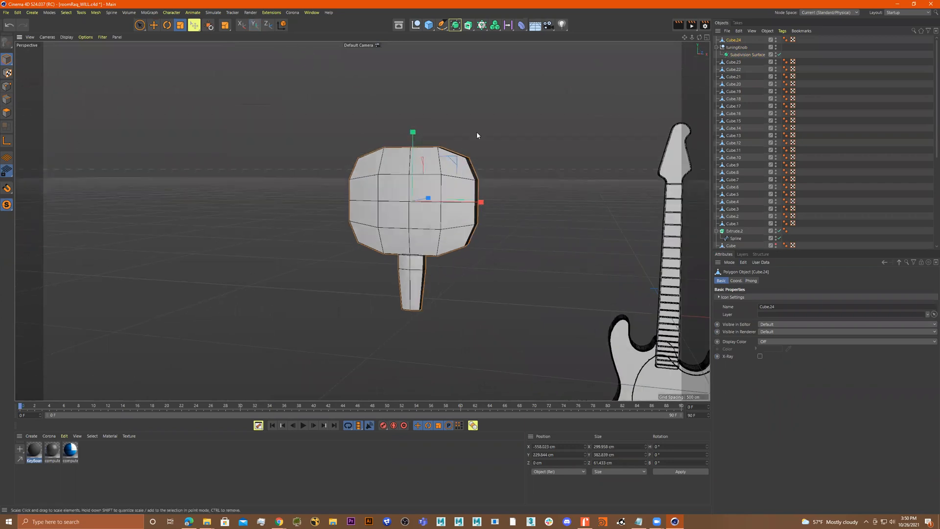
pyautogui.moveTo(601, 163); pyautogui.dragTo(439, 115)
pyautogui.click(255, 25)
pyautogui.moveTo(516, 102); pyautogui.dragTo(518, 129)
pyautogui.hotkey('ctrl', 'z')
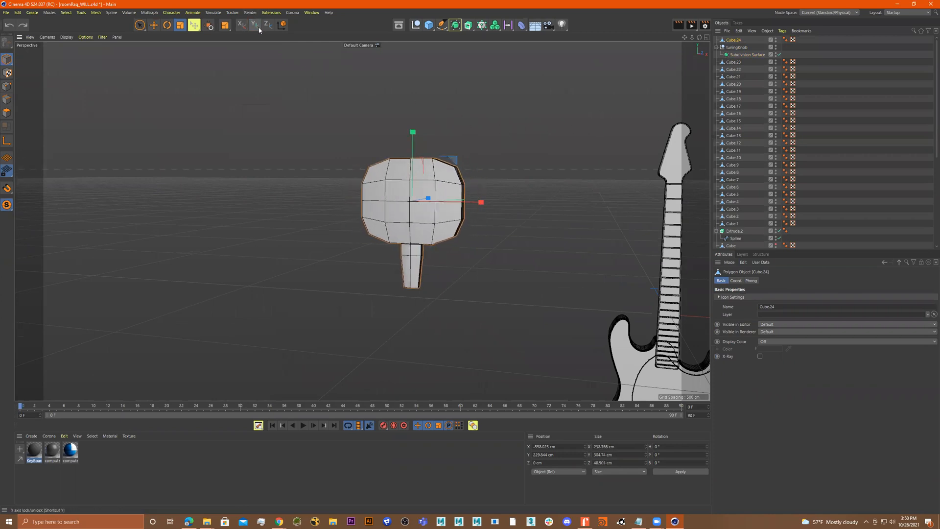
# Scale the box cube further down to about 34 cm wide
pyautogui.click(255, 25)
pyautogui.moveTo(516, 140); pyautogui.dragTo(296, 211)
pyautogui.keyDown('alt'); pyautogui.moveTo(424, 210); pyautogui.dragTo(722, 229); pyautogui.keyUp('alt')
# Move the knob up beside the guitar's headstock
pyautogui.press('e')
pyautogui.keyDown('alt'); pyautogui.moveTo(494, 210); pyautogui.dragTo(474, 208); pyautogui.keyUp('alt')
pyautogui.keyDown('alt'); pyautogui.moveTo(474, 208); pyautogui.dragTo(431, 208, button='middle'); pyautogui.keyUp('alt')
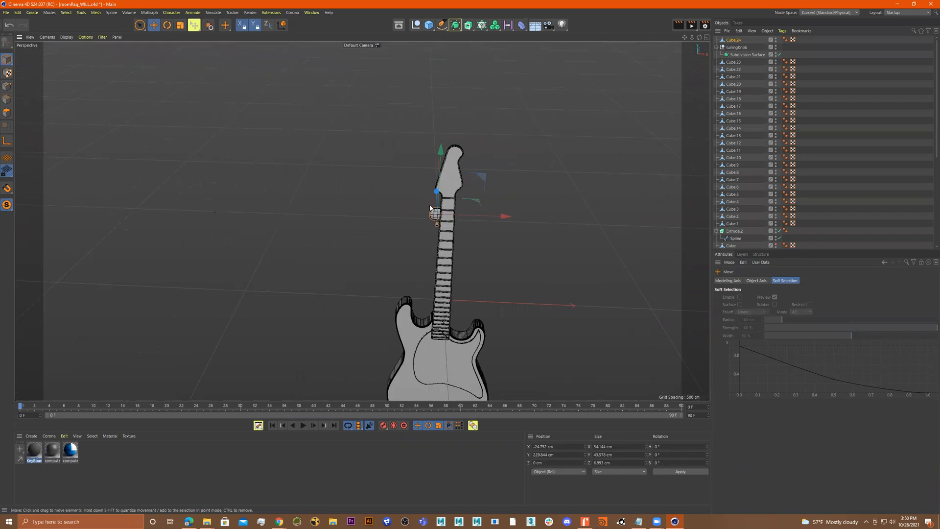
pyautogui.keyDown('alt'); pyautogui.moveTo(416, 215); pyautogui.dragTo(361, 220); pyautogui.keyUp('alt')
pyautogui.moveTo(395, 174)
pyautogui.mouseDown()
pyautogui.moveTo(405, 181)
pyautogui.moveTo(398, 175)
pyautogui.mouseUp()
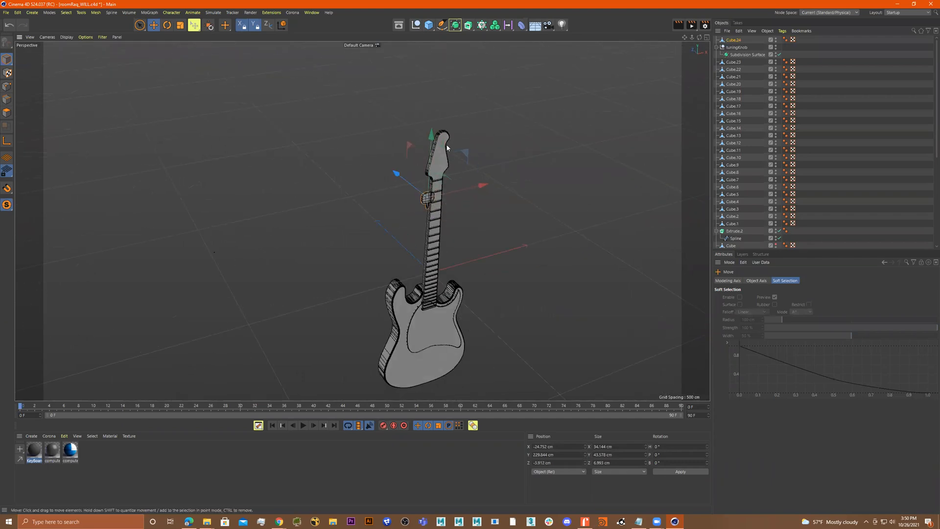
pyautogui.moveTo(431, 137); pyautogui.dragTo(427, 91)
# In the front view, scale the knob down to about 13 cm wide over the headstock reference
pyautogui.middleClick(479, 163)
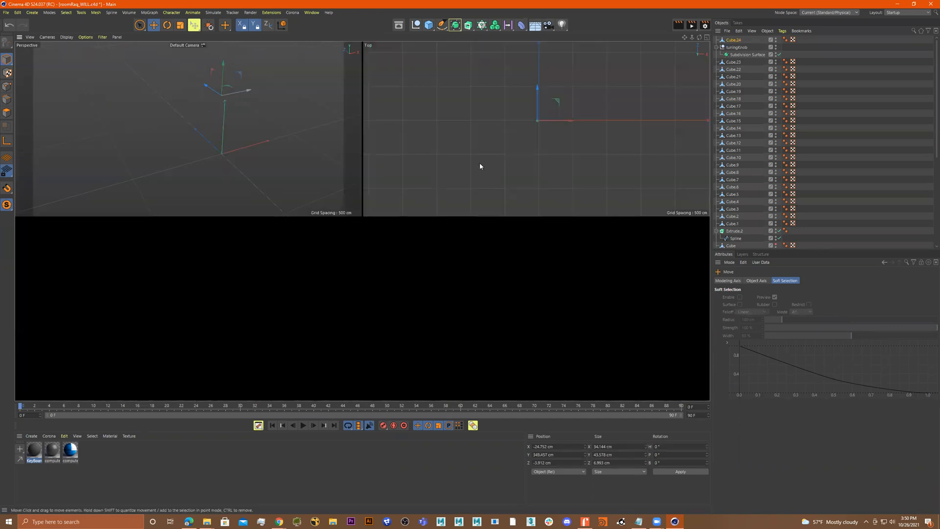
pyautogui.middleClick(506, 307)
pyautogui.scroll(10, 453, 105)
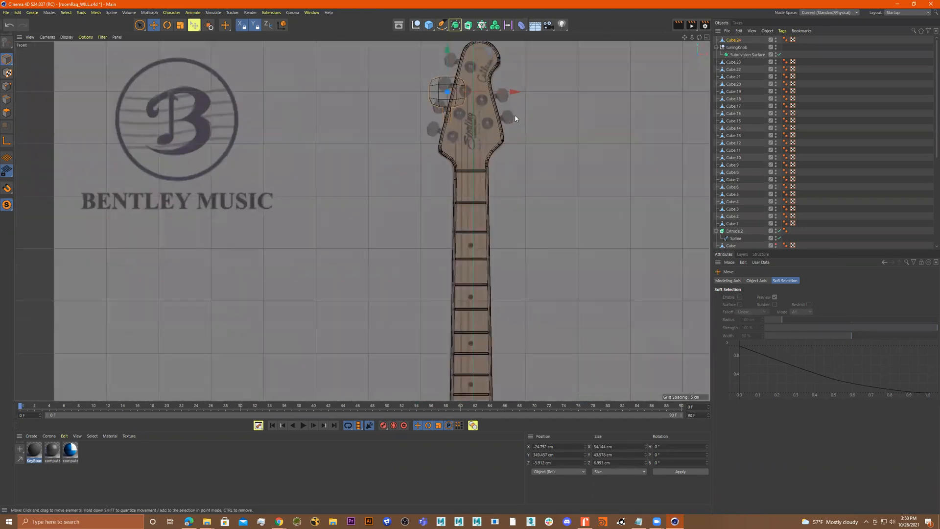
pyautogui.scroll(-3, 501, 179)
pyautogui.scroll(3, 512, 193)
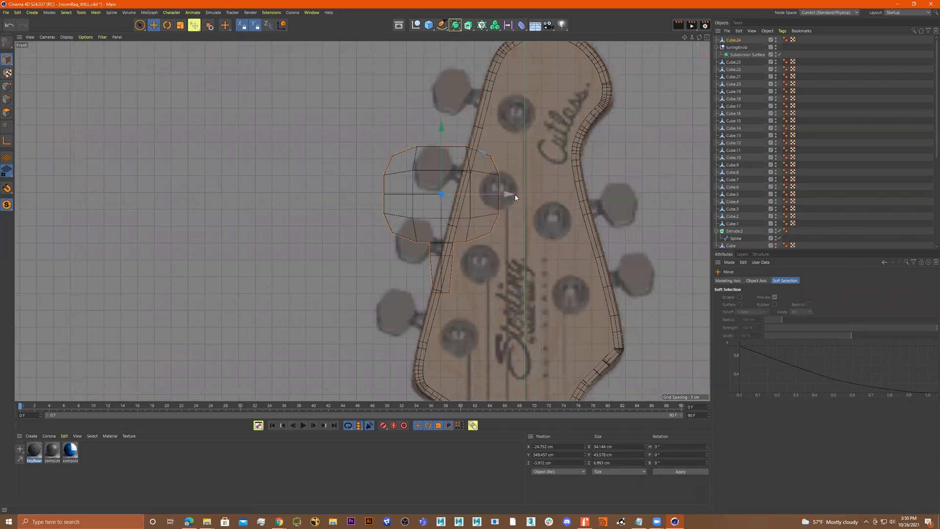
pyautogui.press('r')
pyautogui.press('t')
pyautogui.moveTo(497, 185); pyautogui.dragTo(357, 222)
# Rotate the knob about -71° and position it over the top-left tuning peg
pyautogui.press('r')
pyautogui.moveTo(472, 176); pyautogui.dragTo(381, 173)
pyautogui.hotkey('ctrl', 'z')
pyautogui.press('e')
pyautogui.moveTo(447, 128); pyautogui.dragTo(456, 106)
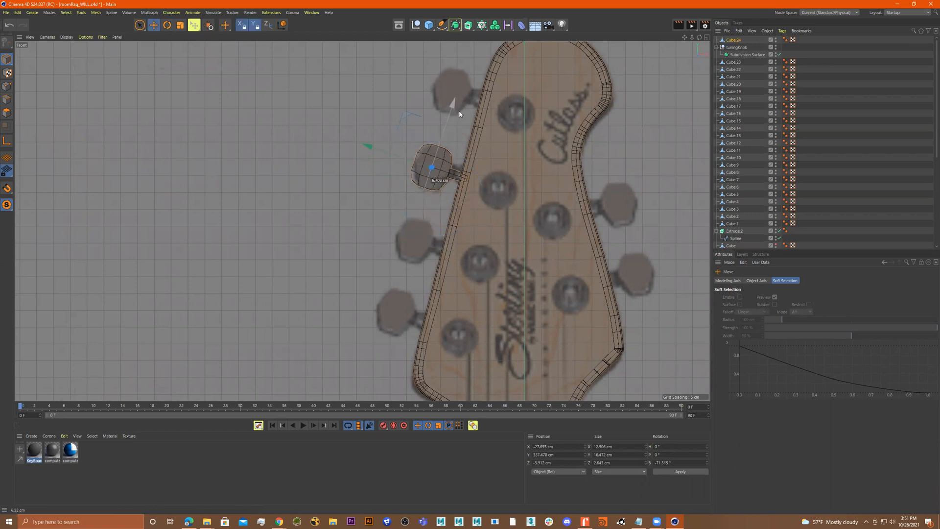
# Shift the knob's depth to about -2.3 cm and place it back inside the Subdivision Surface
pyautogui.middleClick(472, 215)
pyautogui.middleClick(294, 170)
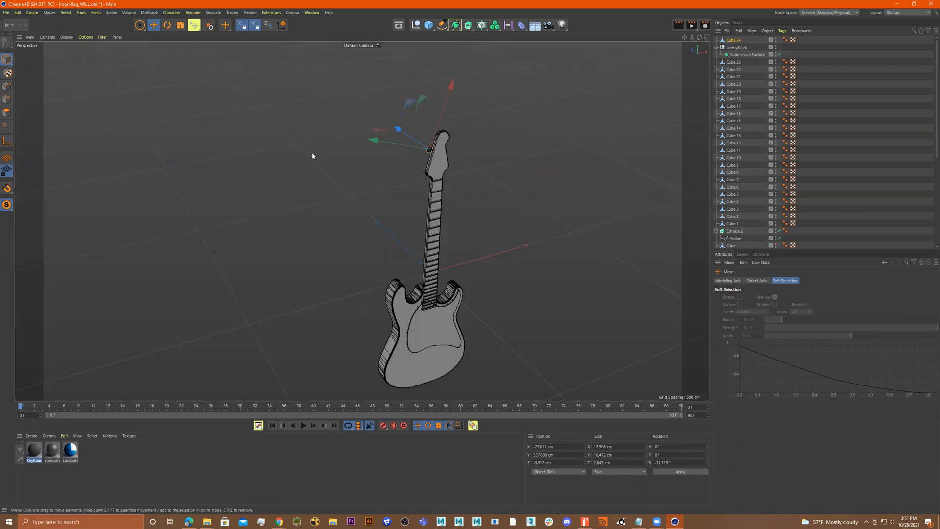
pyautogui.press('o')
pyautogui.keyDown('alt'); pyautogui.moveTo(430, 171); pyautogui.dragTo(493, 183); pyautogui.keyUp('alt')
pyautogui.moveTo(439, 235); pyautogui.dragTo(462, 222)
pyautogui.middleClick(461, 223)
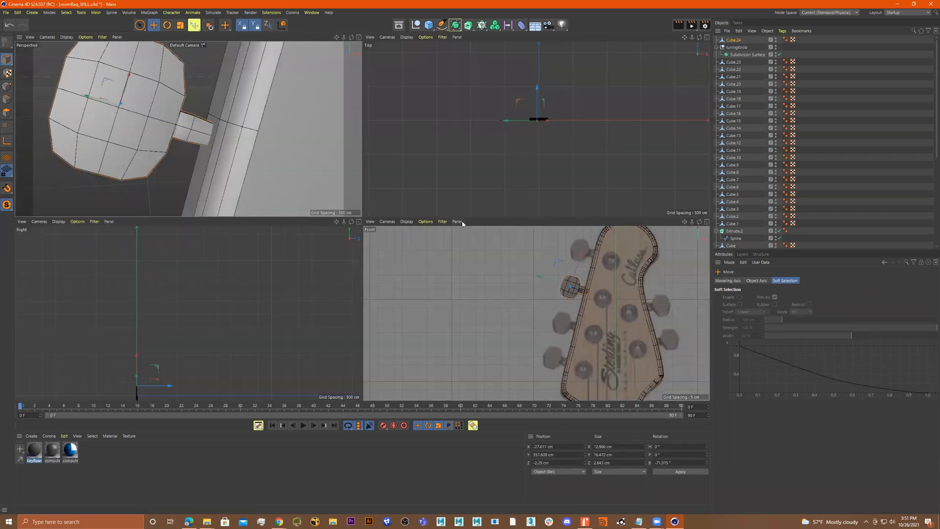
pyautogui.moveTo(740, 55); pyautogui.dragTo(740, 41)
pyautogui.click(735, 47)
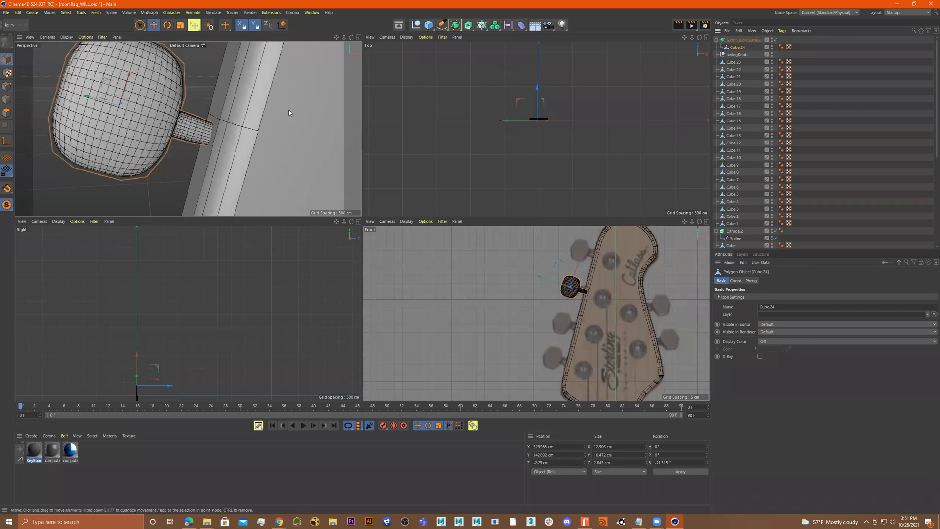
# Duplicate the knob twice and place the copies on the two lower left-side tuning pegs
pyautogui.middleClick(551, 291)
pyautogui.scroll(2, 480, 203)
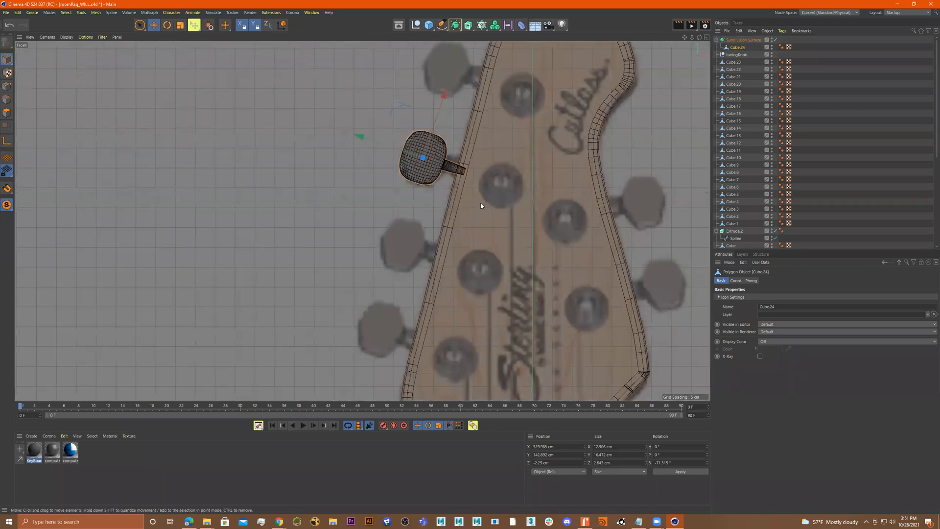
pyautogui.keyDown('ctrl'); pyautogui.moveTo(434, 87); pyautogui.dragTo(404, 185); pyautogui.keyUp('ctrl')
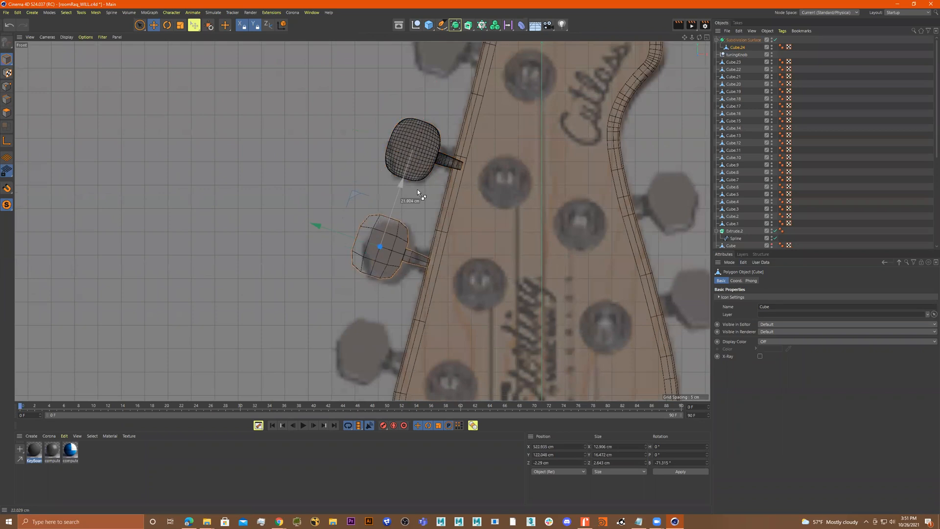
pyautogui.keyDown('ctrl'); pyautogui.moveTo(351, 237); pyautogui.dragTo(354, 240); pyautogui.keyUp('ctrl')
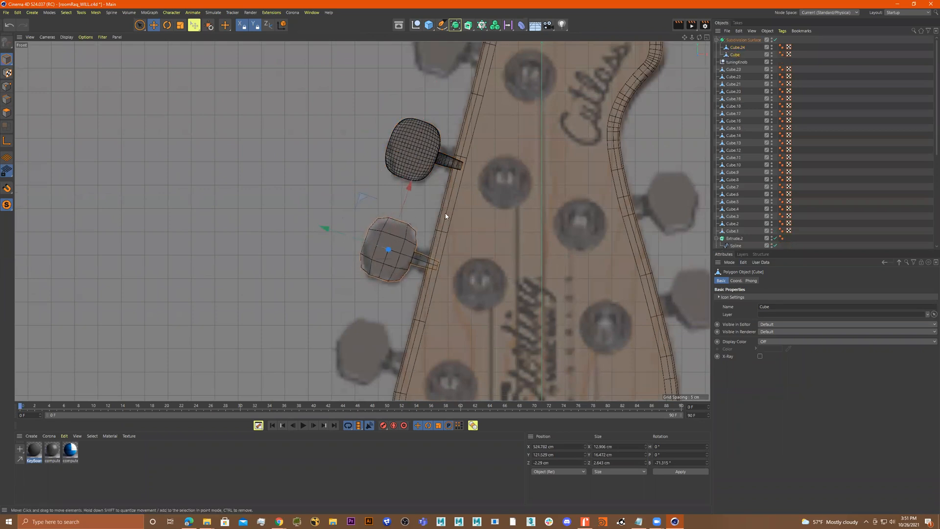
pyautogui.keyDown('alt'); pyautogui.moveTo(421, 201); pyautogui.dragTo(420, 150, button='middle'); pyautogui.keyUp('alt')
pyautogui.keyDown('ctrl'); pyautogui.moveTo(399, 191); pyautogui.dragTo(324, 291); pyautogui.keyUp('ctrl')
pyautogui.keyDown('alt'); pyautogui.moveTo(461, 185); pyautogui.dragTo(441, 247, button='middle'); pyautogui.keyUp('alt')
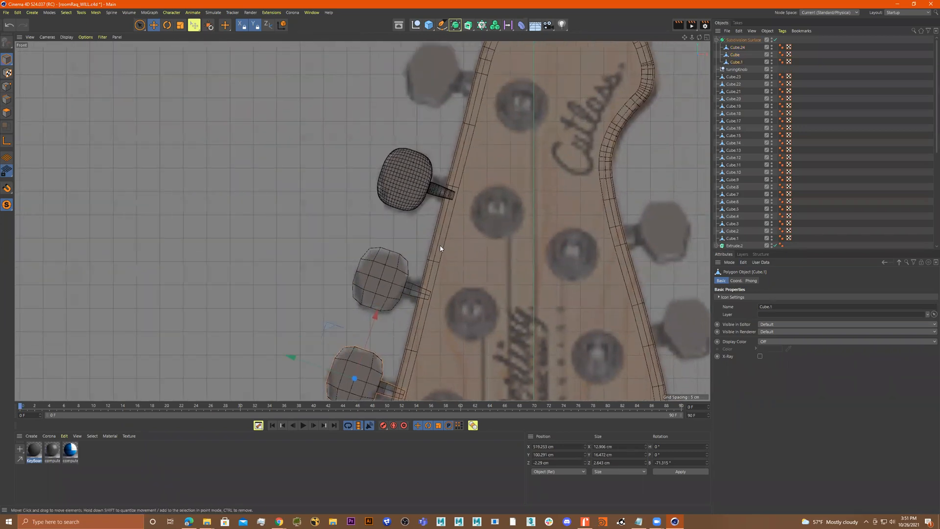
pyautogui.scroll(-3, 440, 249)
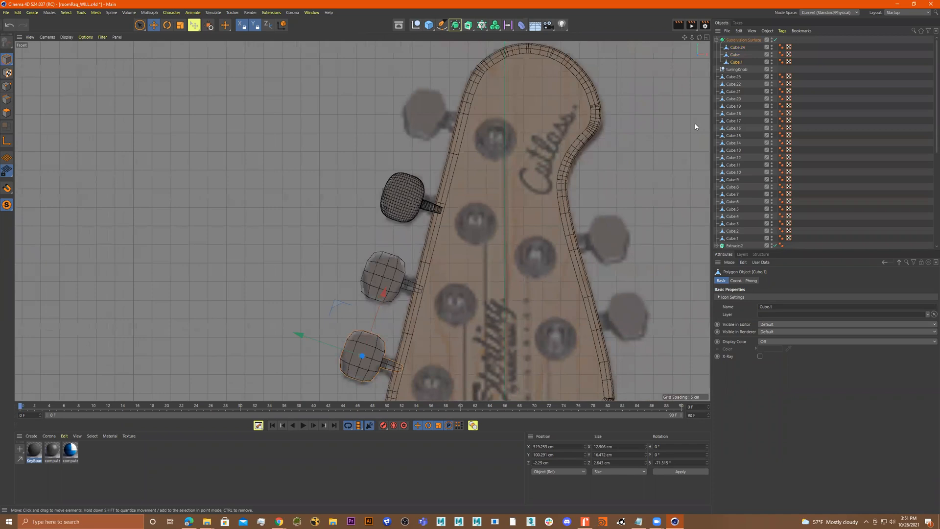
# Duplicate a knob onto the top left tuning peg
pyautogui.keyDown('ctrl'); pyautogui.moveTo(386, 292); pyautogui.dragTo(461, 66); pyautogui.keyUp('ctrl')
pyautogui.moveTo(404, 108); pyautogui.dragTo(386, 102)
pyautogui.moveTo(441, 73); pyautogui.dragTo(440, 69)
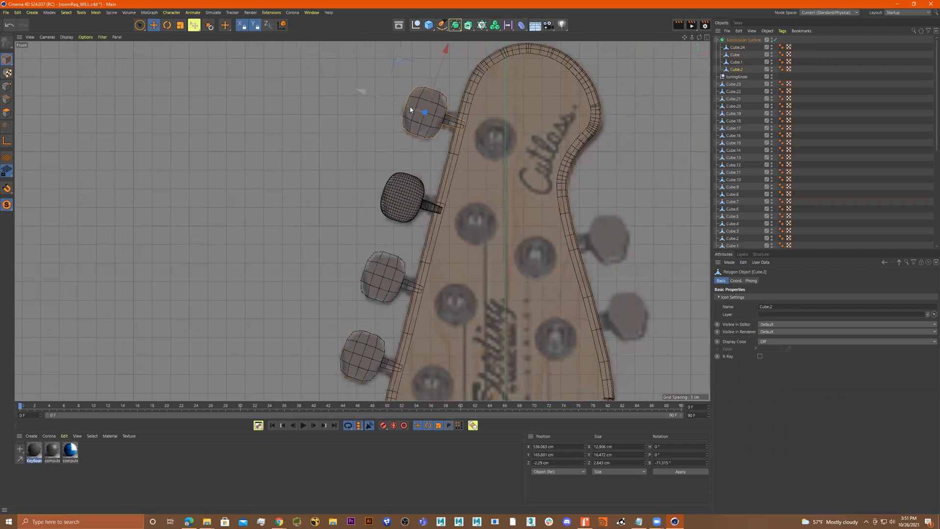
# Duplicate a knob onto the upper right tuning peg and rotate it about 88° to face outward
pyautogui.keyDown('ctrl'); pyautogui.moveTo(389, 99); pyautogui.dragTo(567, 198); pyautogui.keyUp('ctrl')
pyautogui.keyDown('alt'); pyautogui.moveTo(577, 172); pyautogui.dragTo(535, 131, button='middle'); pyautogui.keyUp('alt')
pyautogui.moveTo(601, 70); pyautogui.dragTo(574, 138)
pyautogui.press('r')
pyautogui.moveTo(582, 172); pyautogui.dragTo(536, 251)
pyautogui.press('e')
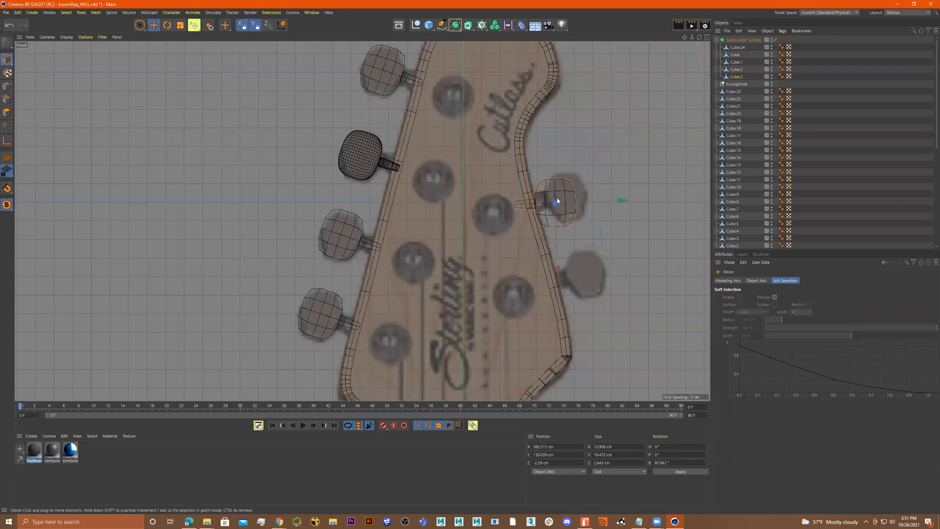
# Duplicate a knob onto the lower right tuning peg, rotated about 76°
pyautogui.moveTo(555, 149); pyautogui.dragTo(573, 227)
pyautogui.press('r')
pyautogui.press('e')
pyautogui.moveTo(627, 278); pyautogui.dragTo(648, 280)
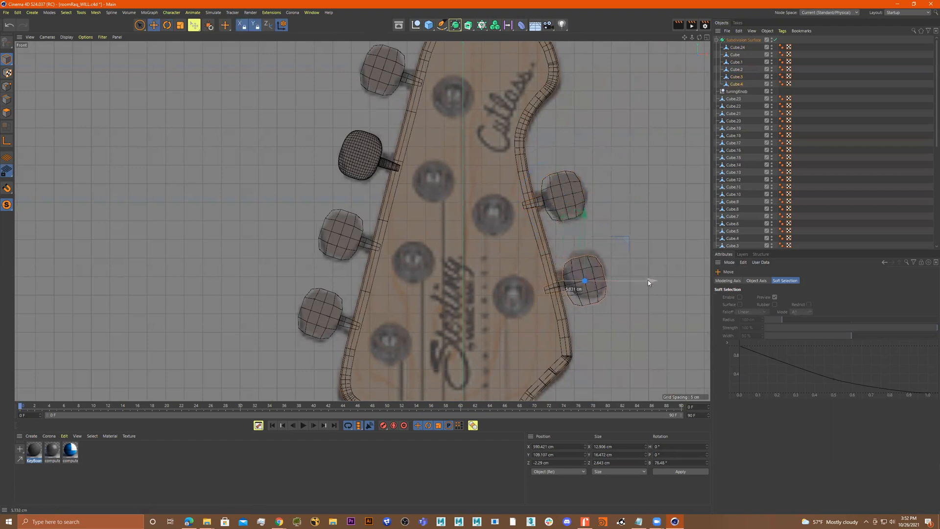
pyautogui.moveTo(588, 238); pyautogui.dragTo(586, 232)
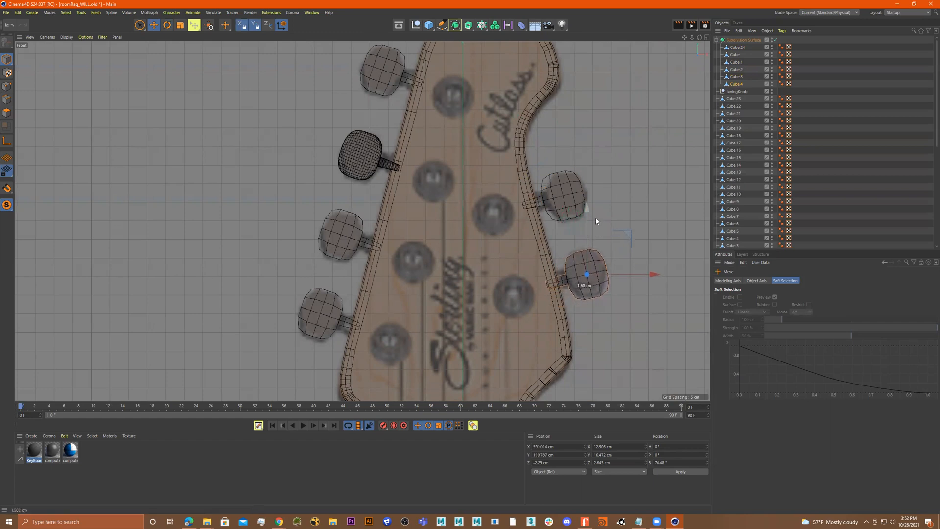
pyautogui.click(737, 83)
pyautogui.keyDown('shift'); pyautogui.click(738, 54); pyautogui.keyUp('shift')
pyautogui.click(737, 47)
pyautogui.keyDown('shift'); pyautogui.click(737, 83); pyautogui.keyUp('shift')
pyautogui.scroll(-2, 602, 157)
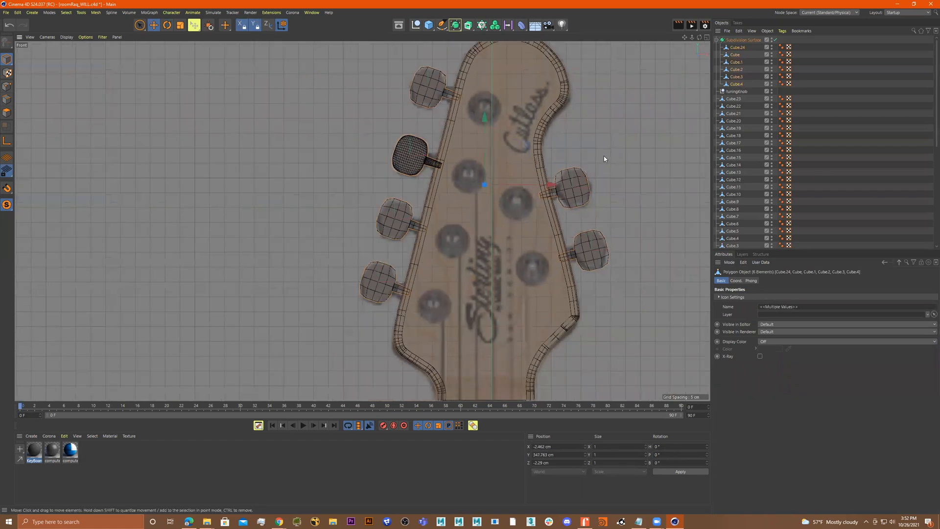
# In the perspective view, rotate the top-left knob to tilt it about -20° away from the headstock
pyautogui.click(441, 99)
pyautogui.press('space')
pyautogui.middleClick(485, 122)
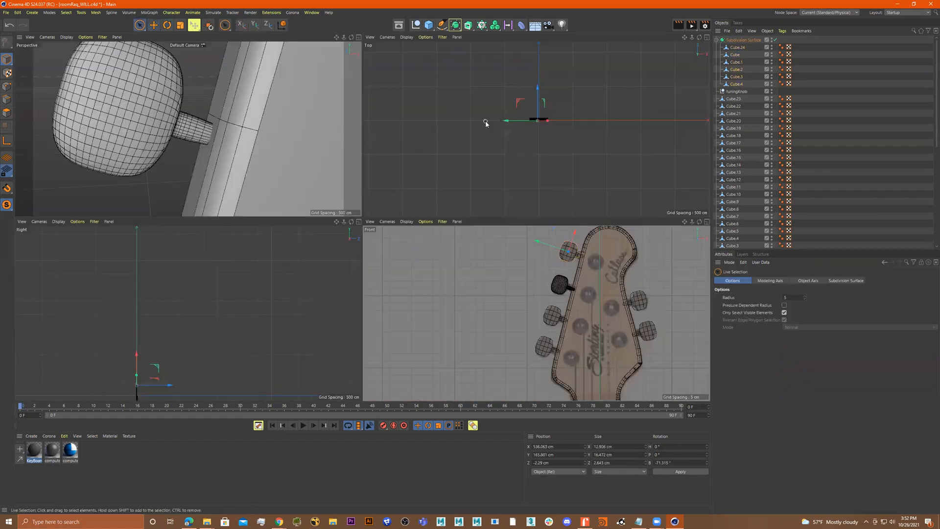
pyautogui.middleClick(304, 140)
pyautogui.scroll(-10, 345, 128)
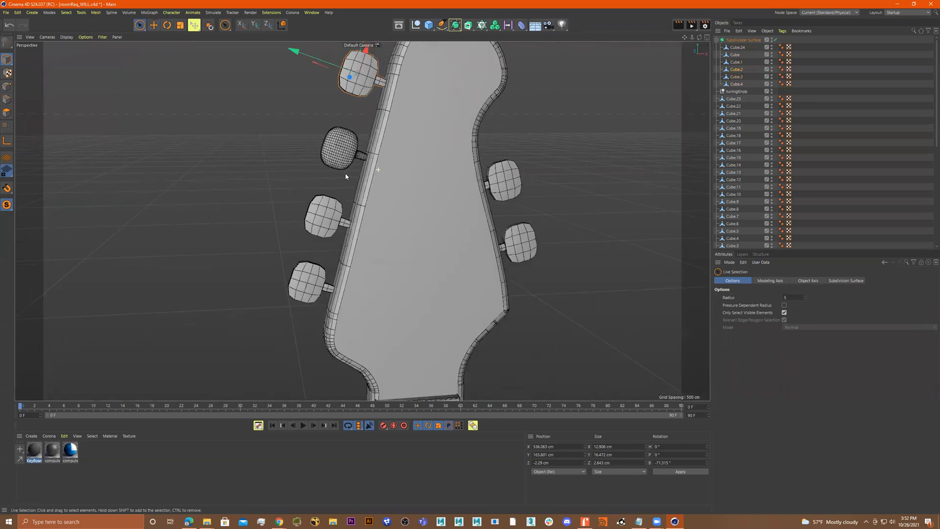
pyautogui.keyDown('alt'); pyautogui.moveTo(376, 142); pyautogui.dragTo(395, 177, button='middle'); pyautogui.keyUp('alt')
pyautogui.click(391, 138)
pyautogui.keyDown('alt'); pyautogui.moveTo(391, 137); pyautogui.dragTo(408, 146); pyautogui.keyUp('alt')
pyautogui.press('e')
pyautogui.press('r')
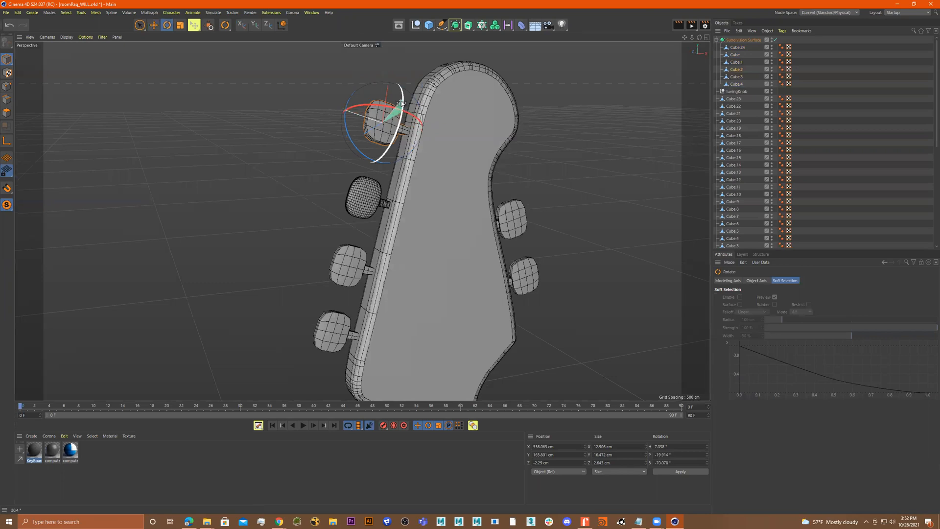
# Rotate the other left-side knobs to tilt them away from the headstock as well
pyautogui.click(364, 262)
pyautogui.moveTo(363, 262); pyautogui.dragTo(354, 304)
pyautogui.click(332, 336)
pyautogui.moveTo(332, 336); pyautogui.dragTo(499, 228)
# Rotate the two right-side knobs to tilt them away from the headstock
pyautogui.click(521, 223)
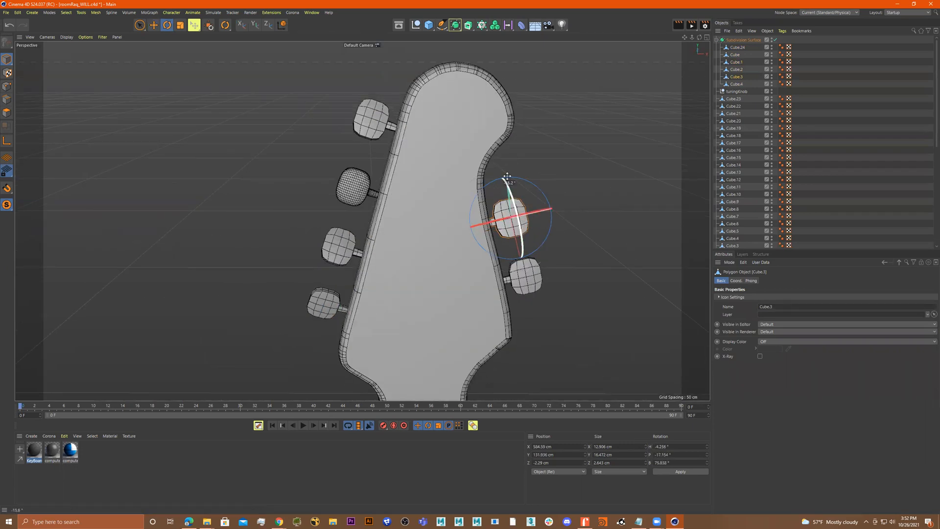
pyautogui.click(523, 274)
pyautogui.moveTo(522, 244); pyautogui.dragTo(530, 274)
pyautogui.keyDown('alt'); pyautogui.moveTo(461, 244); pyautogui.dragTo(490, 241); pyautogui.keyUp('alt')
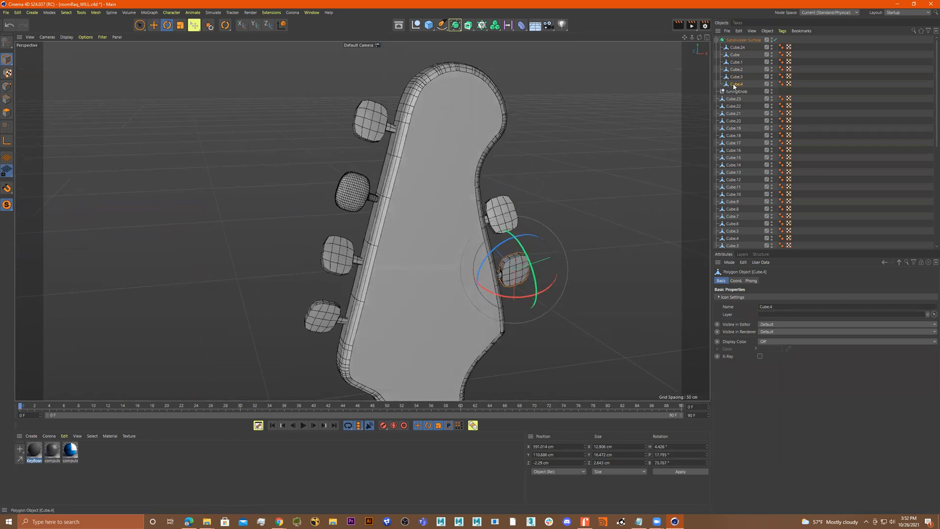
# Connect the six tuning knob objects into a single object, deleting the originals
pyautogui.keyDown('shift'); pyautogui.click(737, 48); pyautogui.keyUp('shift')
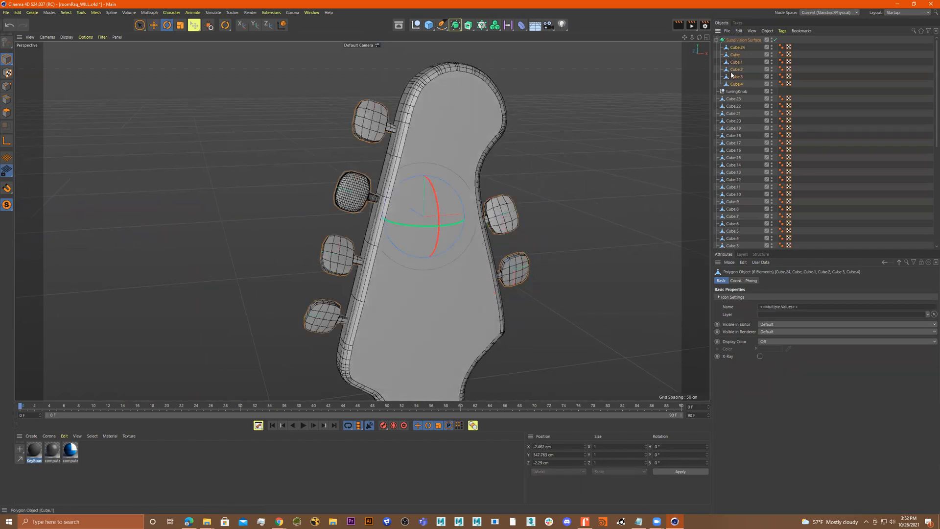
pyautogui.rightClick(623, 112)
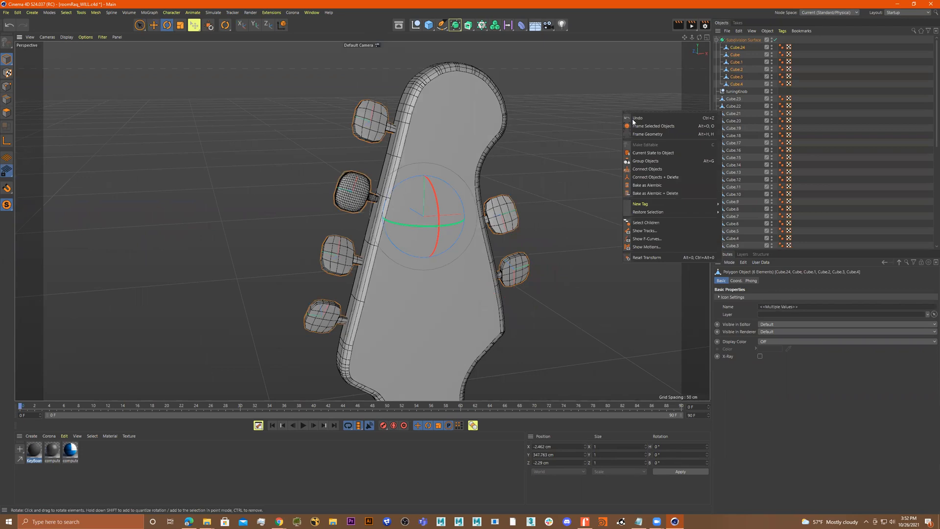
pyautogui.click(680, 181)
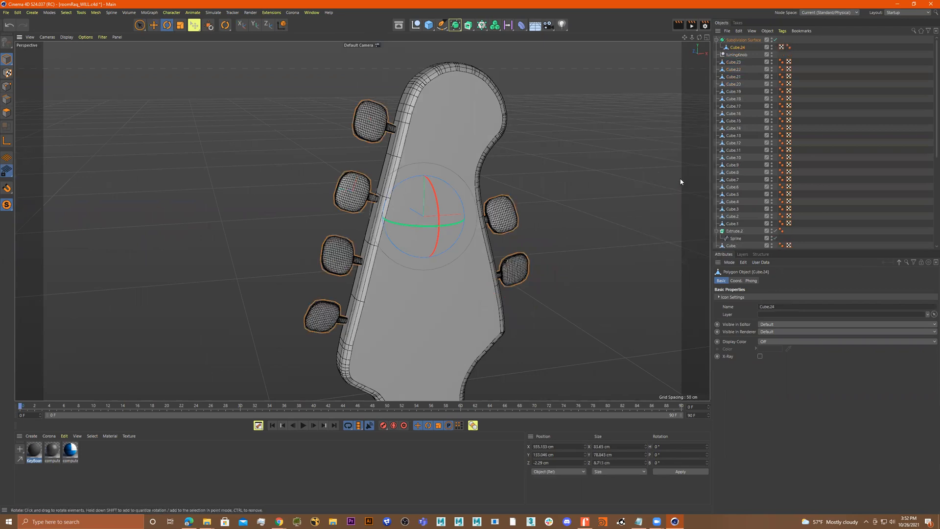
pyautogui.hotkey('ctrl', 'z')
pyautogui.rightClick(643, 150)
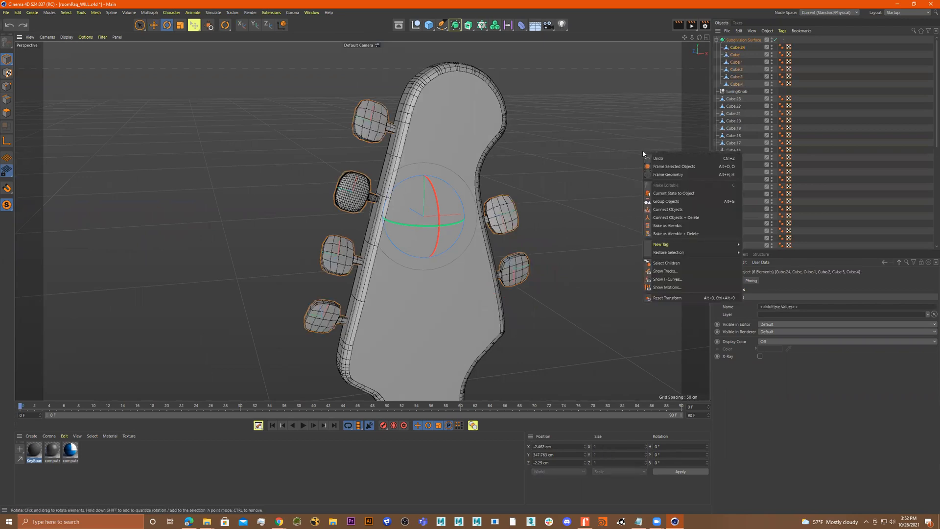
pyautogui.click(693, 214)
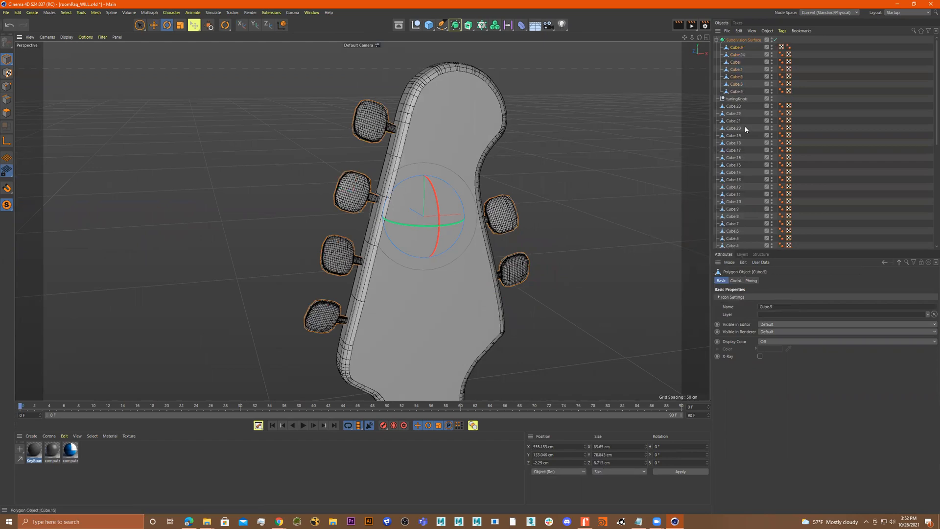
pyautogui.rightClick(612, 181)
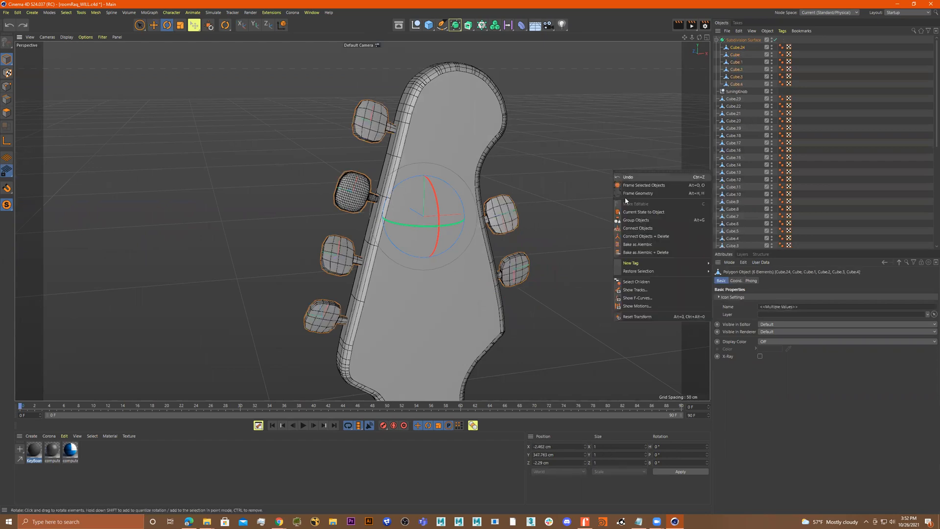
pyautogui.click(658, 237)
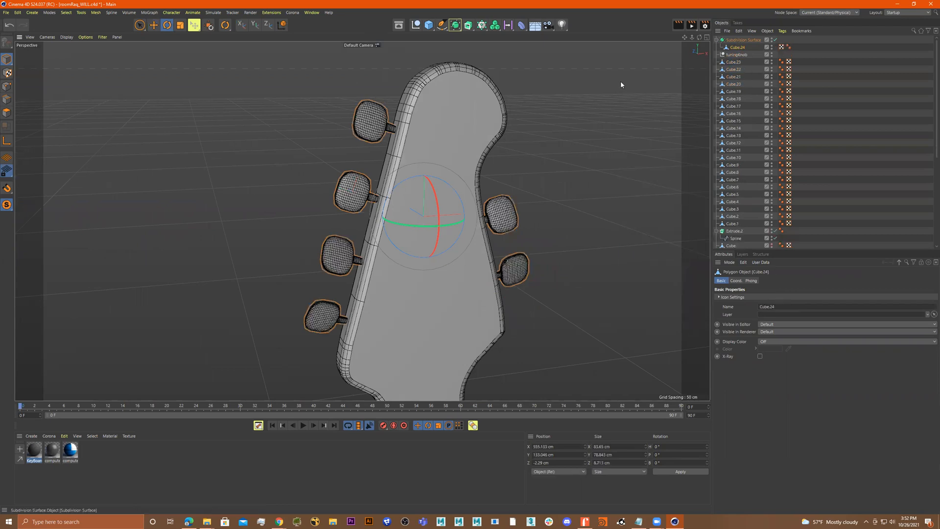
# Examine the guitar model in the perspective and front views
pyautogui.keyDown('alt'); pyautogui.moveTo(502, 202); pyautogui.dragTo(512, 193); pyautogui.keyUp('alt')
pyautogui.click(742, 41)
pyautogui.keyDown('alt'); pyautogui.moveTo(607, 181); pyautogui.dragTo(509, 196); pyautogui.keyUp('alt')
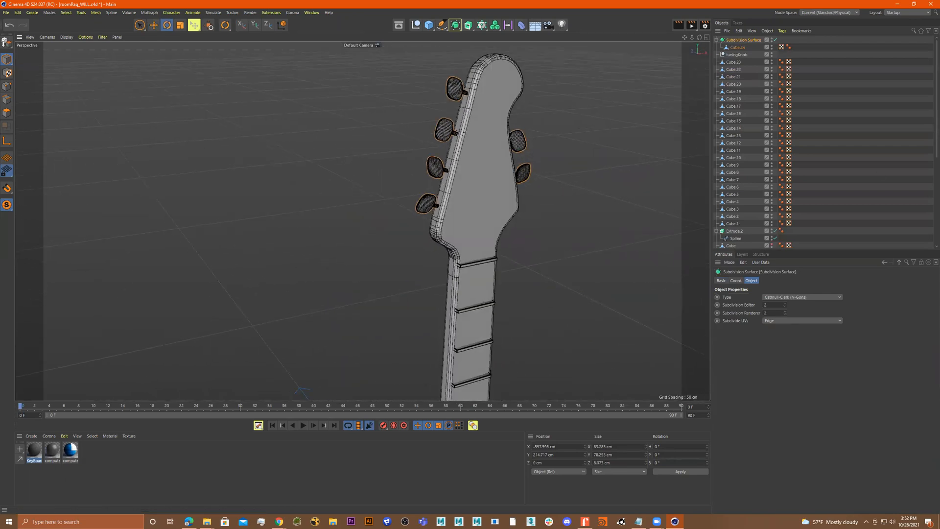
pyautogui.middleClick(581, 220)
pyautogui.middleClick(581, 223)
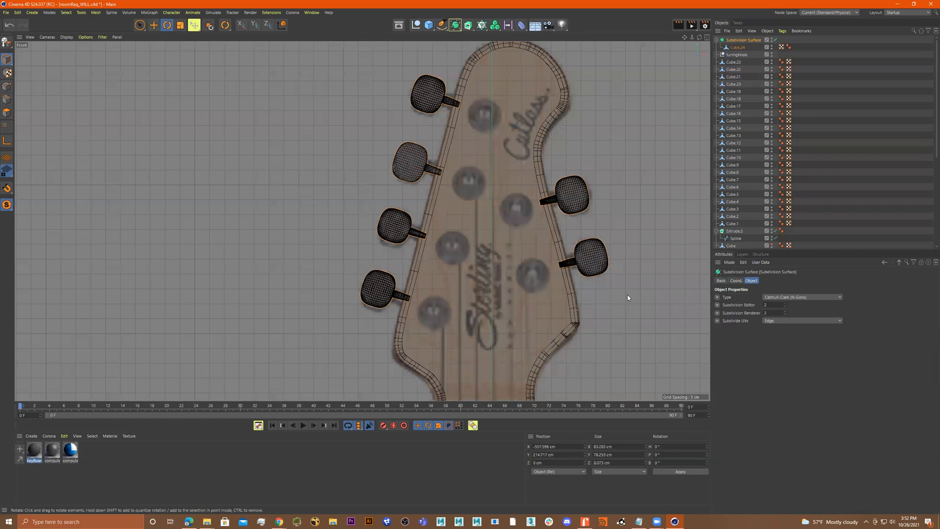
pyautogui.scroll(-8, 618, 298)
pyautogui.keyDown('alt'); pyautogui.moveTo(629, 313); pyautogui.dragTo(548, 16, button='middle'); pyautogui.keyUp('alt')
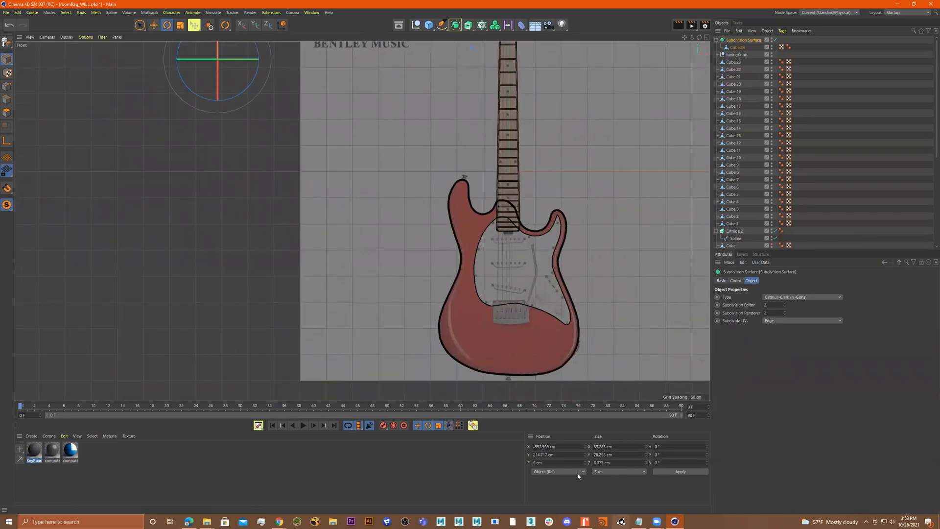
pyautogui.scroll(1, 563, 343)
pyautogui.scroll(9, 521, 296)
pyautogui.keyDown('alt'); pyautogui.moveTo(473, 191); pyautogui.dragTo(520, 253, button='middle'); pyautogui.keyUp('alt')
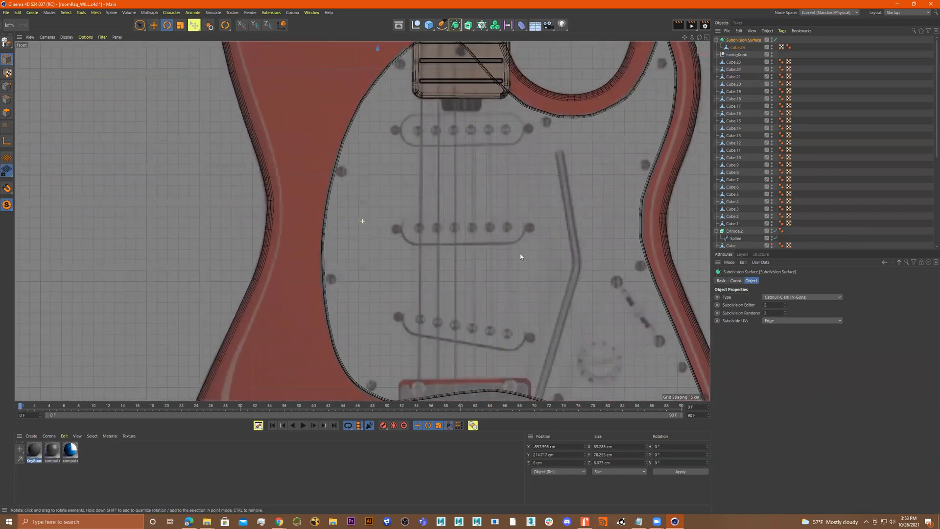
pyautogui.scroll(-8, 510, 227)
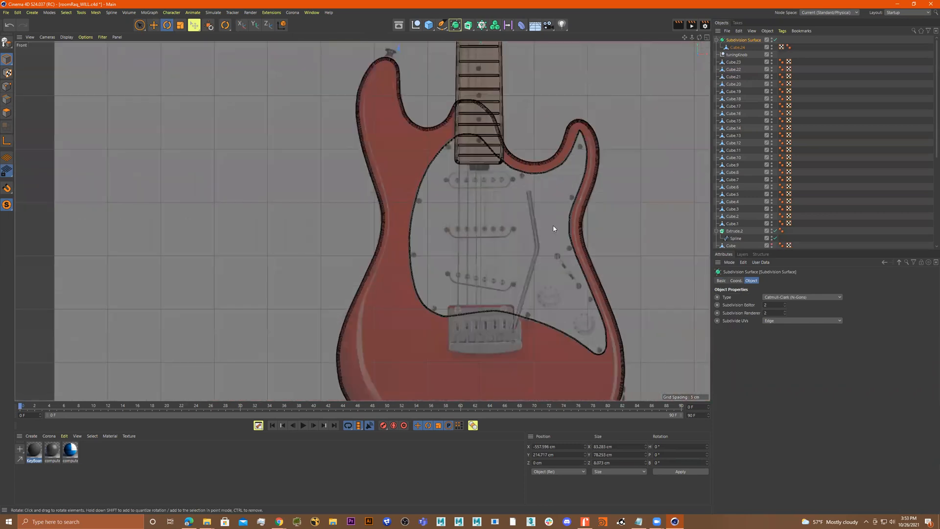
pyautogui.middleClick(534, 279)
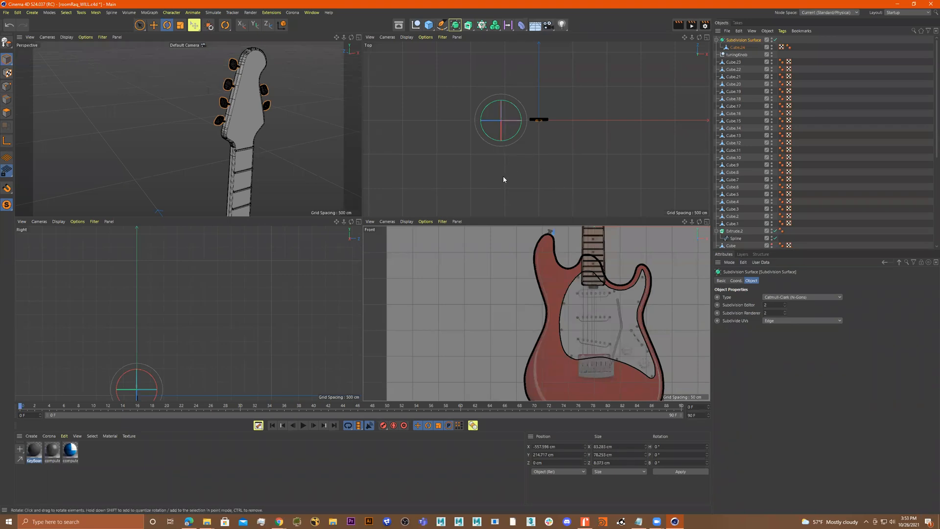
pyautogui.press('F1')
pyautogui.press('F4')
pyautogui.scroll(-5, 502, 307)
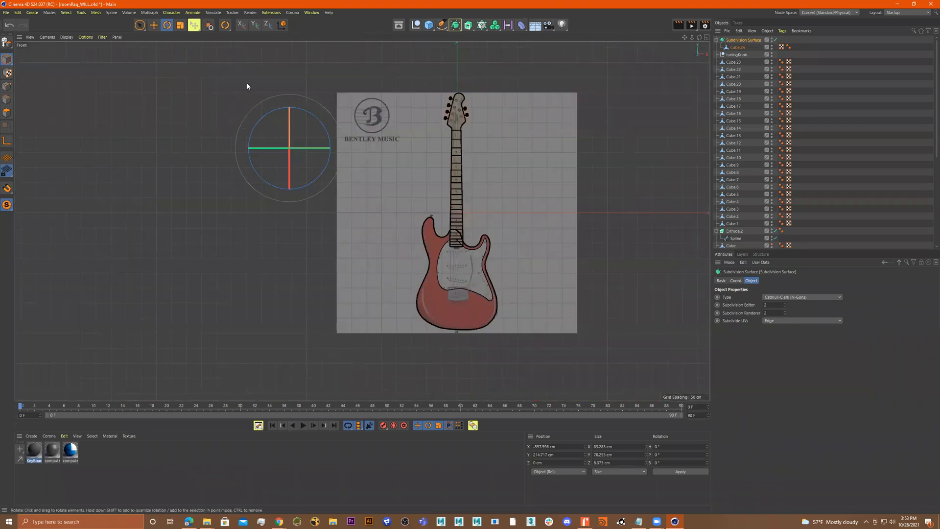
pyautogui.click(467, 26)
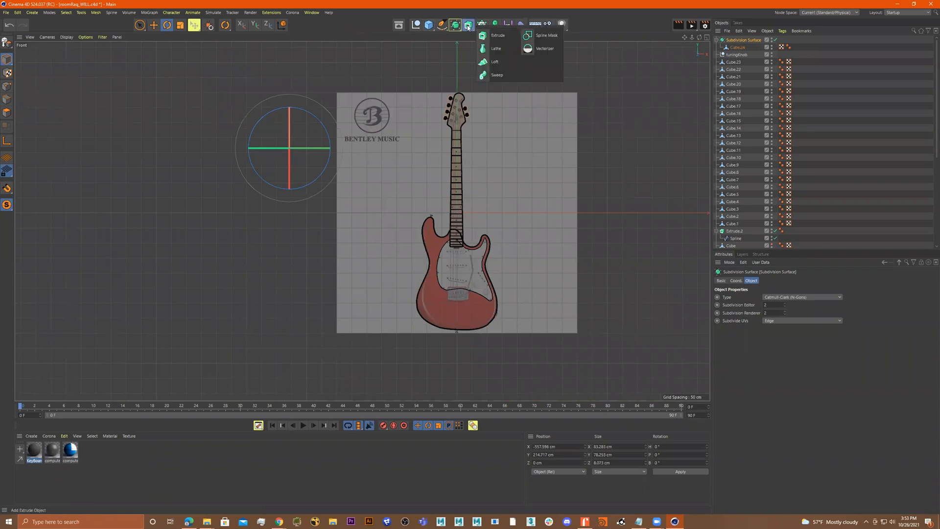
pyautogui.click(429, 26)
pyautogui.scroll(-4, 553, 216)
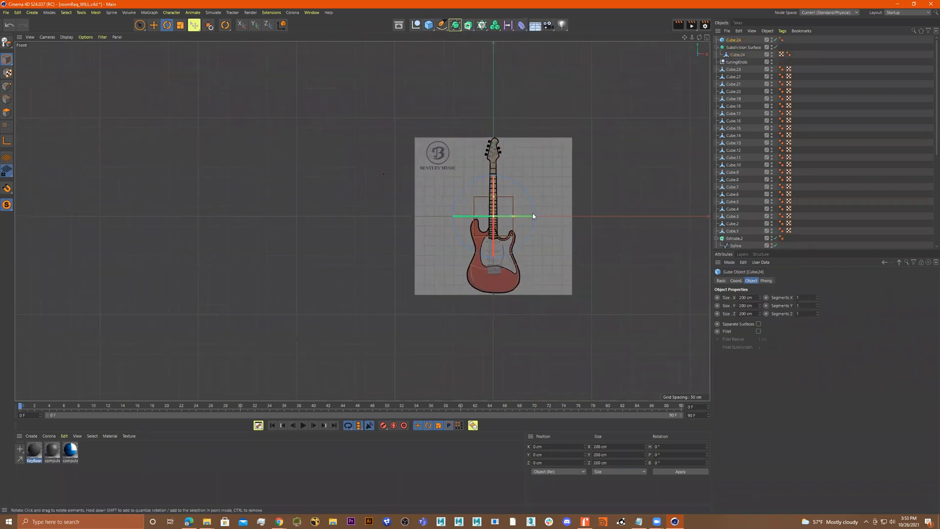
pyautogui.press('e')
pyautogui.moveTo(558, 221); pyautogui.dragTo(409, 218)
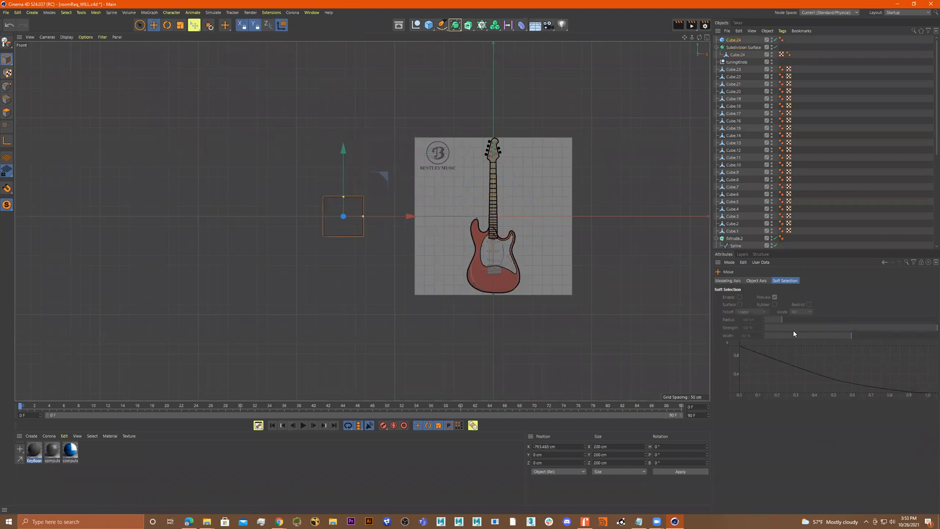
pyautogui.click(738, 40)
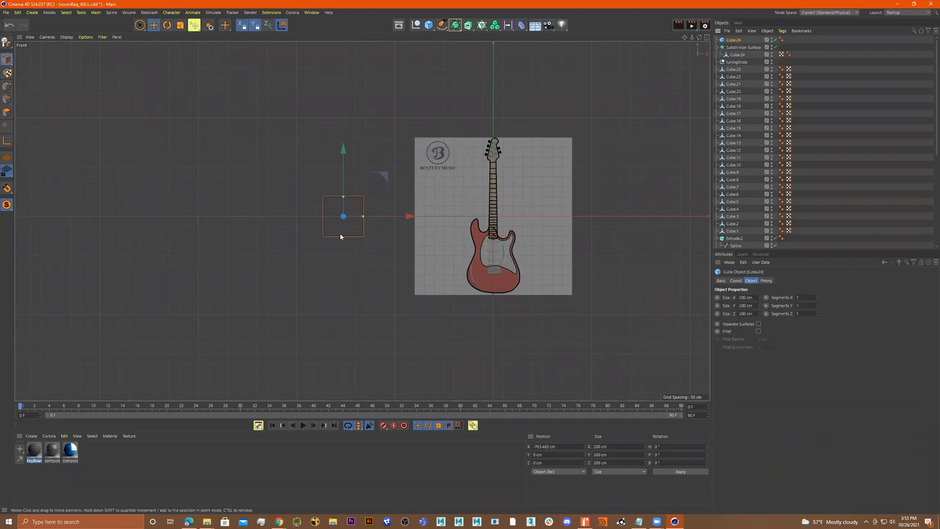
pyautogui.press('Delete')
# Add a cylinder and move it to the left of the guitar neck in the front view, at about X -210 cm
pyautogui.click(430, 29)
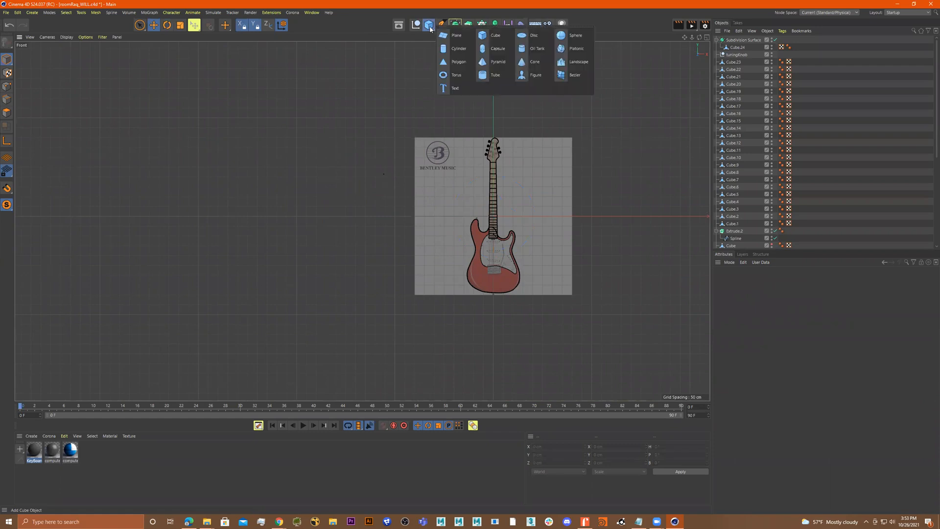
pyautogui.click(451, 49)
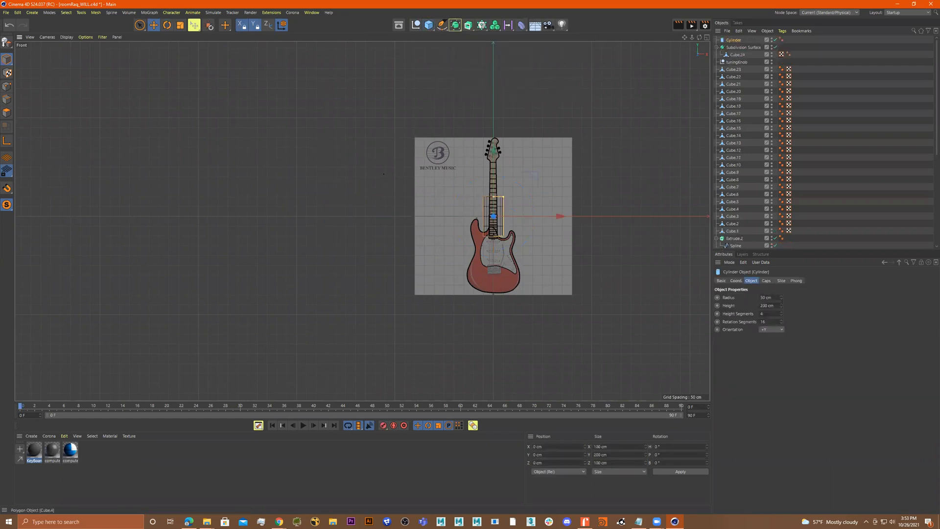
pyautogui.scroll(8, 446, 194)
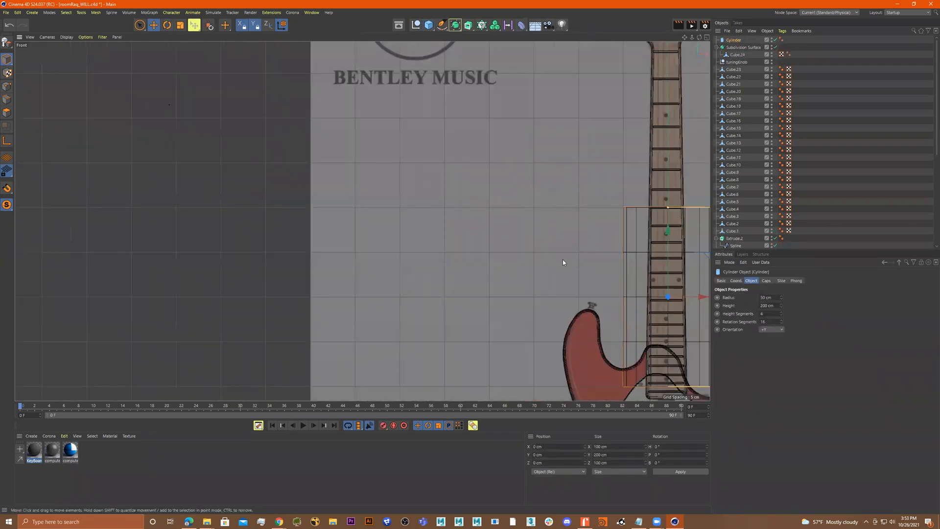
pyautogui.keyDown('alt'); pyautogui.moveTo(526, 244); pyautogui.dragTo(436, 209, button='middle'); pyautogui.keyUp('alt')
pyautogui.moveTo(651, 266); pyautogui.dragTo(462, 266)
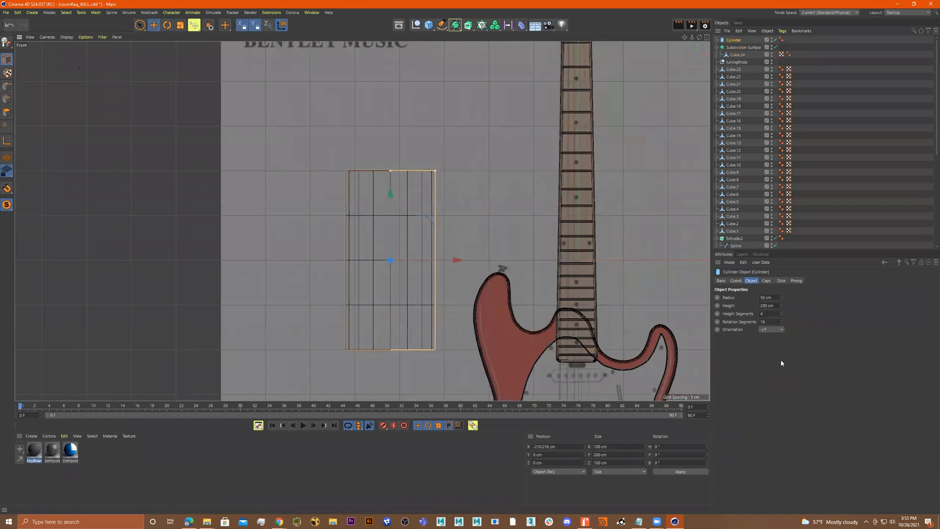
# Orient the cylinder along -Z and enlarge its radius to about 56 cm
pyautogui.click(766, 337)
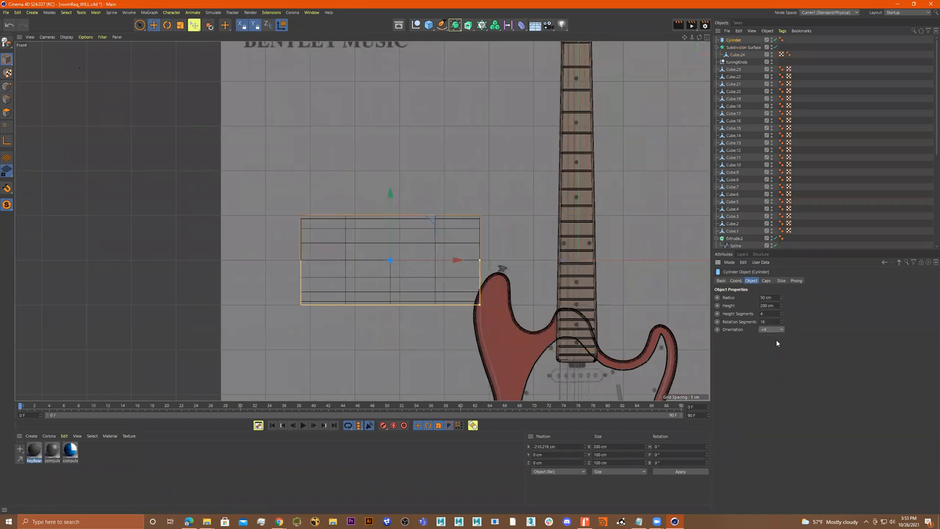
pyautogui.click(765, 376)
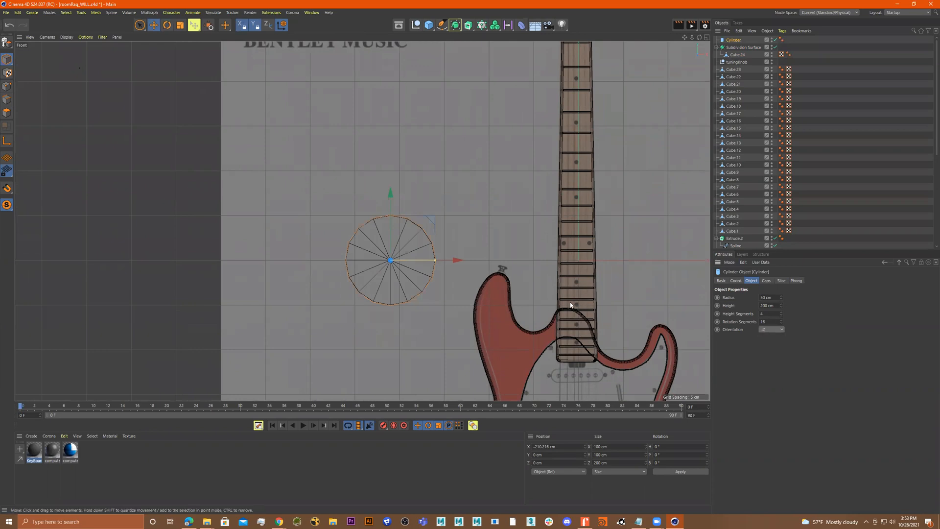
pyautogui.moveTo(435, 260)
pyautogui.mouseDown()
pyautogui.moveTo(451, 260)
pyautogui.moveTo(441, 261)
pyautogui.mouseUp()
# Enable the cylinder's cap fillet and raise its rotation segments to 18
pyautogui.click(766, 281)
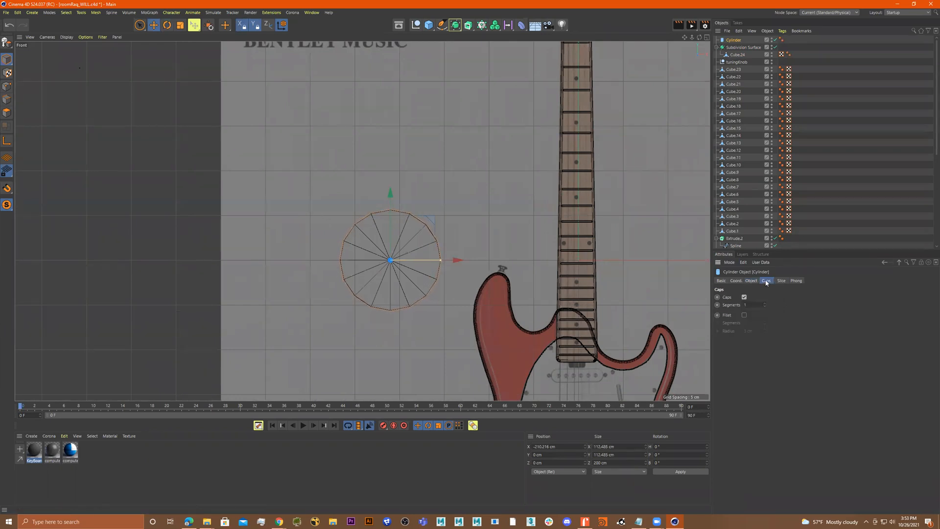
pyautogui.click(744, 315)
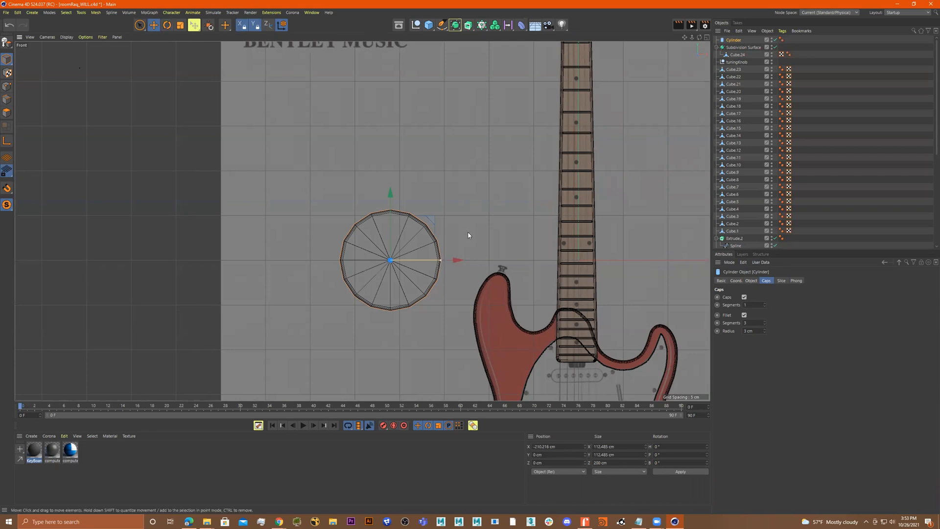
pyautogui.click(751, 281)
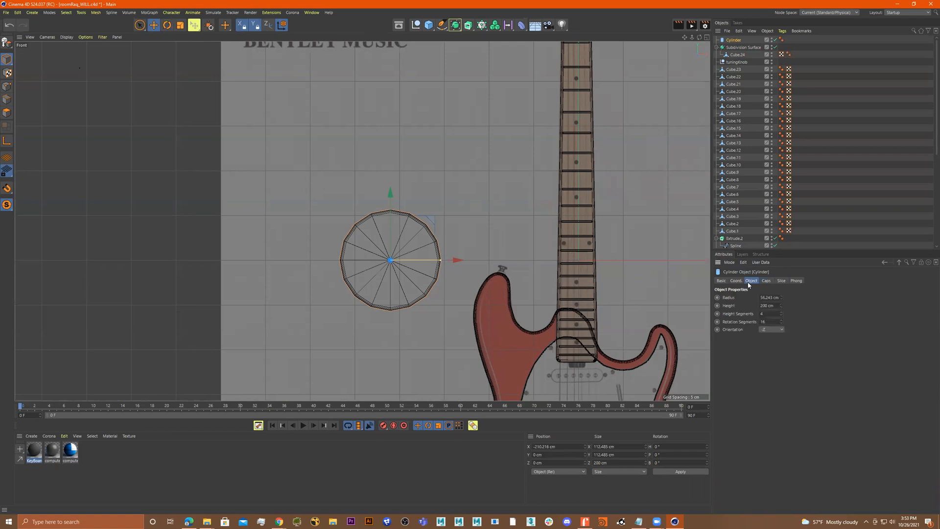
pyautogui.click(781, 320)
pyautogui.click(782, 320)
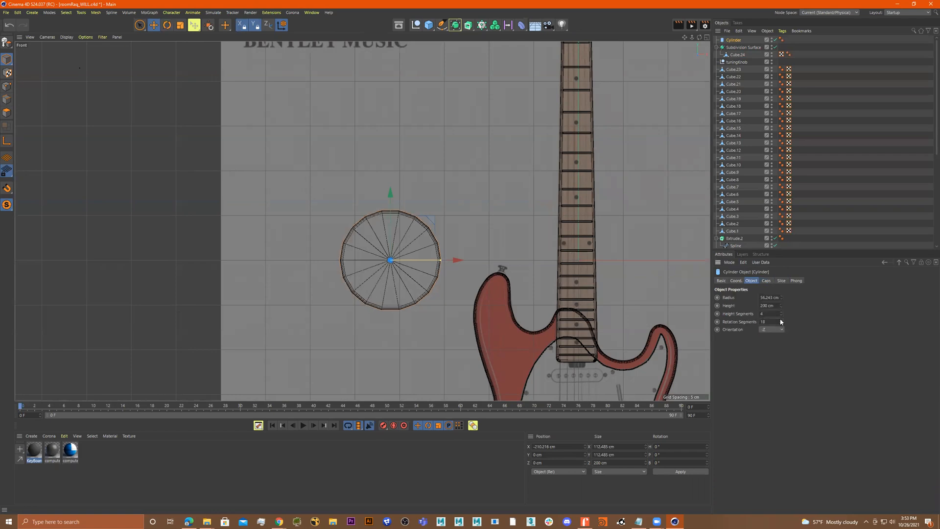
# Make the cylinder editable and stretch its left-half points further to the left
pyautogui.scroll(2, 338, 234)
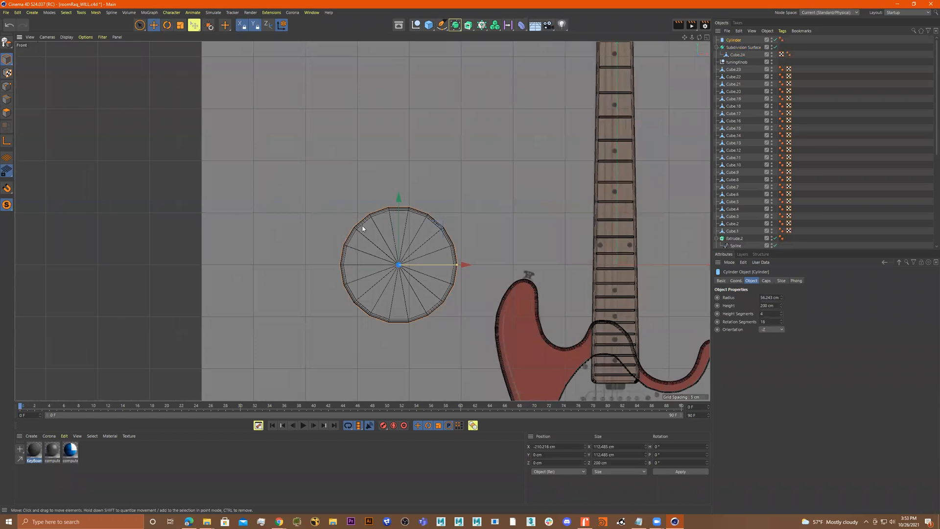
pyautogui.press('c')
pyautogui.click(139, 25)
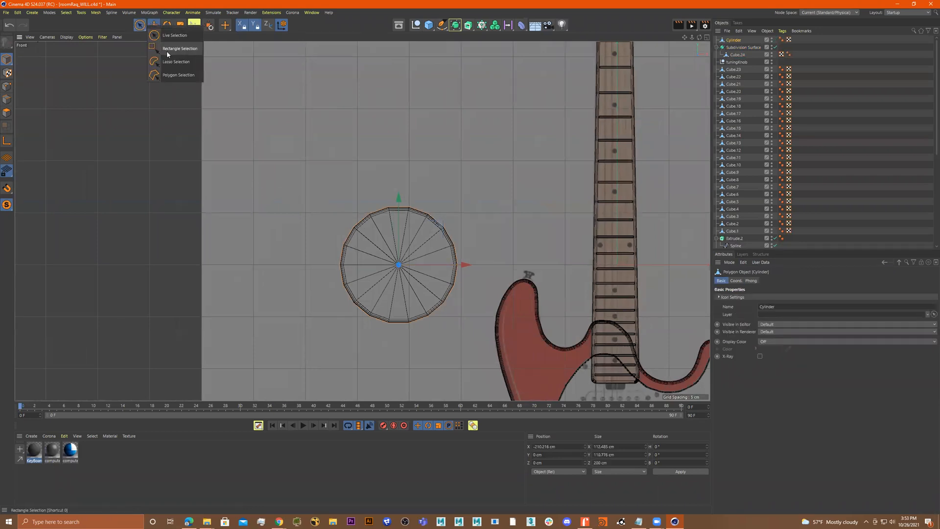
pyautogui.click(167, 49)
pyautogui.click(7, 86)
pyautogui.moveTo(268, 165); pyautogui.dragTo(400, 342)
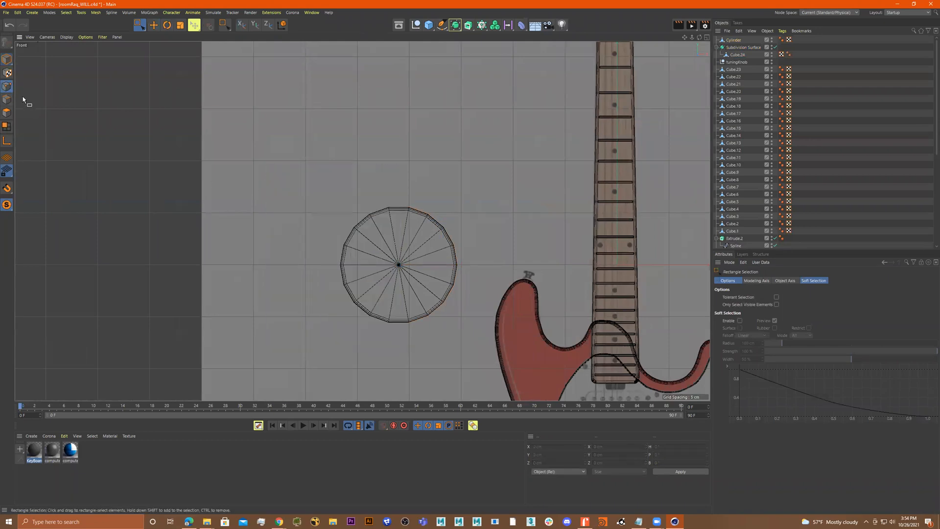
pyautogui.click(733, 40)
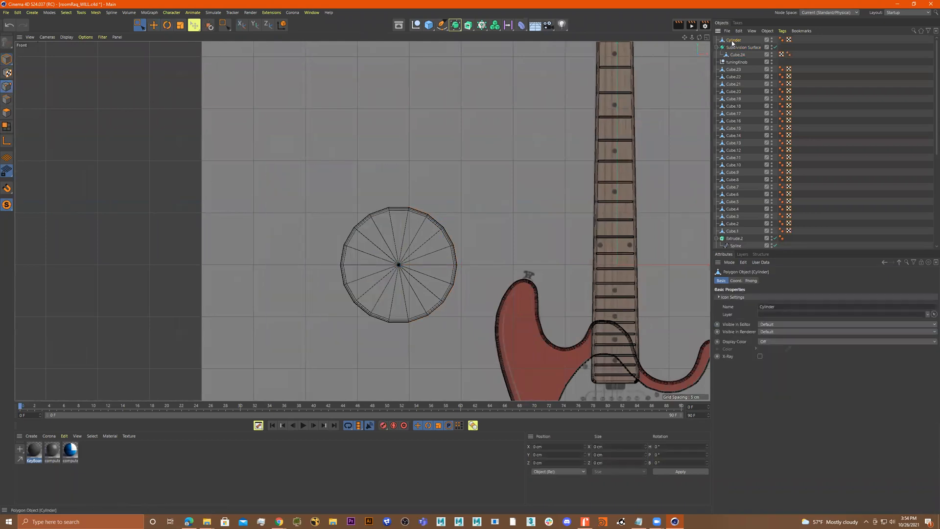
pyautogui.moveTo(298, 177); pyautogui.dragTo(381, 348)
pyautogui.moveTo(425, 274); pyautogui.dragTo(352, 260)
# Stretch the cylinder's right-half points to the right, up to the guitar neck
pyautogui.moveTo(511, 169); pyautogui.dragTo(396, 351)
pyautogui.moveTo(491, 265); pyautogui.dragTo(580, 279)
pyautogui.hotkey('ctrl', 'z')
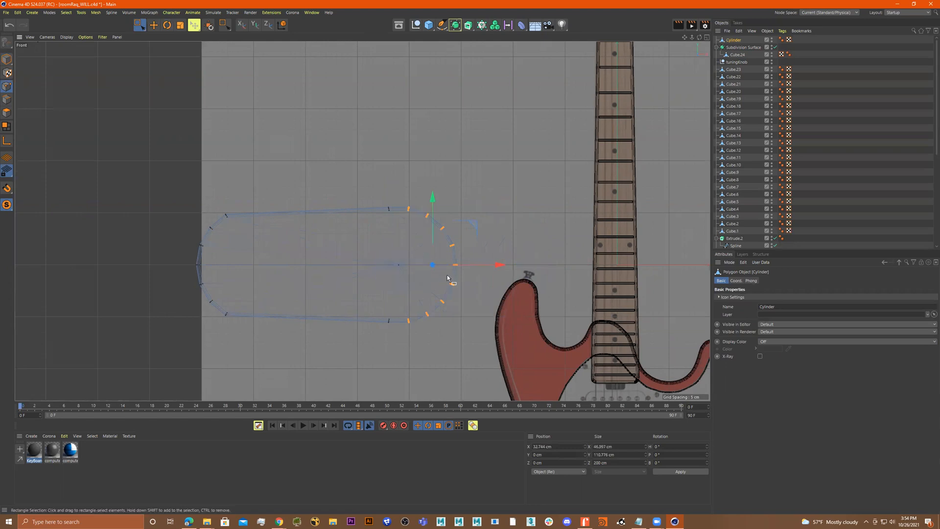
pyautogui.moveTo(504, 267); pyautogui.dragTo(644, 274)
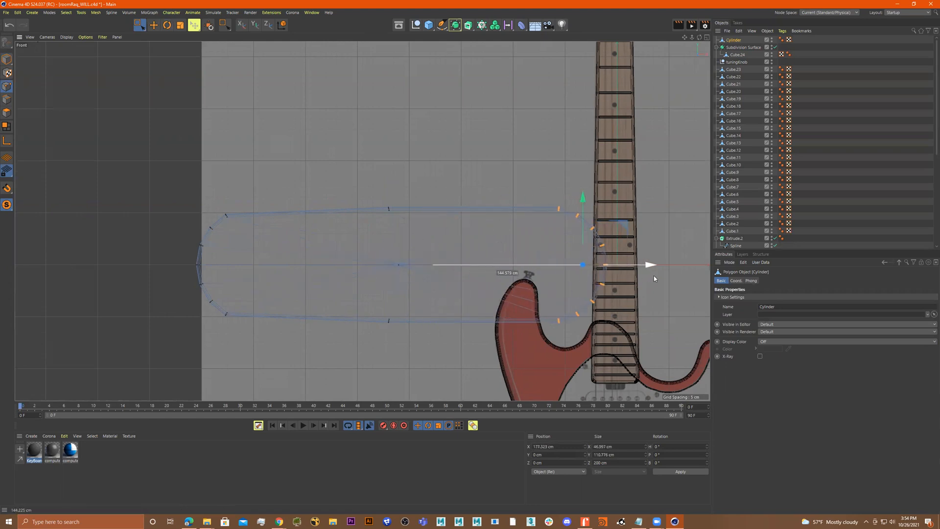
# Nudge the top-middle point of the stretched shape slightly down and select the bottom-middle point
pyautogui.moveTo(433, 185); pyautogui.dragTo(357, 235)
pyautogui.moveTo(388, 190); pyautogui.dragTo(388, 196)
pyautogui.click(393, 317)
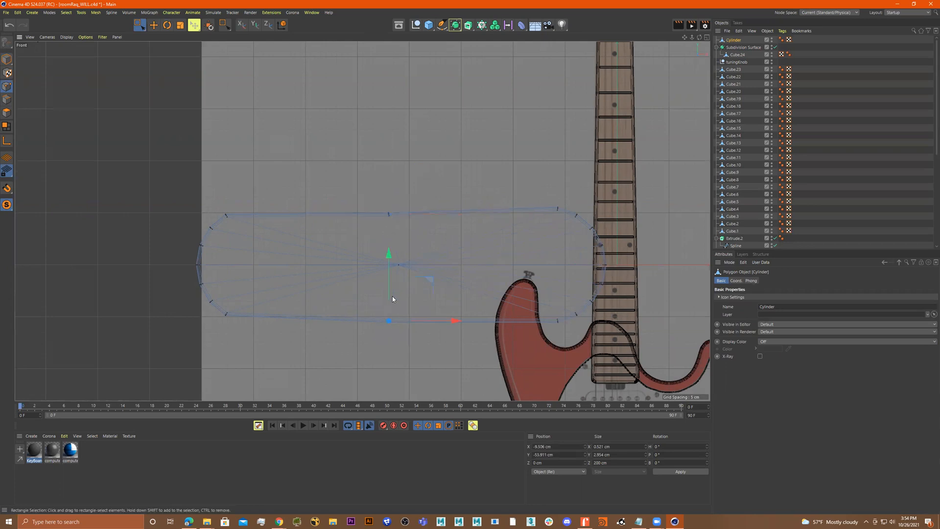
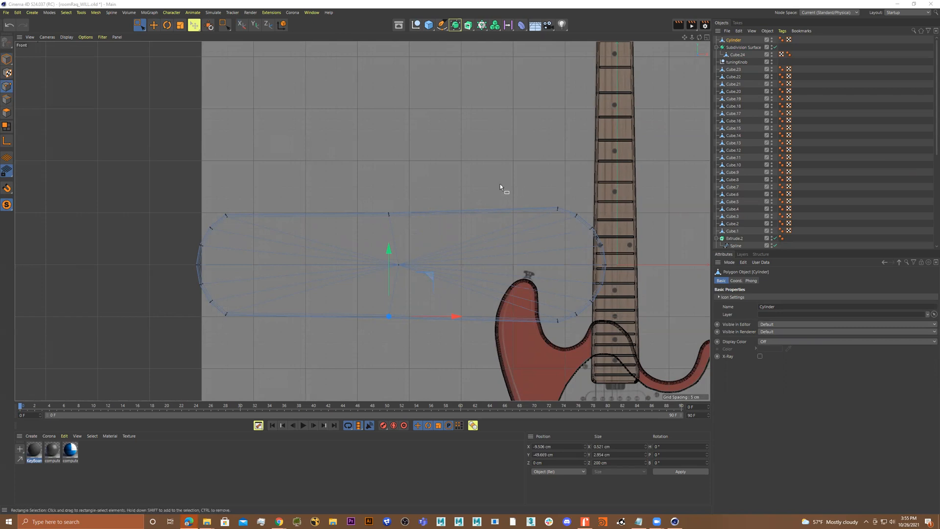
# Undo the last two stretches of the cylinder's points
pyautogui.click(7, 59)
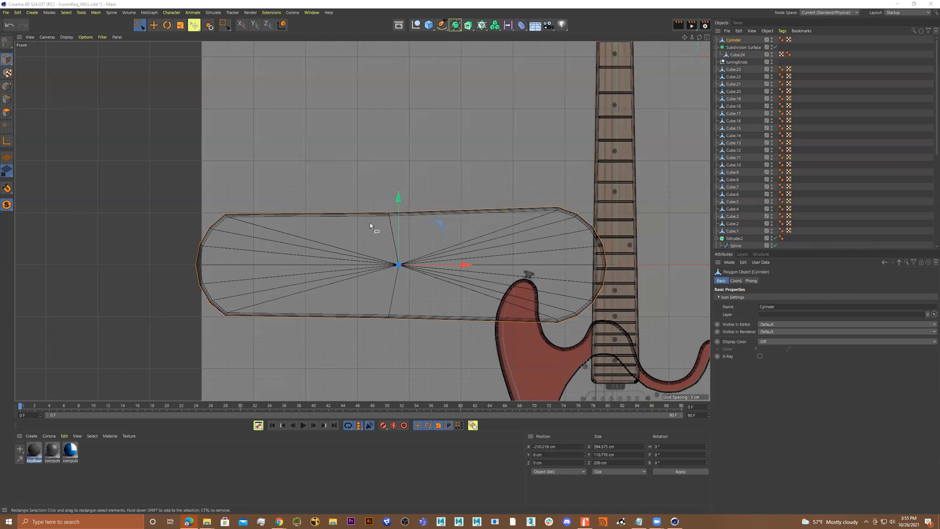
pyautogui.moveTo(460, 239); pyautogui.dragTo(450, 225, button='middle')
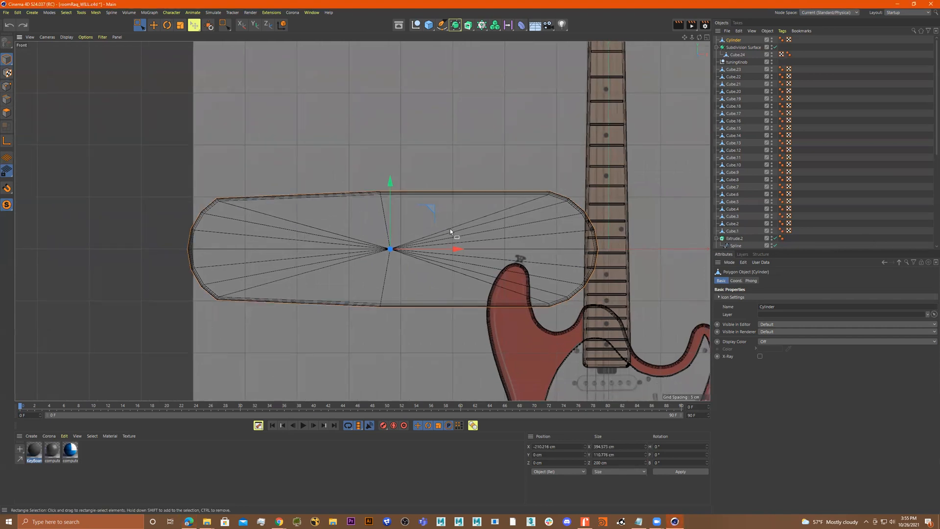
pyautogui.hotkey('ctrl', 'z')
pyautogui.hotkey('ctrl', 'z')
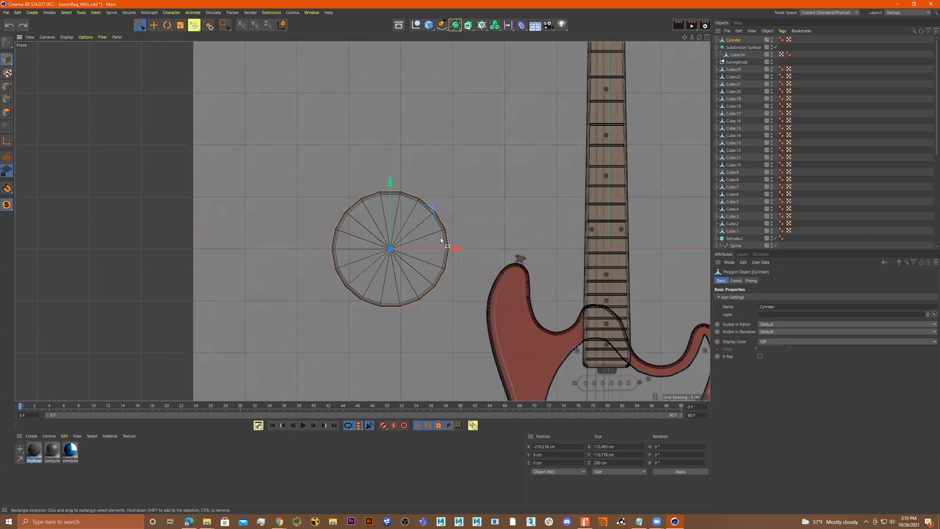
pyautogui.press('t')
pyautogui.moveTo(456, 248); pyautogui.dragTo(728, 250)
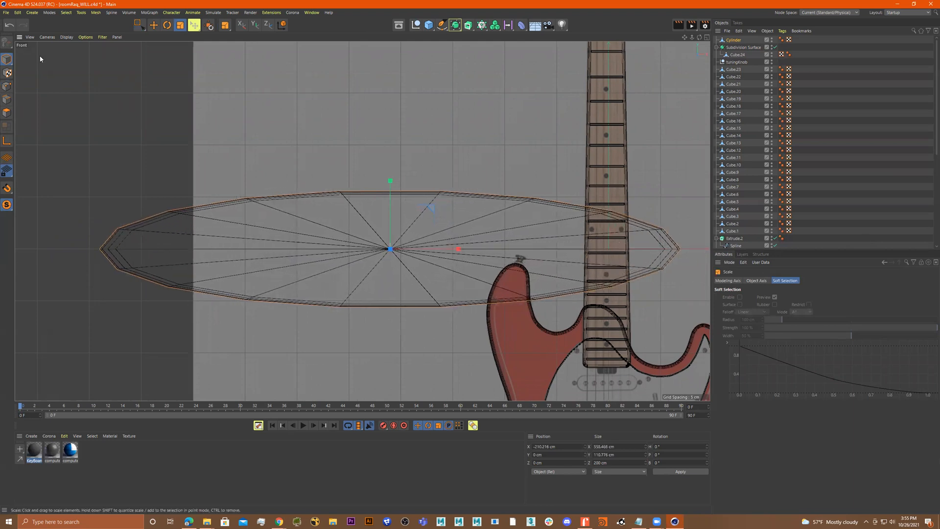
pyautogui.click(8, 87)
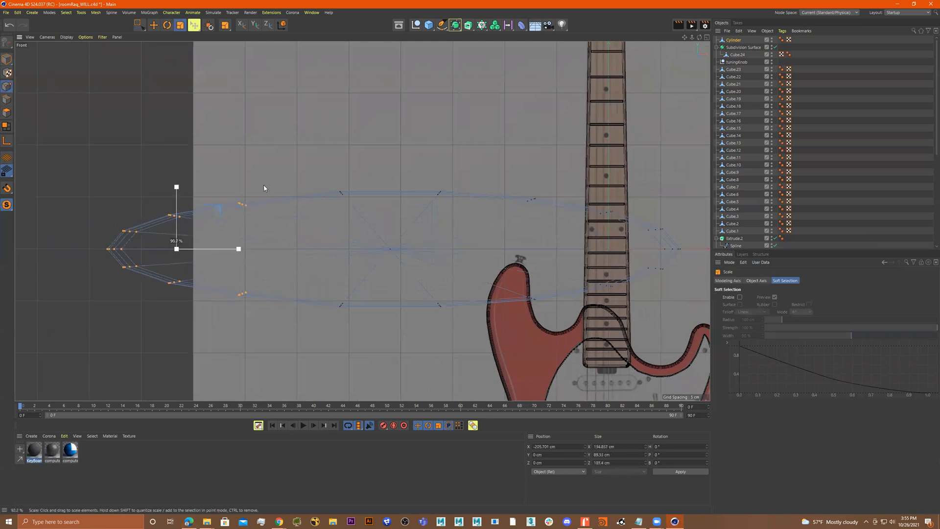
pyautogui.click(139, 25)
pyautogui.moveTo(271, 144); pyautogui.dragTo(59, 347)
pyautogui.keyDown('shift'); pyautogui.moveTo(691, 163); pyautogui.dragTo(472, 351); pyautogui.keyUp('shift')
pyautogui.press('t')
pyautogui.moveTo(460, 254)
pyautogui.mouseDown()
pyautogui.moveTo(412, 254)
pyautogui.moveTo(447, 253)
pyautogui.mouseUp()
pyautogui.hotkey('ctrl', 'z')
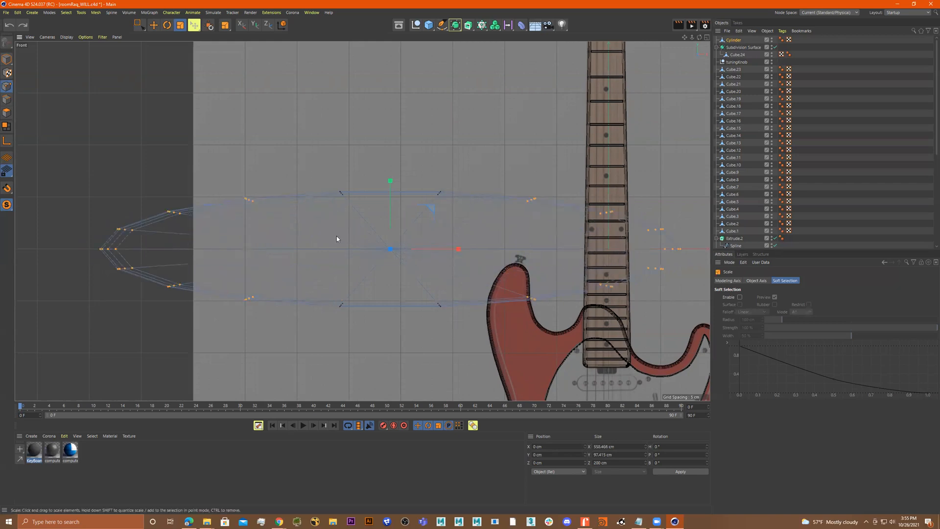
pyautogui.scroll(-4, 343, 236)
pyautogui.click(6, 59)
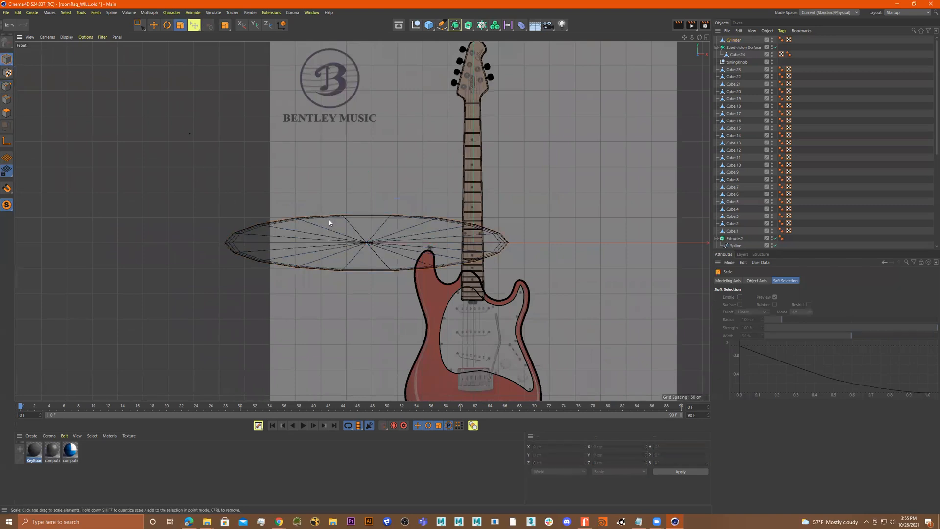
pyautogui.scroll(3, 368, 230)
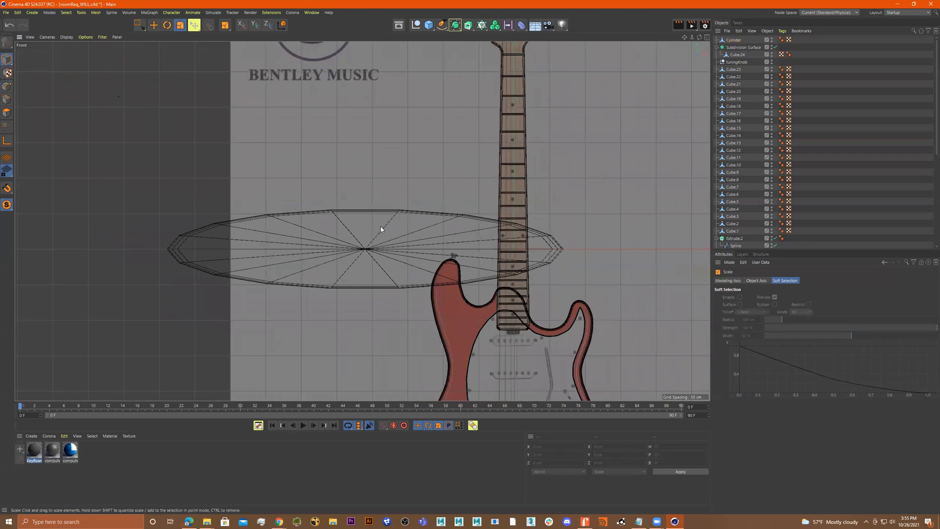
pyautogui.hotkey('ctrl', 'z')
pyautogui.hotkey('ctrl', 'z')
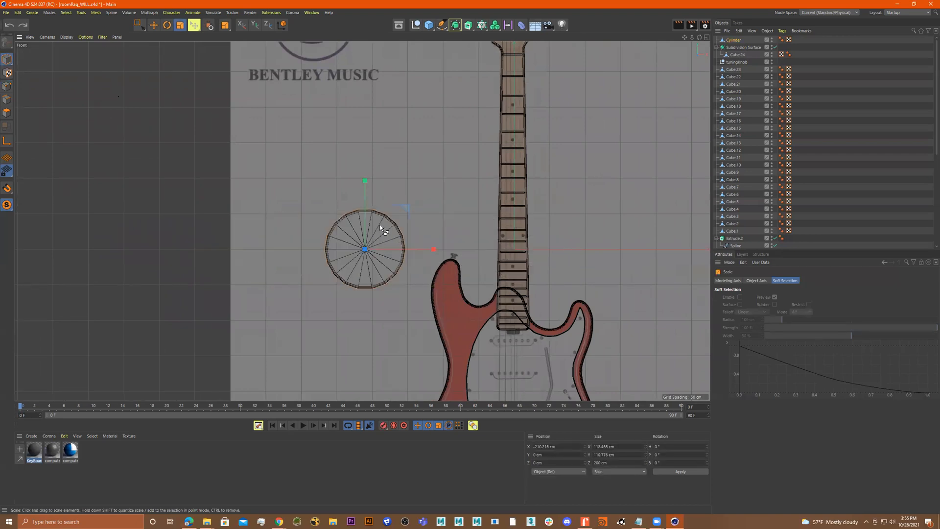
# Select the cylinder's left-half points and move them far to the left along the X axis
pyautogui.scroll(3, 372, 222)
pyautogui.click(7, 87)
pyautogui.press('e')
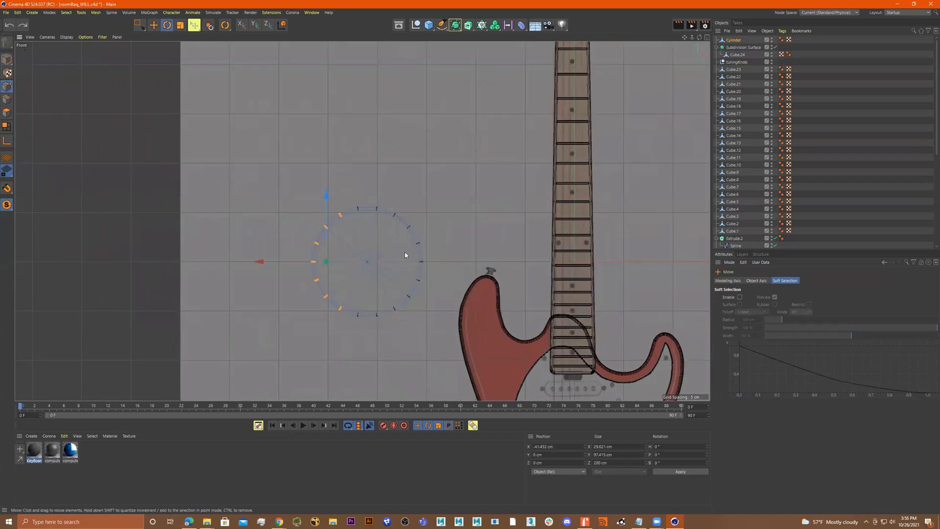
pyautogui.press('x')
pyautogui.press('y')
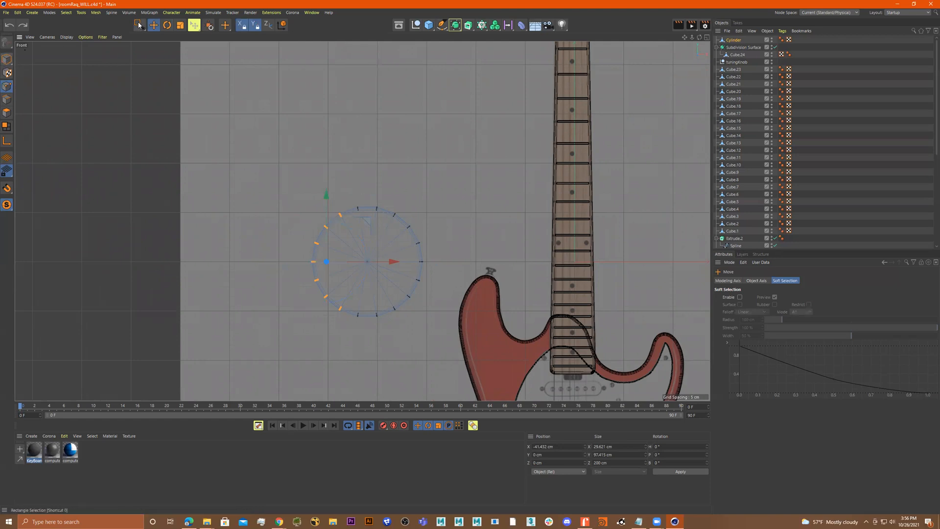
pyautogui.press('0')
pyautogui.moveTo(364, 191); pyautogui.dragTo(251, 353)
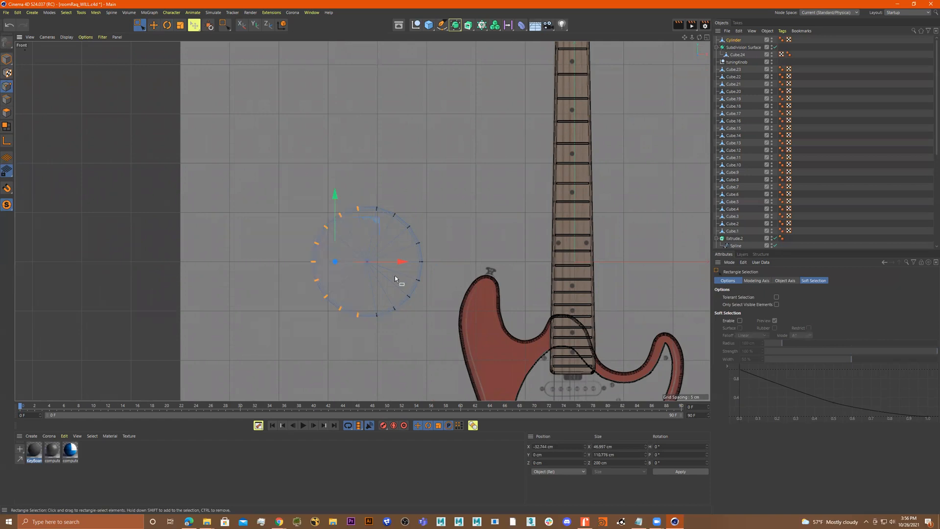
pyautogui.moveTo(403, 262); pyautogui.dragTo(110, 262)
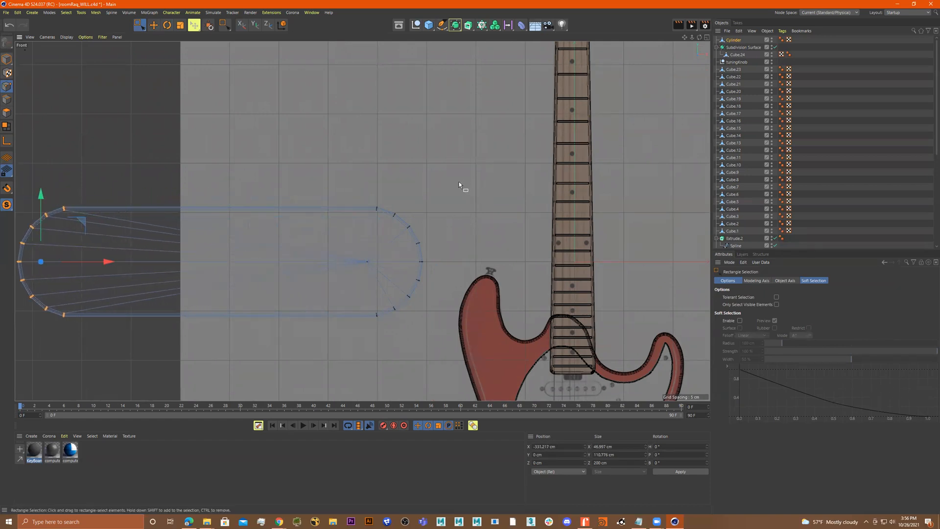
# Select the cylinder's right-half points and stretch them to the right past the guitar neck
pyautogui.moveTo(494, 169); pyautogui.dragTo(372, 346)
pyautogui.moveTo(467, 259); pyautogui.dragTo(784, 294)
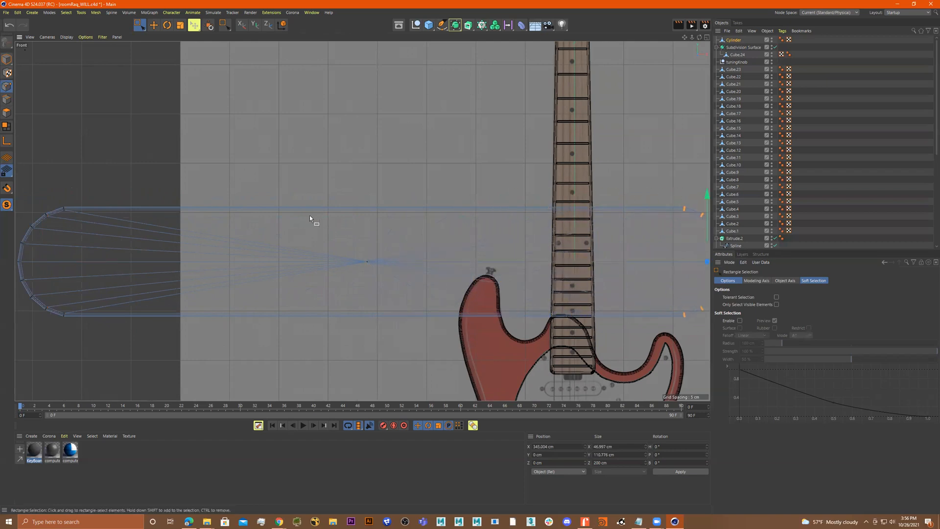
pyautogui.scroll(-3, 309, 217)
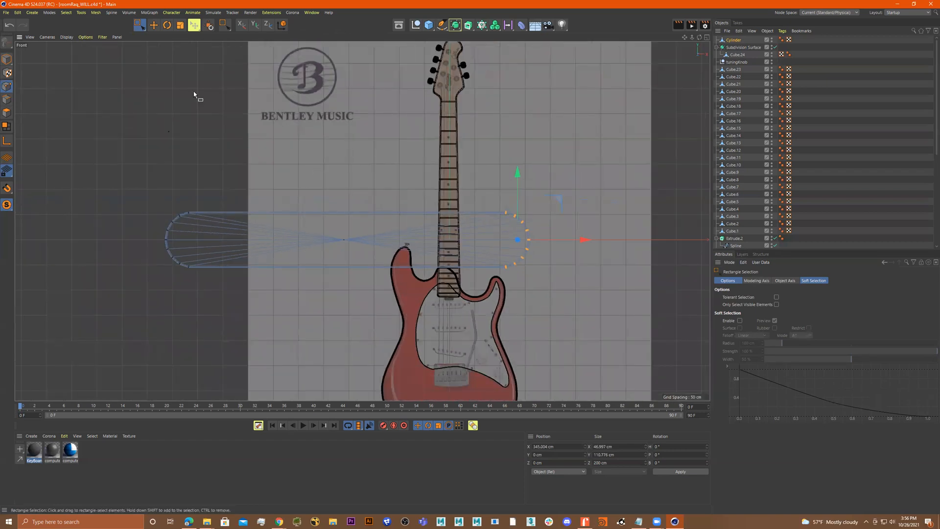
# Add a new cylinder and set its orientation to -Z
pyautogui.click(429, 24)
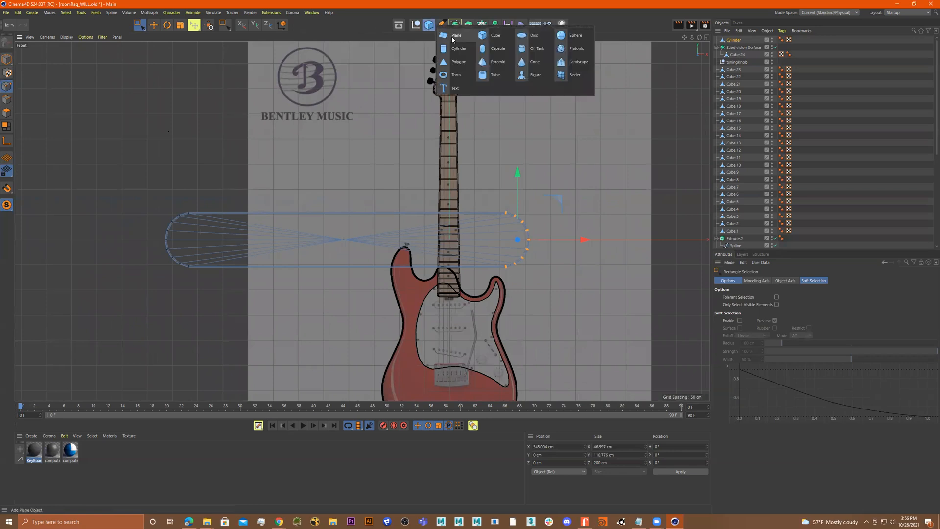
pyautogui.click(459, 48)
pyautogui.scroll(-2, 512, 246)
pyautogui.moveTo(512, 246); pyautogui.dragTo(435, 246)
pyautogui.click(771, 329)
pyautogui.click(782, 378)
pyautogui.scroll(5, 360, 235)
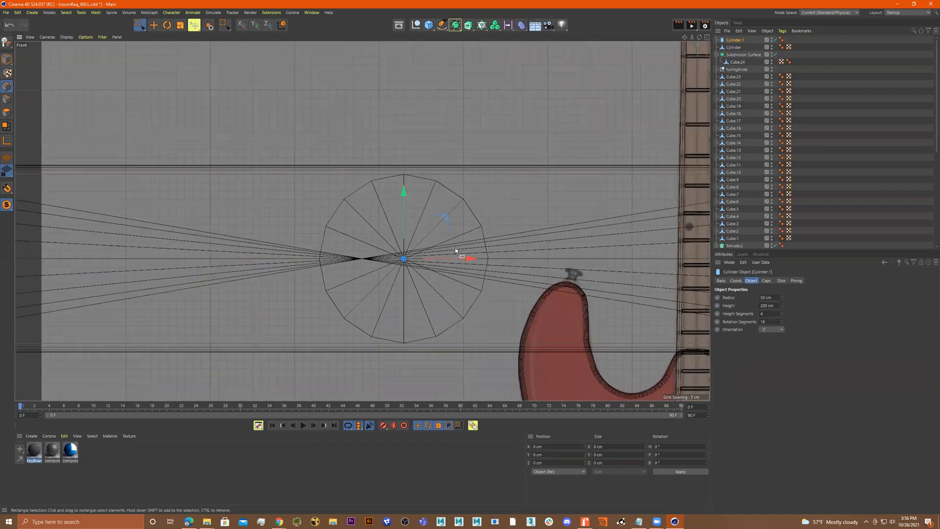
# Enable the fillet on the new cylinder's caps
pyautogui.moveTo(473, 258); pyautogui.dragTo(264, 258)
pyautogui.keyDown('alt'); pyautogui.moveTo(340, 258); pyautogui.dragTo(480, 246, button='middle'); pyautogui.keyUp('alt')
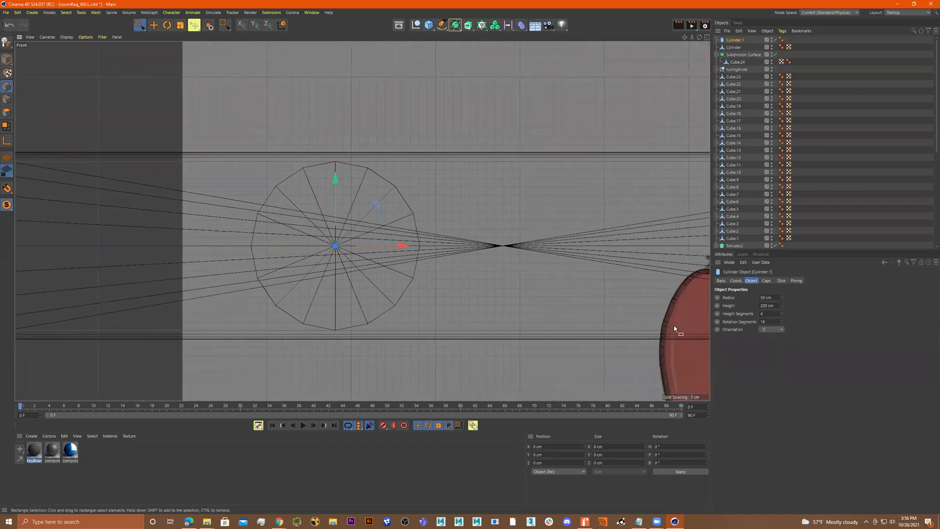
pyautogui.click(766, 281)
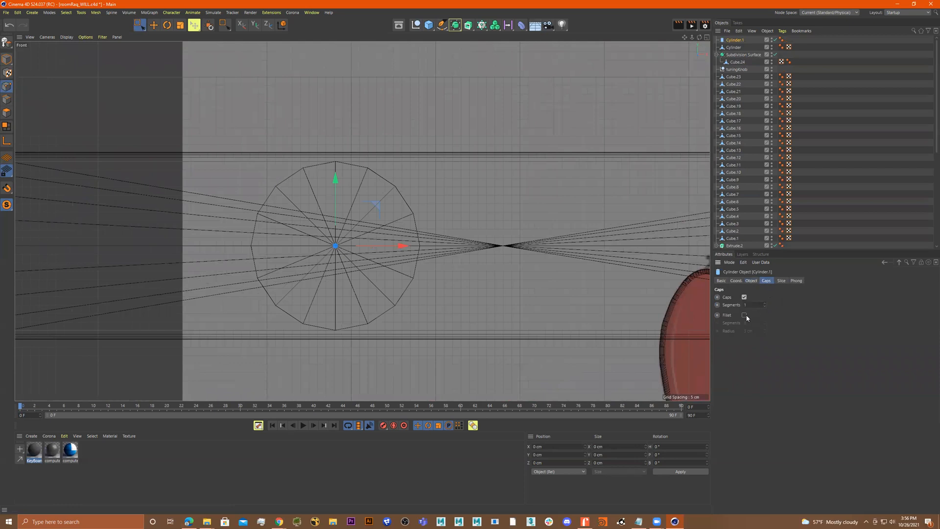
pyautogui.click(744, 315)
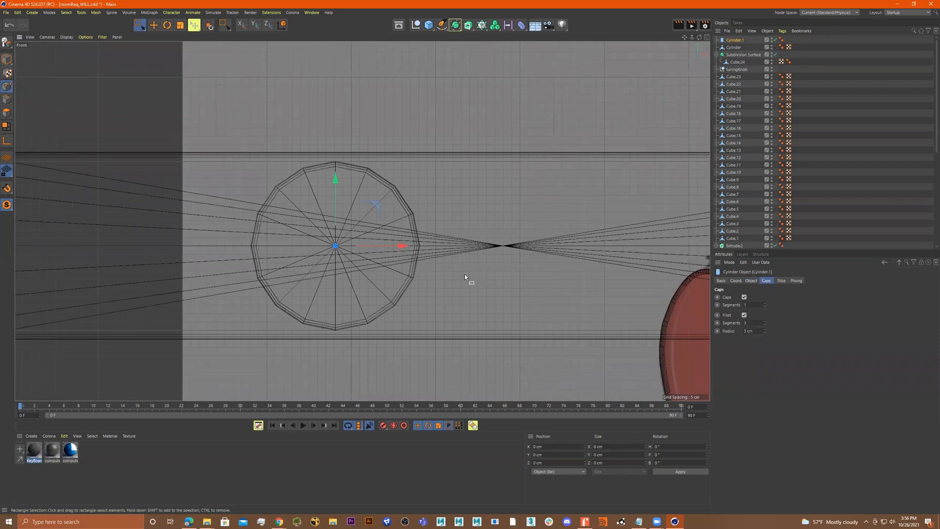
# Convert the new cylinder to polygons and delete the polygons on its left part
pyautogui.scroll(-5, 465, 275)
pyautogui.press('r')
pyautogui.press('t')
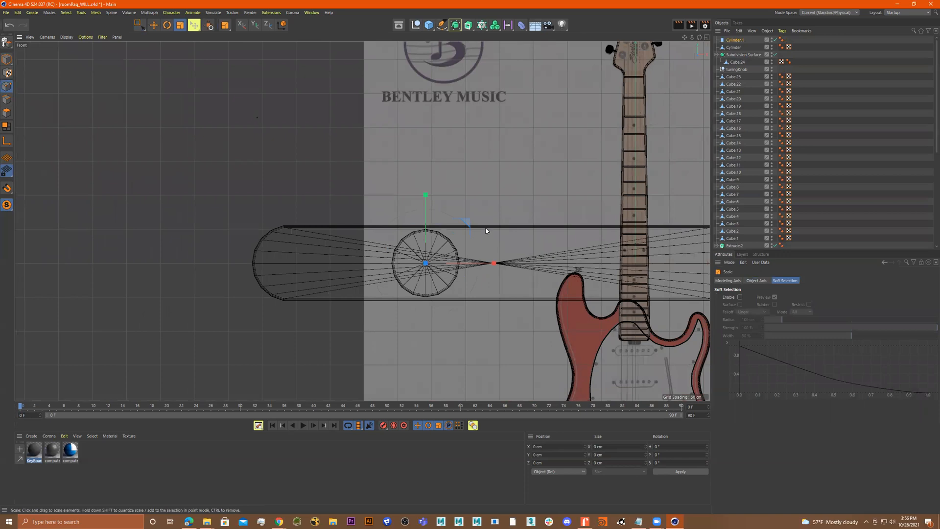
pyautogui.middleClick(486, 231)
pyautogui.middleClick(279, 154)
pyautogui.press('o')
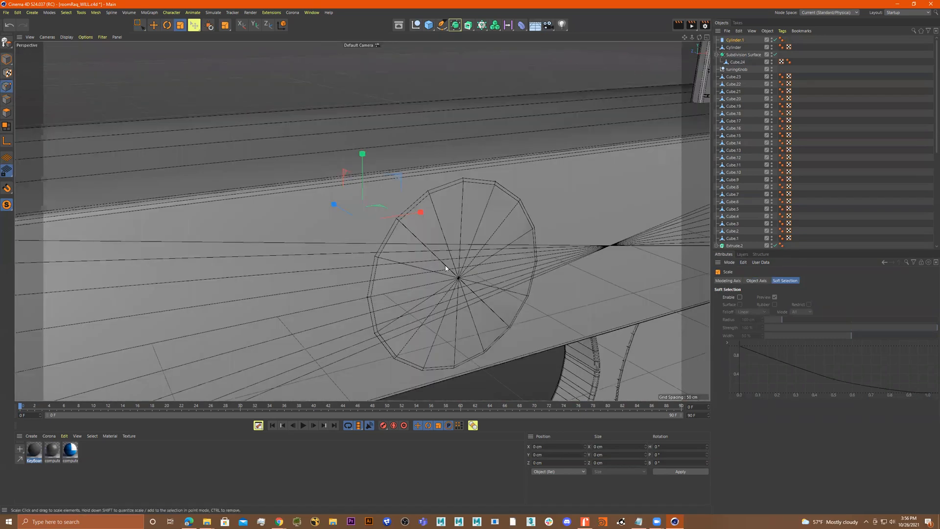
pyautogui.press('e')
pyautogui.press('r')
pyautogui.press('e')
pyautogui.moveTo(334, 212); pyautogui.dragTo(469, 253)
pyautogui.scroll(-4, 469, 279)
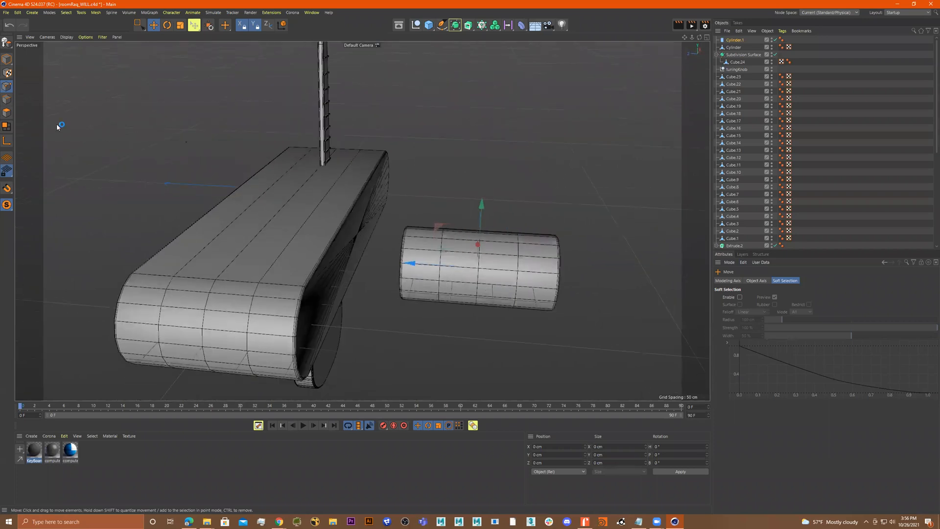
pyautogui.click(7, 113)
pyautogui.click(140, 25)
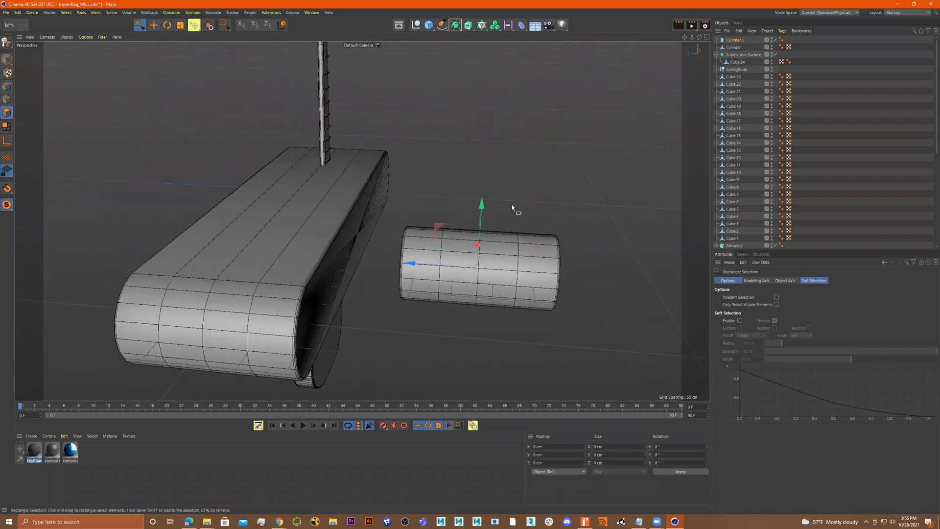
pyautogui.click(513, 264)
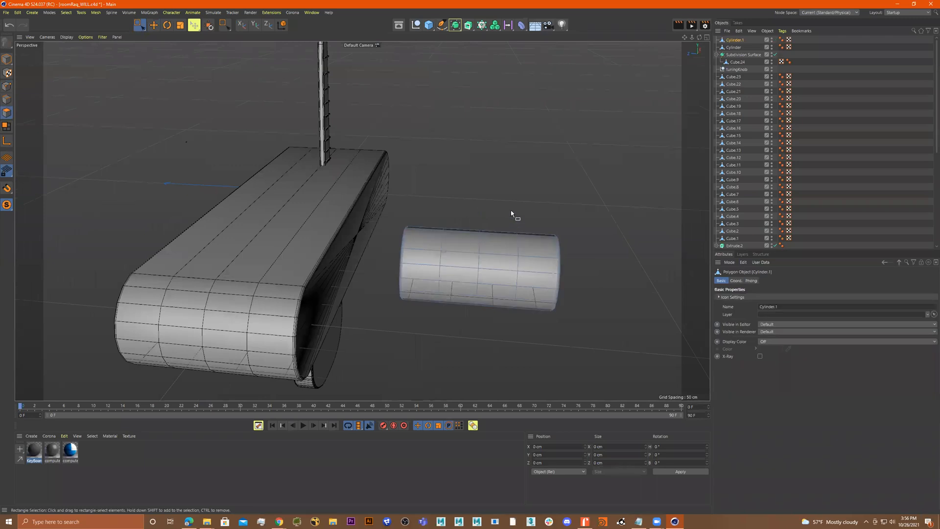
pyautogui.moveTo(528, 212); pyautogui.dragTo(365, 348)
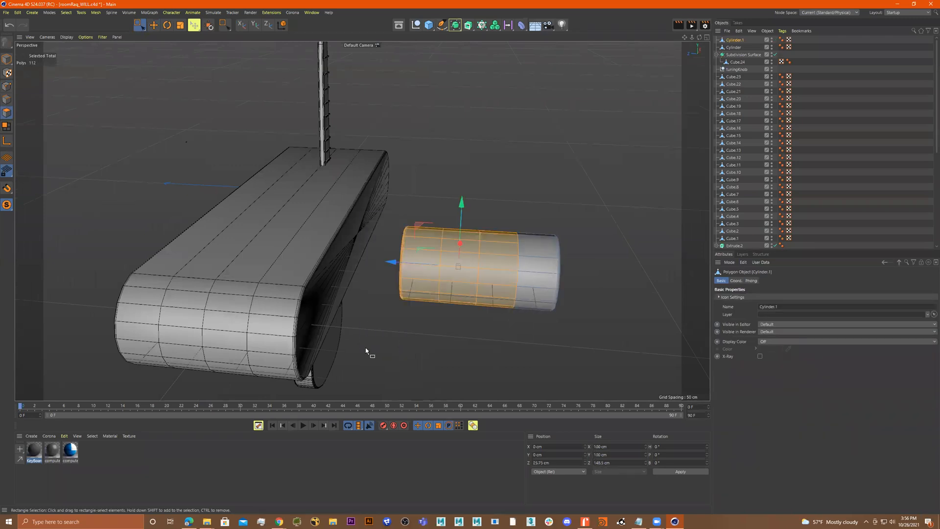
pyautogui.press('Delete')
# Orbit around the stretched shape and the short cylinder to inspect them
pyautogui.keyDown('alt'); pyautogui.moveTo(476, 214); pyautogui.dragTo(313, 236); pyautogui.keyUp('alt')
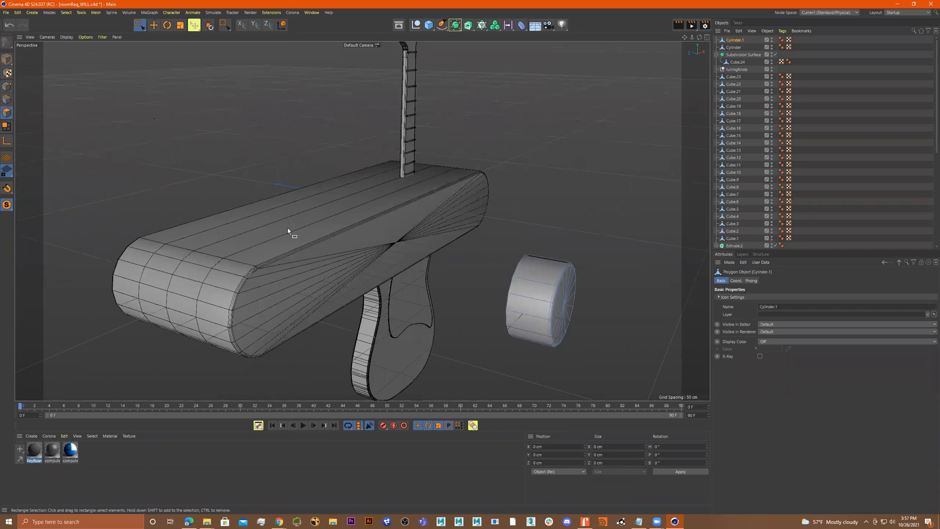
pyautogui.press('9')
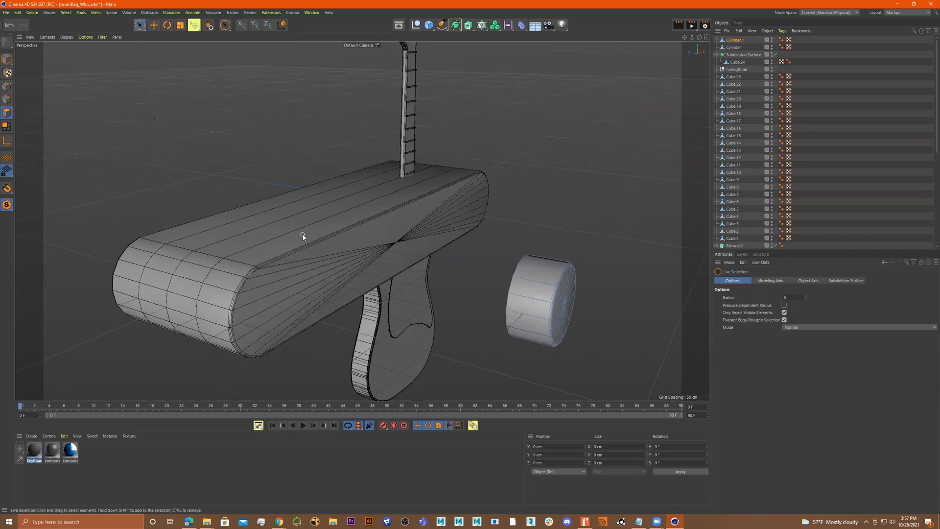
pyautogui.click(744, 47)
pyautogui.keyDown('alt'); pyautogui.moveTo(313, 203); pyautogui.dragTo(447, 183); pyautogui.keyUp('alt')
pyautogui.scroll(-3, 447, 183)
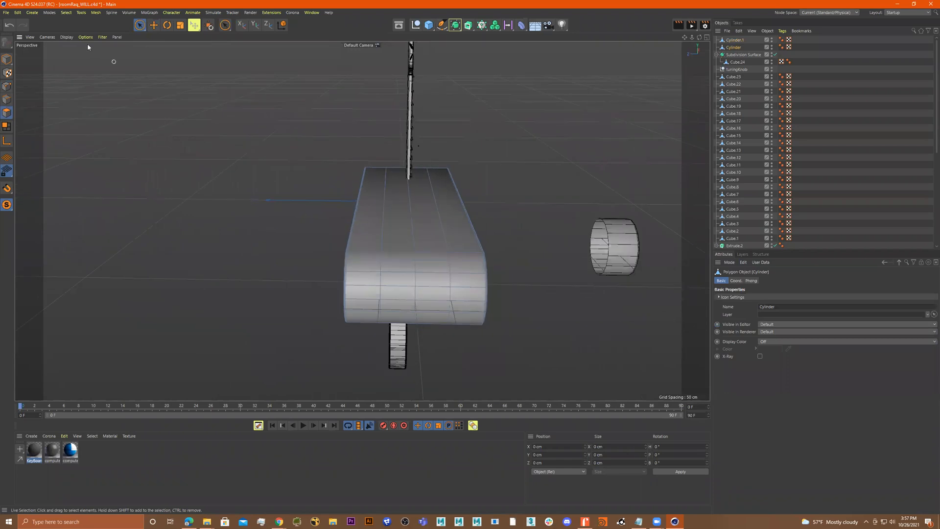
pyautogui.moveTo(139, 25); pyautogui.dragTo(167, 48)
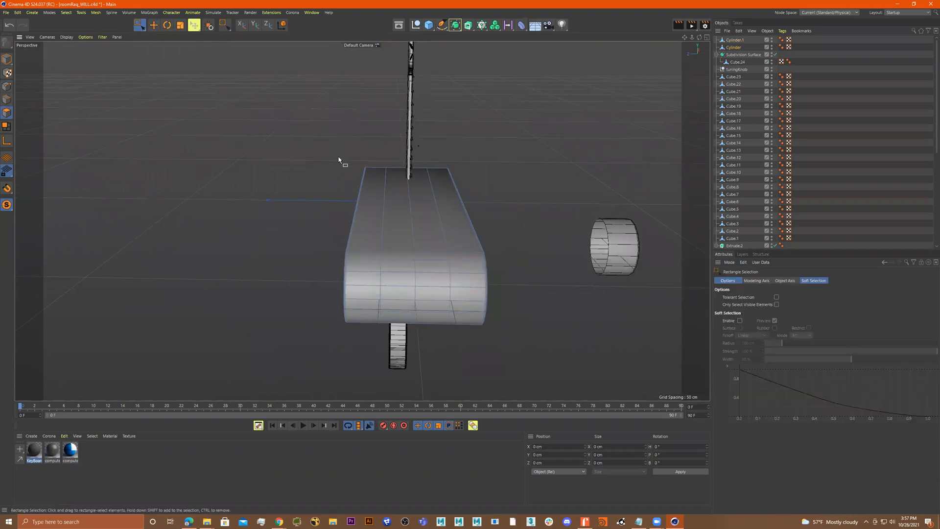
pyautogui.keyDown('alt'); pyautogui.moveTo(339, 157); pyautogui.dragTo(303, 171); pyautogui.keyUp('alt')
pyautogui.moveTo(259, 129); pyautogui.dragTo(472, 338)
pyautogui.keyDown('alt'); pyautogui.moveTo(505, 277); pyautogui.dragTo(510, 256); pyautogui.keyUp('alt')
pyautogui.moveTo(531, 139); pyautogui.dragTo(416, 376)
pyautogui.keyDown('alt'); pyautogui.moveTo(493, 280); pyautogui.dragTo(264, 268); pyautogui.keyUp('alt')
pyautogui.moveTo(465, 155); pyautogui.dragTo(278, 294)
pyautogui.keyDown('alt'); pyautogui.moveTo(356, 292); pyautogui.dragTo(531, 307); pyautogui.keyUp('alt')
pyautogui.click(531, 307)
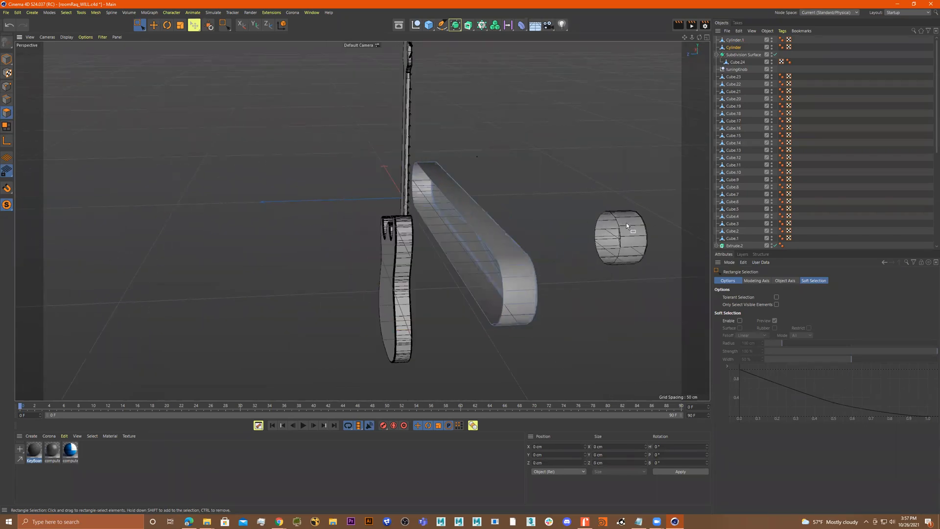
# Scale the short cylinder down to about 47.8 cm and move it to the left end of the stretched shape
pyautogui.click(6, 59)
pyautogui.click(470, 235)
pyautogui.keyDown('alt'); pyautogui.moveTo(619, 263); pyautogui.dragTo(414, 261); pyautogui.keyUp('alt')
pyautogui.click(415, 265)
pyautogui.press('t')
pyautogui.moveTo(481, 256); pyautogui.dragTo(328, 285)
pyautogui.press('e')
pyautogui.moveTo(342, 227); pyautogui.dragTo(350, 237)
pyautogui.moveTo(432, 235); pyautogui.dragTo(351, 257)
pyautogui.middleClick(558, 269)
pyautogui.middleClick(558, 307)
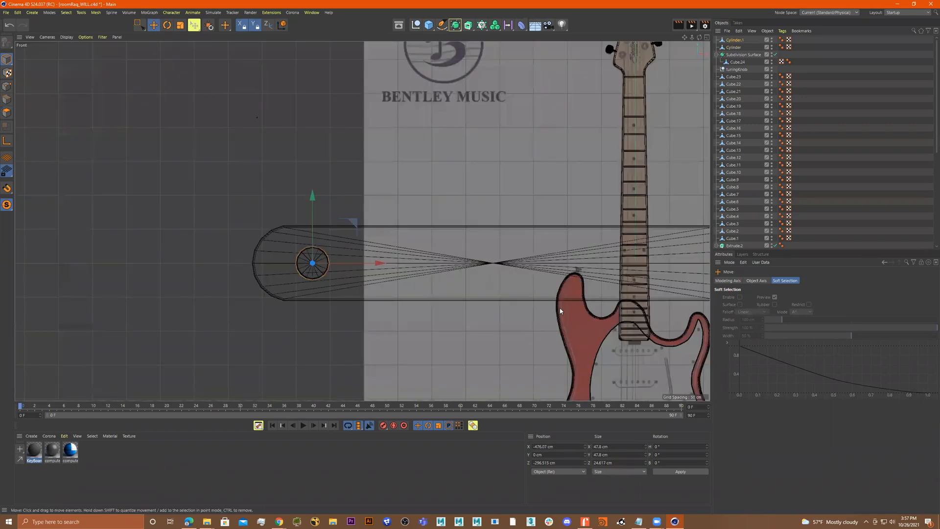
# Duplicate the small cylinder, placing the copy to its right inside the stretched shape
pyautogui.scroll(5, 585, 269)
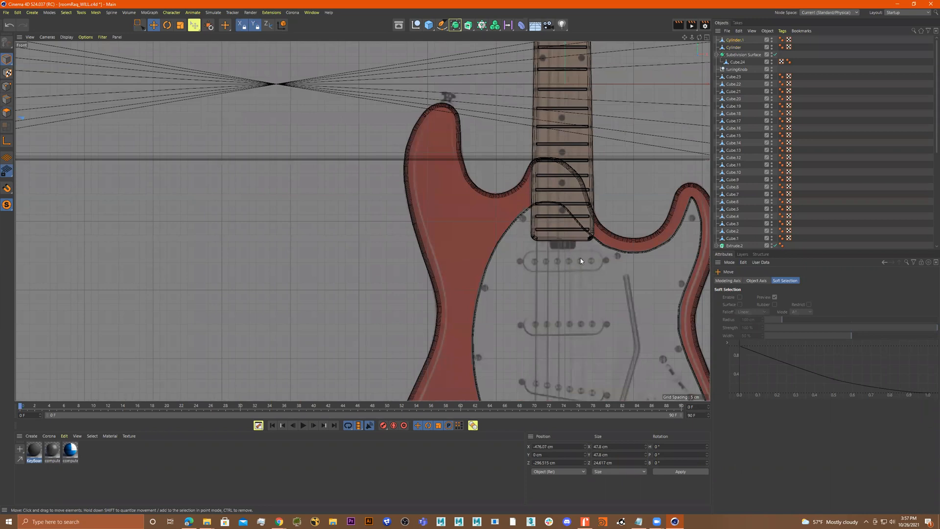
pyautogui.scroll(-8, 406, 212)
pyautogui.scroll(4, 394, 200)
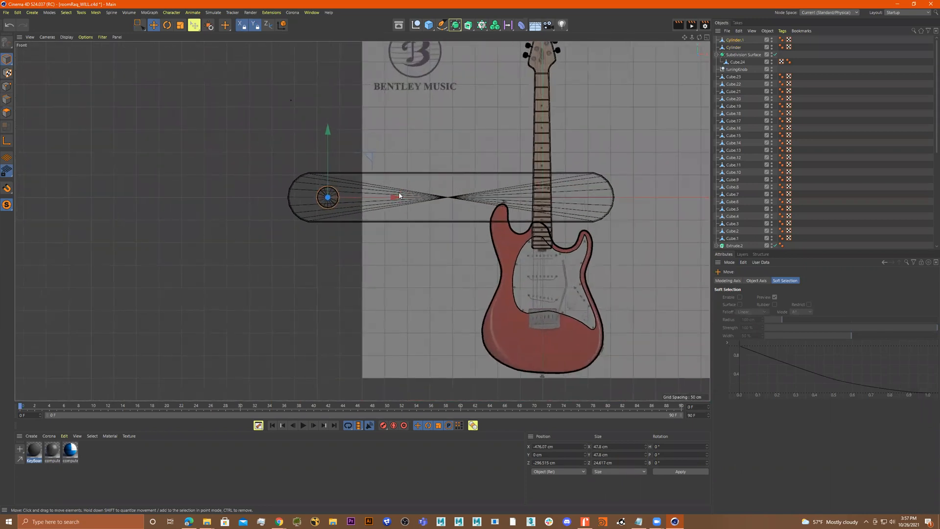
pyautogui.keyDown('ctrl'); pyautogui.moveTo(394, 200); pyautogui.dragTo(462, 201); pyautogui.keyUp('ctrl')
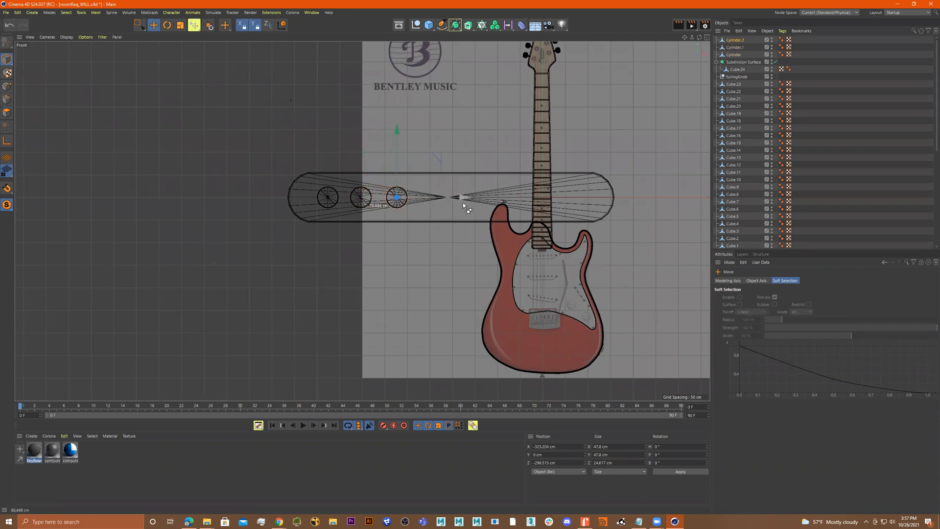
# Select the three small cylinders and duplicate them to the right inside the stretched shape
pyautogui.click(364, 195)
pyautogui.keyDown('shift'); pyautogui.click(333, 192); pyautogui.keyUp('shift')
pyautogui.click(400, 207)
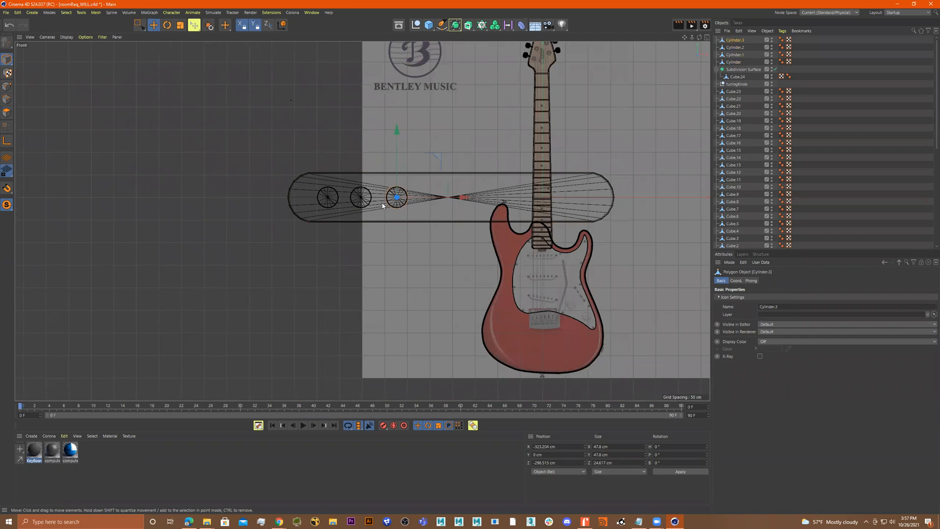
pyautogui.keyDown('shift'); pyautogui.click(352, 200); pyautogui.keyUp('shift')
pyautogui.moveTo(421, 131); pyautogui.dragTo(307, 250)
pyautogui.click(139, 25)
pyautogui.moveTo(533, 118); pyautogui.dragTo(484, 236)
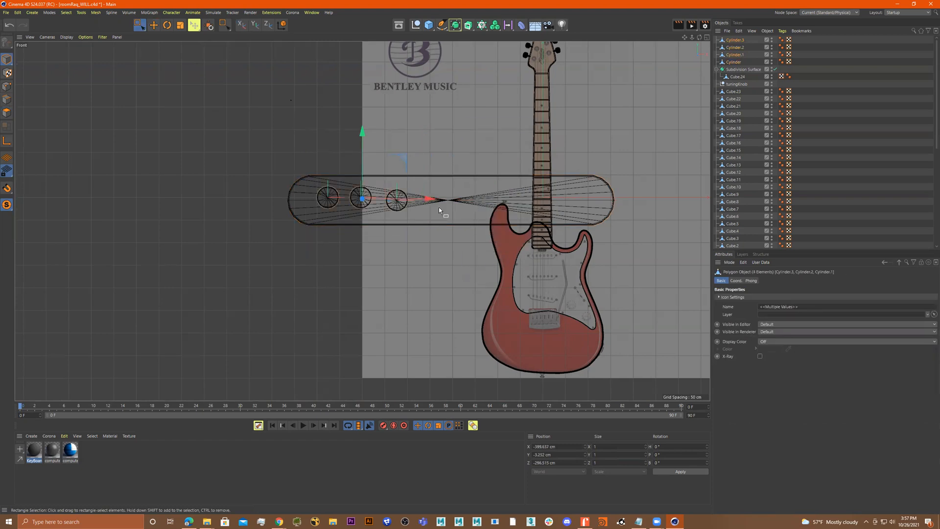
pyautogui.keyDown('ctrl'); pyautogui.moveTo(444, 200); pyautogui.dragTo(537, 214); pyautogui.keyUp('ctrl')
pyautogui.scroll(3, 510, 197)
pyautogui.scroll(3, 510, 197)
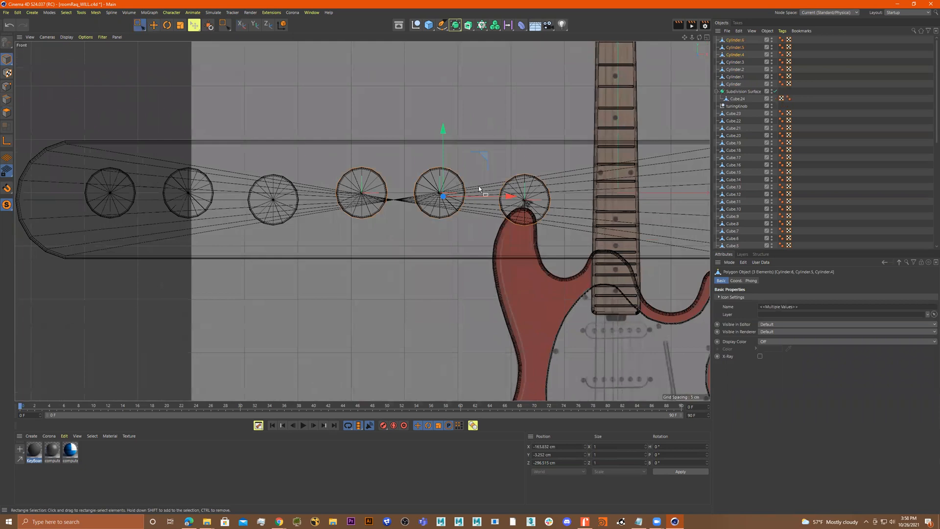
# Delete all the small cylinders except the leftmost one
pyautogui.keyDown('alt'); pyautogui.moveTo(427, 219); pyautogui.dragTo(486, 219, button='middle'); pyautogui.keyUp('alt')
pyautogui.hotkey('ctrl', 'z')
pyautogui.hotkey('ctrl', 'z')
pyautogui.keyDown('alt'); pyautogui.moveTo(427, 219); pyautogui.dragTo(511, 215, button='middle'); pyautogui.keyUp('alt')
pyautogui.click(278, 192)
pyautogui.click(355, 196)
pyautogui.keyDown('shift'); pyautogui.click(417, 203); pyautogui.keyUp('shift')
pyautogui.press('Delete')
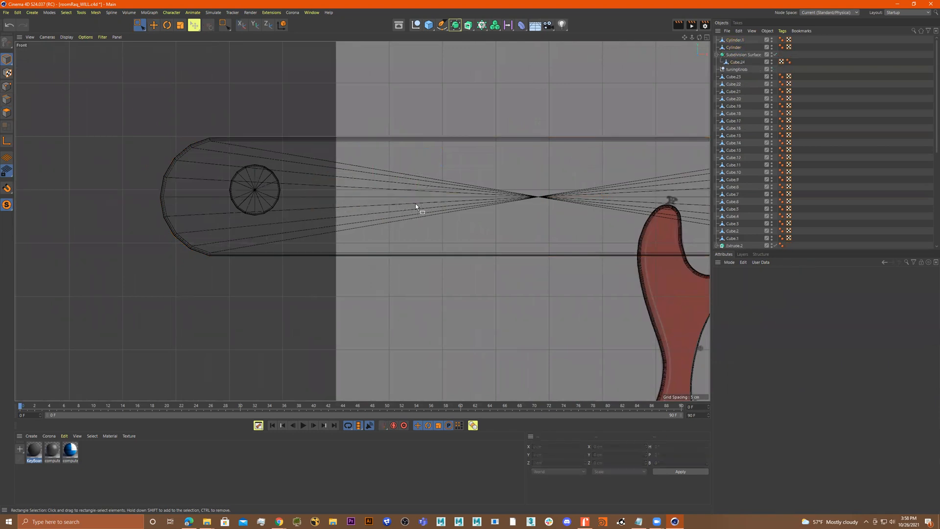
# Nudge the remaining small cylinder and duplicate it into a row of six evenly spaced cylinders inside the stretched shape
pyautogui.click(255, 191)
pyautogui.moveTo(255, 145); pyautogui.dragTo(255, 155)
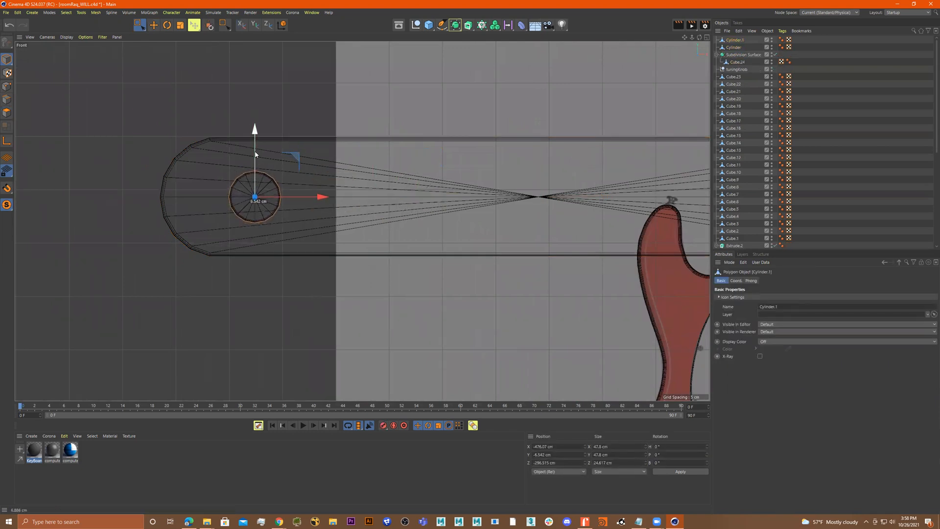
pyautogui.keyDown('ctrl'); pyautogui.moveTo(320, 198); pyautogui.dragTo(461, 206); pyautogui.keyUp('ctrl')
pyautogui.keyDown('shift'); pyautogui.click(323, 198); pyautogui.keyUp('shift')
pyautogui.keyDown('shift'); pyautogui.click(258, 199); pyautogui.keyUp('shift')
pyautogui.keyDown('ctrl'); pyautogui.moveTo(392, 198); pyautogui.dragTo(597, 214); pyautogui.keyUp('ctrl')
pyautogui.scroll(-3, 598, 213)
pyautogui.keyDown('alt'); pyautogui.moveTo(463, 219); pyautogui.dragTo(348, 218, button='middle'); pyautogui.keyUp('alt')
pyautogui.click(500, 172)
# Pull the stretched shape's right end in so it ends just past the last small cylinder
pyautogui.click(7, 87)
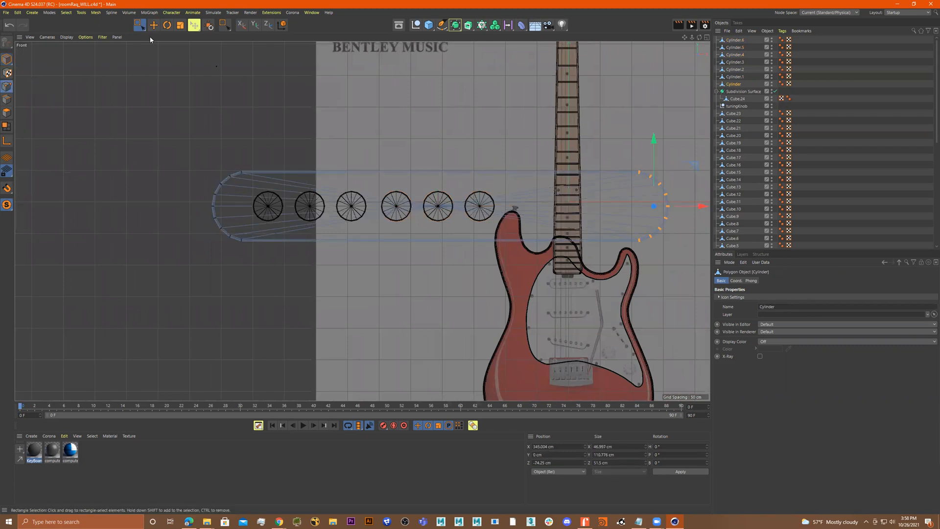
pyautogui.moveTo(704, 206); pyautogui.dragTo(591, 213)
# Select the stretched shape with its six cylinders, group them, and name the group guitarThing
pyautogui.click(7, 59)
pyautogui.click(132, 25)
pyautogui.moveTo(151, 122); pyautogui.dragTo(498, 265)
pyautogui.moveTo(182, 102); pyautogui.dragTo(484, 281)
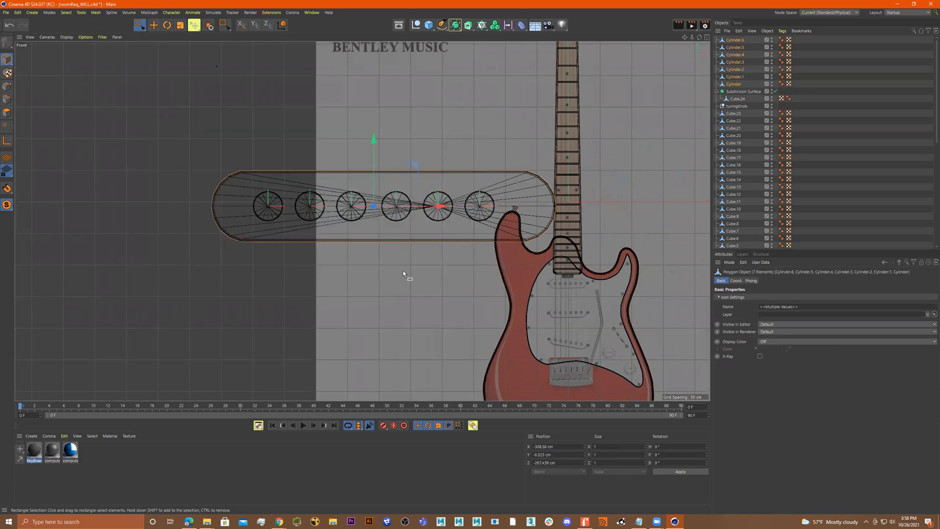
pyautogui.hotkey('alt', 'g')
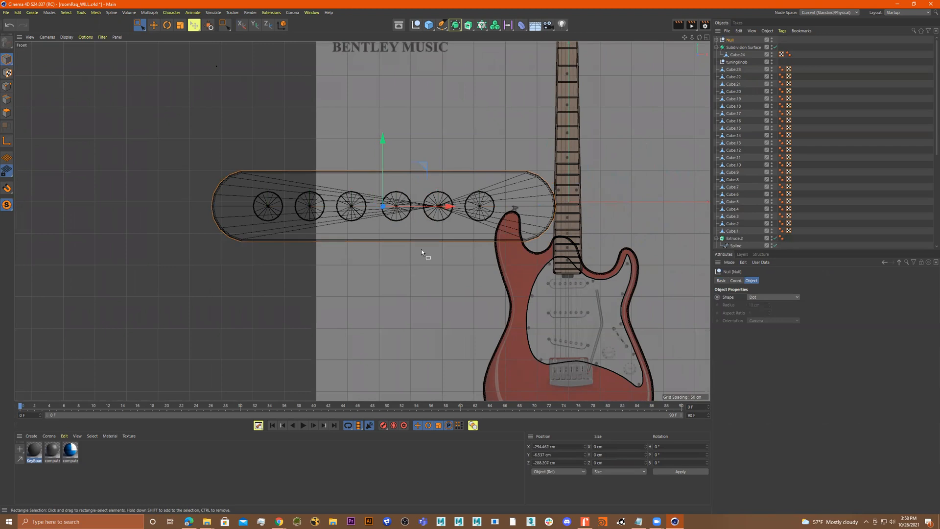
pyautogui.doubleClick(731, 40)
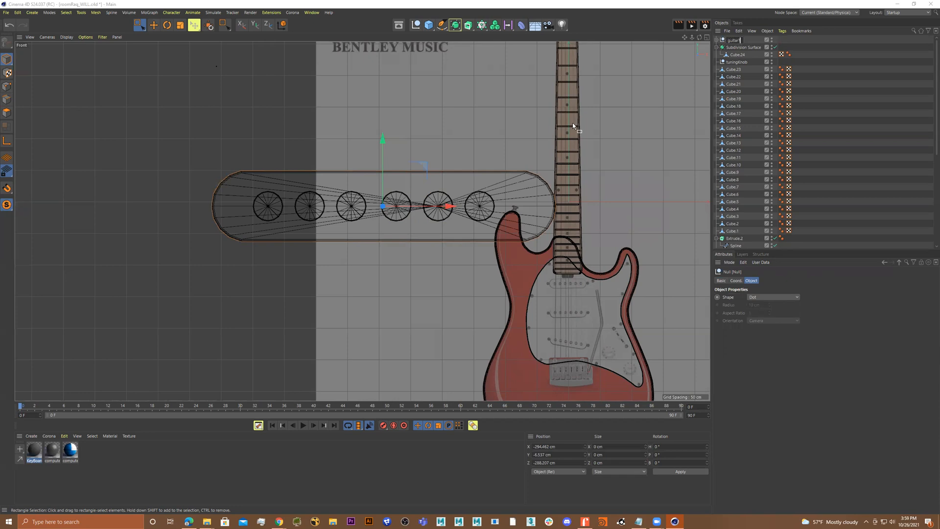
pyautogui.write('g')
pyautogui.press('Return')
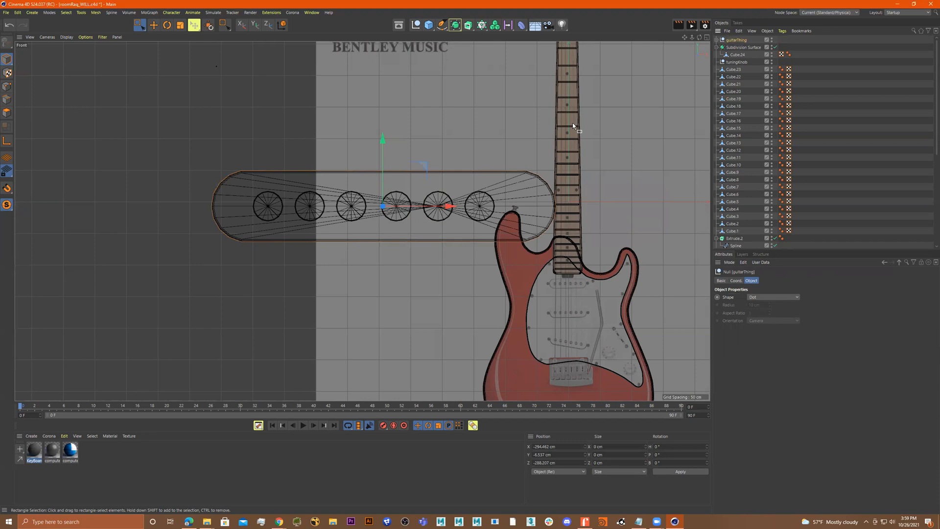
# Scale the guitarThing group down and move it onto the middle of the pickguard as a pickup
pyautogui.press('t')
pyautogui.moveTo(419, 216); pyautogui.dragTo(593, 296)
pyautogui.press('e')
pyautogui.keyDown('alt'); pyautogui.moveTo(593, 294); pyautogui.dragTo(619, 275, button='right'); pyautogui.keyUp('alt')
pyautogui.keyDown('alt'); pyautogui.moveTo(565, 333); pyautogui.dragTo(521, 254, button='middle'); pyautogui.keyUp('alt')
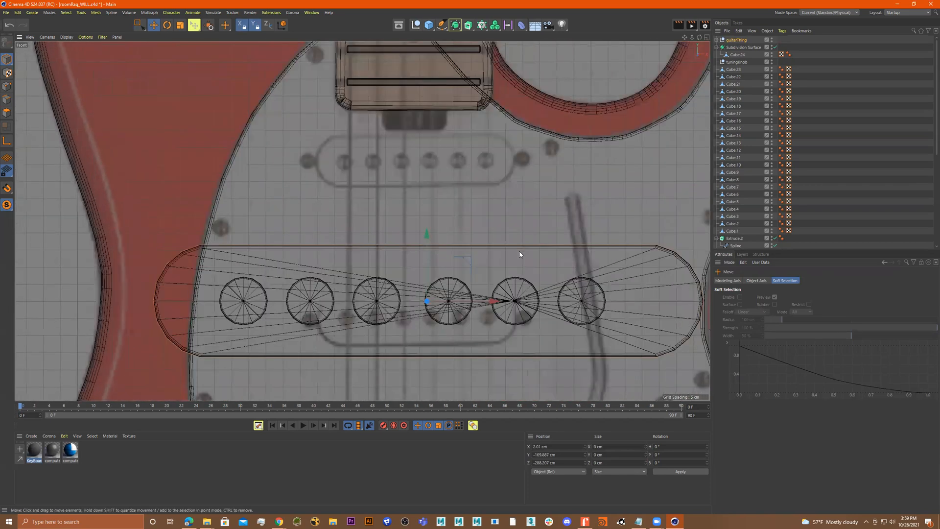
pyautogui.press('t')
pyautogui.moveTo(529, 238); pyautogui.dragTo(371, 294)
pyautogui.moveTo(486, 267); pyautogui.dragTo(511, 260)
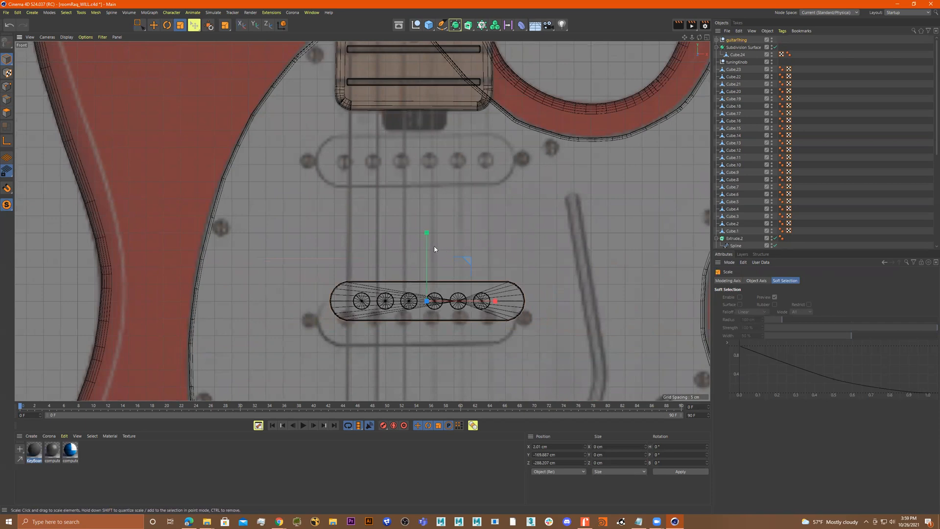
pyautogui.press('e')
pyautogui.moveTo(426, 235); pyautogui.dragTo(420, 259)
pyautogui.moveTo(495, 319); pyautogui.dragTo(486, 322)
pyautogui.press('t')
pyautogui.moveTo(487, 289); pyautogui.dragTo(501, 282)
pyautogui.keyDown('alt'); pyautogui.moveTo(511, 277); pyautogui.dragTo(480, 275, button='right'); pyautogui.keyUp('alt')
pyautogui.keyDown('alt'); pyautogui.moveTo(498, 254); pyautogui.dragTo(480, 178, button='middle'); pyautogui.keyUp('alt')
pyautogui.press('e')
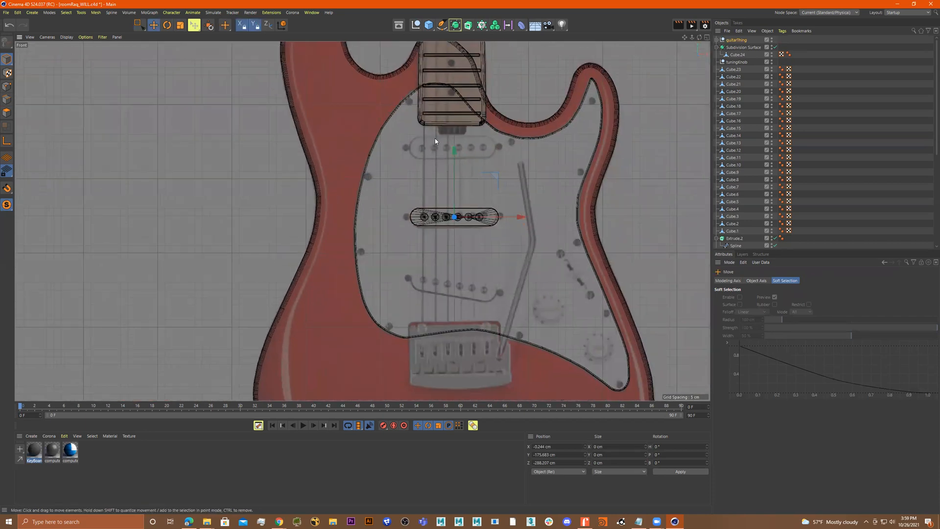
# Duplicate the pickup group so there are three pickups stacked along the body
pyautogui.keyDown('ctrl'); pyautogui.moveTo(455, 152); pyautogui.dragTo(454, 79); pyautogui.keyUp('ctrl')
pyautogui.click(482, 279)
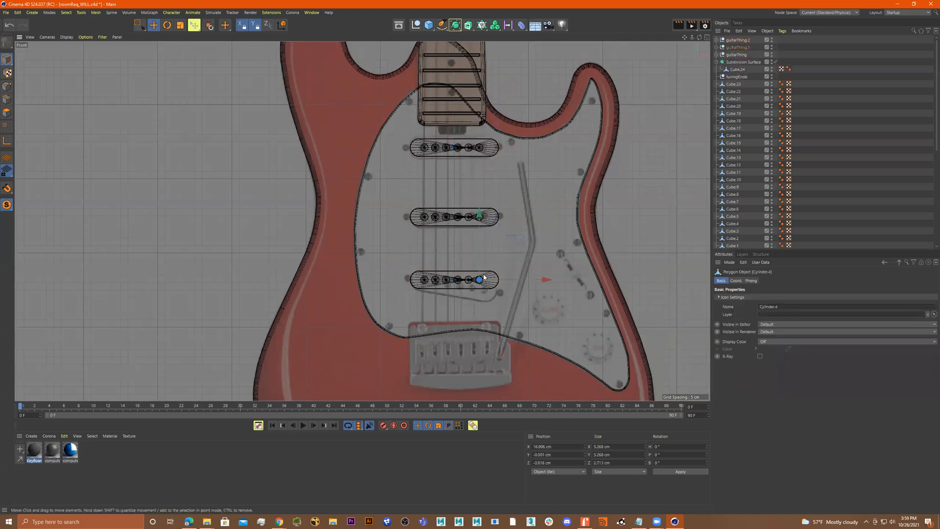
pyautogui.click(490, 256)
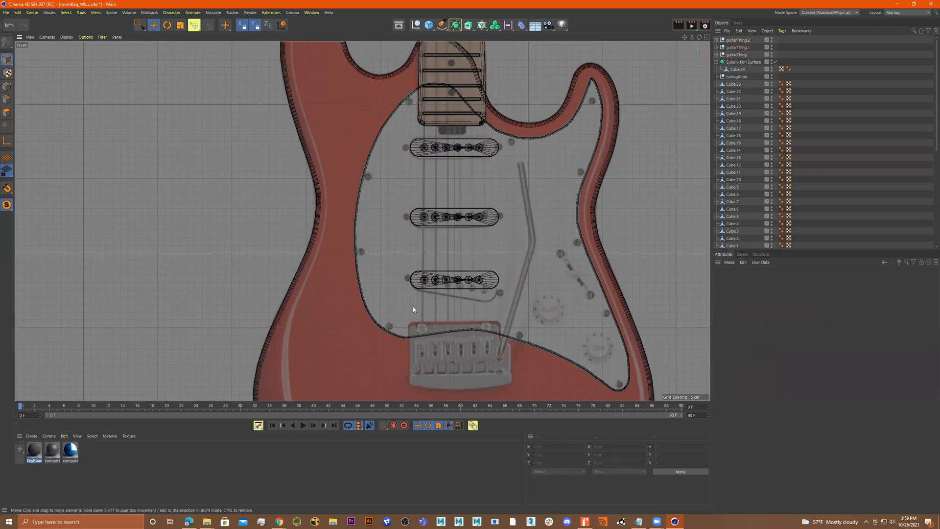
# Try to rotate the lowest pickup group
pyautogui.click(139, 25)
pyautogui.moveTo(518, 249); pyautogui.dragTo(356, 320)
pyautogui.press('r')
pyautogui.keyDown('ctrl'); pyautogui.moveTo(626, 292); pyautogui.dragTo(596, 304); pyautogui.keyUp('ctrl')
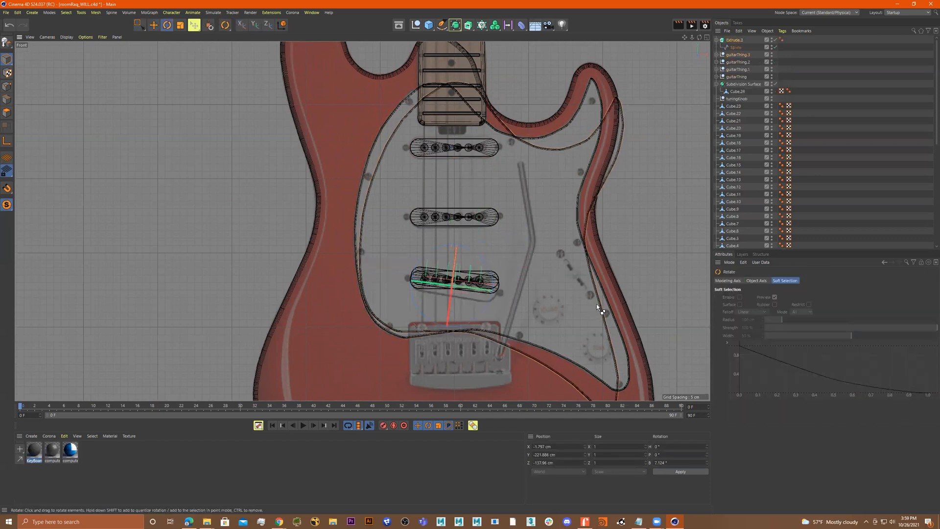
pyautogui.hotkey('ctrl', 'z')
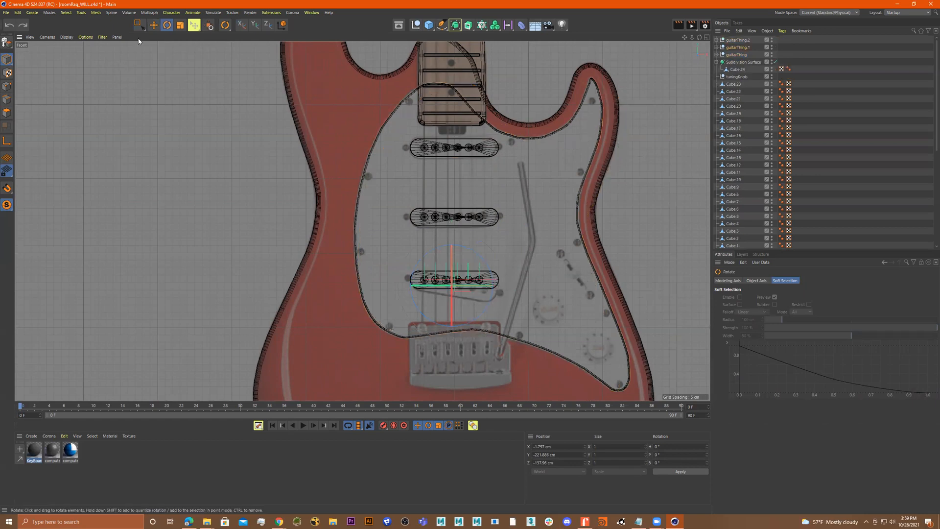
# Select the lowest pickup group, rotate it about 10 degrees and reposition it near the bridge
pyautogui.click(139, 24)
pyautogui.moveTo(230, 245); pyautogui.dragTo(673, 331)
pyautogui.keyDown('ctrl'); pyautogui.moveTo(645, 233); pyautogui.dragTo(574, 295); pyautogui.keyUp('ctrl')
pyautogui.press('r')
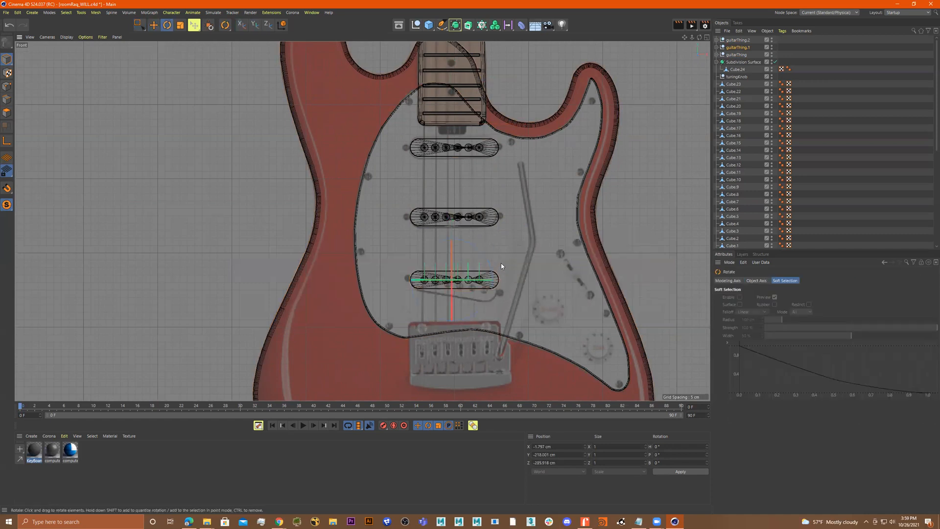
pyautogui.moveTo(482, 255); pyautogui.dragTo(459, 240)
pyautogui.press('e')
pyautogui.keyDown('alt'); pyautogui.moveTo(564, 253); pyautogui.dragTo(531, 253, button='right'); pyautogui.keyUp('alt')
pyautogui.keyDown('alt'); pyautogui.moveTo(611, 241); pyautogui.dragTo(553, 241, button='right'); pyautogui.keyUp('alt')
pyautogui.keyDown('alt'); pyautogui.moveTo(601, 213); pyautogui.dragTo(516, 239, button='middle'); pyautogui.keyUp('alt')
# Add a new cylinder and slim it into a thin rod running along the fretboard
pyautogui.scroll(3, 510, 204)
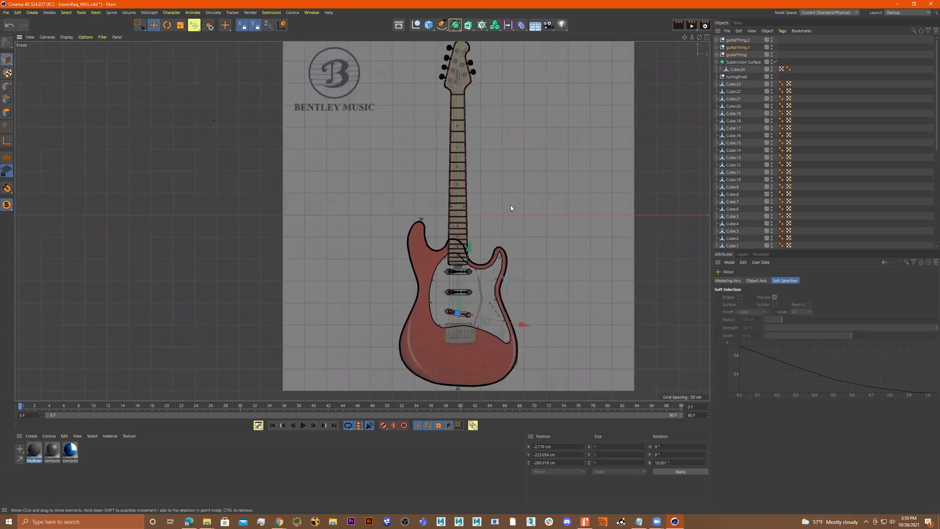
pyautogui.scroll(8, 440, 79)
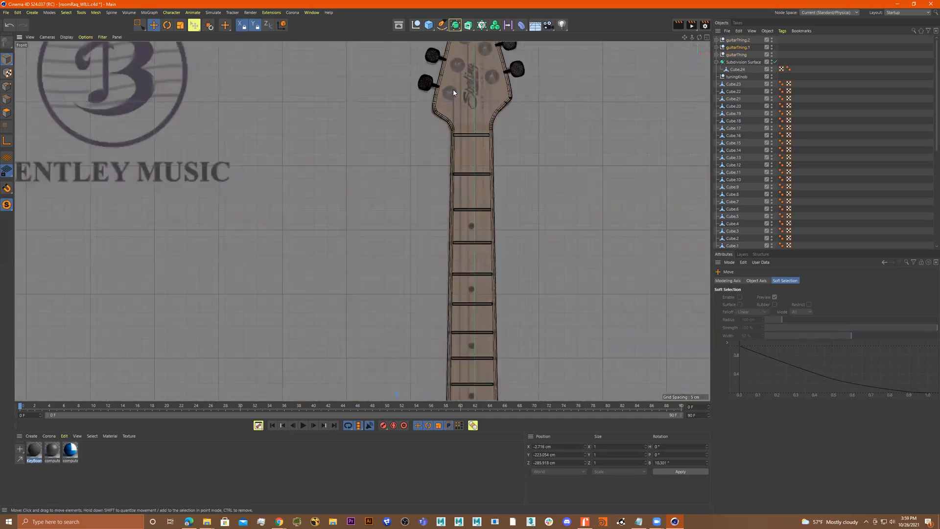
pyautogui.scroll(-6, 552, 201)
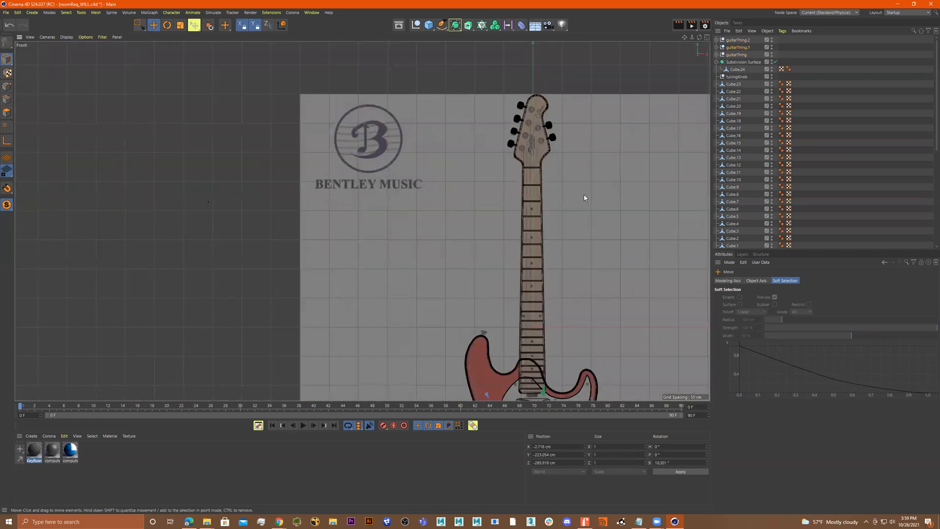
pyautogui.click(429, 24)
pyautogui.click(463, 49)
pyautogui.scroll(-2, 562, 172)
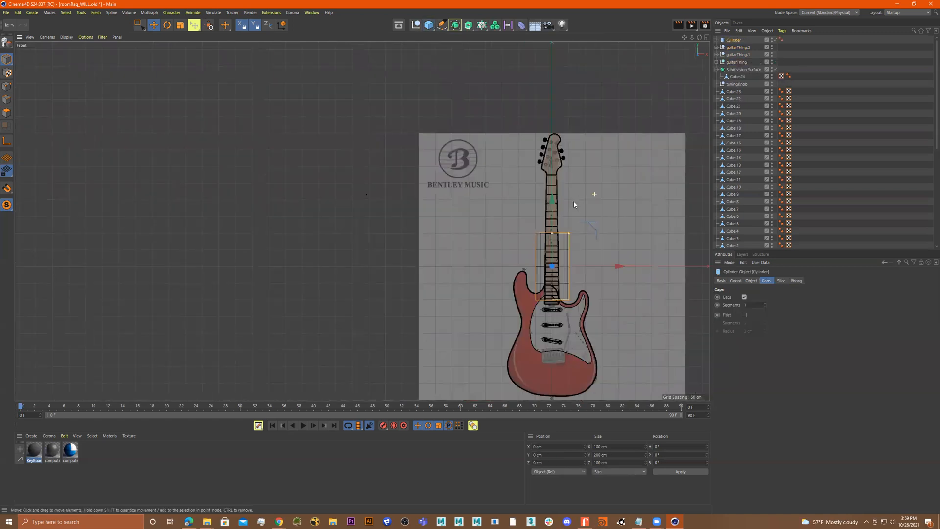
pyautogui.scroll(5, 570, 215)
pyautogui.moveTo(568, 215); pyautogui.dragTo(529, 227)
pyautogui.scroll(5, 551, 192)
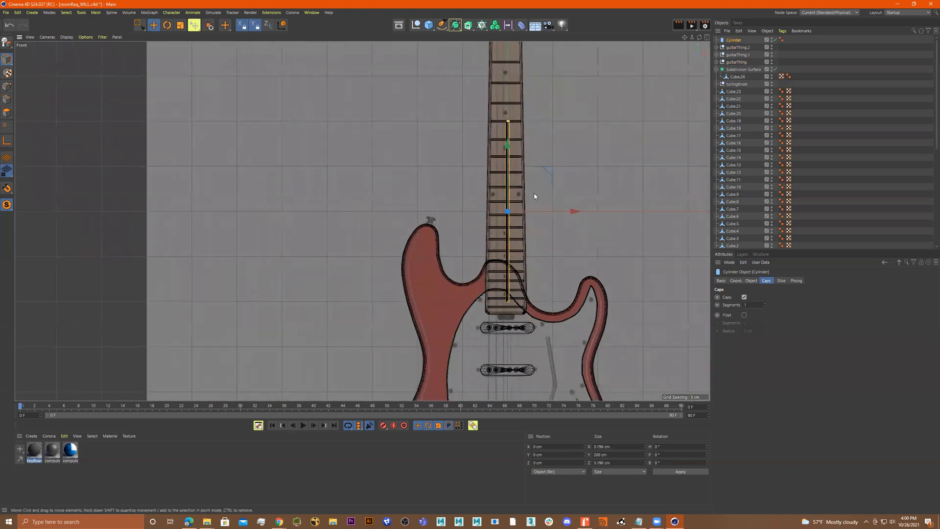
pyautogui.keyDown('alt'); pyautogui.moveTo(548, 280); pyautogui.dragTo(556, 383, button='middle'); pyautogui.keyUp('alt')
pyautogui.keyDown('alt'); pyautogui.moveTo(522, 111); pyautogui.dragTo(523, 182, button='middle'); pyautogui.keyUp('alt')
pyautogui.moveTo(508, 121); pyautogui.dragTo(507, 123)
pyautogui.moveTo(568, 362); pyautogui.dragTo(542, 363)
pyautogui.keyDown('alt'); pyautogui.moveTo(632, 306); pyautogui.dragTo(585, 280, button='right'); pyautogui.keyUp('alt')
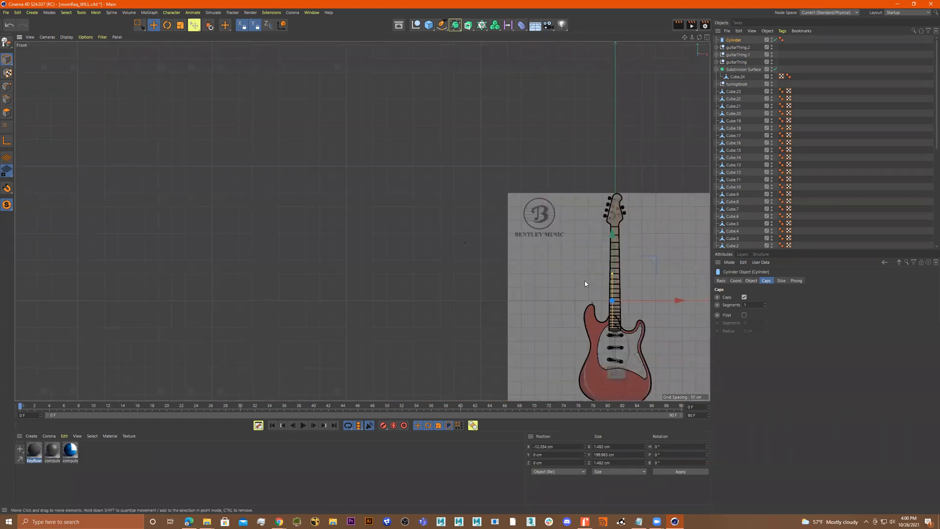
# Switch to the perspective view and orbit close to the neck to inspect the rod
pyautogui.keyDown('alt'); pyautogui.moveTo(585, 280); pyautogui.dragTo(490, 206, button='middle'); pyautogui.keyUp('alt')
pyautogui.middleClick(585, 235)
pyautogui.middleClick(285, 142)
pyautogui.moveTo(400, 188)
pyautogui.keyDown('alt'); pyautogui.mouseDown()
pyautogui.moveTo(426, 204)
pyautogui.moveTo(434, 189)
pyautogui.moveTo(399, 189)
pyautogui.mouseUp(); pyautogui.keyUp('alt')
pyautogui.keyDown('alt'); pyautogui.moveTo(387, 189); pyautogui.dragTo(493, 189, button='right'); pyautogui.keyUp('alt')
pyautogui.keyDown('alt'); pyautogui.moveTo(404, 190); pyautogui.dragTo(498, 195, button='middle'); pyautogui.keyUp('alt')
pyautogui.keyDown('alt'); pyautogui.moveTo(487, 202); pyautogui.dragTo(560, 225); pyautogui.keyUp('alt')
pyautogui.moveTo(561, 225)
pyautogui.mouseDown()
pyautogui.moveTo(577, 236)
pyautogui.moveTo(555, 206)
pyautogui.moveTo(546, 215)
pyautogui.mouseUp()
pyautogui.scroll(8, 463, 225)
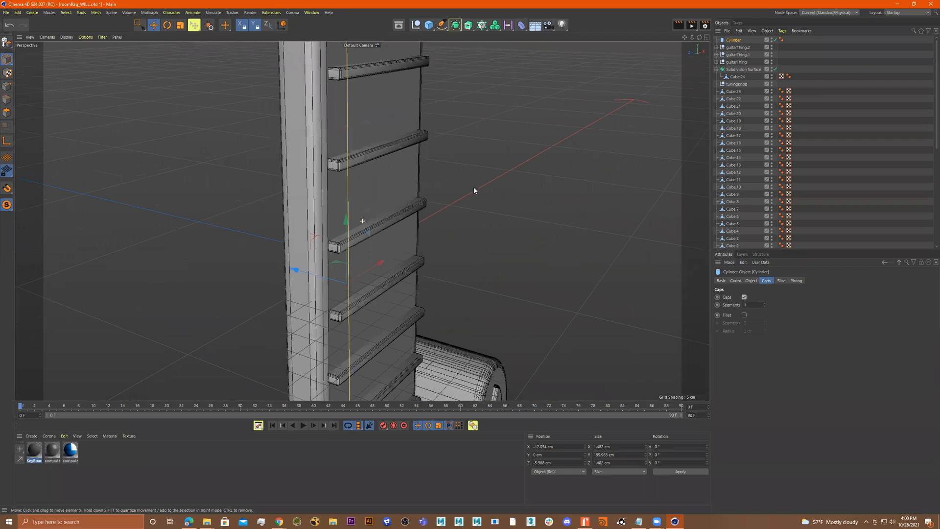
pyautogui.keyDown('alt'); pyautogui.moveTo(474, 190); pyautogui.dragTo(380, 97); pyautogui.keyUp('alt')
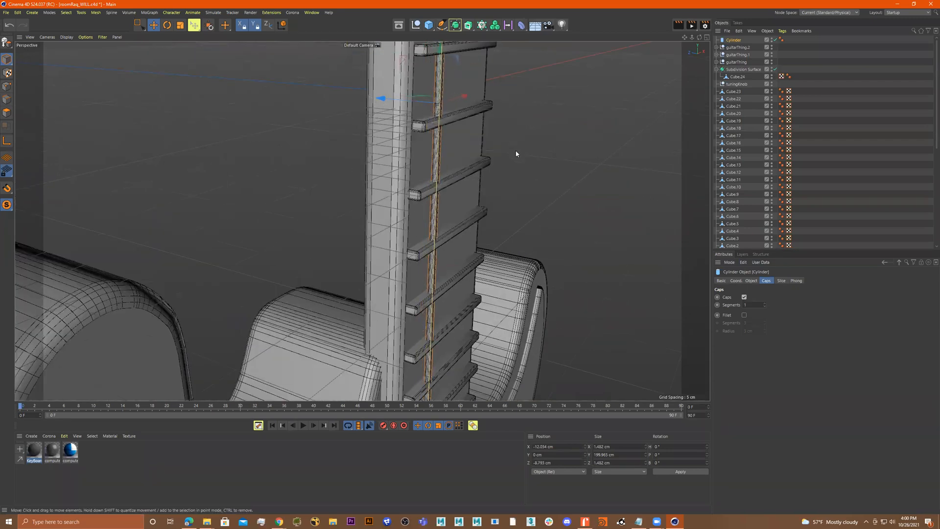
# Set the rod's radius to 0.5 cm
pyautogui.click(749, 281)
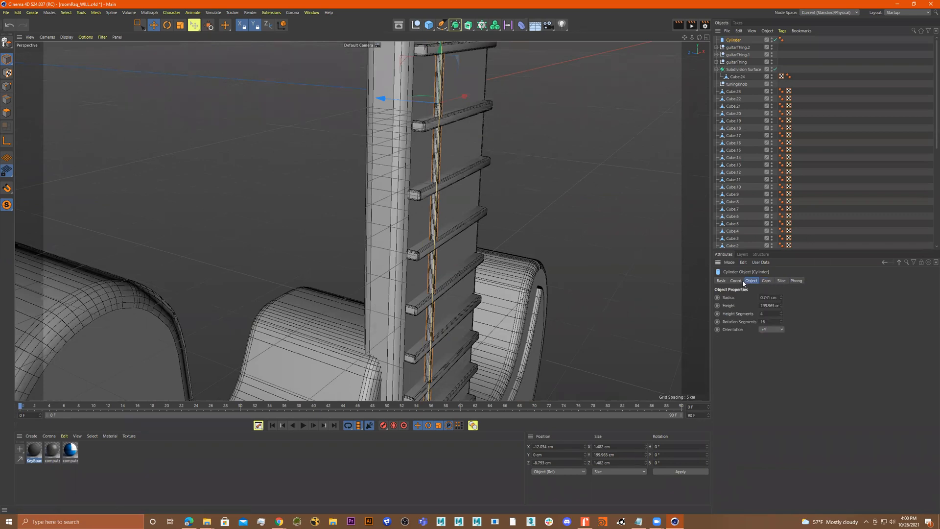
pyautogui.moveTo(781, 298); pyautogui.dragTo(781, 297)
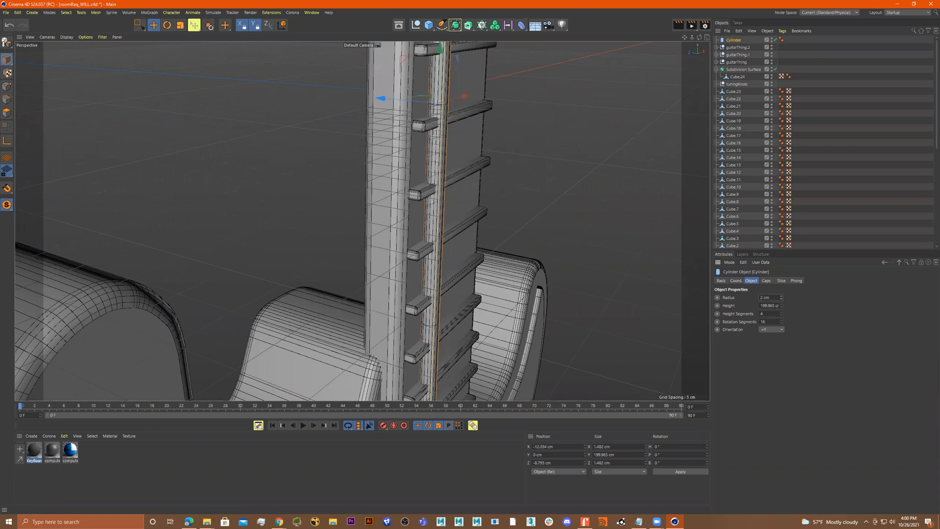
pyautogui.click(782, 300)
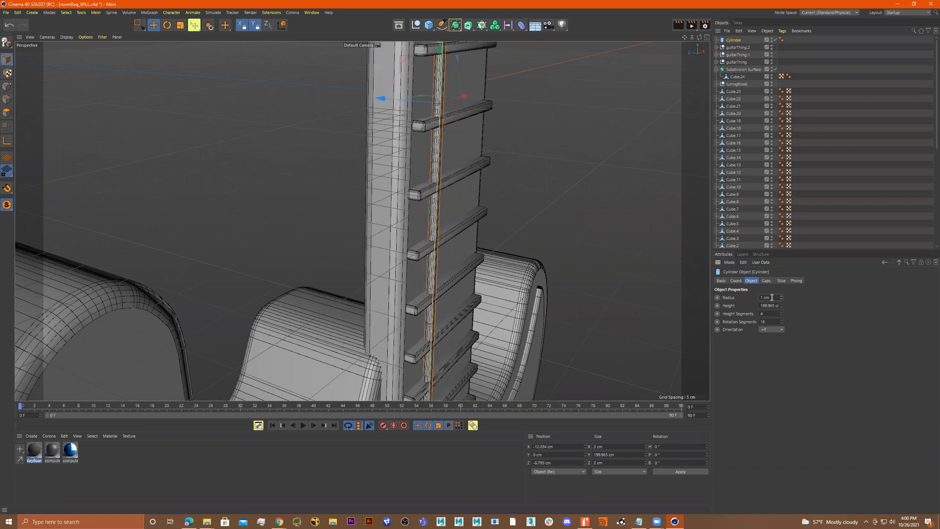
pyautogui.click(782, 300)
pyautogui.click(781, 297)
pyautogui.write('0.5')
pyautogui.press('Return')
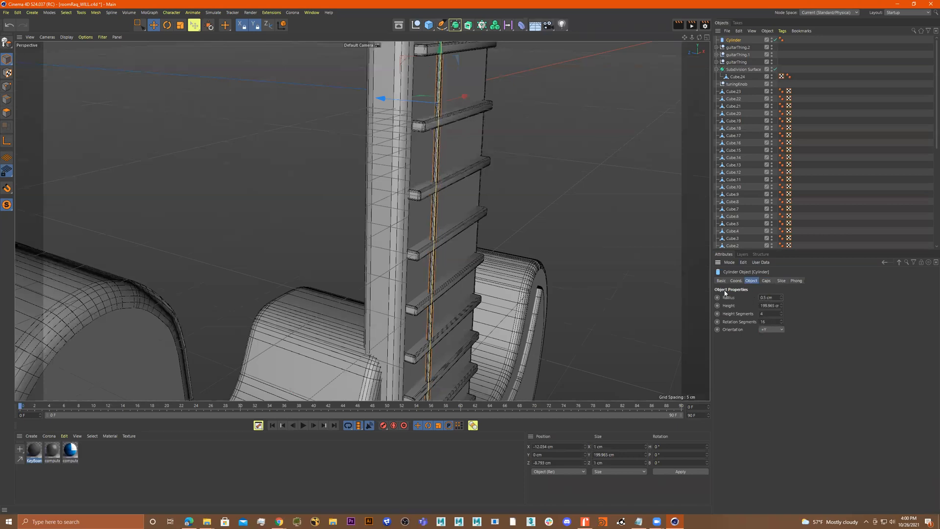
pyautogui.moveTo(381, 99); pyautogui.dragTo(383, 101)
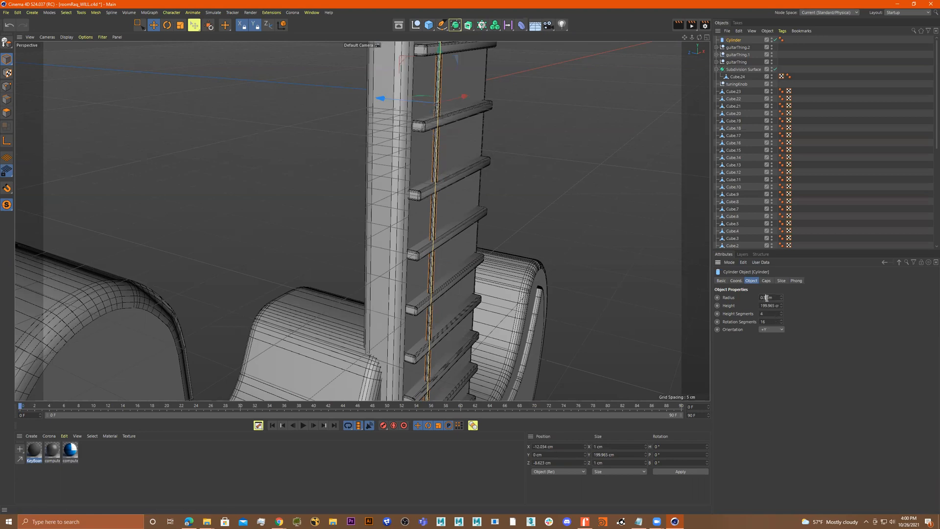
pyautogui.press('Return')
# Lengthen the rod and move it up so it runs from the body to the headstock
pyautogui.scroll(-10, 468, 230)
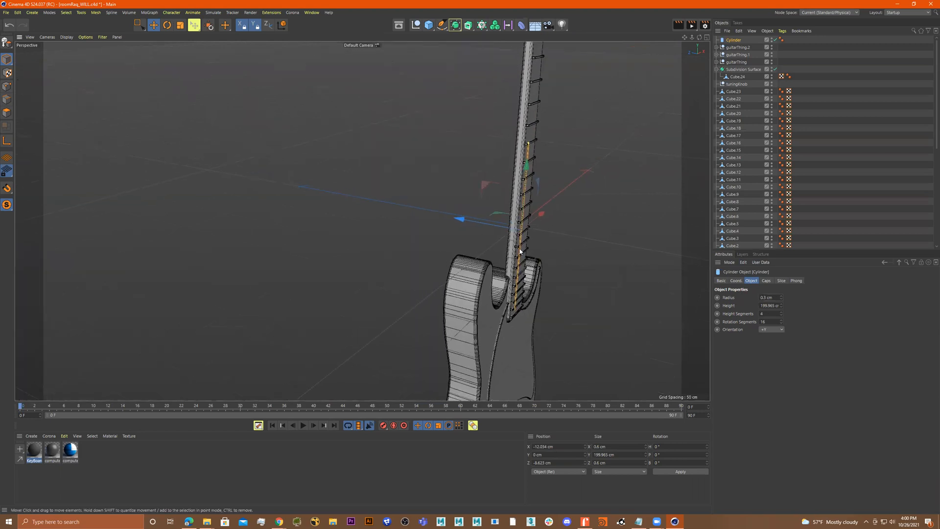
pyautogui.keyDown('alt'); pyautogui.moveTo(469, 230); pyautogui.dragTo(462, 234); pyautogui.keyUp('alt')
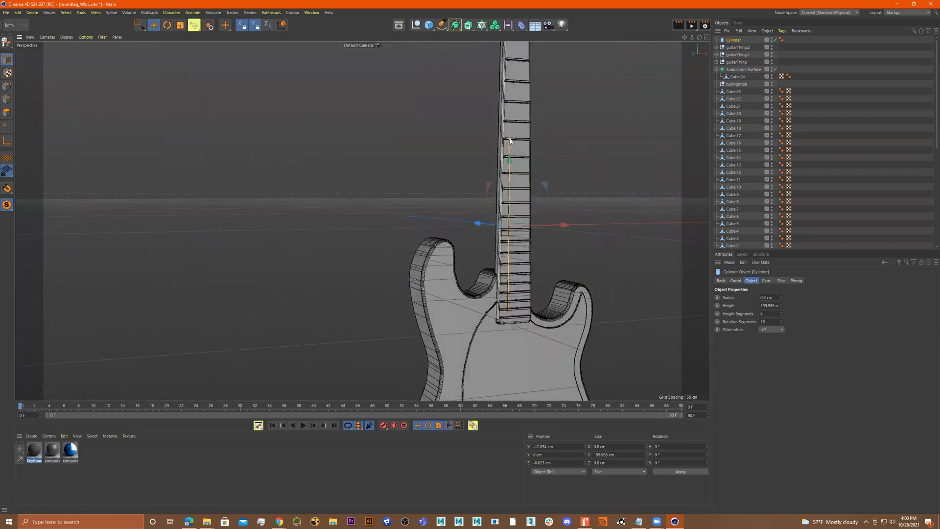
pyautogui.moveTo(510, 138); pyautogui.dragTo(495, 64)
pyautogui.keyDown('alt'); pyautogui.moveTo(538, 146); pyautogui.dragTo(538, 191); pyautogui.keyUp('alt')
pyautogui.keyDown('alt'); pyautogui.moveTo(538, 191); pyautogui.dragTo(538, 244, button='middle'); pyautogui.keyUp('alt')
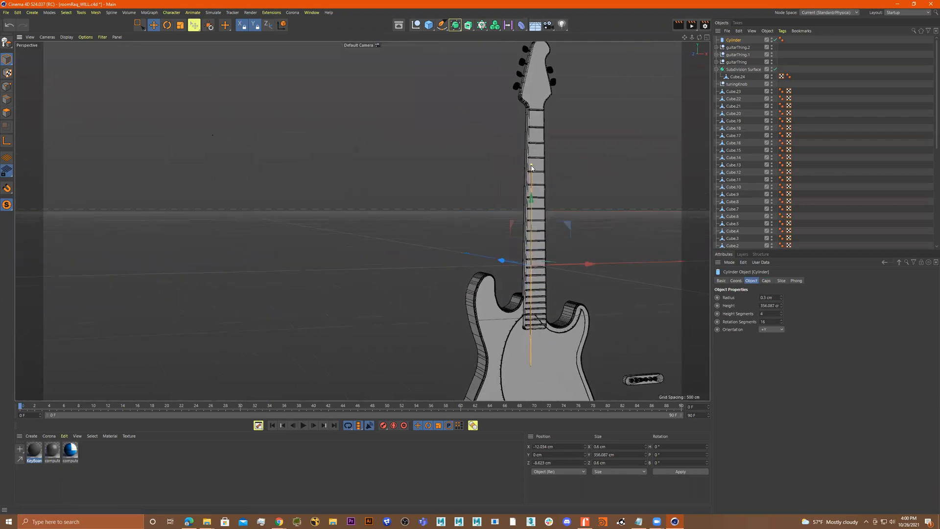
pyautogui.moveTo(532, 143); pyautogui.dragTo(531, 129)
pyautogui.moveTo(531, 191); pyautogui.dragTo(535, 165)
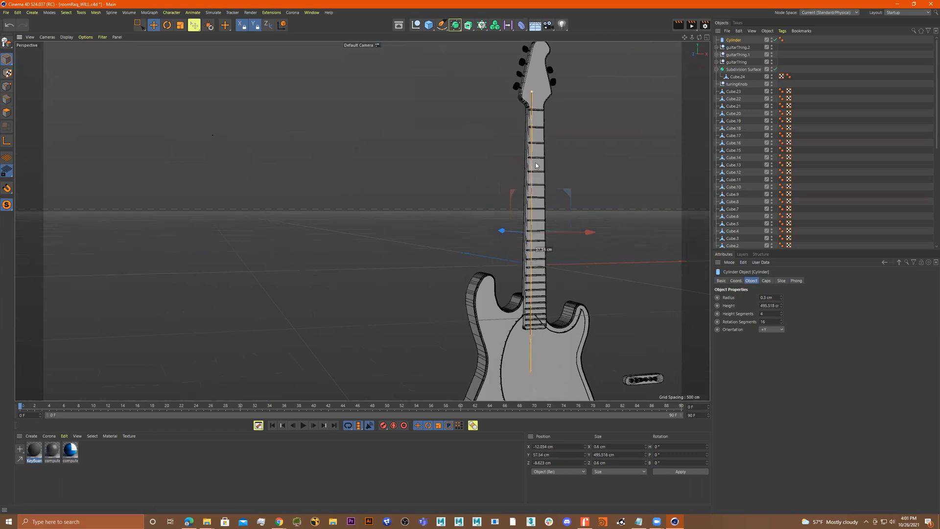
# Orbit around the guitar and frame the pickups to inspect how the rod lines up with them
pyautogui.scroll(-1, 666, 356)
pyautogui.keyDown('alt'); pyautogui.moveTo(637, 353); pyautogui.dragTo(626, 302, button='middle'); pyautogui.keyUp('alt')
pyautogui.scroll(-2, 626, 302)
pyautogui.keyDown('alt'); pyautogui.moveTo(627, 302); pyautogui.dragTo(675, 304); pyautogui.keyUp('alt')
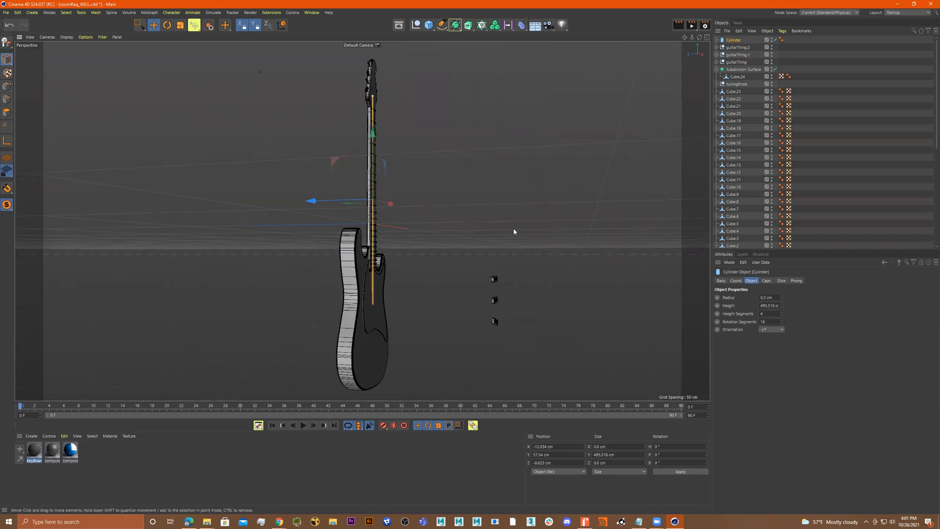
pyautogui.press('0')
pyautogui.moveTo(559, 236); pyautogui.dragTo(455, 362)
pyautogui.moveTo(427, 300); pyautogui.dragTo(309, 296)
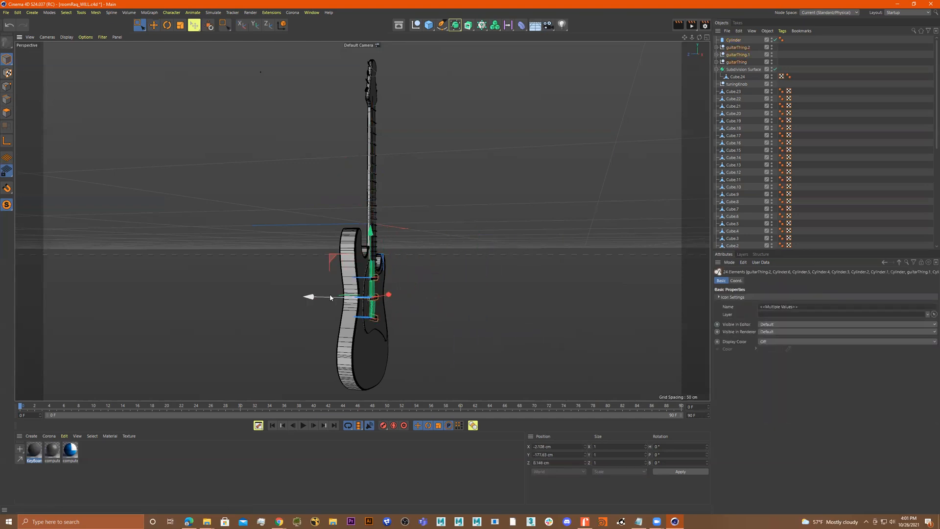
pyautogui.press('o')
pyautogui.keyDown('alt'); pyautogui.moveTo(384, 316); pyautogui.dragTo(415, 327); pyautogui.keyUp('alt')
pyautogui.moveTo(317, 255); pyautogui.dragTo(466, 214)
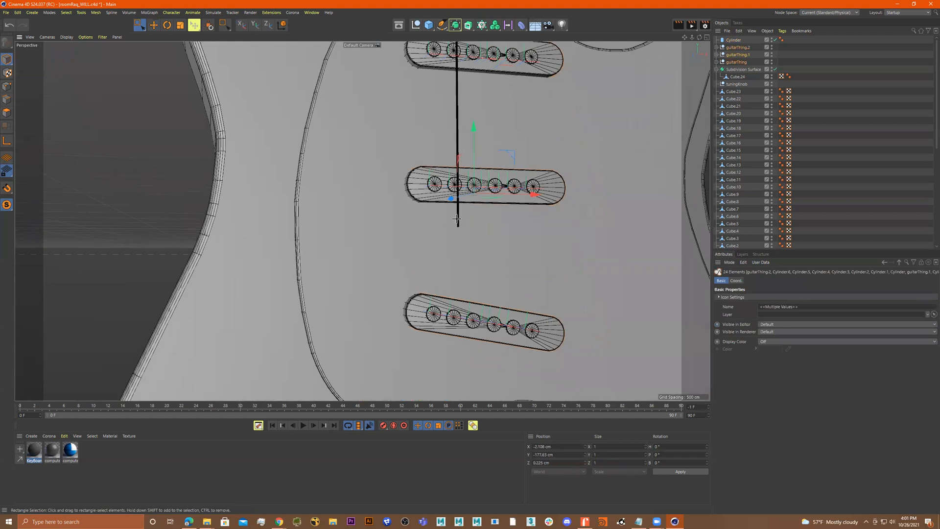
# In the front view, extend the rod to about 607 cm and shift it up so it spans bridge to headstock
pyautogui.click(457, 218)
pyautogui.scroll(-8, 458, 231)
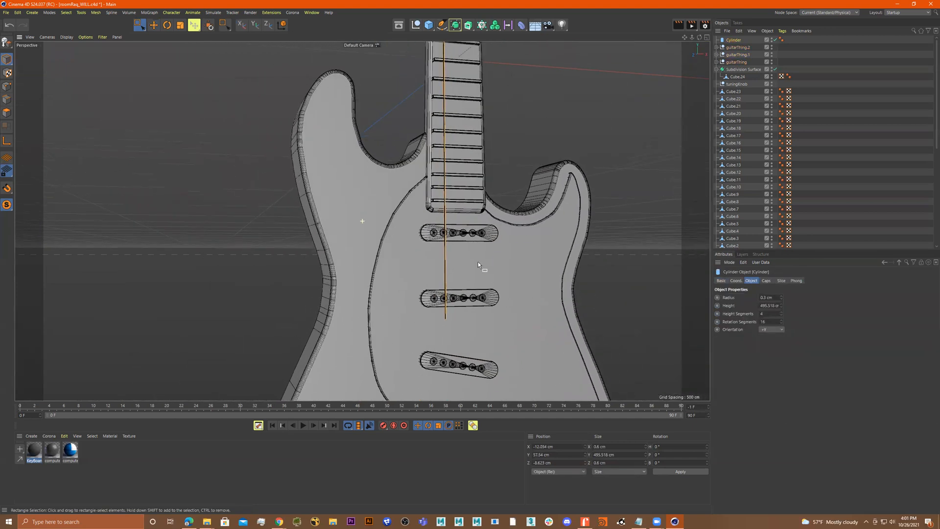
pyautogui.scroll(-7, 480, 261)
pyautogui.keyDown('alt'); pyautogui.moveTo(483, 257); pyautogui.dragTo(495, 285, button='middle'); pyautogui.keyUp('alt')
pyautogui.scroll(-2, 474, 283)
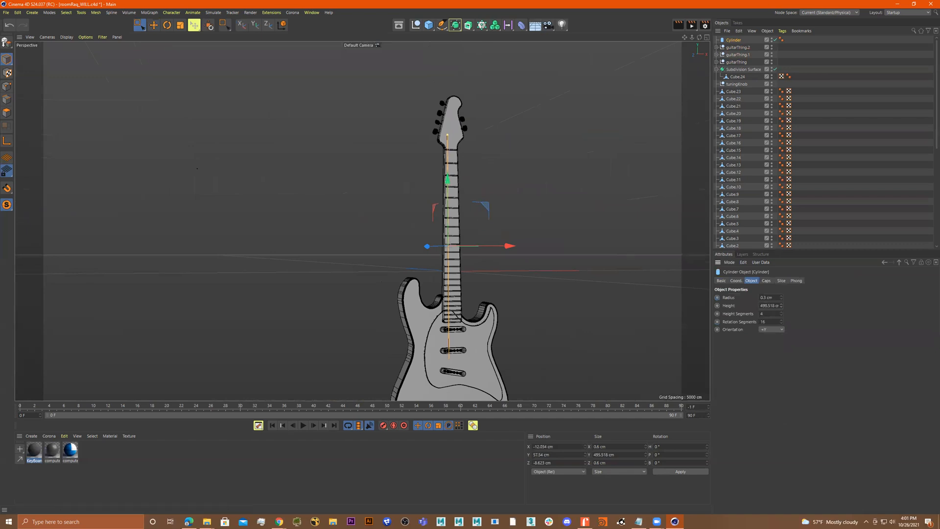
pyautogui.middleClick(587, 278)
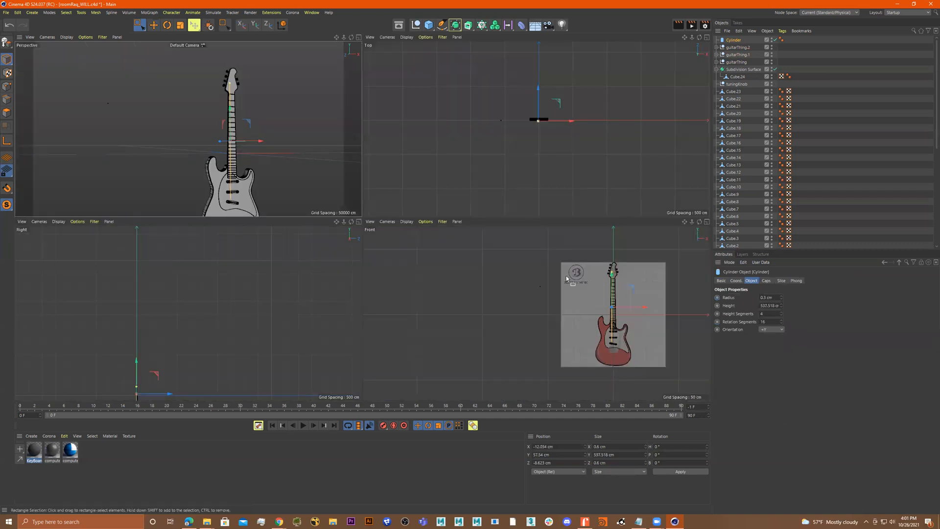
pyautogui.middleClick(566, 275)
pyautogui.scroll(2, 555, 280)
pyautogui.scroll(6, 536, 277)
pyautogui.keyDown('alt'); pyautogui.moveTo(526, 237); pyautogui.dragTo(546, 260, button='middle'); pyautogui.keyUp('alt')
pyautogui.scroll(2, 569, 297)
pyautogui.scroll(-3, 569, 297)
pyautogui.scroll(3, 537, 267)
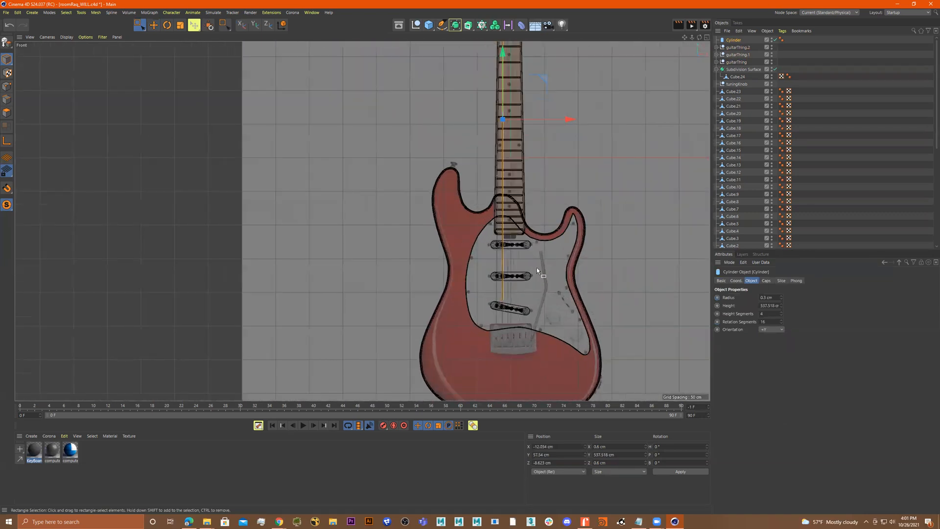
pyautogui.scroll(-4, 539, 266)
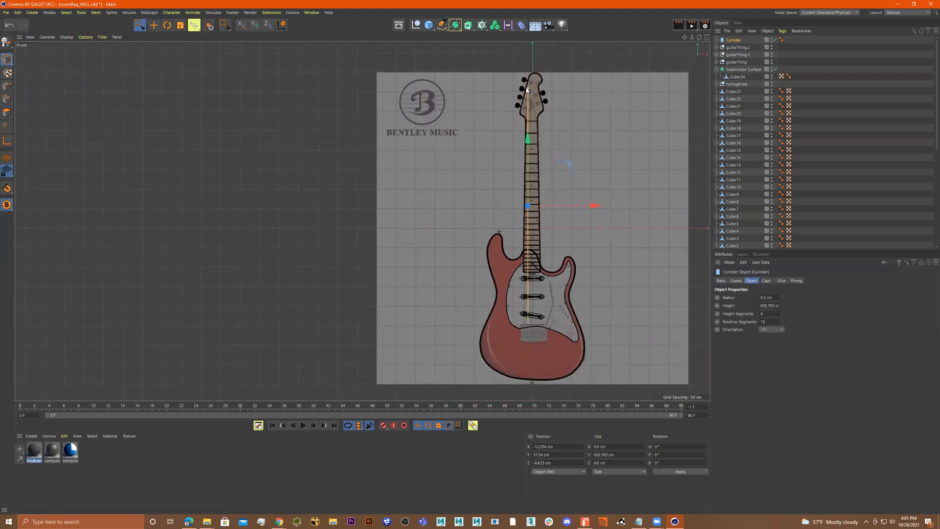
pyautogui.moveTo(525, 138); pyautogui.dragTo(529, 154)
pyautogui.scroll(4, 565, 225)
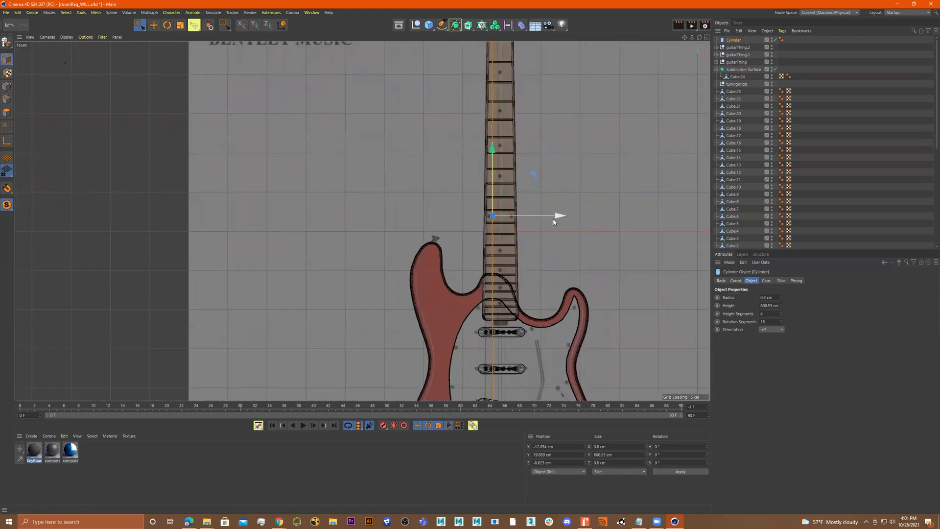
# Nudge the rod onto the first string line and copy it sideways as a second string
pyautogui.moveTo(558, 216); pyautogui.dragTo(560, 223)
pyautogui.scroll(-5, 560, 226)
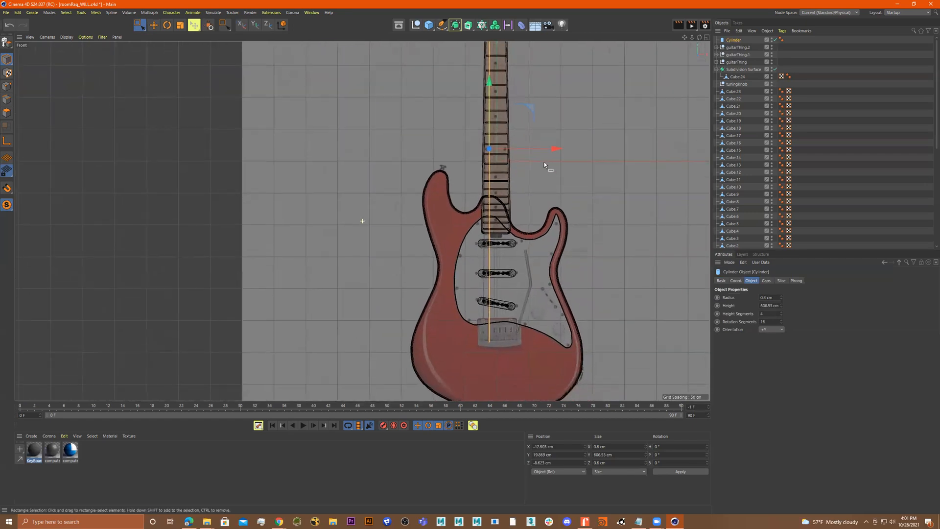
pyautogui.scroll(3, 562, 260)
pyautogui.scroll(-4, 559, 313)
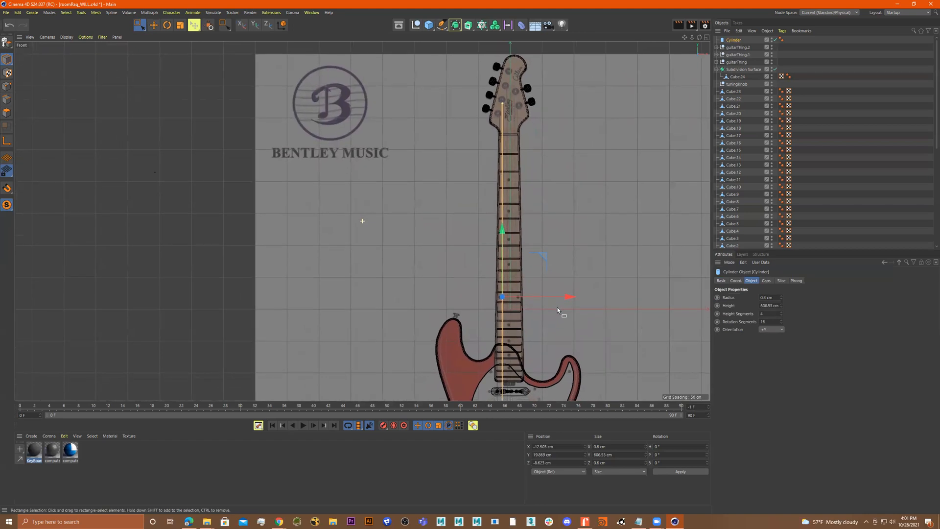
pyautogui.scroll(3, 553, 299)
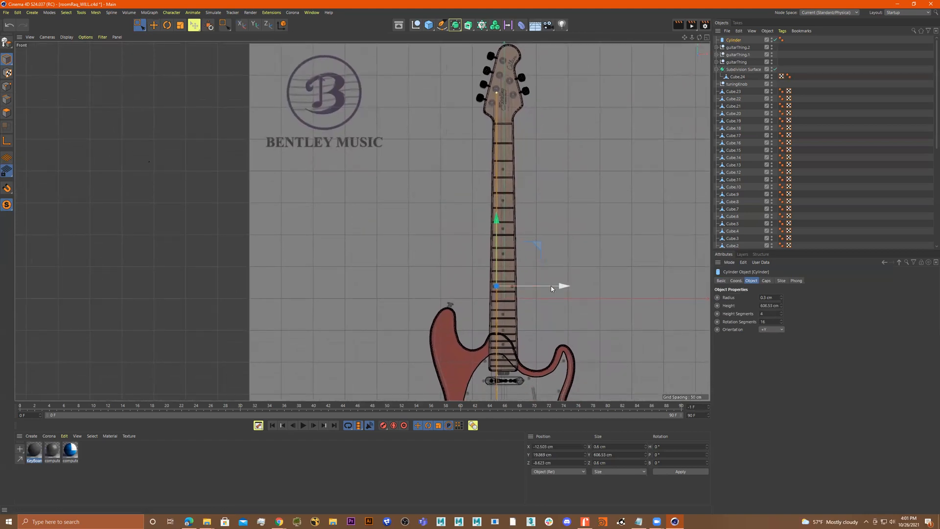
pyautogui.moveTo(559, 286); pyautogui.dragTo(567, 286)
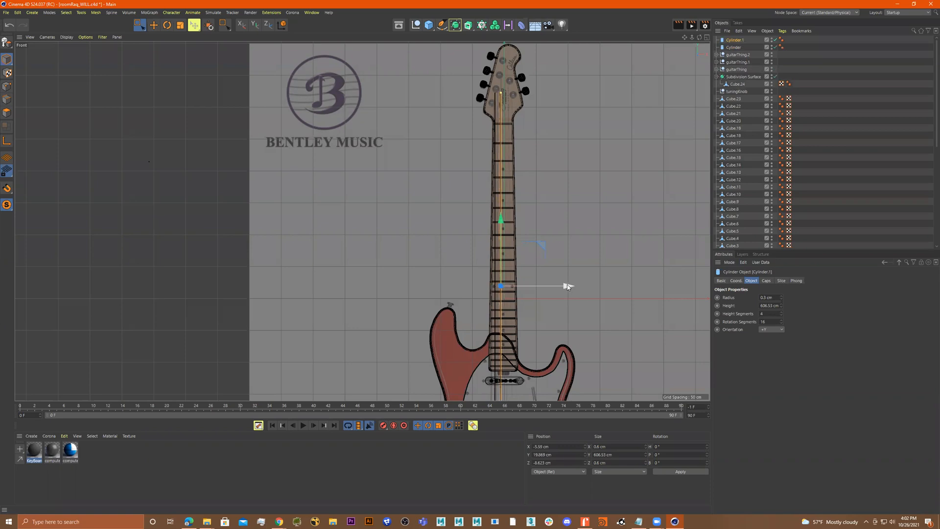
# Copy two more string rods across the neck, ending with four evenly spaced strings
pyautogui.scroll(-2, 568, 256)
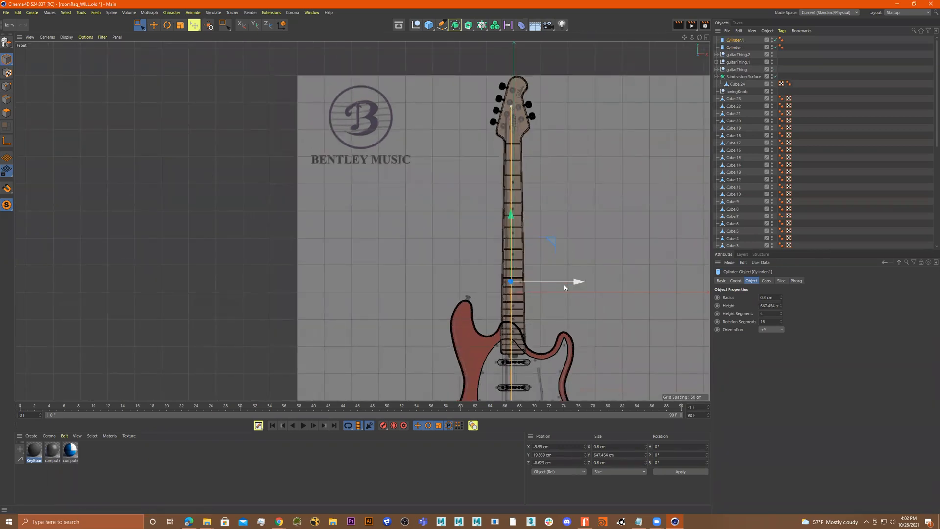
pyautogui.keyDown('ctrl'); pyautogui.moveTo(574, 279); pyautogui.dragTo(576, 278); pyautogui.keyUp('ctrl')
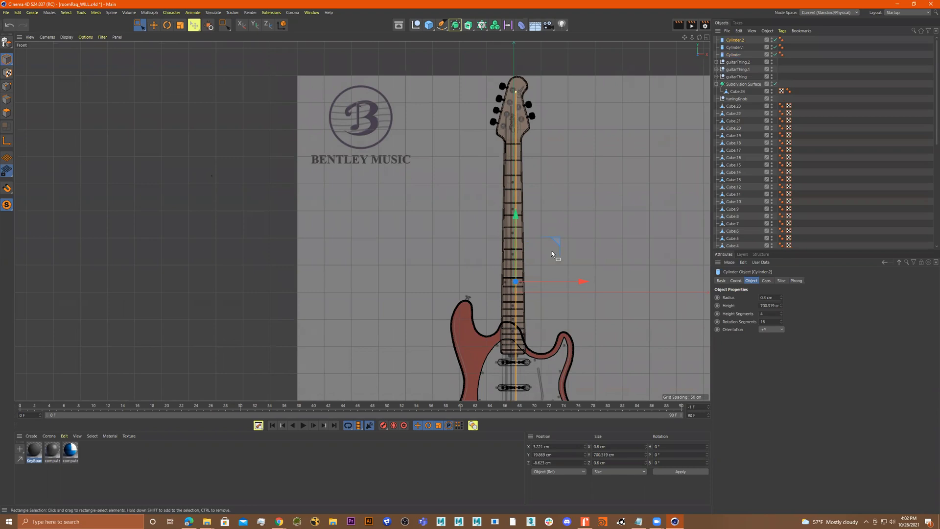
pyautogui.keyDown('ctrl'); pyautogui.moveTo(590, 283); pyautogui.dragTo(594, 283); pyautogui.keyUp('ctrl')
pyautogui.keyDown('alt'); pyautogui.moveTo(583, 281); pyautogui.dragTo(578, 171, button='middle'); pyautogui.keyUp('alt')
pyautogui.scroll(5, 544, 268)
pyautogui.keyDown('alt'); pyautogui.moveTo(512, 393); pyautogui.dragTo(534, 234, button='middle'); pyautogui.keyUp('alt')
pyautogui.scroll(7, 502, 280)
pyautogui.scroll(-4, 521, 248)
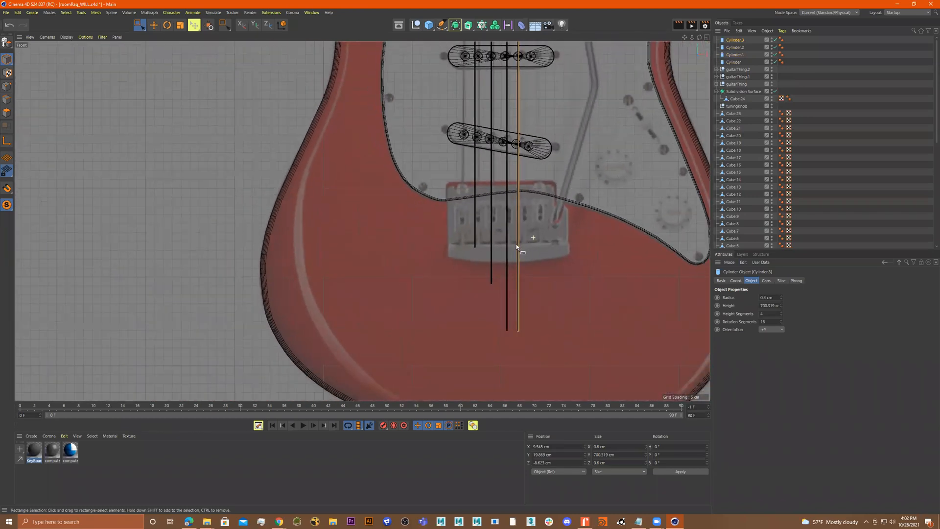
pyautogui.scroll(-8, 530, 280)
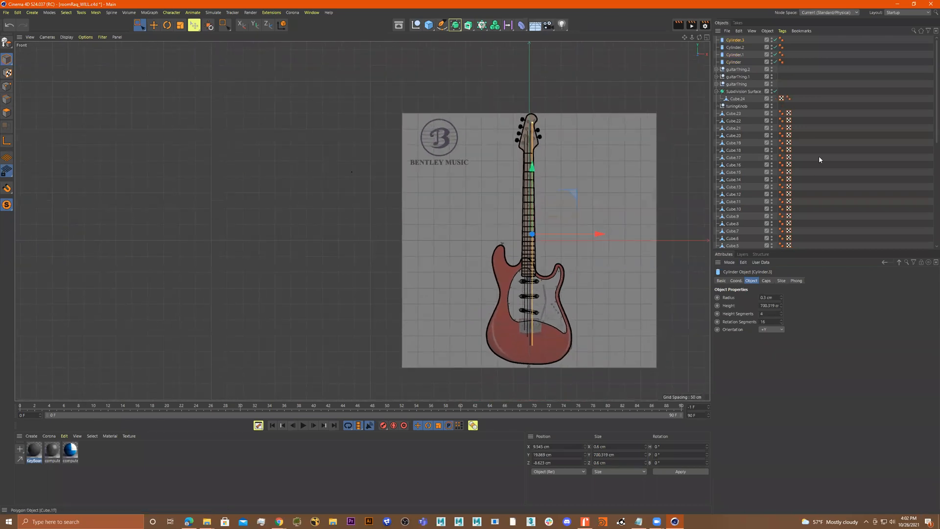
# Select the four string cylinders, make them editable and connect them into a single object
pyautogui.click(745, 62)
pyautogui.click(733, 62)
pyautogui.keyDown('shift'); pyautogui.click(735, 41); pyautogui.keyUp('shift')
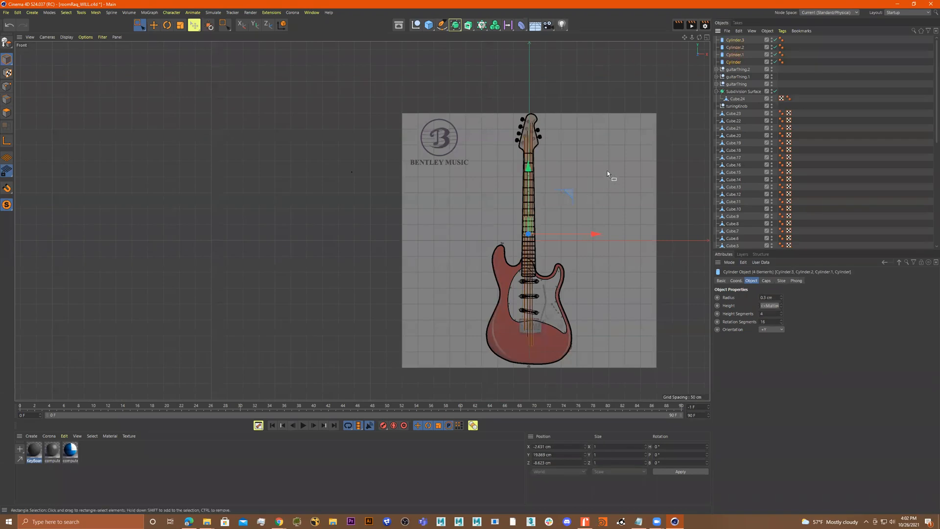
pyautogui.press('c')
pyautogui.click(740, 62)
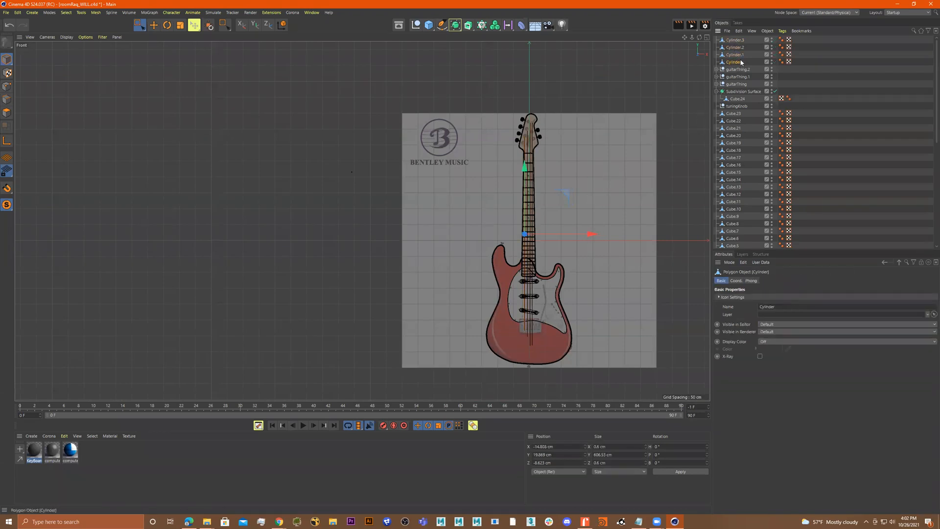
pyautogui.keyDown('shift'); pyautogui.click(741, 40); pyautogui.keyUp('shift')
pyautogui.rightClick(633, 196)
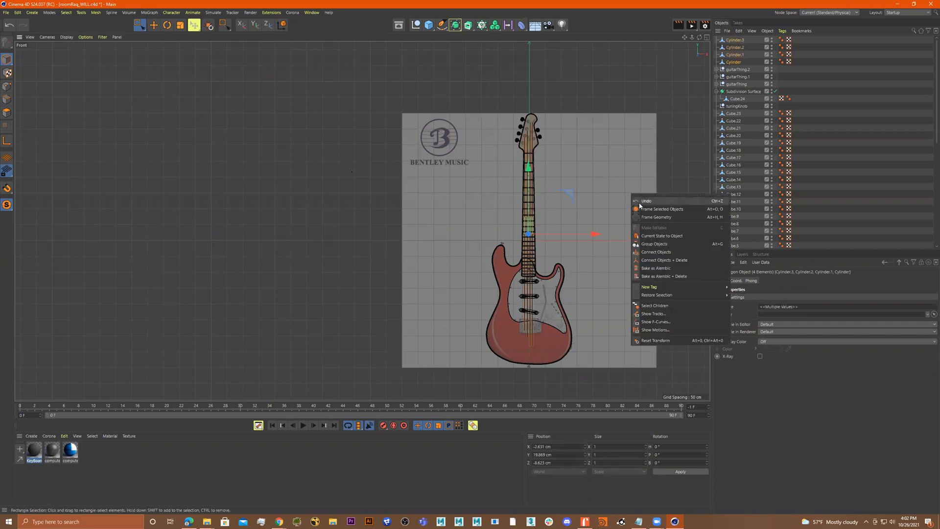
pyautogui.click(671, 258)
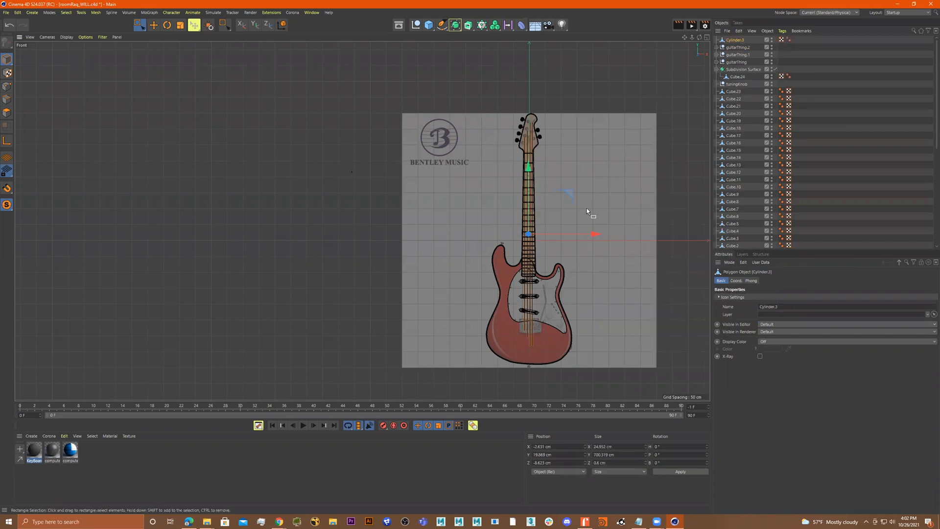
# In point mode, select the strings' bottom points and move them up so the strings end at the bridge
pyautogui.click(7, 86)
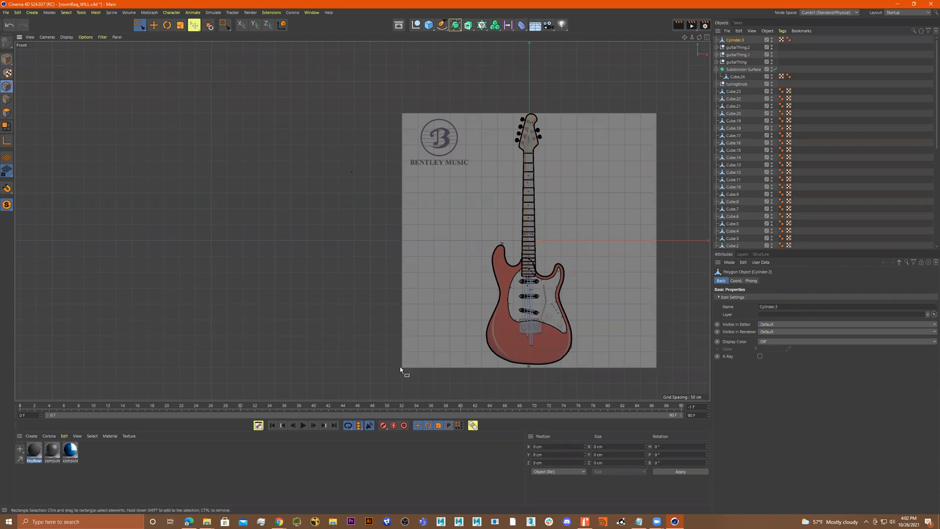
pyautogui.scroll(2, 519, 349)
pyautogui.scroll(3, 529, 348)
pyautogui.moveTo(584, 277); pyautogui.dragTo(534, 347)
pyautogui.moveTo(543, 275); pyautogui.dragTo(544, 265)
pyautogui.scroll(5, 544, 266)
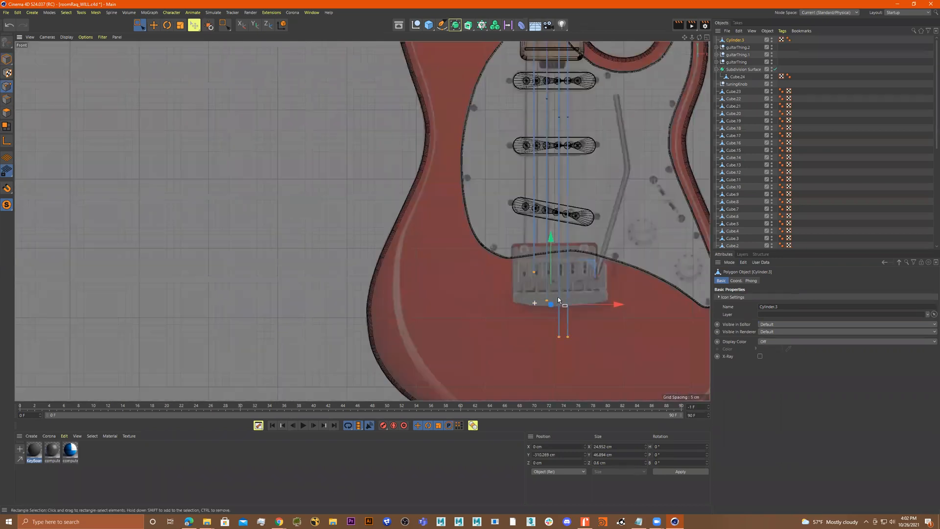
pyautogui.moveTo(535, 234)
pyautogui.mouseDown()
pyautogui.moveTo(534, 273)
pyautogui.moveTo(515, 293)
pyautogui.moveTo(540, 240)
pyautogui.mouseUp()
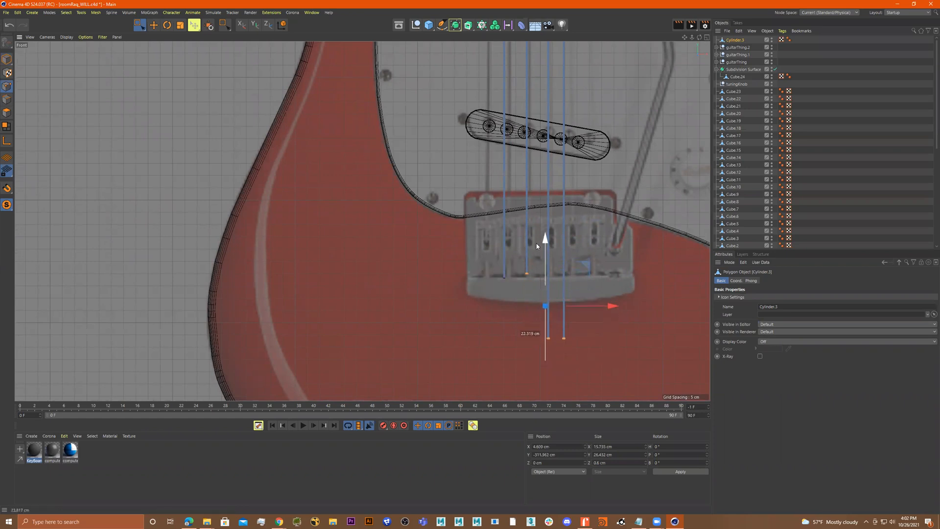
pyautogui.moveTo(500, 266); pyautogui.dragTo(548, 214)
pyautogui.keyDown('ctrl'); pyautogui.moveTo(523, 253); pyautogui.dragTo(555, 300); pyautogui.keyUp('ctrl')
pyautogui.moveTo(563, 233); pyautogui.dragTo(563, 232)
pyautogui.scroll(-3, 558, 259)
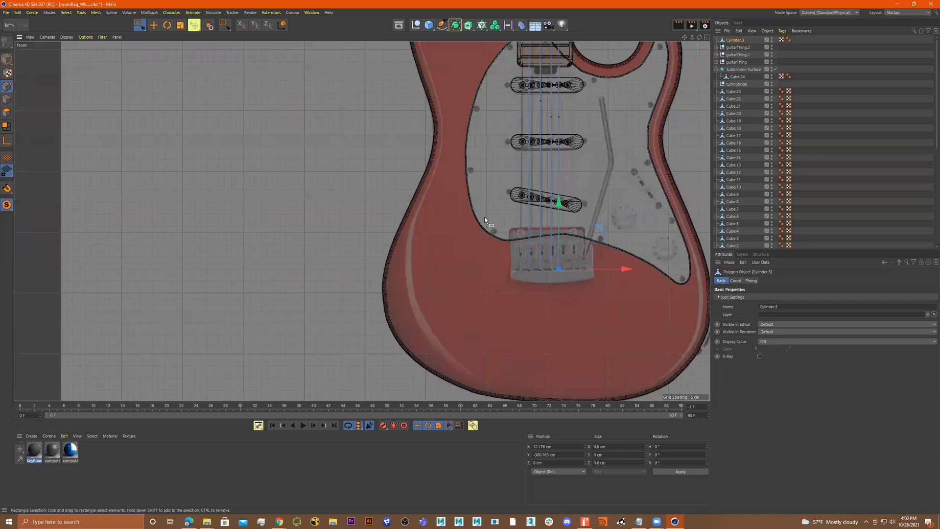
# Add a cube and scale it into a block about 70 by 35 cm covering the bridge at the strings' ends
pyautogui.click(431, 28)
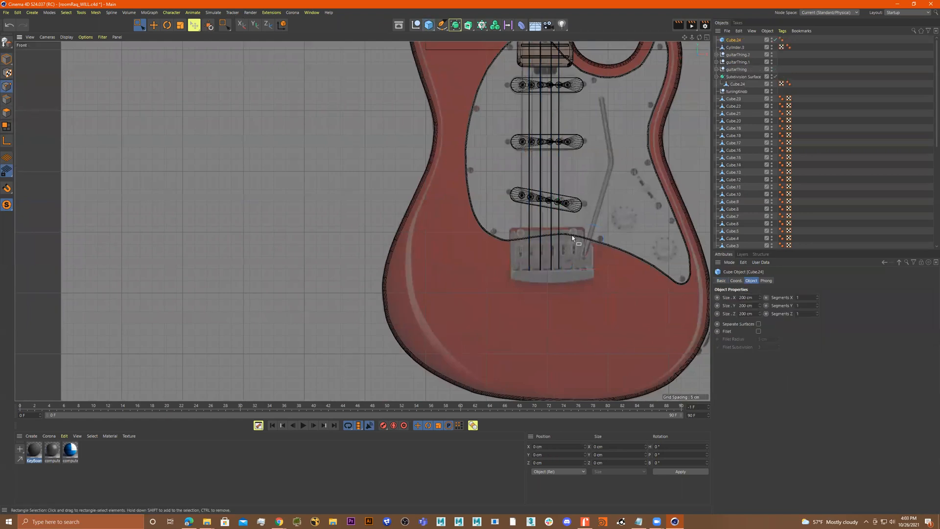
pyautogui.scroll(-5, 578, 265)
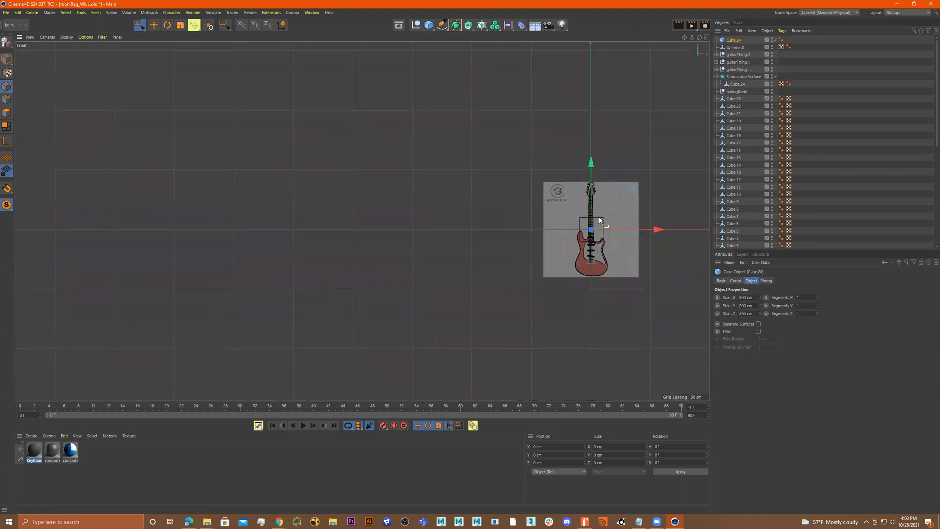
pyautogui.scroll(6, 656, 218)
pyautogui.moveTo(470, 137); pyautogui.dragTo(470, 304)
pyautogui.keyDown('alt'); pyautogui.moveTo(504, 254); pyautogui.dragTo(500, 204, button='middle'); pyautogui.keyUp('alt')
pyautogui.press('r')
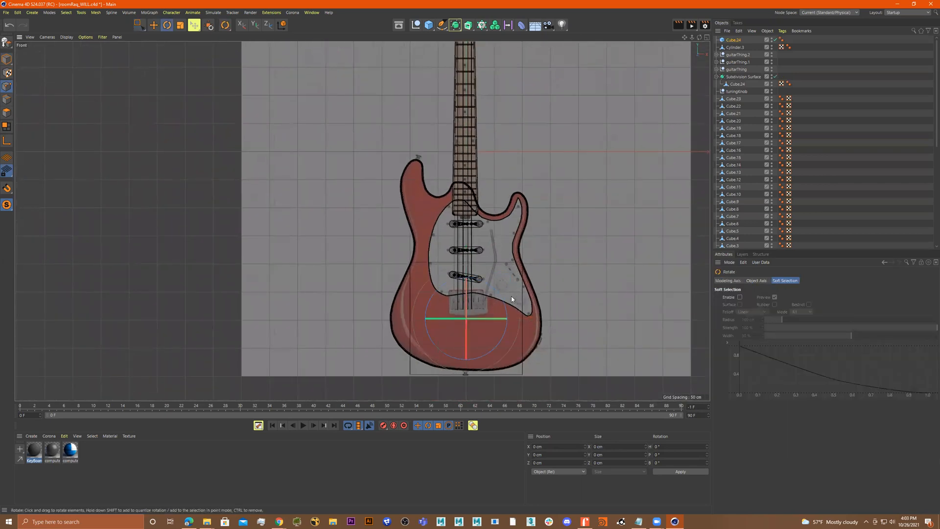
pyautogui.keyDown('alt'); pyautogui.moveTo(511, 295); pyautogui.dragTo(522, 256, button='middle'); pyautogui.keyUp('alt')
pyautogui.press('t')
pyautogui.moveTo(485, 227); pyautogui.dragTo(473, 269)
pyautogui.click(8, 62)
pyautogui.scroll(4, 507, 267)
pyautogui.moveTo(506, 267); pyautogui.dragTo(540, 312)
pyautogui.press('e')
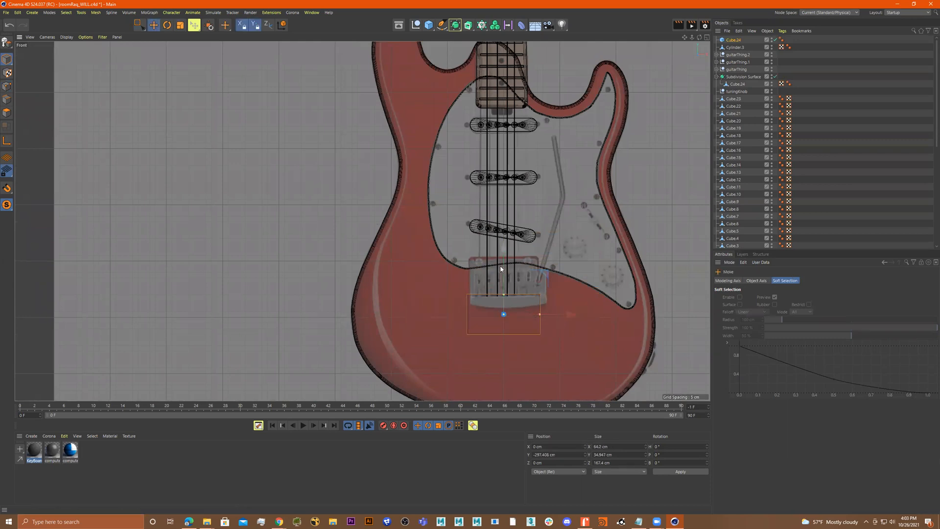
pyautogui.moveTo(501, 269); pyautogui.dragTo(498, 236)
pyautogui.scroll(5, 501, 265)
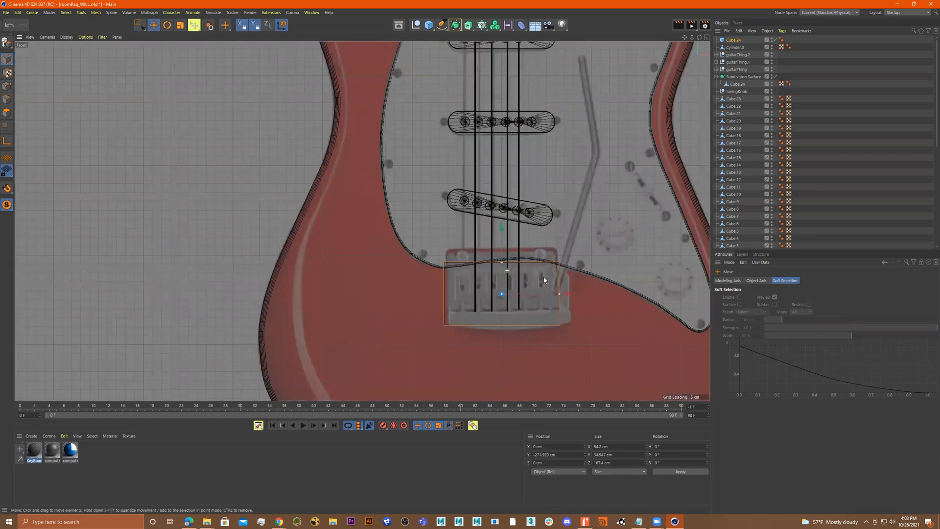
pyautogui.moveTo(584, 302); pyautogui.dragTo(559, 305)
# In the perspective view, thin the block to about 9 cm deep and move it onto the body surface
pyautogui.middleClick(524, 240)
pyautogui.middleClick(269, 168)
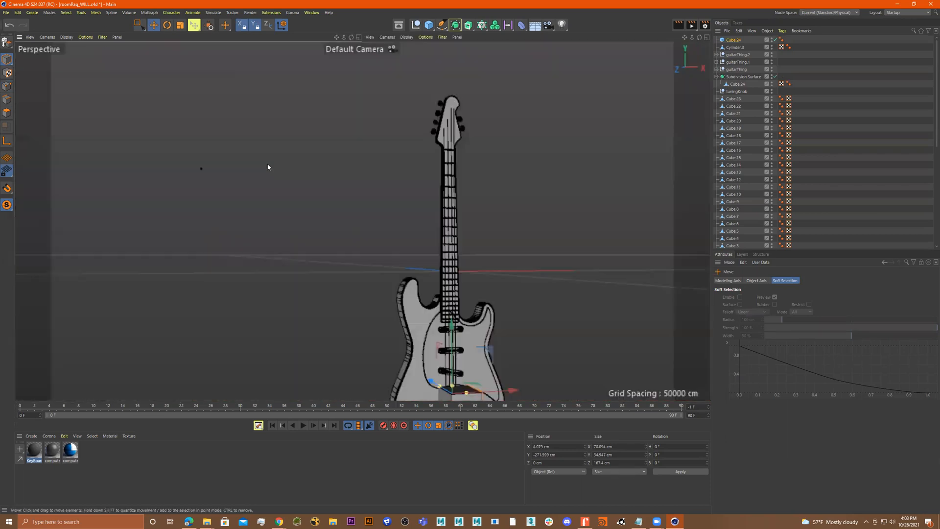
pyautogui.keyDown('alt'); pyautogui.moveTo(465, 289); pyautogui.dragTo(443, 277); pyautogui.keyUp('alt')
pyautogui.press('s')
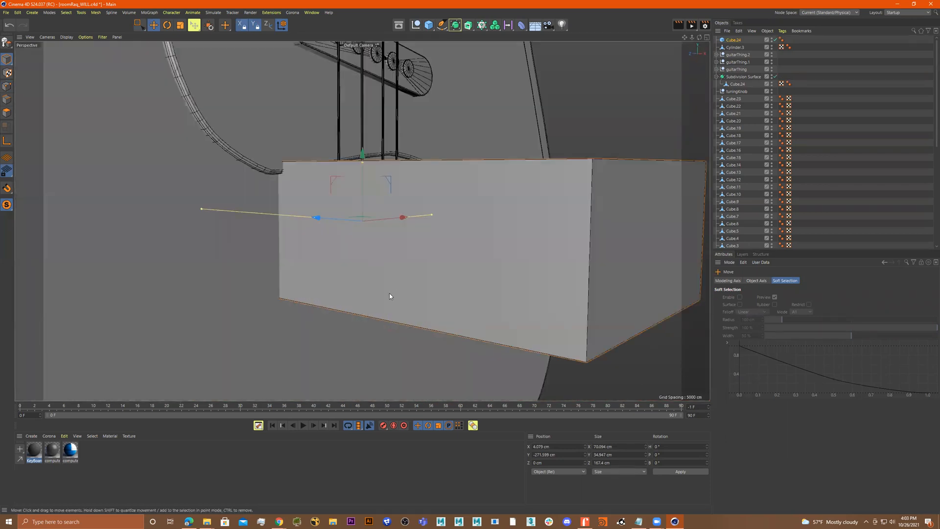
pyautogui.scroll(-3, 467, 284)
pyautogui.moveTo(287, 233); pyautogui.dragTo(417, 257)
pyautogui.moveTo(421, 250); pyautogui.dragTo(463, 258)
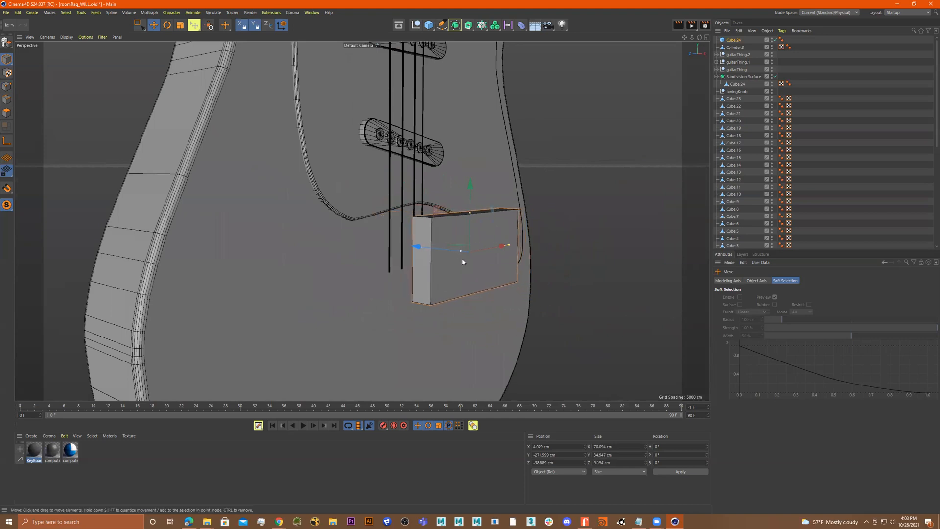
pyautogui.scroll(5, 462, 257)
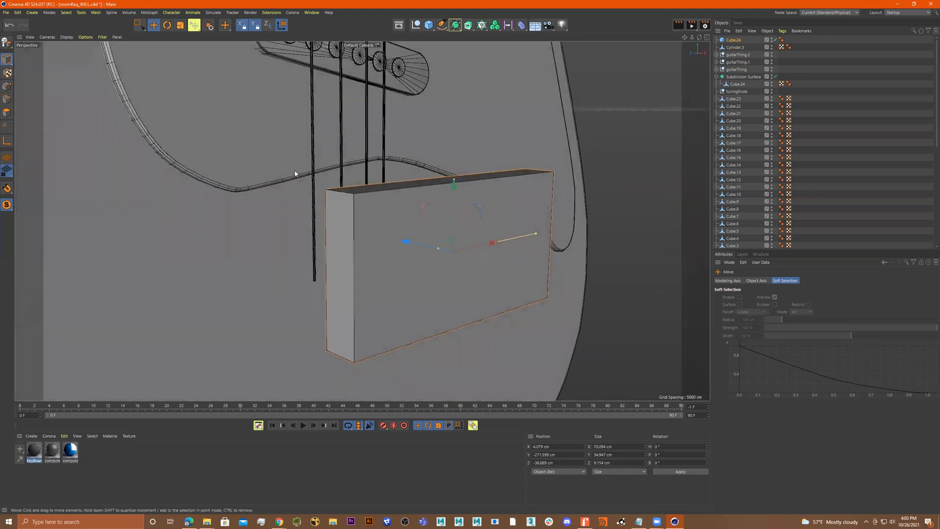
# In polygon mode, add a horizontal loop cut across the bridge block at about 28% of its height
pyautogui.click(453, 269)
pyautogui.click(6, 113)
pyautogui.click(441, 269)
pyautogui.rightClick(440, 269)
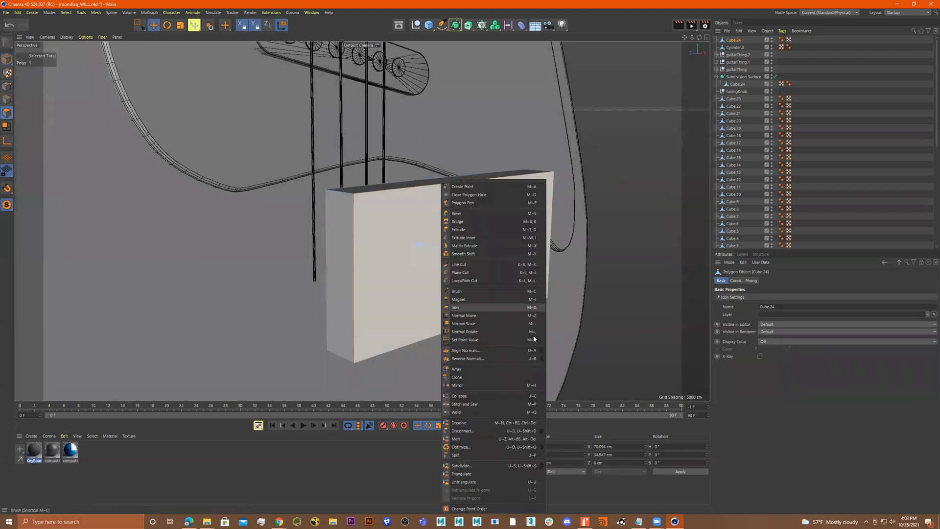
pyautogui.click(478, 280)
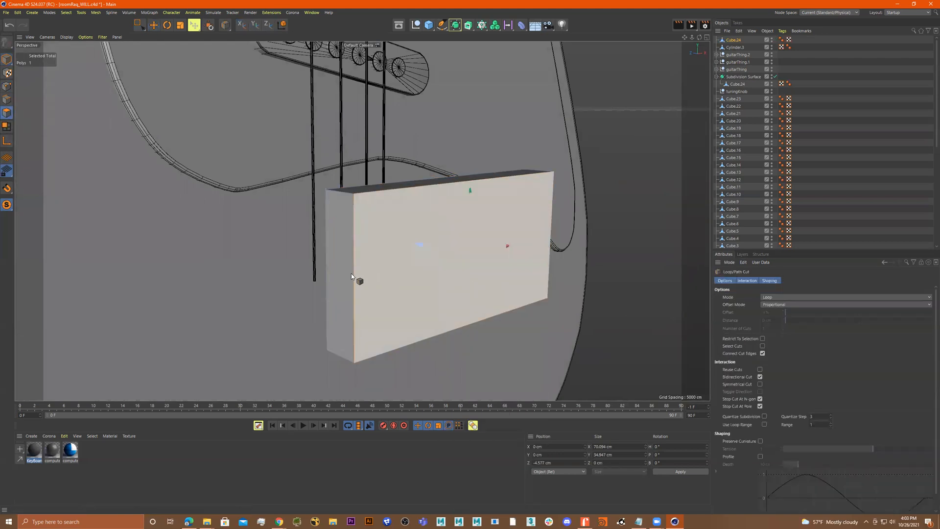
pyautogui.click(354, 316)
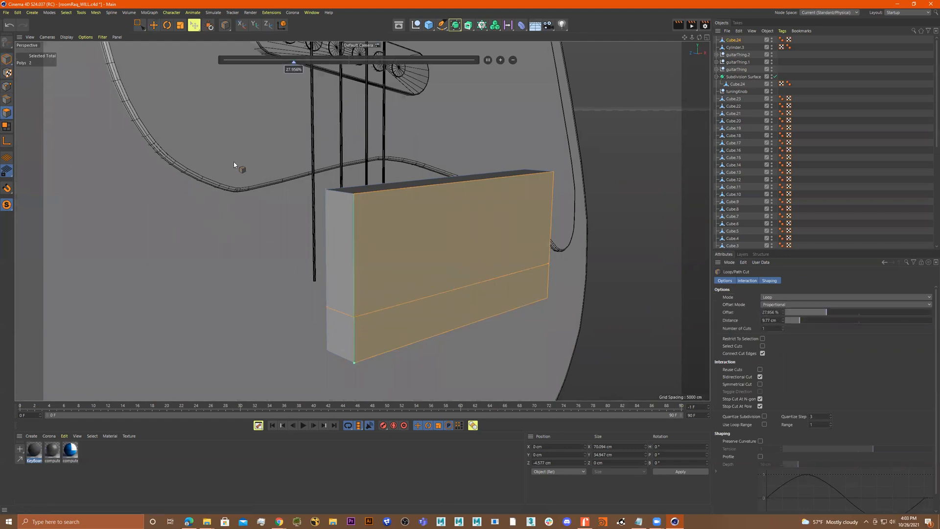
# Select the block's lower polygon strip and extrude it outward about 3 cm
pyautogui.press('space')
pyautogui.click(424, 335)
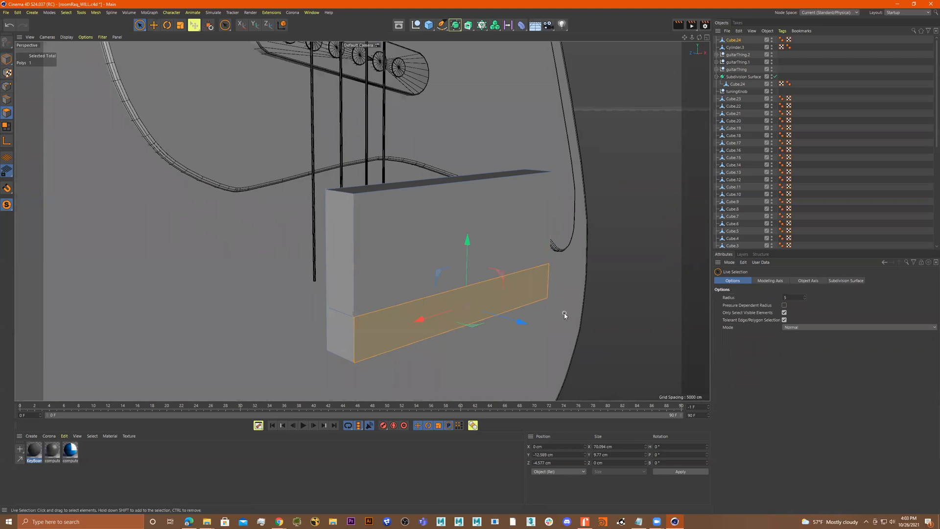
pyautogui.rightClick(564, 313)
pyautogui.click(587, 231)
pyautogui.moveTo(588, 232); pyautogui.dragTo(602, 232)
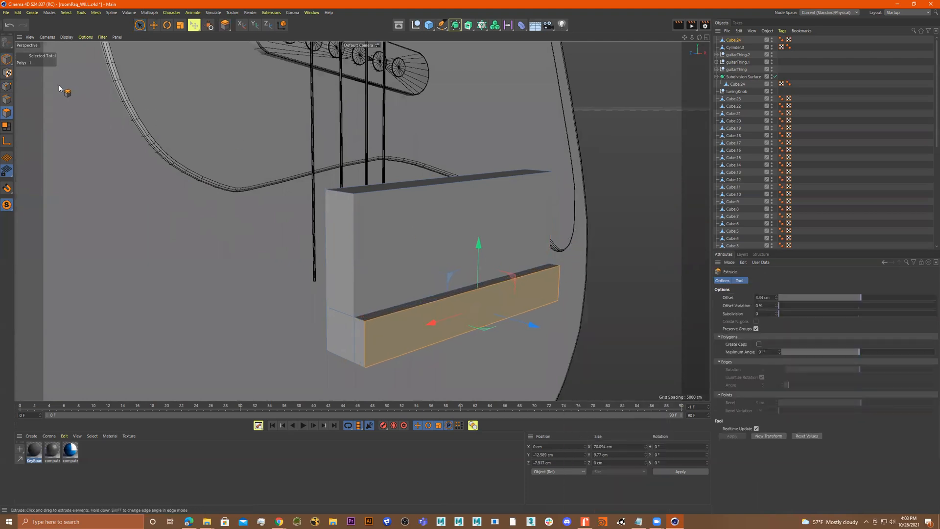
# Add four evenly spaced vertical loop cuts across the bridge block
pyautogui.keyDown('alt'); pyautogui.moveTo(386, 167); pyautogui.dragTo(365, 169); pyautogui.keyUp('alt')
pyautogui.rightClick(404, 218)
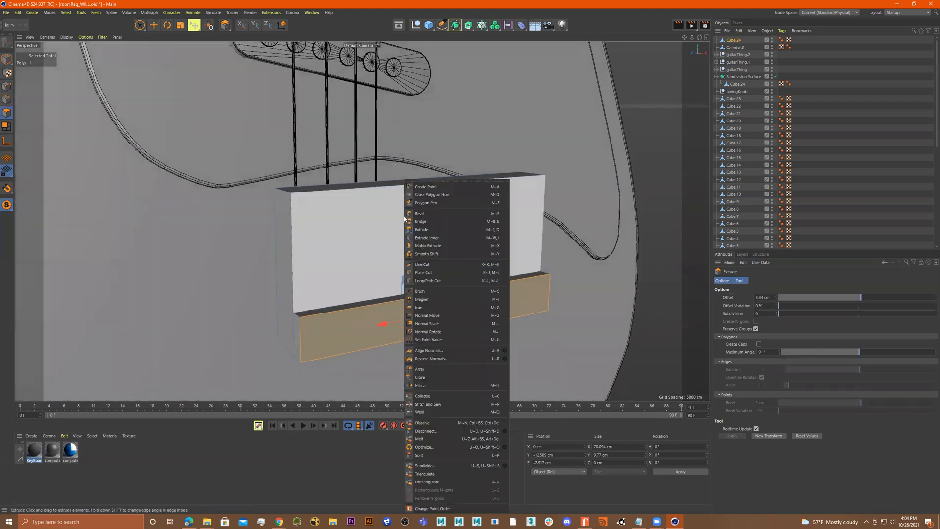
pyautogui.click(436, 283)
pyautogui.keyDown('alt'); pyautogui.moveTo(440, 284); pyautogui.dragTo(399, 300); pyautogui.keyUp('alt')
pyautogui.click(395, 296)
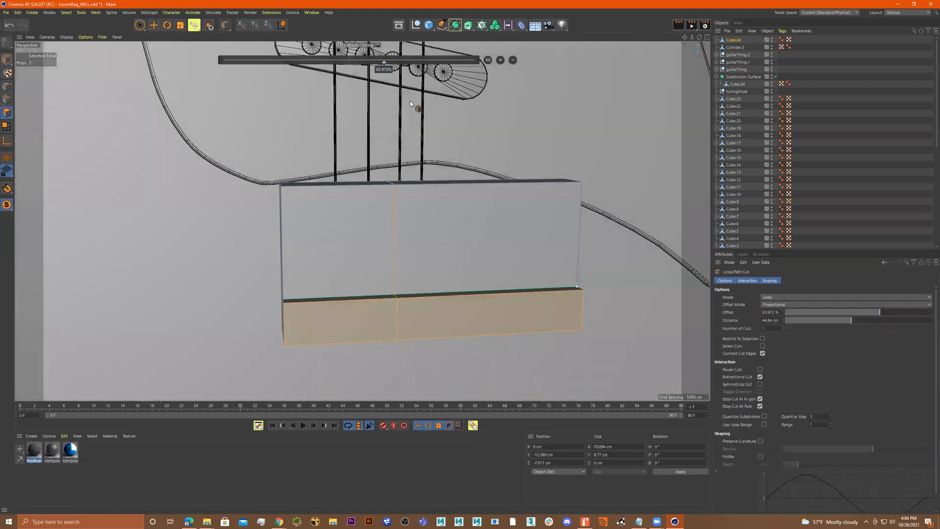
pyautogui.click(500, 60)
pyautogui.click(500, 60)
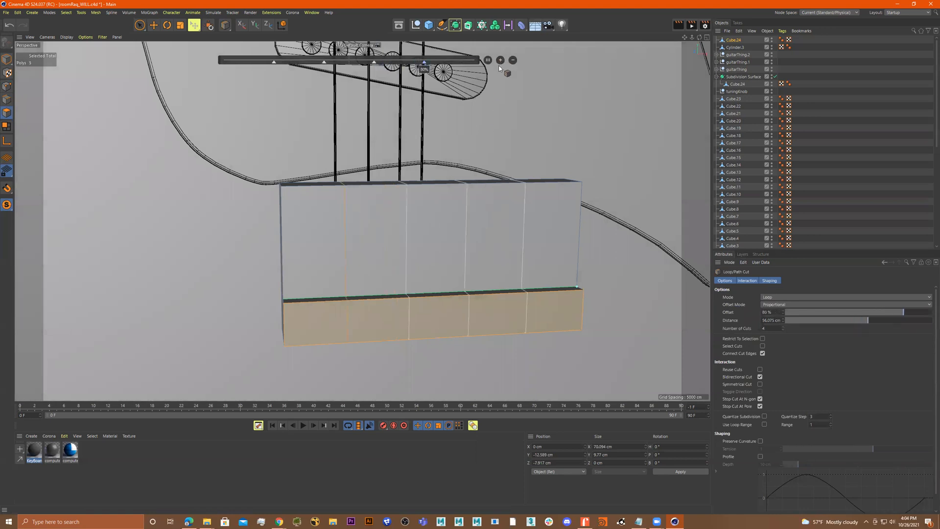
# Loop-select the three middle polygon columns of the block and scale them up so the top arches
pyautogui.keyDown('alt'); pyautogui.moveTo(477, 156); pyautogui.dragTo(463, 166); pyautogui.keyUp('alt')
pyautogui.press('space')
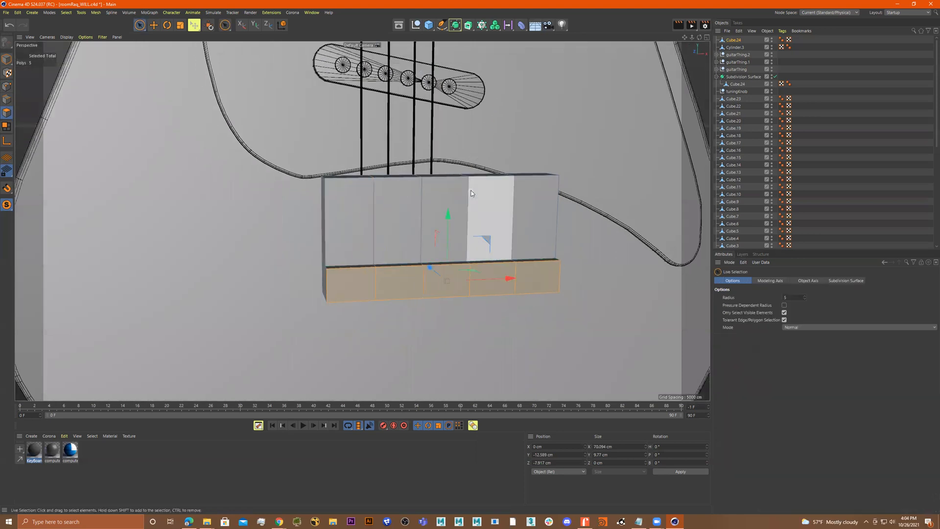
pyautogui.press('u')
pyautogui.press('l')
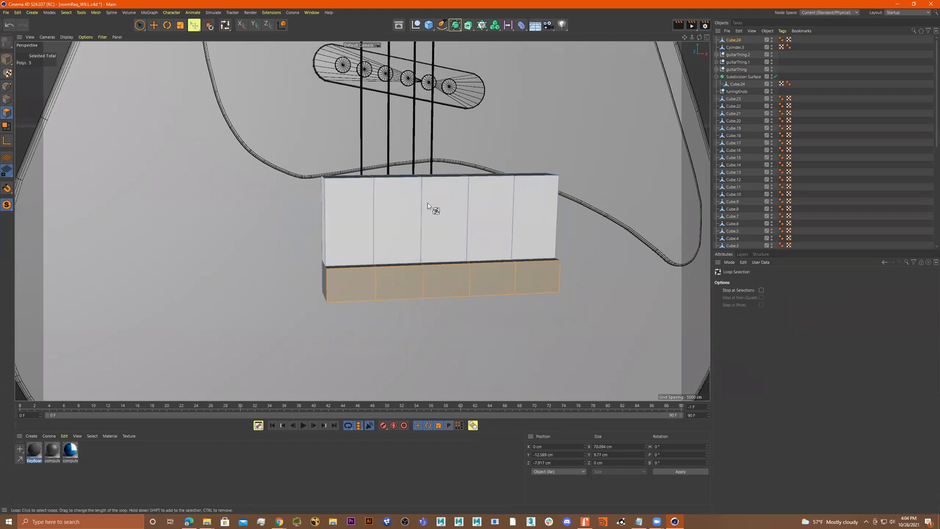
pyautogui.keyDown('shift'); pyautogui.click(409, 275); pyautogui.keyUp('shift')
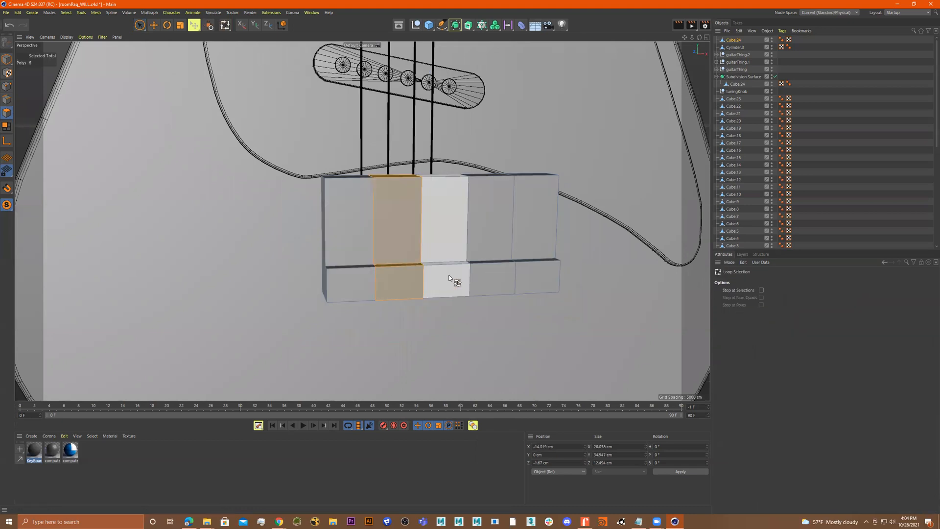
pyautogui.keyDown('shift'); pyautogui.click(447, 275); pyautogui.keyUp('shift')
pyautogui.click(456, 227)
pyautogui.click(449, 273)
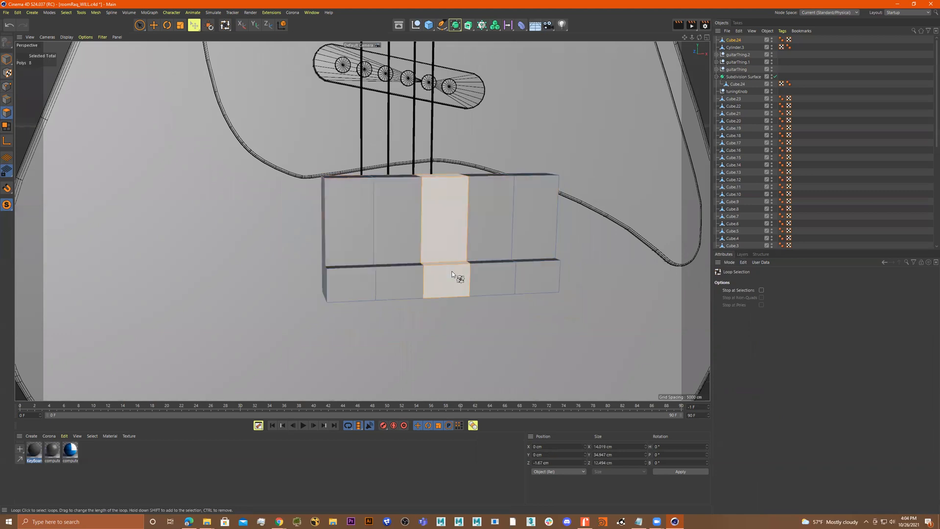
pyautogui.keyDown('shift'); pyautogui.click(412, 272); pyautogui.keyUp('shift')
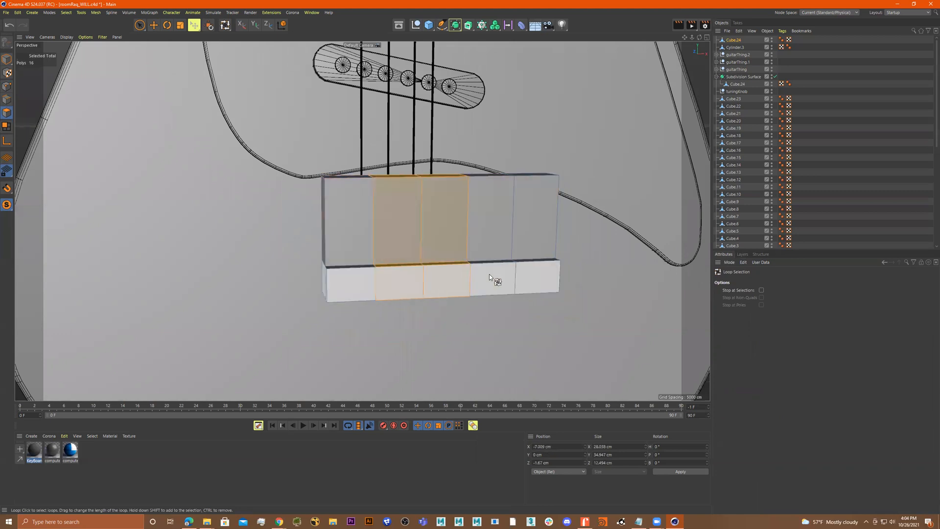
pyautogui.press('t')
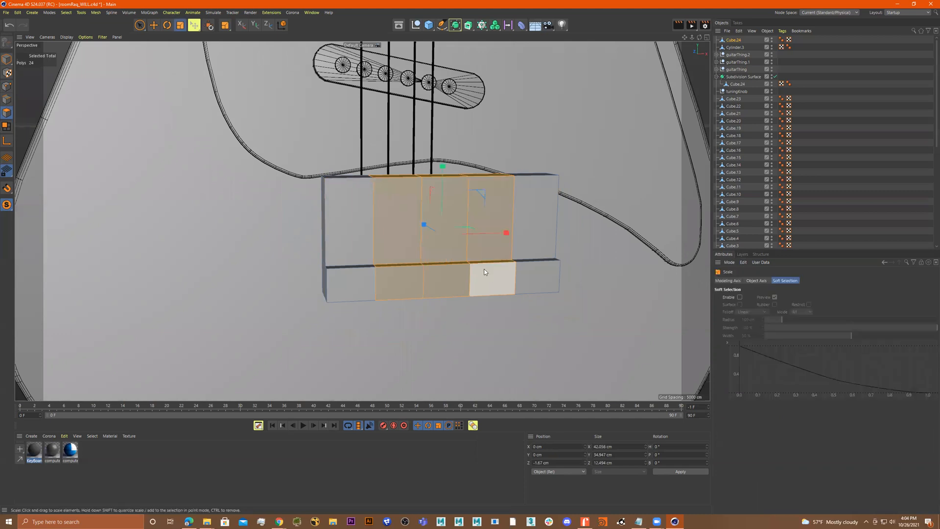
pyautogui.moveTo(442, 166); pyautogui.dragTo(442, 154)
# Loop-select the centre polygon column and scale it taller, to about 42 cm
pyautogui.click(447, 278)
pyautogui.press('u')
pyautogui.press('l')
pyautogui.click(449, 279)
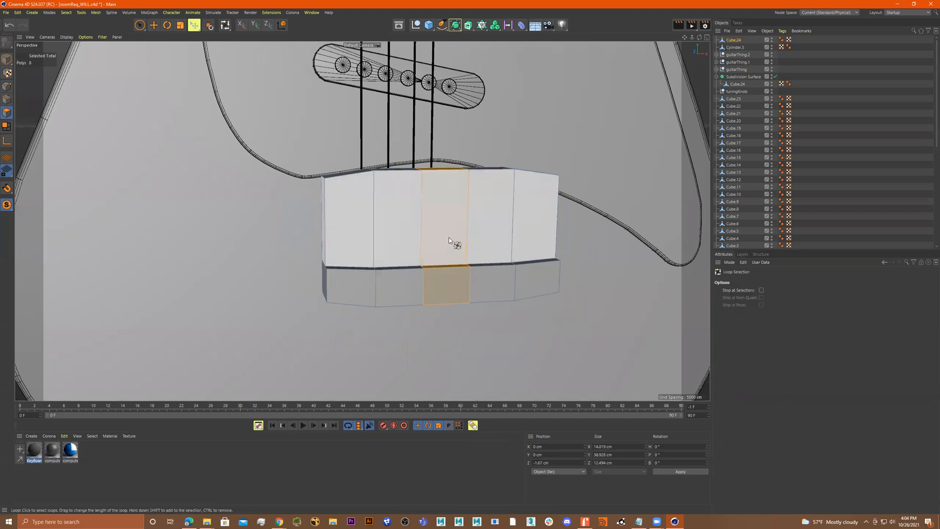
pyautogui.press('r')
pyautogui.press('t')
pyautogui.moveTo(444, 170); pyautogui.dragTo(511, 200)
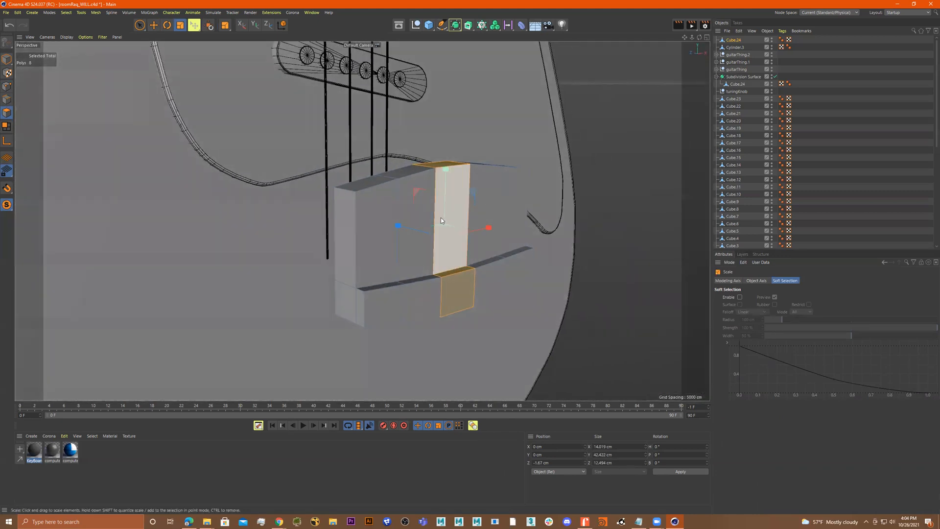
# Rectangle-select all edges of the bridge block and bevel them with about 1 cm offset and 2 subdivisions
pyautogui.click(118, 89)
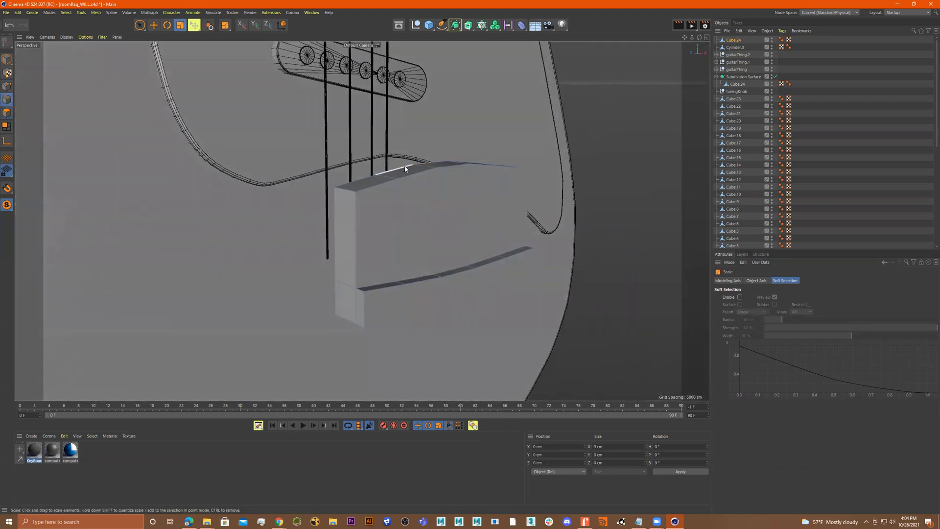
pyautogui.click(141, 26)
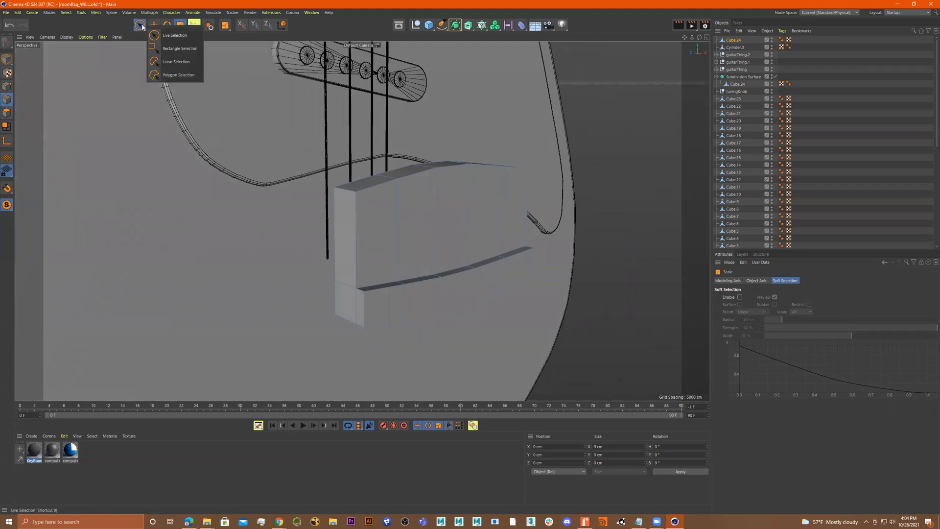
pyautogui.click(164, 48)
pyautogui.moveTo(595, 131); pyautogui.dragTo(241, 357)
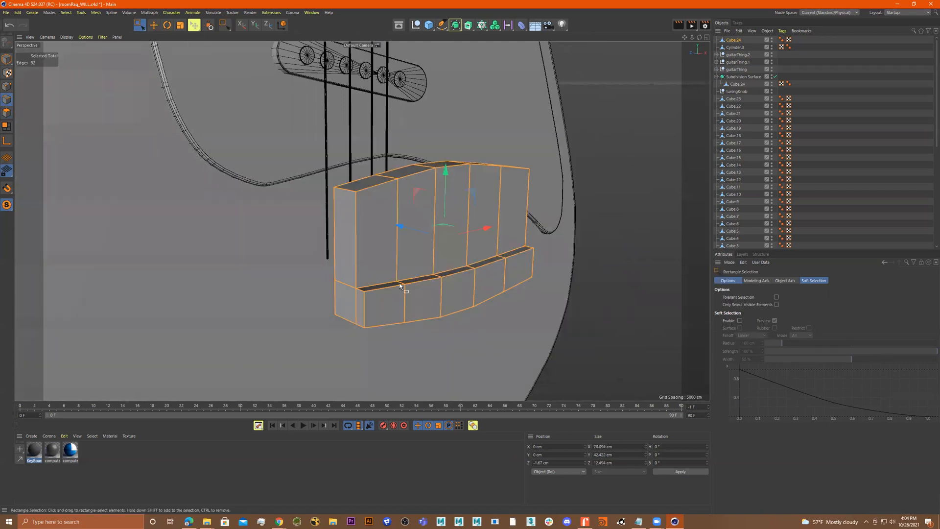
pyautogui.rightClick(440, 254)
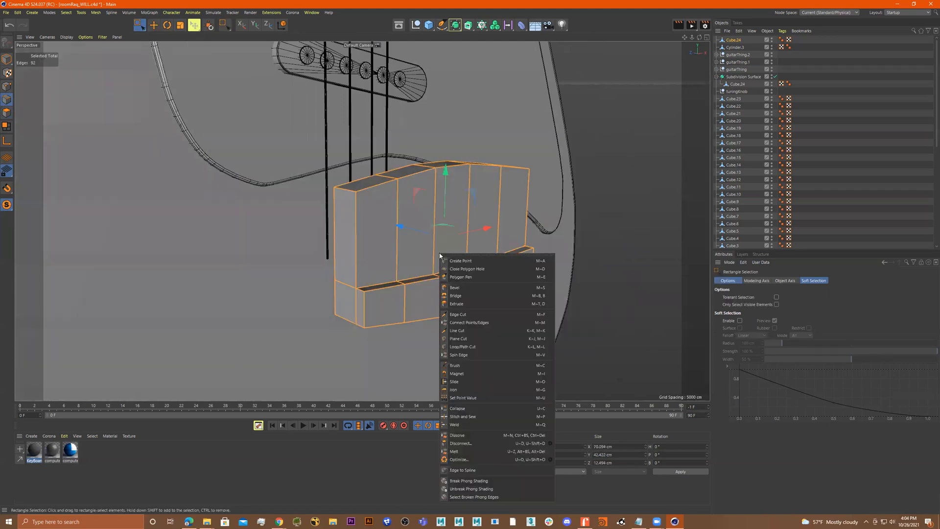
pyautogui.click(468, 288)
pyautogui.moveTo(470, 269); pyautogui.dragTo(512, 244)
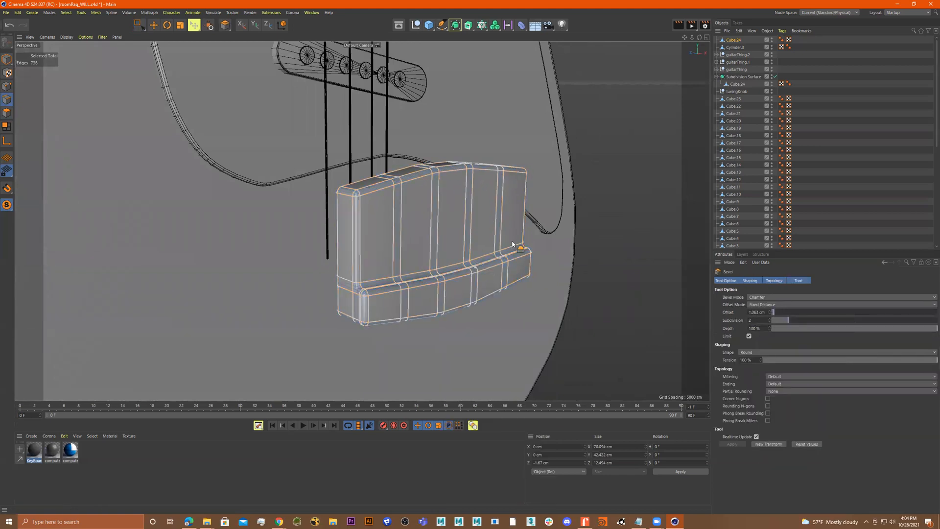
# From a side view, move the bridge block in depth so it sits on the guitar body
pyautogui.click(7, 61)
pyautogui.keyDown('alt'); pyautogui.moveTo(272, 174); pyautogui.dragTo(337, 170); pyautogui.keyUp('alt')
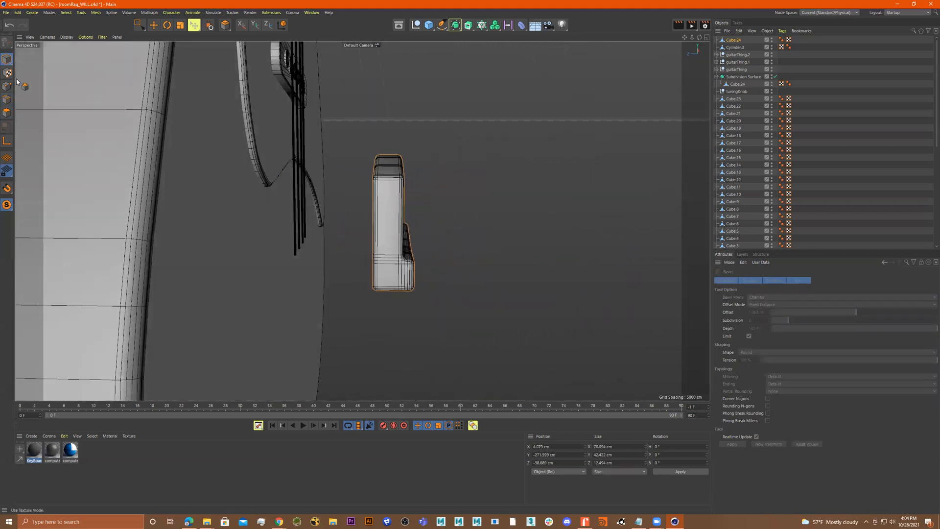
pyautogui.click(7, 112)
pyautogui.click(145, 30)
pyautogui.moveTo(323, 132); pyautogui.dragTo(391, 341)
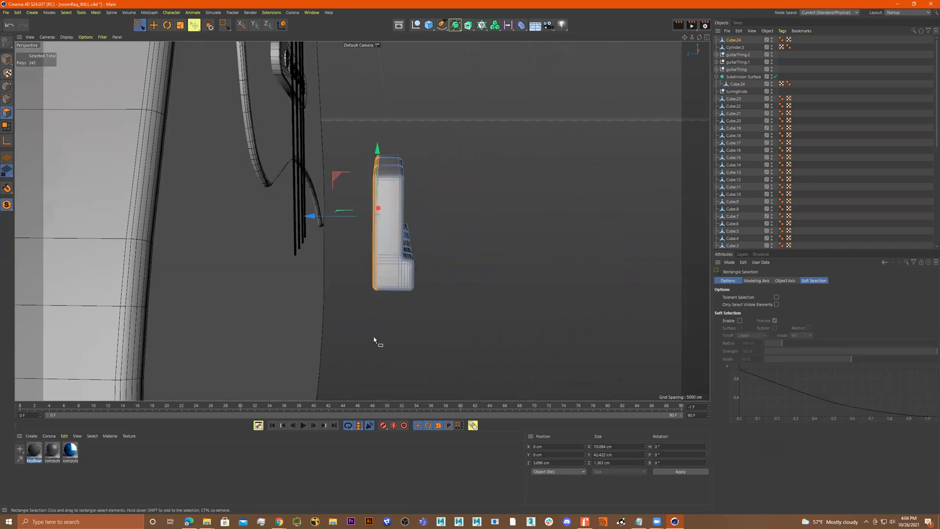
pyautogui.click(10, 63)
pyautogui.keyDown('alt'); pyautogui.moveTo(311, 176); pyautogui.dragTo(128, 186); pyautogui.keyUp('alt')
# Add a cylinder and set its orientation to +Z
pyautogui.scroll(-7, 178, 197)
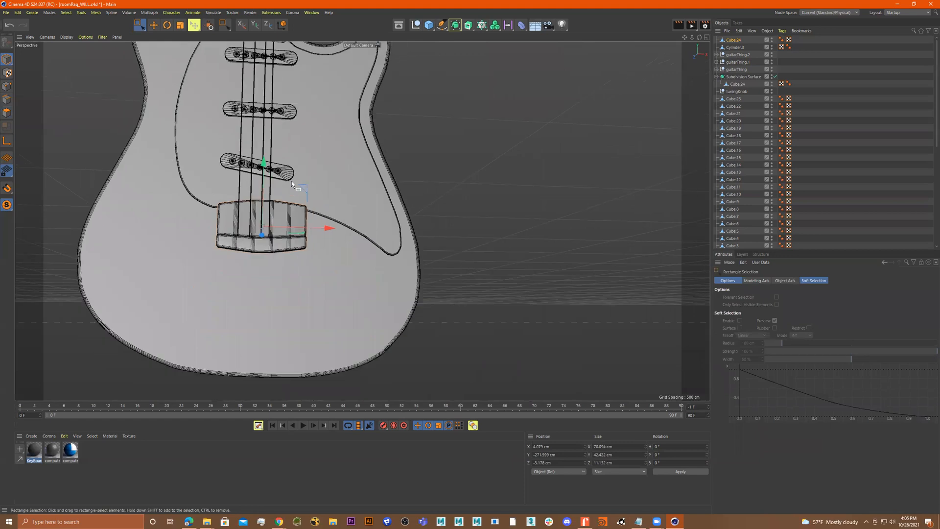
pyautogui.scroll(-6, 321, 290)
pyautogui.keyDown('alt'); pyautogui.moveTo(320, 287); pyautogui.dragTo(370, 255); pyautogui.keyUp('alt')
pyautogui.keyDown('alt'); pyautogui.moveTo(368, 147); pyautogui.dragTo(359, 256, button='middle'); pyautogui.keyUp('alt')
pyautogui.keyDown('alt'); pyautogui.moveTo(359, 256); pyautogui.dragTo(409, 239); pyautogui.keyUp('alt')
pyautogui.scroll(-2, 410, 238)
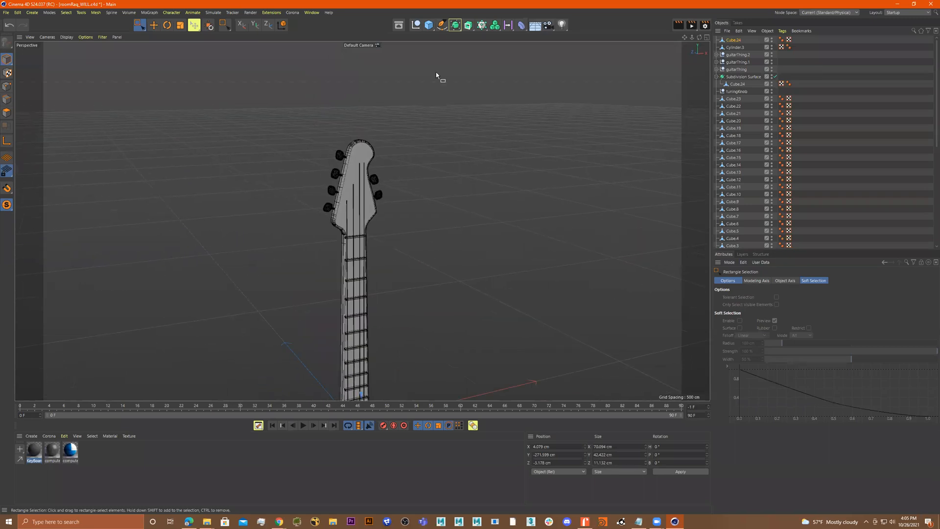
pyautogui.moveTo(433, 25); pyautogui.dragTo(463, 49)
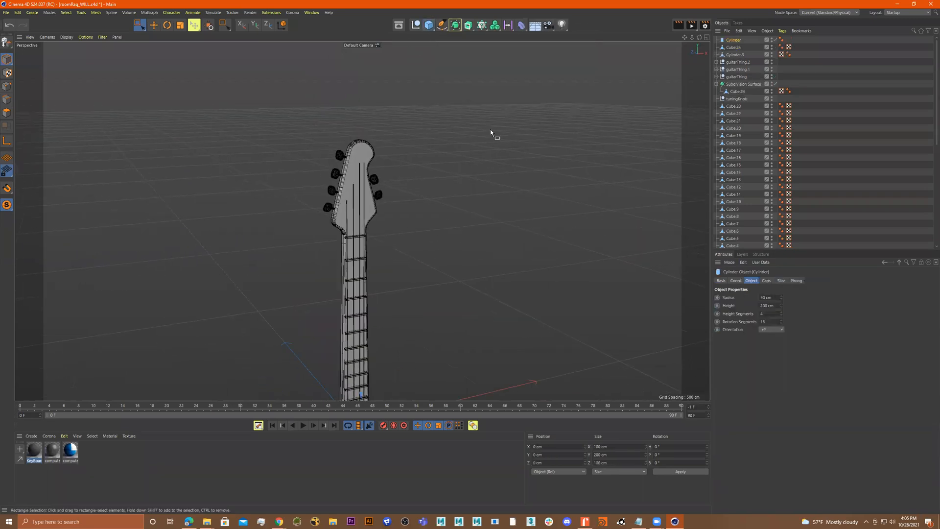
pyautogui.press('r')
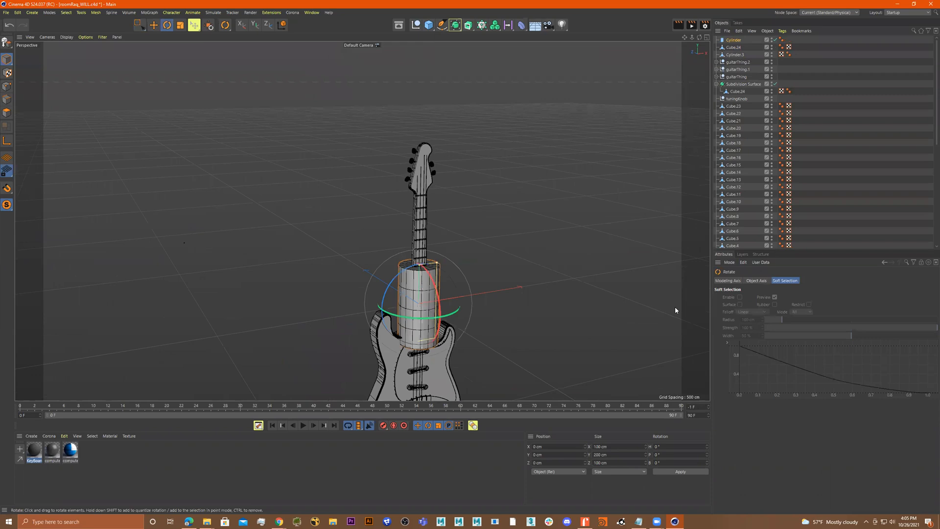
pyautogui.click(734, 41)
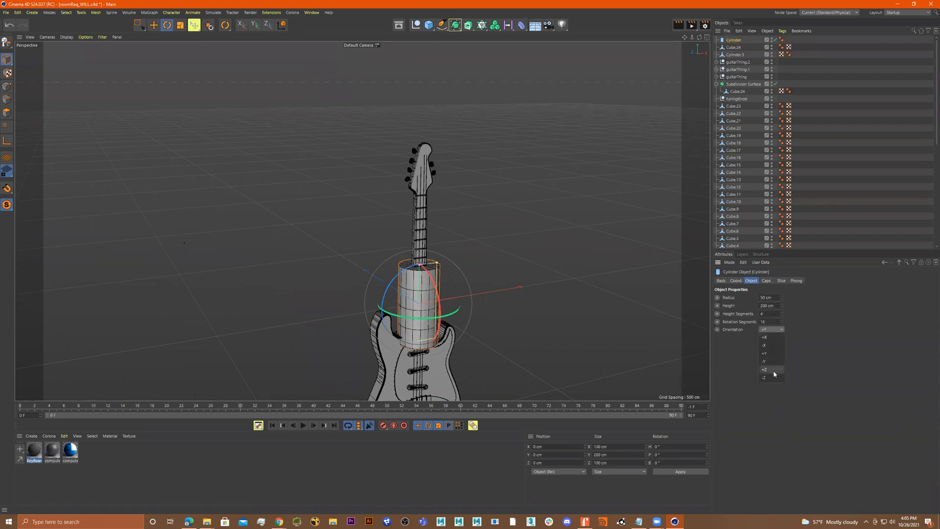
pyautogui.click(773, 370)
# Set the cylinder's height segments to 1
pyautogui.keyDown('alt'); pyautogui.moveTo(523, 313); pyautogui.dragTo(547, 318); pyautogui.keyUp('alt')
pyautogui.click(763, 281)
pyautogui.keyDown('alt'); pyautogui.moveTo(410, 277); pyautogui.dragTo(770, 322); pyautogui.keyUp('alt')
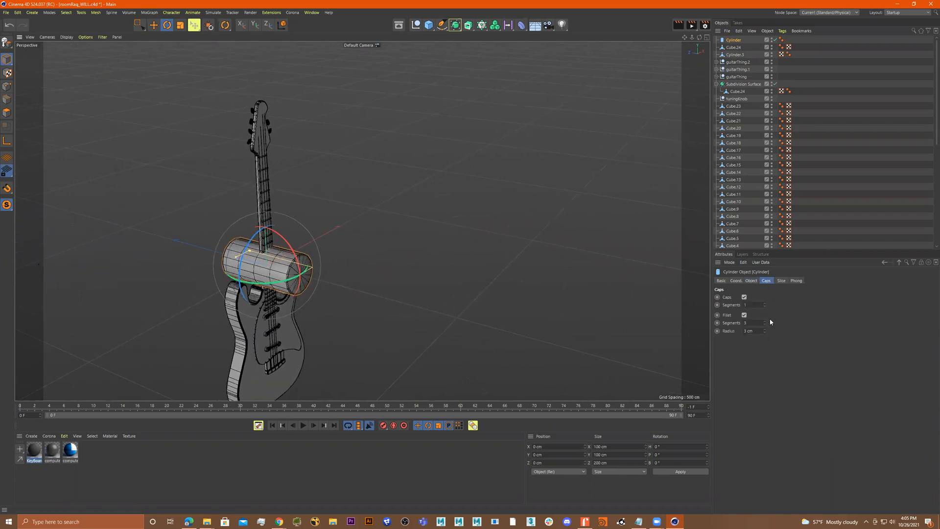
pyautogui.click(736, 281)
pyautogui.click(752, 281)
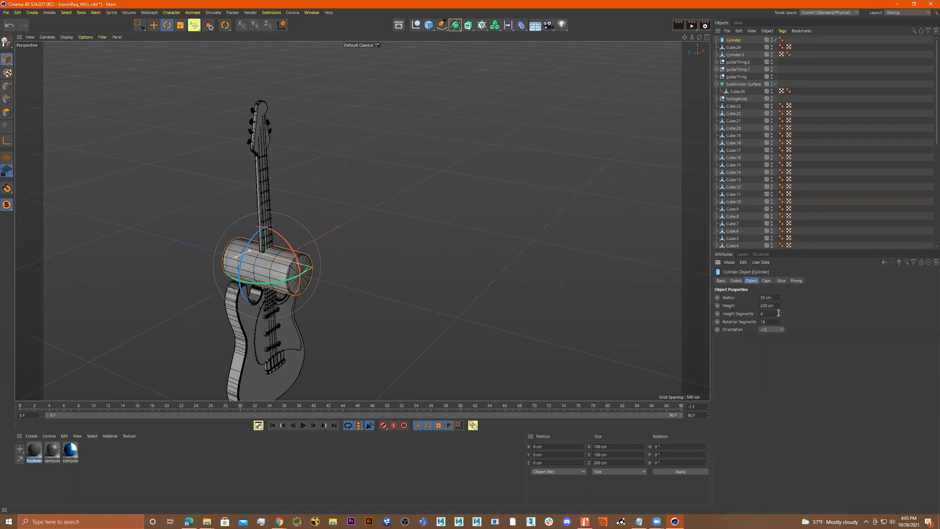
pyautogui.keyDown('alt'); pyautogui.moveTo(443, 251); pyautogui.dragTo(190, 250); pyautogui.keyUp('alt')
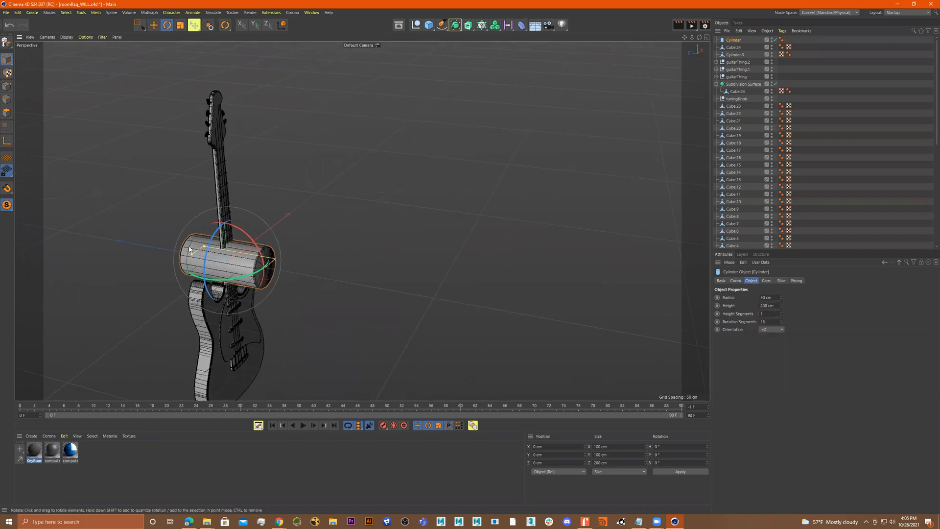
# Move the cylinder away from the guitar and shorten it to about 53 cm long
pyautogui.press('e')
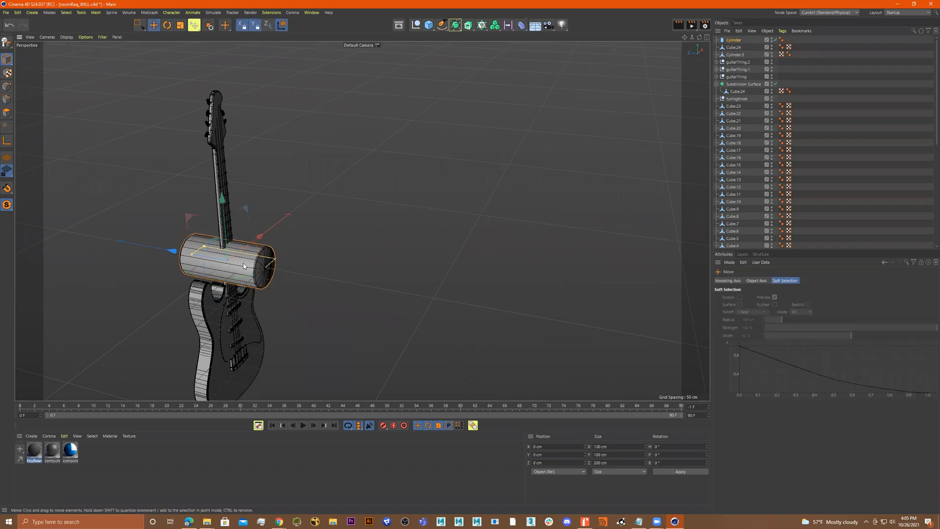
pyautogui.moveTo(167, 253); pyautogui.dragTo(240, 277)
pyautogui.keyDown('alt'); pyautogui.moveTo(240, 275); pyautogui.dragTo(337, 271, button='right'); pyautogui.keyUp('alt')
pyautogui.moveTo(287, 265); pyautogui.dragTo(382, 271)
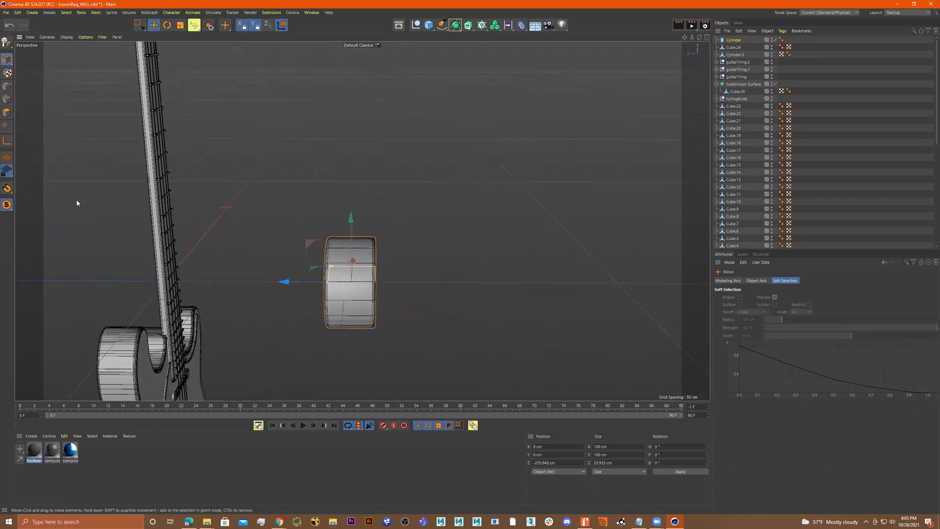
# Make the cylinder editable, duplicate it and scale the copy down to about 69 cm diameter
pyautogui.press('c')
pyautogui.click(7, 113)
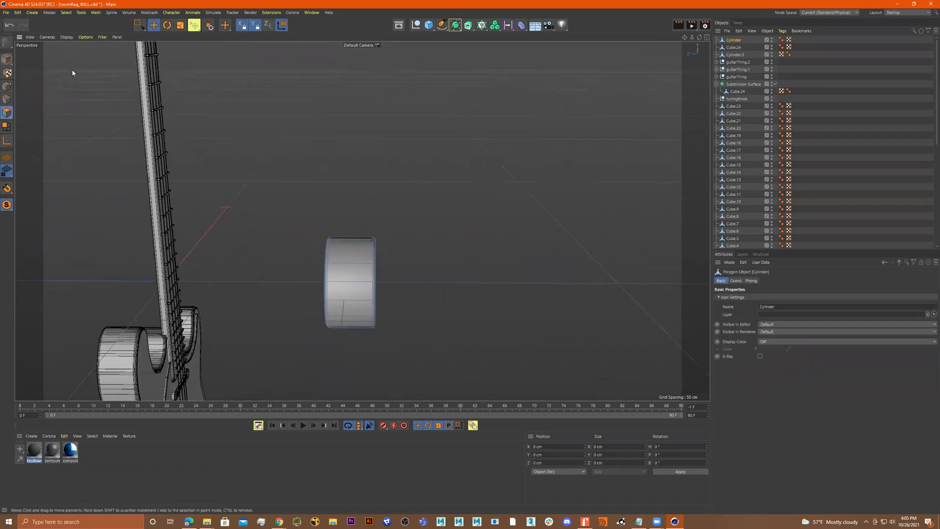
pyautogui.click(141, 26)
pyautogui.moveTo(275, 210); pyautogui.dragTo(357, 397)
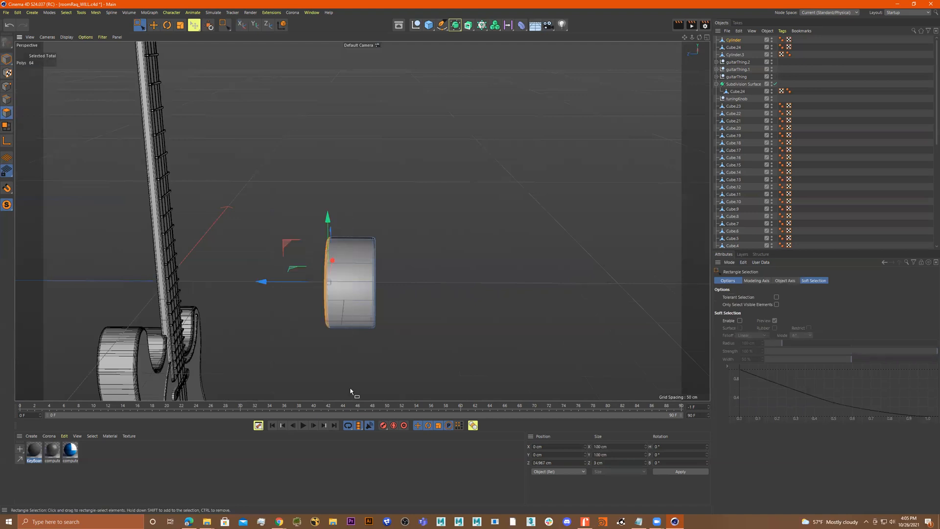
pyautogui.click(348, 385)
pyautogui.keyDown('alt'); pyautogui.moveTo(428, 283); pyautogui.dragTo(161, 134); pyautogui.keyUp('alt')
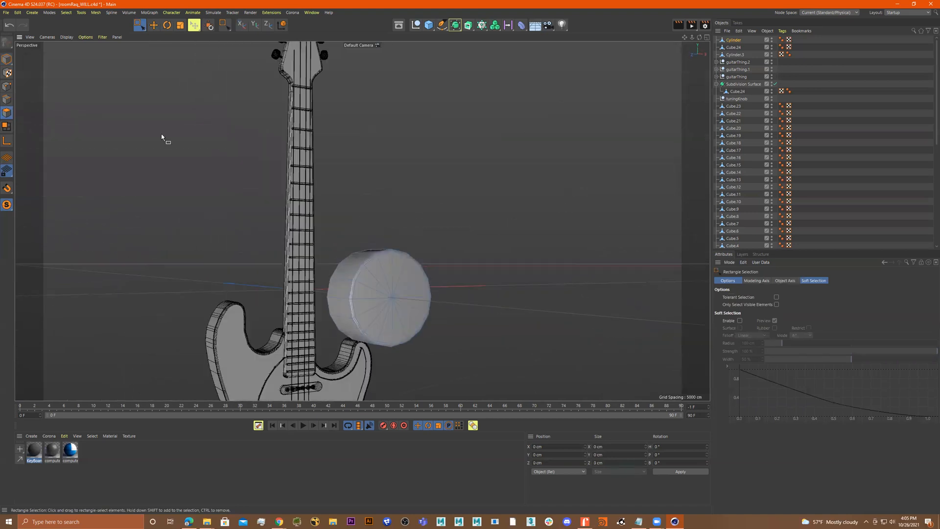
pyautogui.click(5, 59)
pyautogui.keyDown('alt'); pyautogui.moveTo(433, 311); pyautogui.dragTo(453, 321); pyautogui.keyUp('alt')
pyautogui.moveTo(350, 291); pyautogui.dragTo(425, 316)
pyautogui.press('r')
pyautogui.press('t')
pyautogui.moveTo(511, 293); pyautogui.dragTo(487, 312)
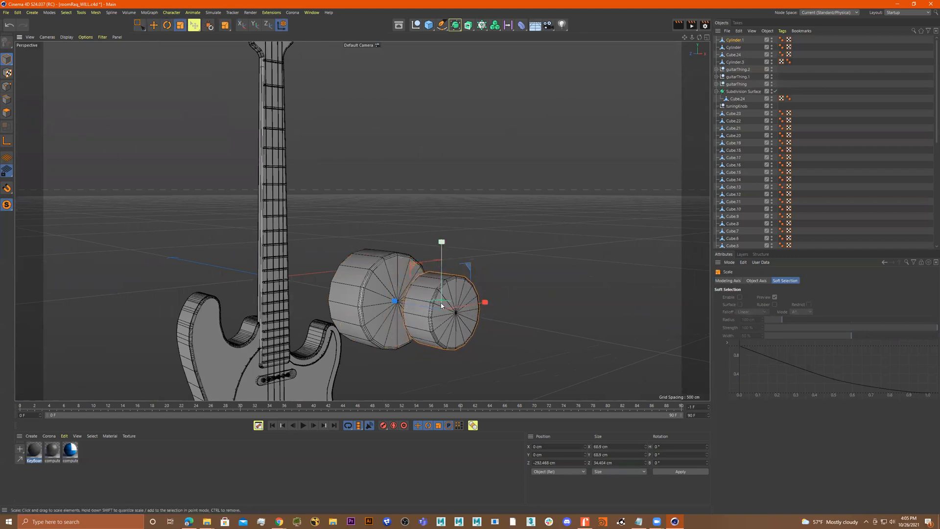
# Move the smaller copy against the larger cylinder and connect both into a single tuning peg object
pyautogui.press('e')
pyautogui.moveTo(405, 303); pyautogui.dragTo(391, 277)
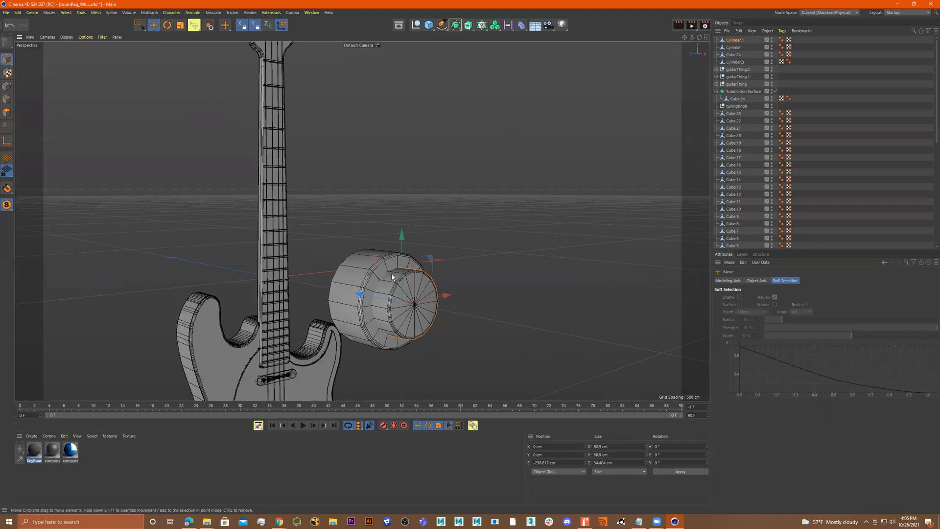
pyautogui.keyDown('shift'); pyautogui.click(376, 271); pyautogui.keyUp('shift')
pyautogui.rightClick(451, 262)
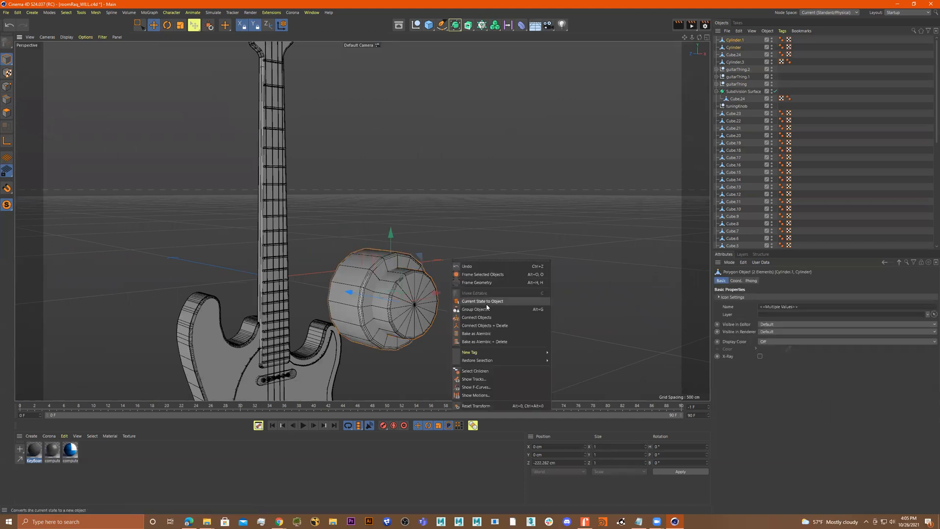
pyautogui.click(487, 326)
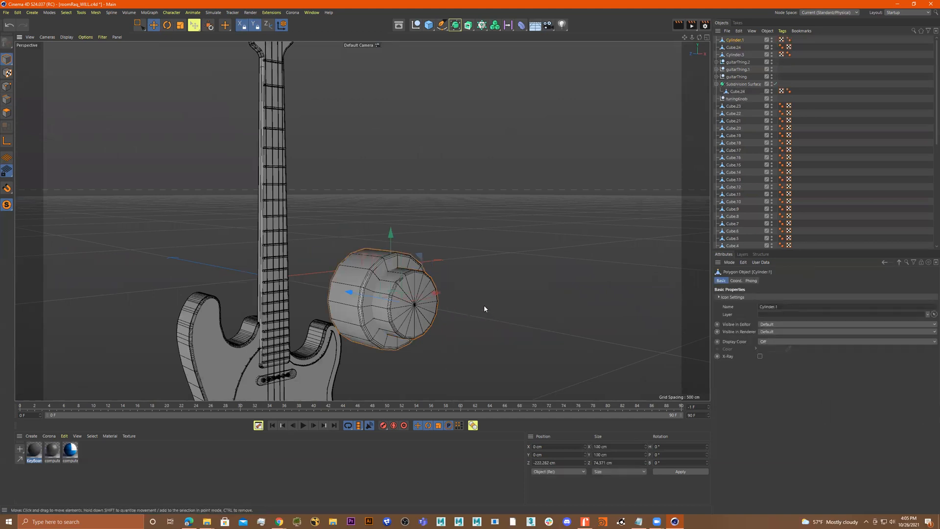
# In the front view, scale the tuning peg down to about 12.5 cm and place it on the headstock beside a key
pyautogui.middleClick(500, 312)
pyautogui.middleClick(537, 310)
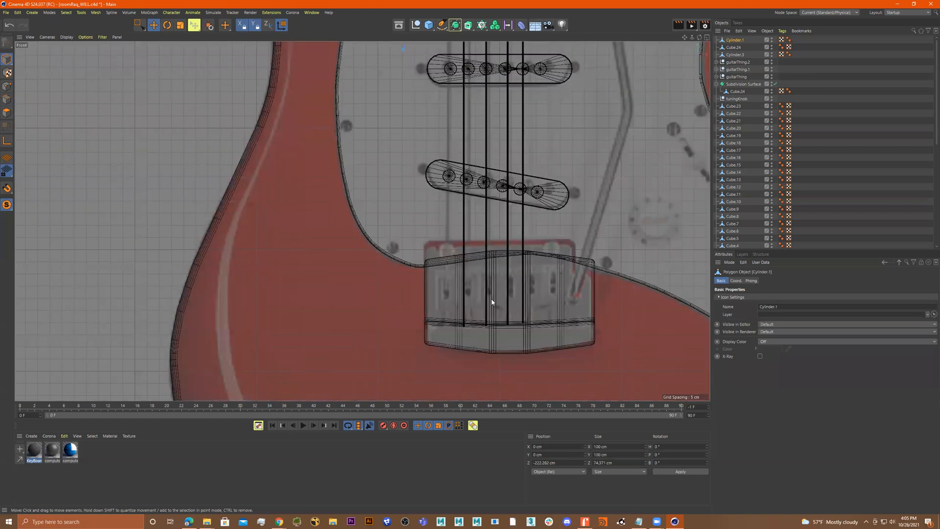
pyautogui.scroll(-6, 494, 294)
pyautogui.keyDown('alt'); pyautogui.moveTo(536, 194); pyautogui.dragTo(509, 280, button='middle'); pyautogui.keyUp('alt')
pyautogui.moveTo(502, 243); pyautogui.dragTo(477, 119)
pyautogui.scroll(10, 543, 125)
pyautogui.keyDown('alt'); pyautogui.moveTo(558, 232); pyautogui.dragTo(221, 10, button='middle'); pyautogui.keyUp('alt')
pyautogui.keyDown('alt'); pyautogui.moveTo(604, 312); pyautogui.dragTo(577, 192, button='middle'); pyautogui.keyUp('alt')
pyautogui.press('t')
pyautogui.moveTo(594, 205); pyautogui.dragTo(381, 265)
pyautogui.press('e')
pyautogui.moveTo(504, 265); pyautogui.dragTo(439, 241)
pyautogui.moveTo(378, 203); pyautogui.dragTo(368, 184)
pyautogui.press('t')
pyautogui.moveTo(468, 216); pyautogui.dragTo(412, 236)
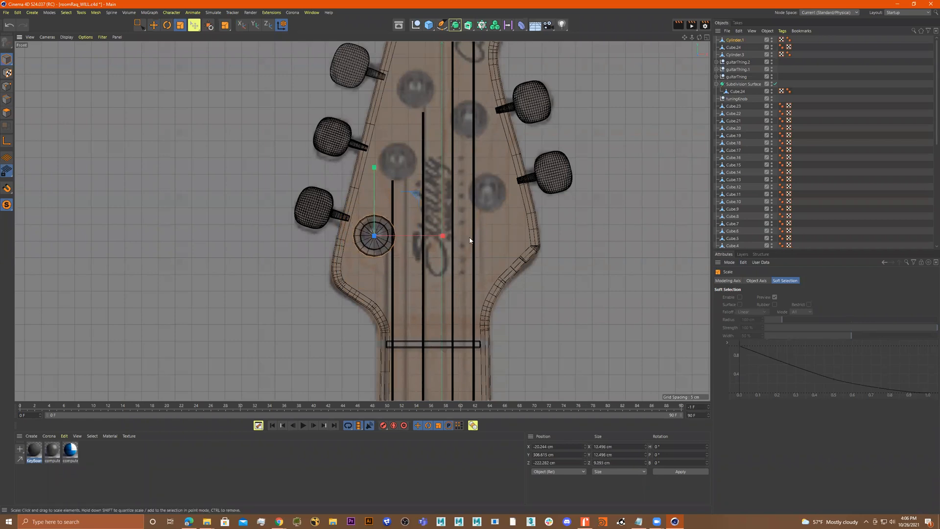
pyautogui.keyDown('alt'); pyautogui.moveTo(428, 222); pyautogui.dragTo(471, 255, button='middle'); pyautogui.keyUp('alt')
# Duplicate the tuning peg so six copies sit on the headstock, one beside each tuning key
pyautogui.press('e')
pyautogui.keyDown('ctrl'); pyautogui.moveTo(414, 210); pyautogui.dragTo(408, 137); pyautogui.keyUp('ctrl')
pyautogui.moveTo(488, 198); pyautogui.dragTo(510, 200)
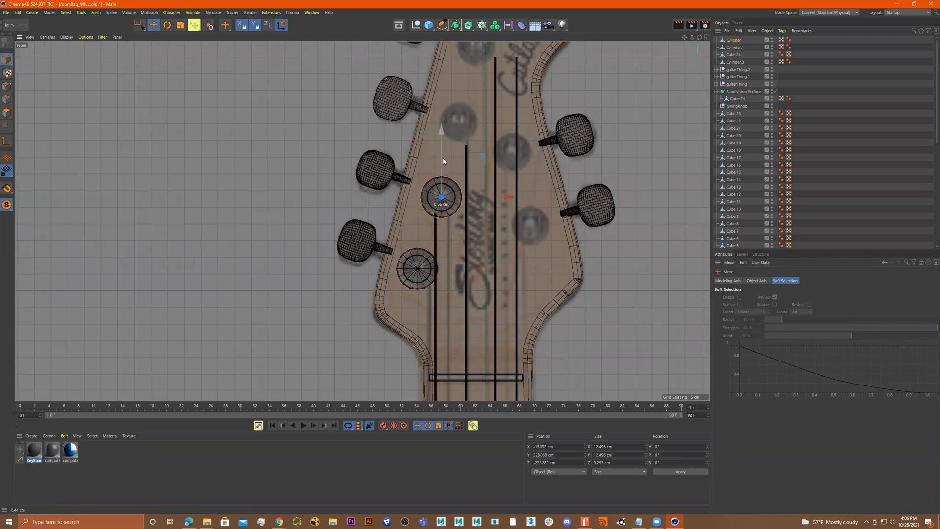
pyautogui.keyDown('alt'); pyautogui.moveTo(442, 157); pyautogui.dragTo(440, 200, button='middle'); pyautogui.keyUp('alt')
pyautogui.keyDown('ctrl'); pyautogui.moveTo(436, 183); pyautogui.dragTo(436, 109); pyautogui.keyUp('ctrl')
pyautogui.moveTo(496, 171); pyautogui.dragTo(519, 170)
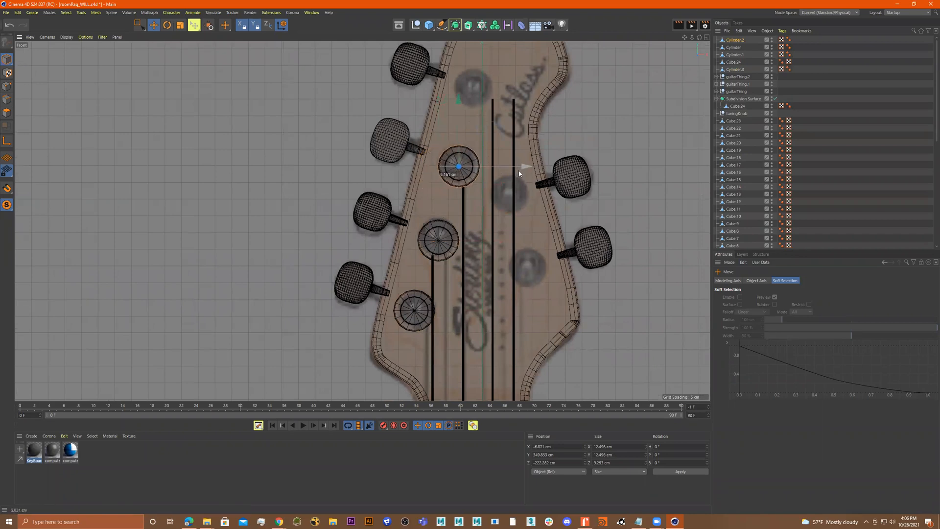
pyautogui.moveTo(461, 127); pyautogui.dragTo(461, 129)
pyautogui.keyDown('alt'); pyautogui.moveTo(455, 132); pyautogui.dragTo(455, 169, button='middle'); pyautogui.keyUp('alt')
pyautogui.keyDown('ctrl'); pyautogui.moveTo(455, 170); pyautogui.dragTo(455, 88); pyautogui.keyUp('ctrl')
pyautogui.moveTo(507, 126); pyautogui.dragTo(524, 126)
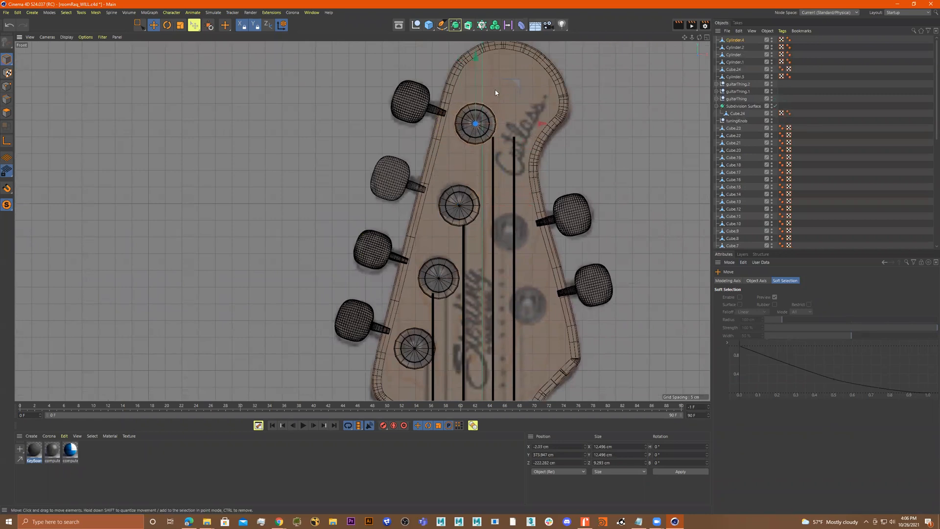
pyautogui.keyDown('ctrl'); pyautogui.moveTo(497, 90); pyautogui.dragTo(572, 261); pyautogui.keyUp('ctrl')
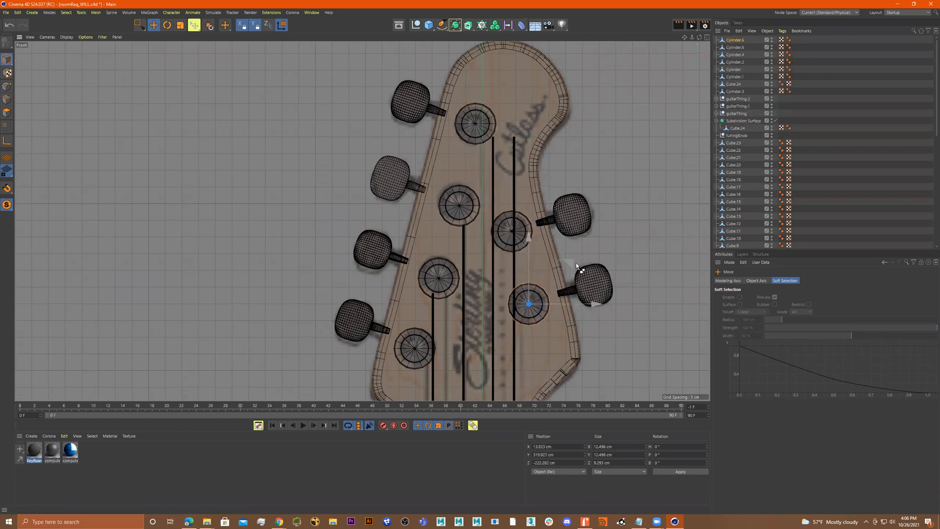
# Select all six pegs and move them in depth onto the headstock surface
pyautogui.middleClick(646, 290)
pyautogui.middleClick(218, 142)
pyautogui.keyDown('alt'); pyautogui.moveTo(367, 172); pyautogui.dragTo(342, 176); pyautogui.keyUp('alt')
pyautogui.keyDown('alt'); pyautogui.moveTo(342, 176); pyautogui.dragTo(357, 234, button='right'); pyautogui.keyUp('alt')
pyautogui.keyDown('alt'); pyautogui.moveTo(357, 234); pyautogui.dragTo(385, 268, button='middle'); pyautogui.keyUp('alt')
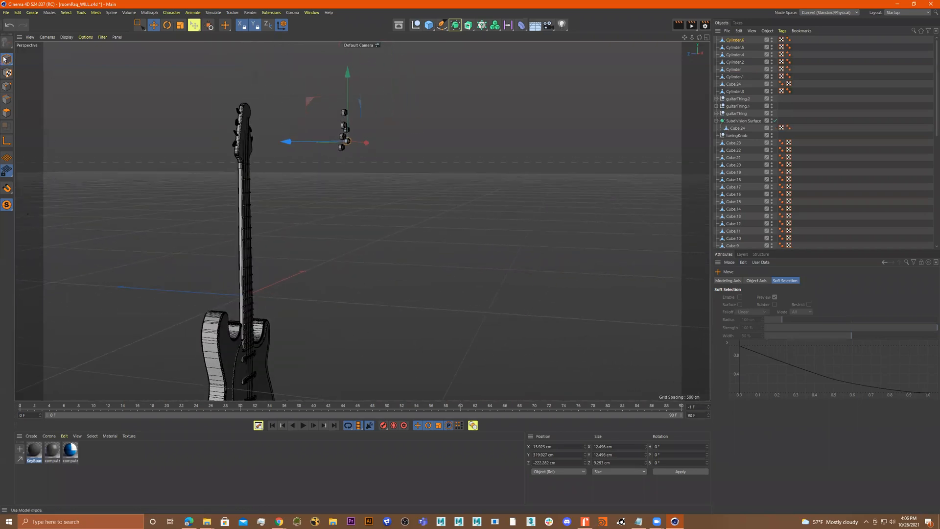
pyautogui.click(139, 25)
pyautogui.moveTo(410, 74); pyautogui.dragTo(360, 158)
pyautogui.moveTo(297, 133); pyautogui.dragTo(201, 132)
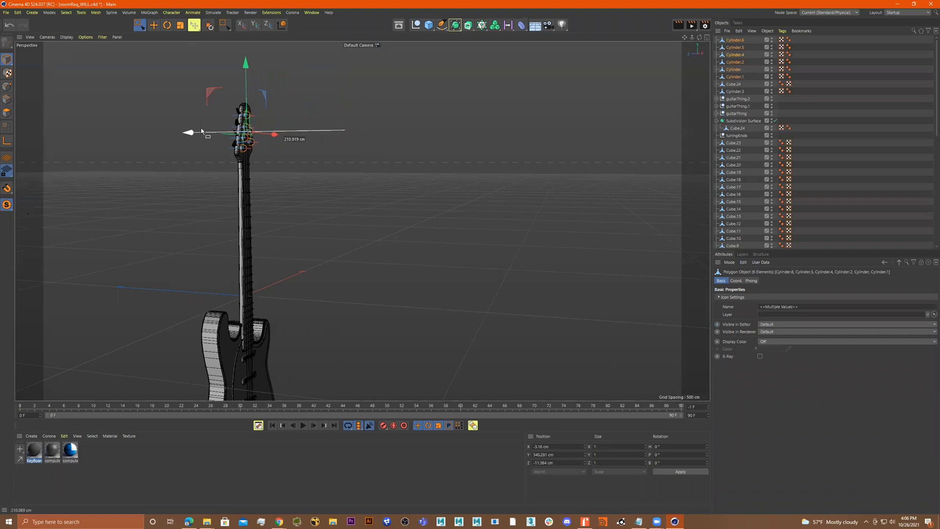
pyautogui.press('s')
pyautogui.keyDown('alt'); pyautogui.moveTo(315, 164); pyautogui.dragTo(228, 208); pyautogui.keyUp('alt')
pyautogui.moveTo(346, 208)
pyautogui.mouseDown()
pyautogui.moveTo(328, 189)
pyautogui.moveTo(336, 196)
pyautogui.mouseUp()
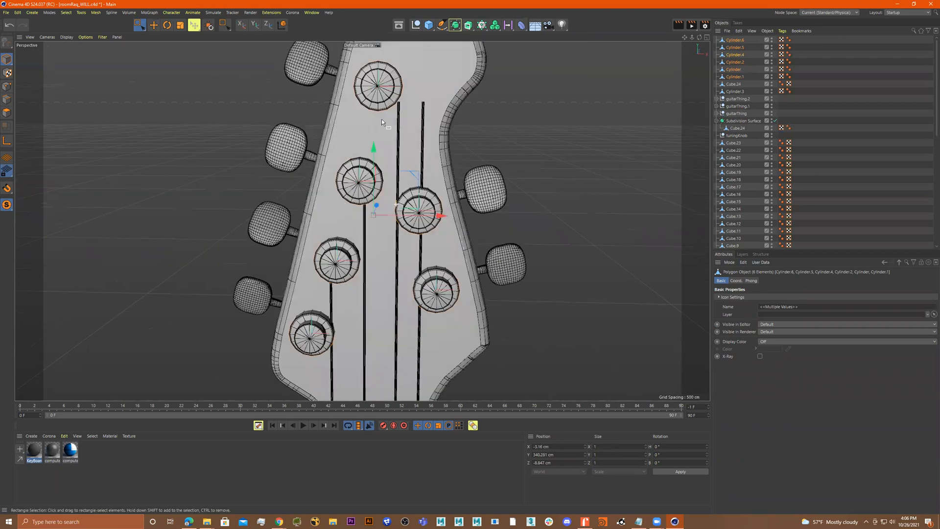
pyautogui.click(385, 86)
# Select all guitar parts, group them into a null and rename the group guitar_group
pyautogui.scroll(-3, 449, 147)
pyautogui.keyDown('alt'); pyautogui.moveTo(449, 147); pyautogui.dragTo(521, 223); pyautogui.keyUp('alt')
pyautogui.scroll(-5, 407, 169)
pyautogui.scroll(-5, 521, 223)
pyautogui.scroll(-5, 521, 222)
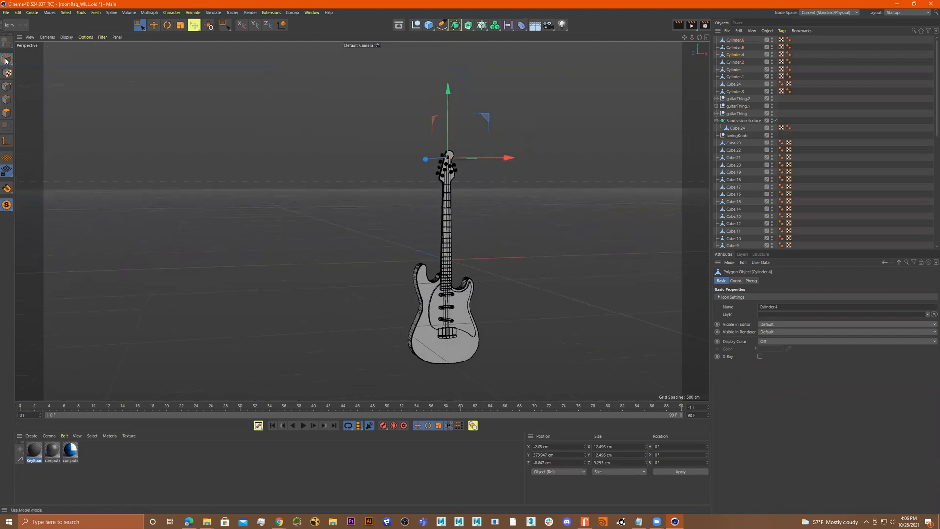
pyautogui.scroll(-2, 346, 125)
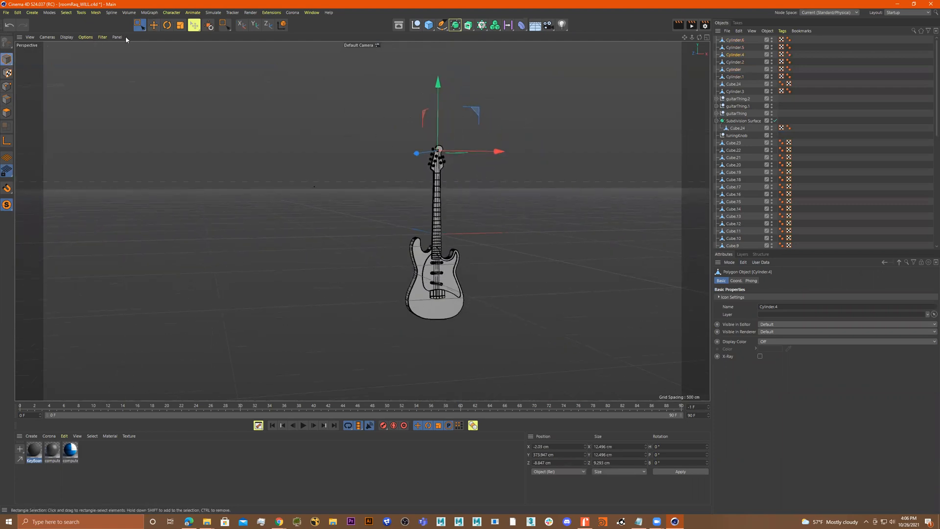
pyautogui.moveTo(279, 62); pyautogui.dragTo(540, 353)
pyautogui.keyDown('alt'); pyautogui.moveTo(536, 295); pyautogui.dragTo(530, 278); pyautogui.keyUp('alt')
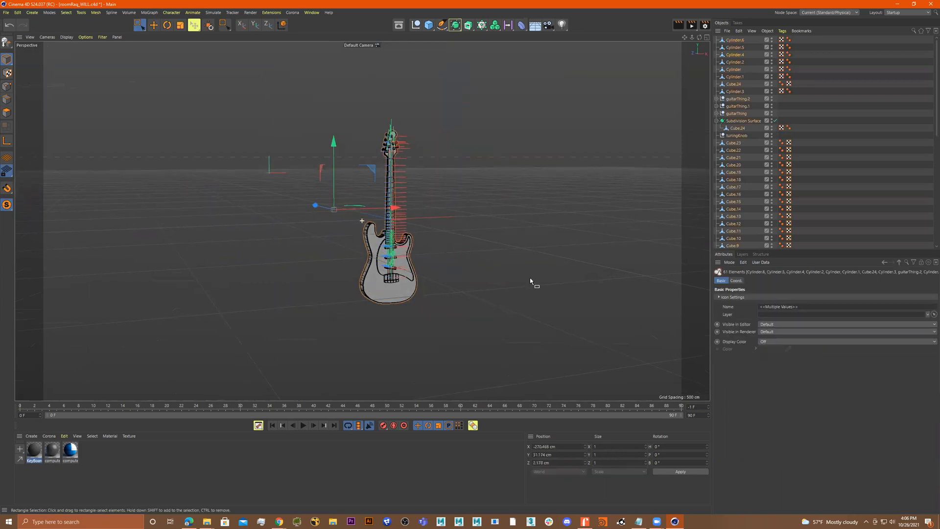
pyautogui.hotkey('alt', 'g')
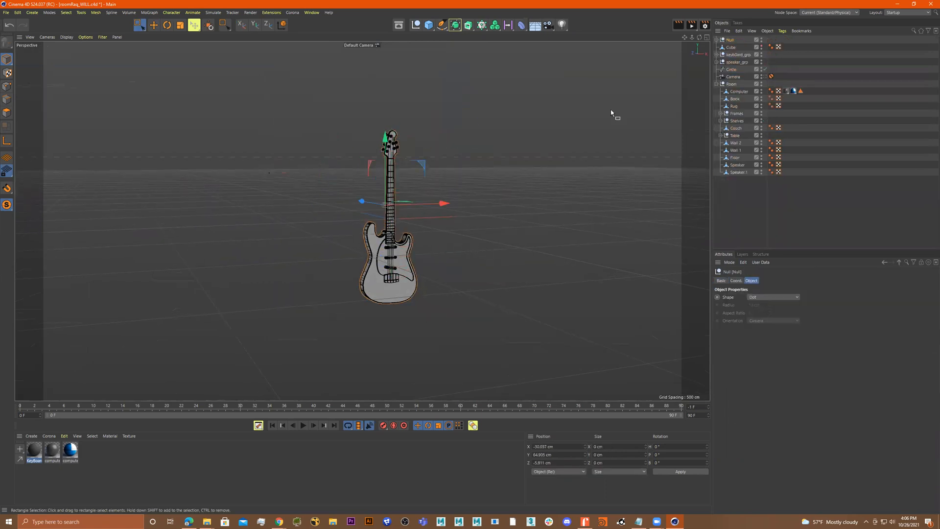
pyautogui.doubleClick(730, 41)
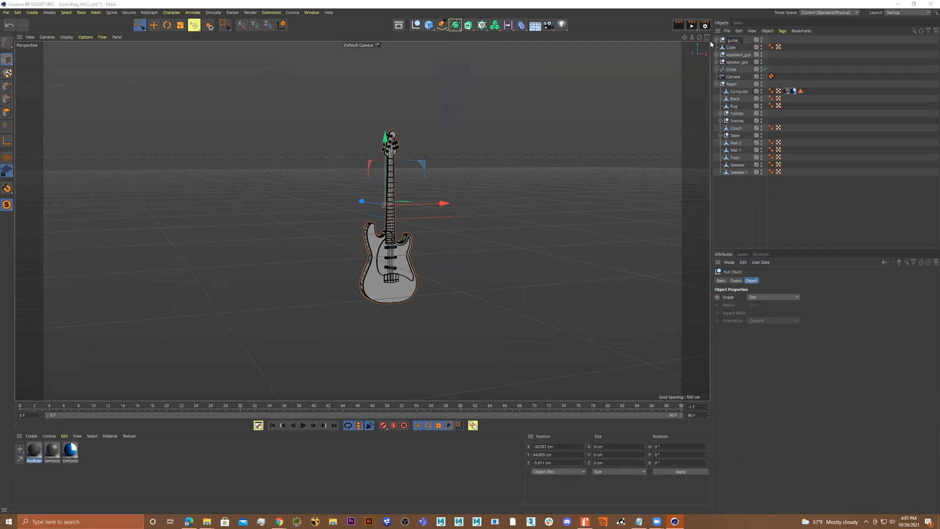
pyautogui.write('p')
pyautogui.press('Return')
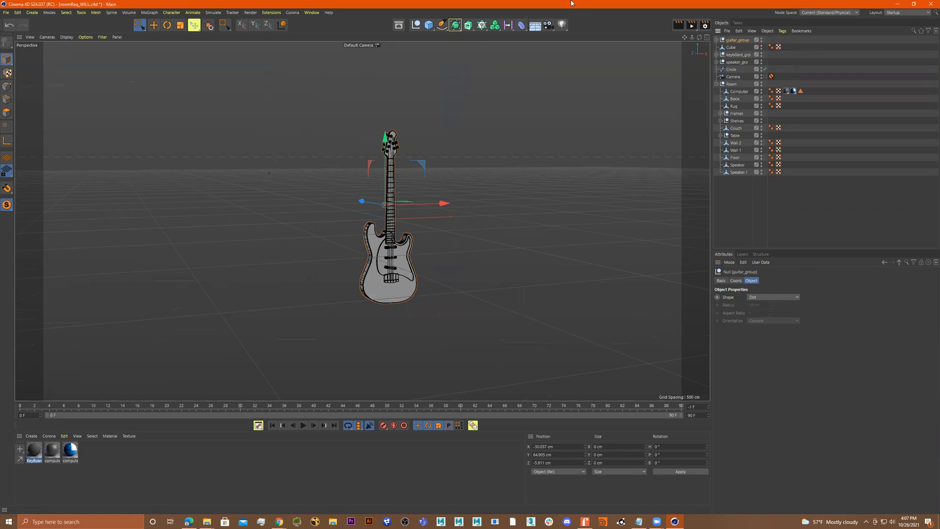
# Scale the guitar group down to fit inside the room scene
pyautogui.scroll(2, 401, 249)
pyautogui.keyDown('alt'); pyautogui.moveTo(419, 240); pyautogui.dragTo(478, 236, button='right'); pyautogui.keyUp('alt')
pyautogui.keyDown('alt'); pyautogui.moveTo(477, 236); pyautogui.dragTo(481, 246); pyautogui.keyUp('alt')
pyautogui.keyDown('alt'); pyautogui.moveTo(422, 238); pyautogui.dragTo(487, 237, button='right'); pyautogui.keyUp('alt')
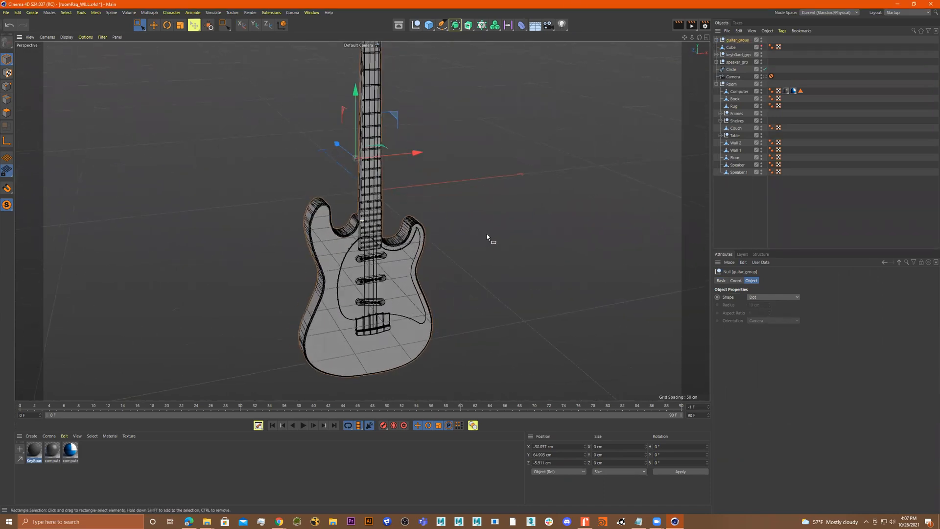
pyautogui.keyDown('alt'); pyautogui.moveTo(486, 237); pyautogui.dragTo(493, 240); pyautogui.keyUp('alt')
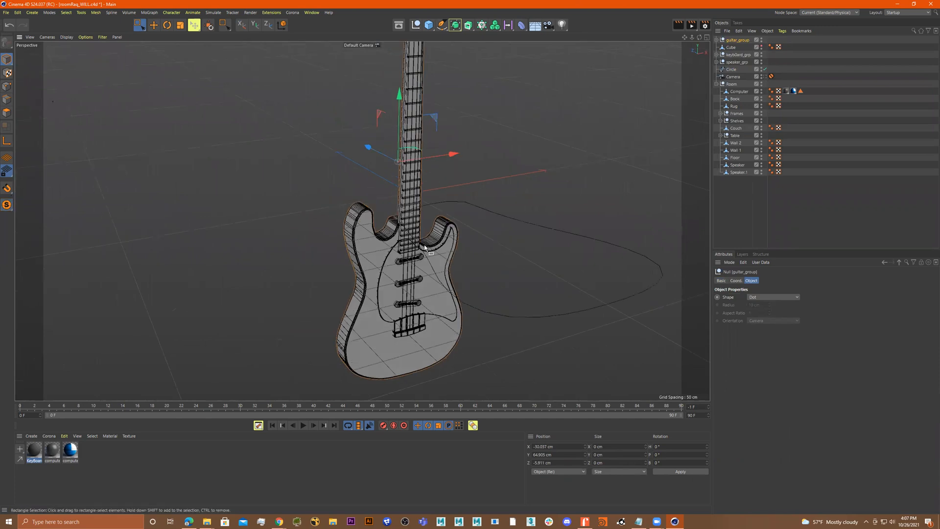
pyautogui.scroll(-3, 382, 240)
pyautogui.keyDown('alt'); pyautogui.moveTo(455, 235); pyautogui.dragTo(203, 221, button='right'); pyautogui.keyUp('alt')
pyautogui.keyDown('alt'); pyautogui.moveTo(414, 226); pyautogui.dragTo(273, 223, button='right'); pyautogui.keyUp('alt')
pyautogui.keyDown('alt'); pyautogui.moveTo(402, 230); pyautogui.dragTo(327, 228); pyautogui.keyUp('alt')
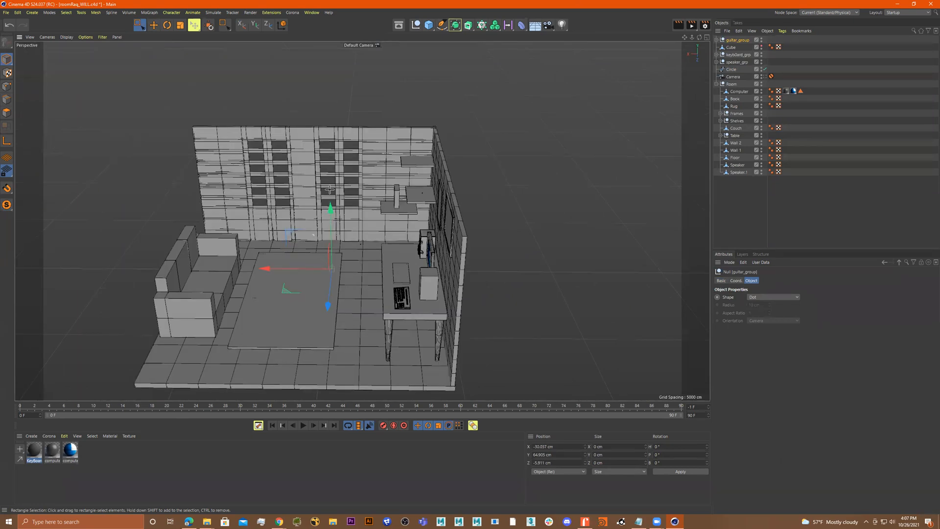
pyautogui.moveTo(318, 133); pyautogui.dragTo(369, 192)
pyautogui.press('t')
pyautogui.moveTo(376, 230); pyautogui.dragTo(528, 220)
pyautogui.moveTo(396, 213); pyautogui.dragTo(491, 236)
pyautogui.keyDown('alt'); pyautogui.moveTo(490, 235); pyautogui.dragTo(450, 204); pyautogui.keyUp('alt')
pyautogui.keyDown('alt'); pyautogui.moveTo(428, 235); pyautogui.dragTo(508, 208, button='right'); pyautogui.keyUp('alt')
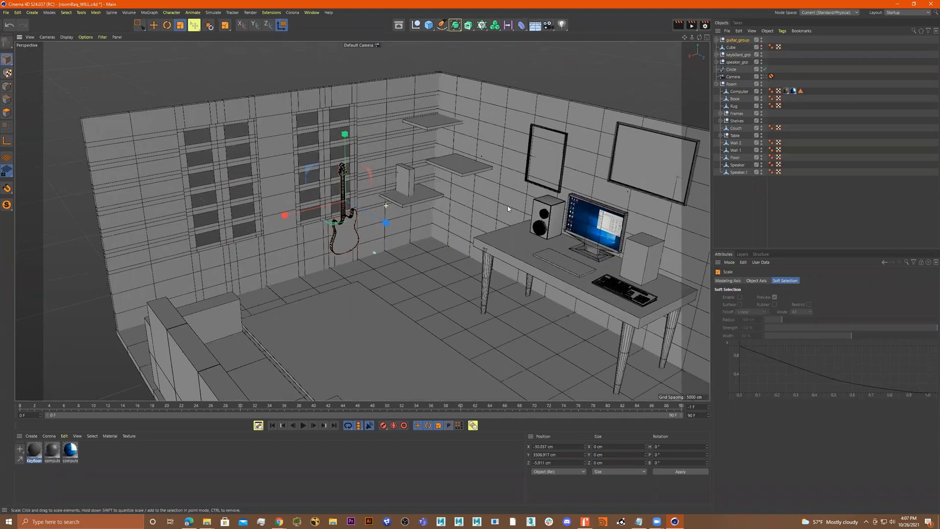
# Rotate the guitar group to about 138° heading, -18° pitch and 6° bank so it leans
pyautogui.keyDown('alt'); pyautogui.moveTo(367, 215); pyautogui.dragTo(426, 209, button='right'); pyautogui.keyUp('alt')
pyautogui.press('e')
pyautogui.press('r')
pyautogui.moveTo(324, 213); pyautogui.dragTo(404, 206)
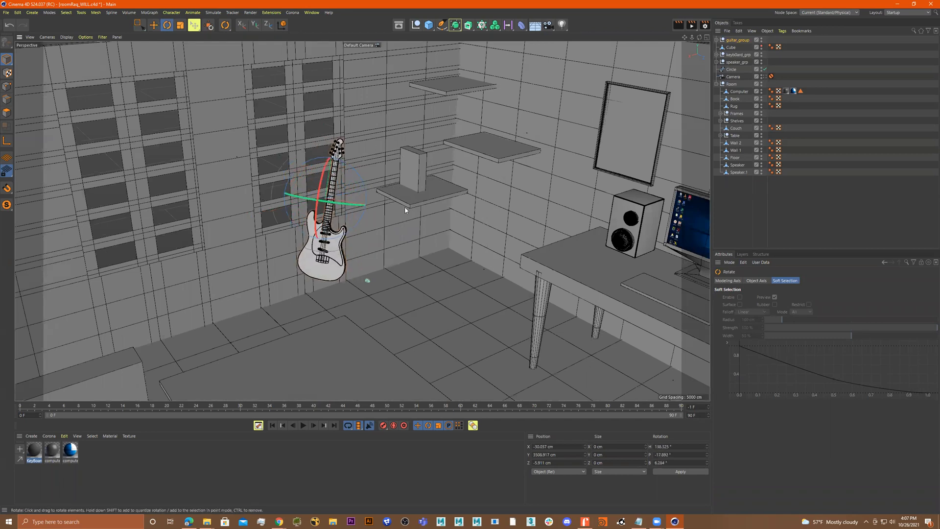
pyautogui.keyDown('alt'); pyautogui.moveTo(404, 206); pyautogui.dragTo(317, 163, button='right'); pyautogui.keyUp('alt')
pyautogui.keyDown('alt'); pyautogui.moveTo(390, 197); pyautogui.dragTo(319, 154, button='middle'); pyautogui.keyUp('alt')
pyautogui.keyDown('alt'); pyautogui.moveTo(318, 153); pyautogui.dragTo(275, 145); pyautogui.keyUp('alt')
# Move the guitar group next to the desk
pyautogui.press('t')
pyautogui.press('e')
pyautogui.moveTo(326, 119); pyautogui.dragTo(421, 204)
pyautogui.moveTo(382, 142); pyautogui.dragTo(339, 151)
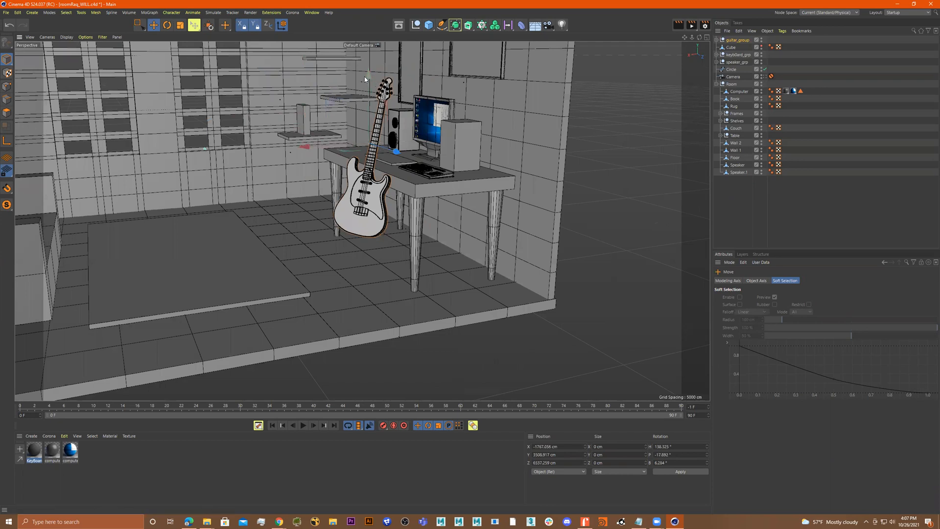
# Position the guitar on the floor so it leans against the desk edge beside the leg
pyautogui.moveTo(368, 75); pyautogui.dragTo(254, 188)
pyautogui.keyDown('alt'); pyautogui.moveTo(331, 153); pyautogui.dragTo(403, 178); pyautogui.keyUp('alt')
pyautogui.keyDown('alt'); pyautogui.moveTo(338, 181); pyautogui.dragTo(485, 180, button='right'); pyautogui.keyUp('alt')
pyautogui.keyDown('alt'); pyautogui.moveTo(416, 186); pyautogui.dragTo(429, 188, button='middle'); pyautogui.keyUp('alt')
pyautogui.keyDown('alt'); pyautogui.moveTo(439, 186); pyautogui.dragTo(325, 186, button='right'); pyautogui.keyUp('alt')
pyautogui.keyDown('alt'); pyautogui.moveTo(378, 201); pyautogui.dragTo(520, 255, button='middle'); pyautogui.keyUp('alt')
pyautogui.keyDown('alt'); pyautogui.moveTo(471, 238); pyautogui.dragTo(477, 214); pyautogui.keyUp('alt')
pyautogui.keyDown('alt'); pyautogui.moveTo(477, 215); pyautogui.dragTo(450, 209, button='middle'); pyautogui.keyUp('alt')
pyautogui.keyDown('alt'); pyautogui.moveTo(448, 208); pyautogui.dragTo(562, 210, button='right'); pyautogui.keyUp('alt')
pyautogui.keyDown('alt'); pyautogui.moveTo(457, 177); pyautogui.dragTo(379, 149, button='middle'); pyautogui.keyUp('alt')
pyautogui.click(638, 217)
pyautogui.keyDown('alt'); pyautogui.moveTo(517, 205); pyautogui.dragTo(575, 207, button='right'); pyautogui.keyUp('alt')
pyautogui.keyDown('alt'); pyautogui.moveTo(551, 214); pyautogui.dragTo(605, 221); pyautogui.keyUp('alt')
pyautogui.keyDown('alt'); pyautogui.moveTo(514, 221); pyautogui.dragTo(532, 219, button='right'); pyautogui.keyUp('alt')
pyautogui.moveTo(502, 216)
pyautogui.keyDown('alt'); pyautogui.mouseDown()
pyautogui.moveTo(422, 219)
pyautogui.moveTo(404, 198)
pyautogui.moveTo(452, 210)
pyautogui.mouseUp(); pyautogui.keyUp('alt')
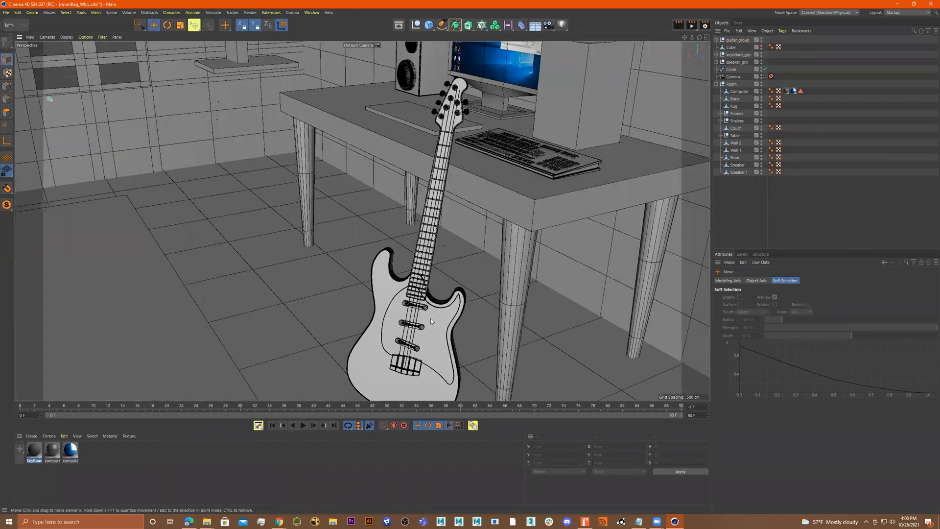
# Inspect the guitar leaning against the desk from several angles and distances
pyautogui.keyDown('alt'); pyautogui.moveTo(494, 306); pyautogui.dragTo(398, 288, button='right'); pyautogui.keyUp('alt')
pyautogui.keyDown('alt'); pyautogui.moveTo(398, 287); pyautogui.dragTo(422, 275); pyautogui.keyUp('alt')
pyautogui.keyDown('alt'); pyautogui.moveTo(422, 275); pyautogui.dragTo(415, 269, button='right'); pyautogui.keyUp('alt')
pyautogui.keyDown('alt'); pyautogui.moveTo(415, 268); pyautogui.dragTo(409, 257); pyautogui.keyUp('alt')
pyautogui.moveTo(409, 257)
pyautogui.keyDown('alt'); pyautogui.mouseDown(button='right')
pyautogui.moveTo(485, 265)
pyautogui.moveTo(508, 222)
pyautogui.mouseUp(button='right'); pyautogui.keyUp('alt')
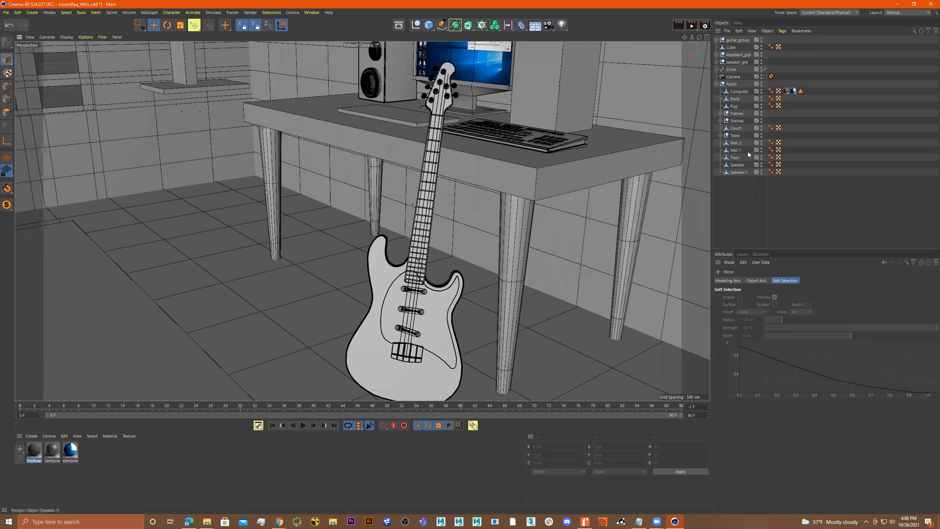
pyautogui.keyDown('alt'); pyautogui.moveTo(606, 199); pyautogui.dragTo(577, 192); pyautogui.keyUp('alt')
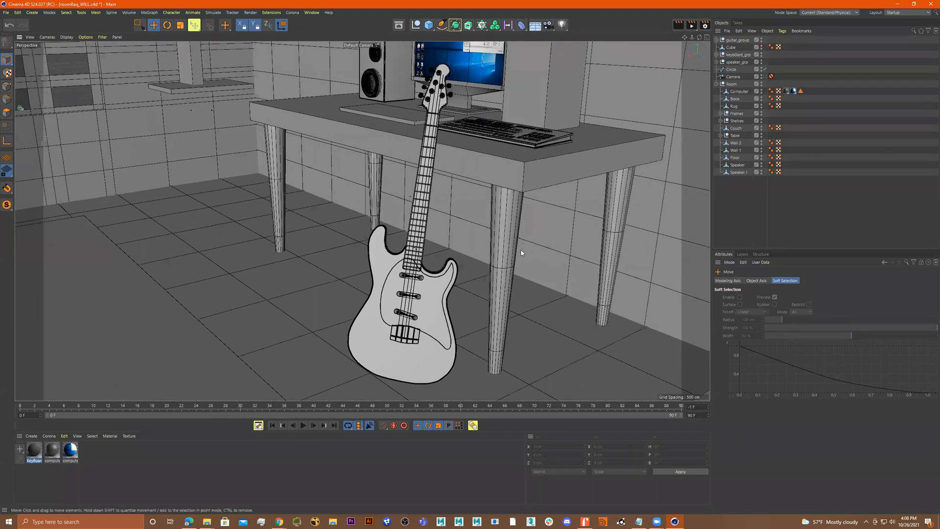
pyautogui.keyDown('alt'); pyautogui.moveTo(423, 293); pyautogui.dragTo(594, 275, button='right'); pyautogui.keyUp('alt')
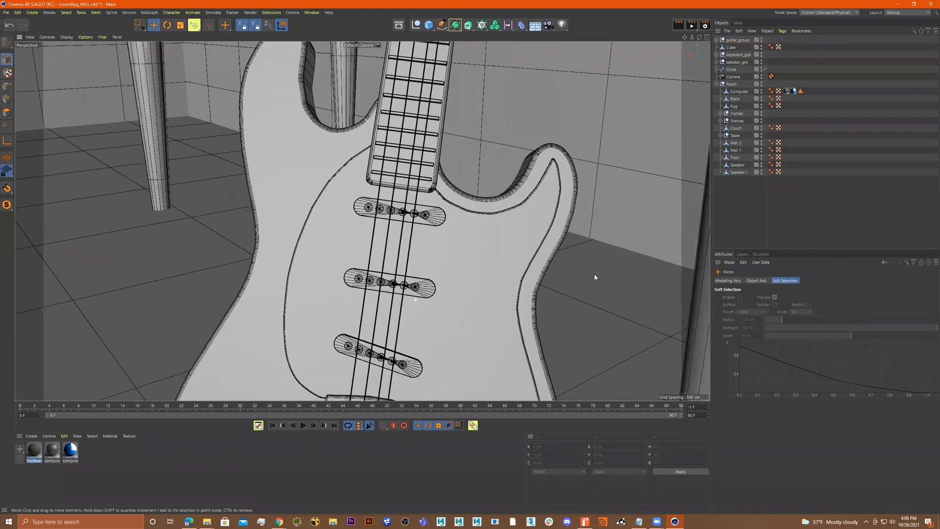
pyautogui.keyDown('alt'); pyautogui.moveTo(529, 280); pyautogui.dragTo(431, 281, button='right'); pyautogui.keyUp('alt')
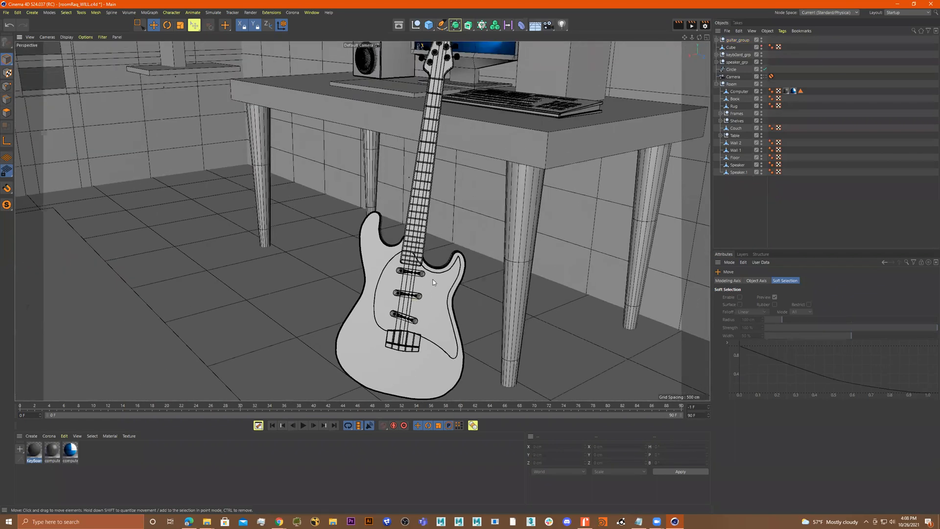
# Switch the viewport display to plain shading without wireframe lines and review the guitar
pyautogui.press('n')
pyautogui.press('a')
pyautogui.keyDown('alt'); pyautogui.moveTo(460, 257); pyautogui.dragTo(437, 275); pyautogui.keyUp('alt')
pyautogui.scroll(3, 437, 276)
pyautogui.scroll(-2, 437, 275)
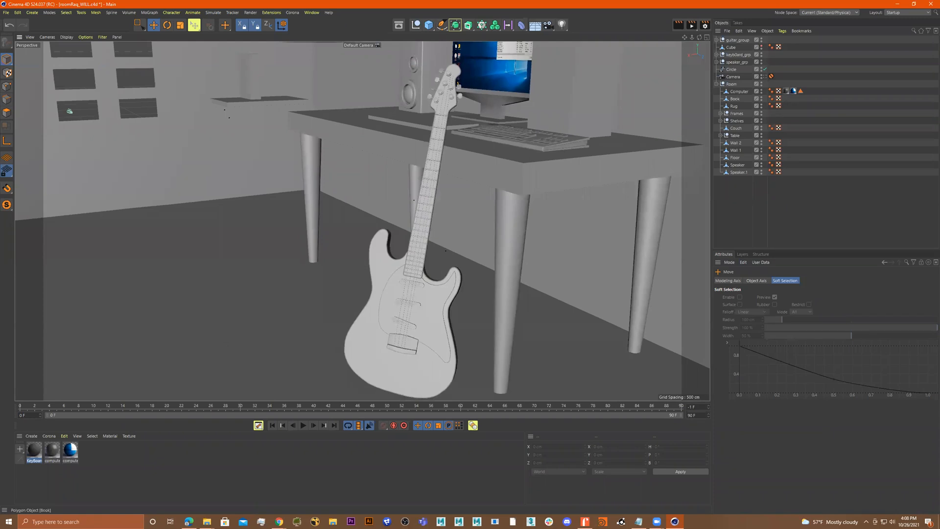